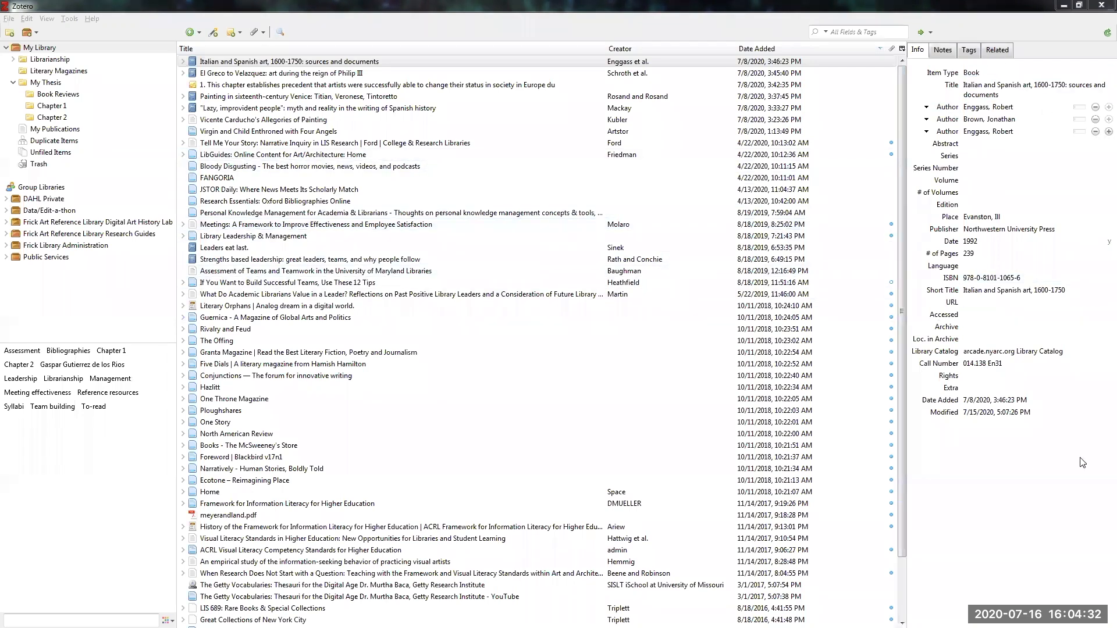
# Switch to Chrome with the FRESCO library catalog open and make its keyword search field active
pyautogui.click(991, 99)
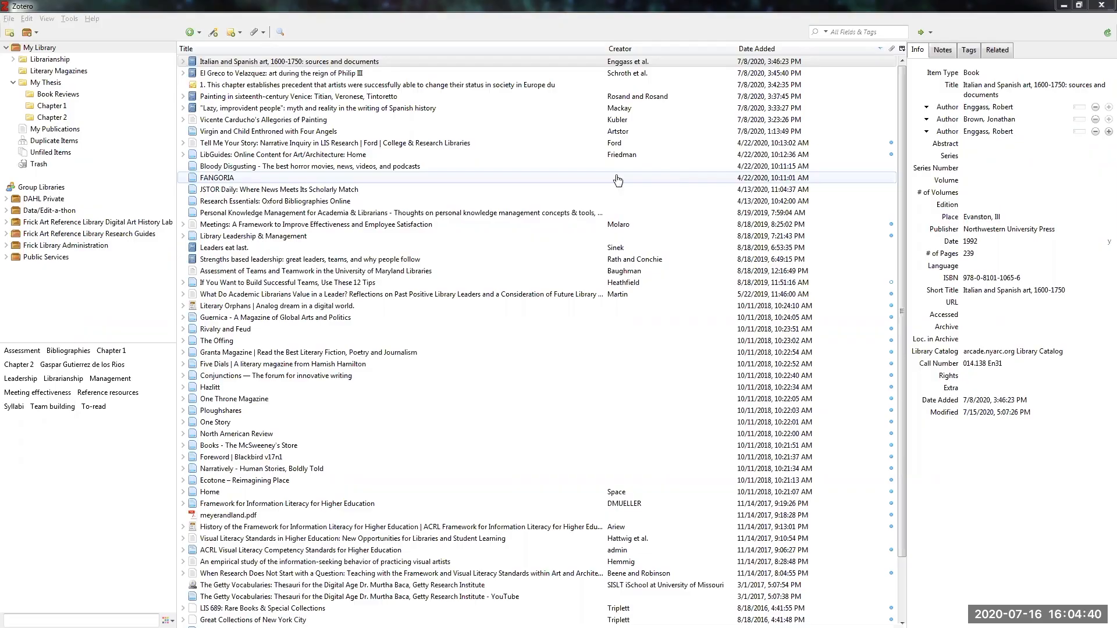
pyautogui.hotkey('alt', 'Tab')
pyautogui.click(194, 525)
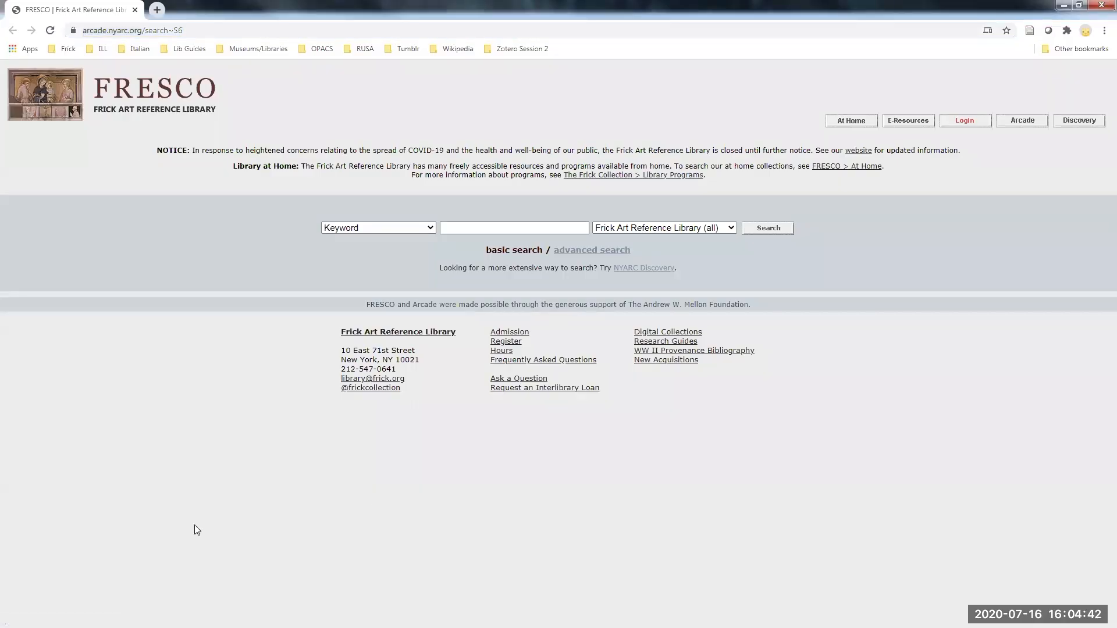
pyautogui.click(525, 229)
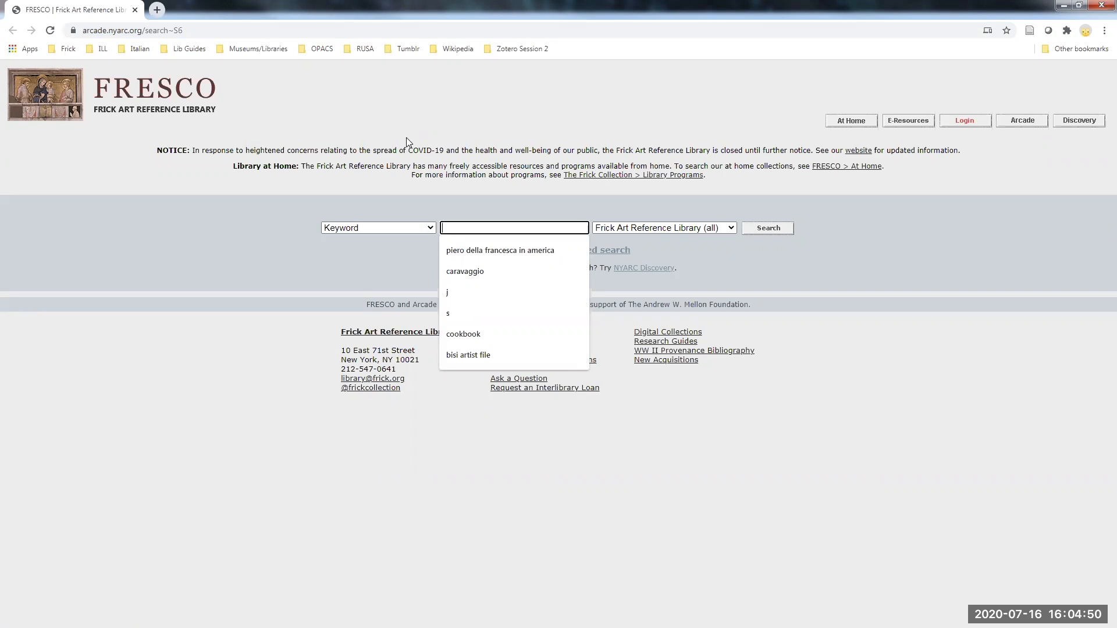
# View the Zotero downloads page from zotero.org in a new browser tab, and close that tab
pyautogui.click(157, 9)
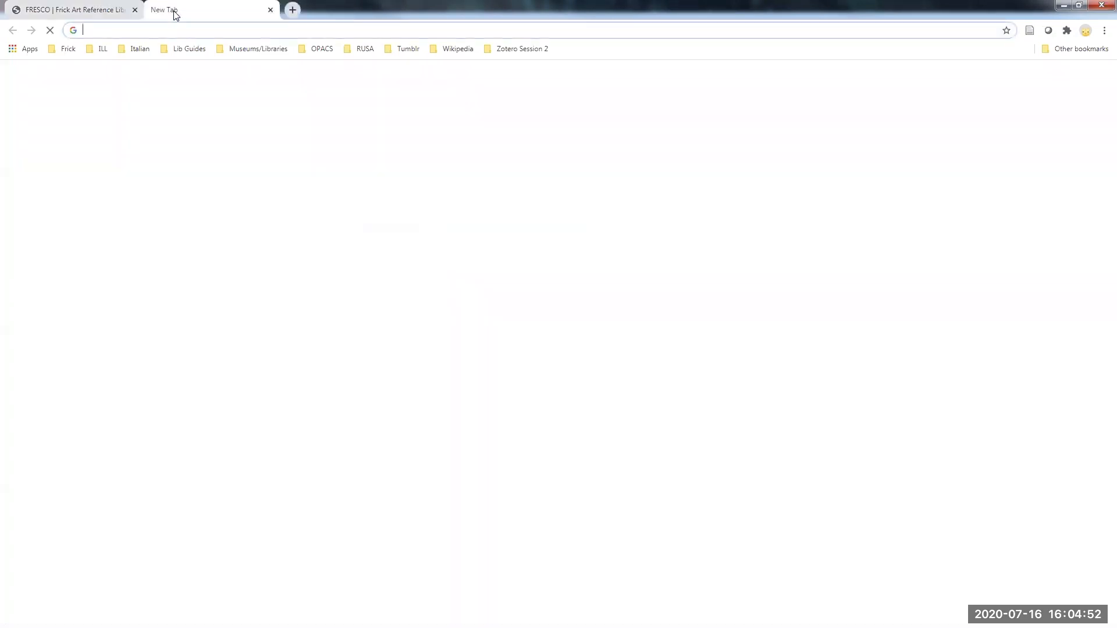
pyautogui.write('zotero.org')
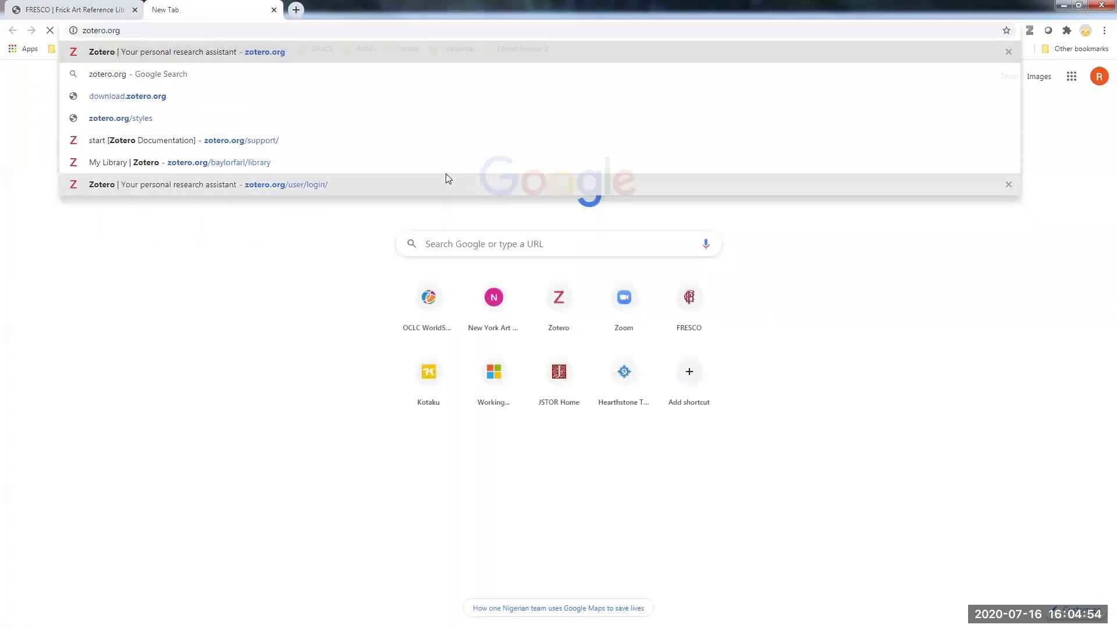
pyautogui.press('Return')
pyautogui.click(563, 343)
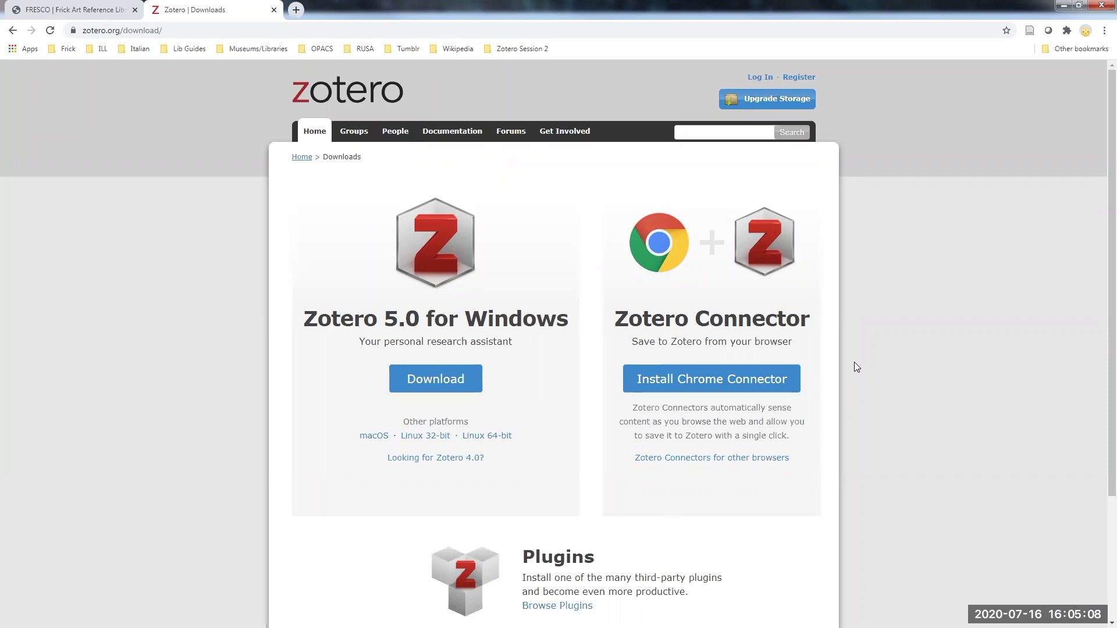
pyautogui.click(273, 10)
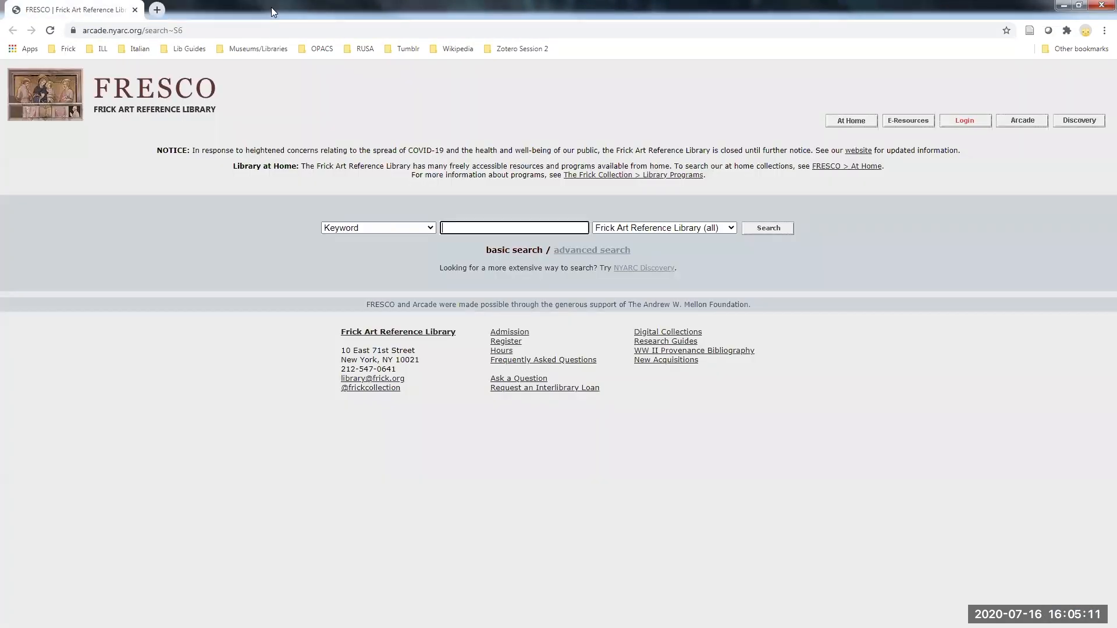
# Search the FRESCO catalog by keyword for "piero della francesca in america"
pyautogui.click(487, 230)
pyautogui.press('Down')
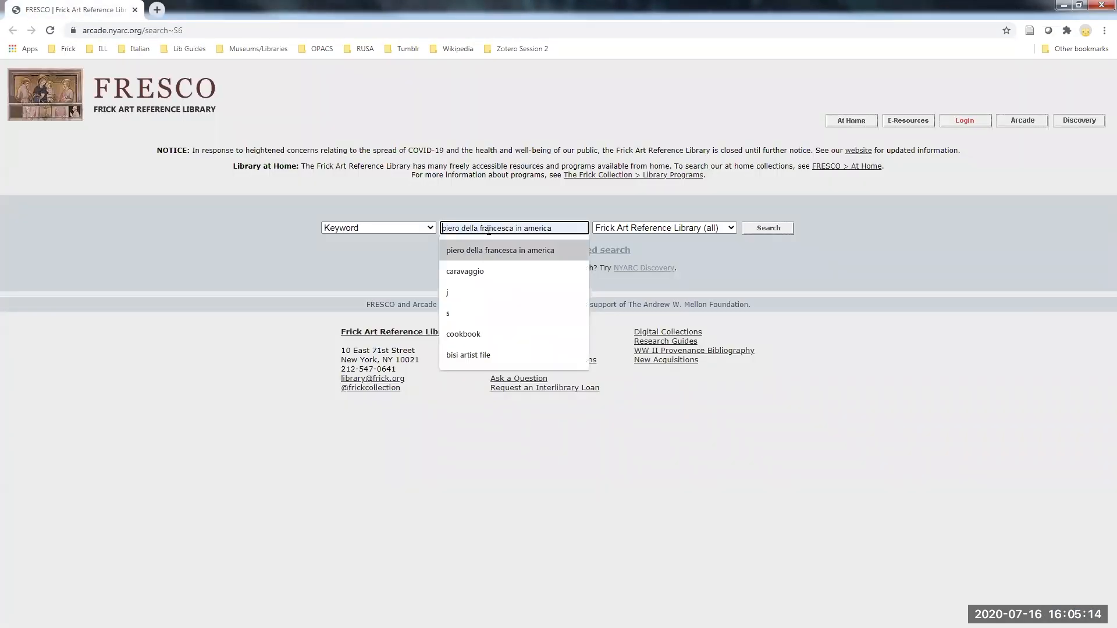
pyautogui.press('Return')
pyautogui.press('Return')
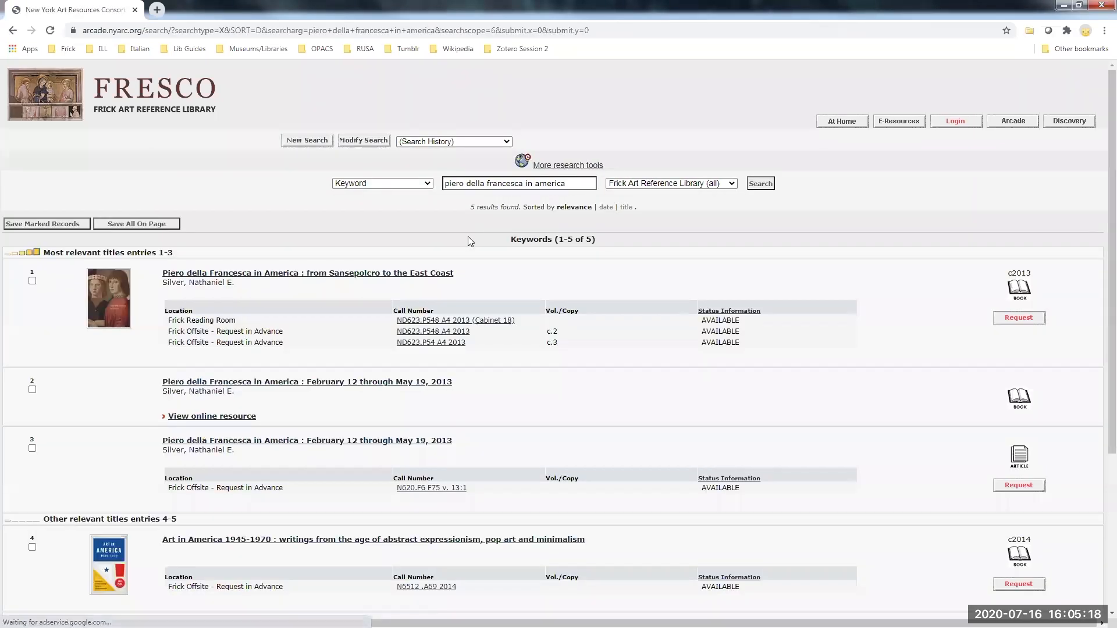
# Search the FRESCO catalog by keyword for "caravaggio" and dismiss the translation offer
pyautogui.moveTo(568, 184); pyautogui.dragTo(446, 173)
pyautogui.write('caravaggio')
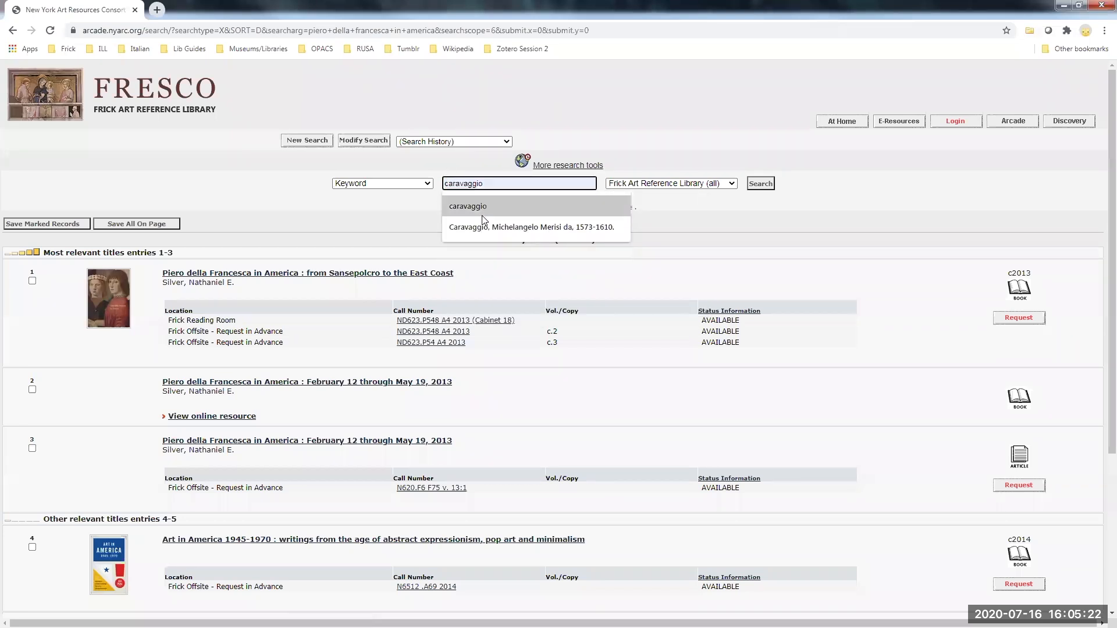
pyautogui.click(481, 210)
pyautogui.click(762, 184)
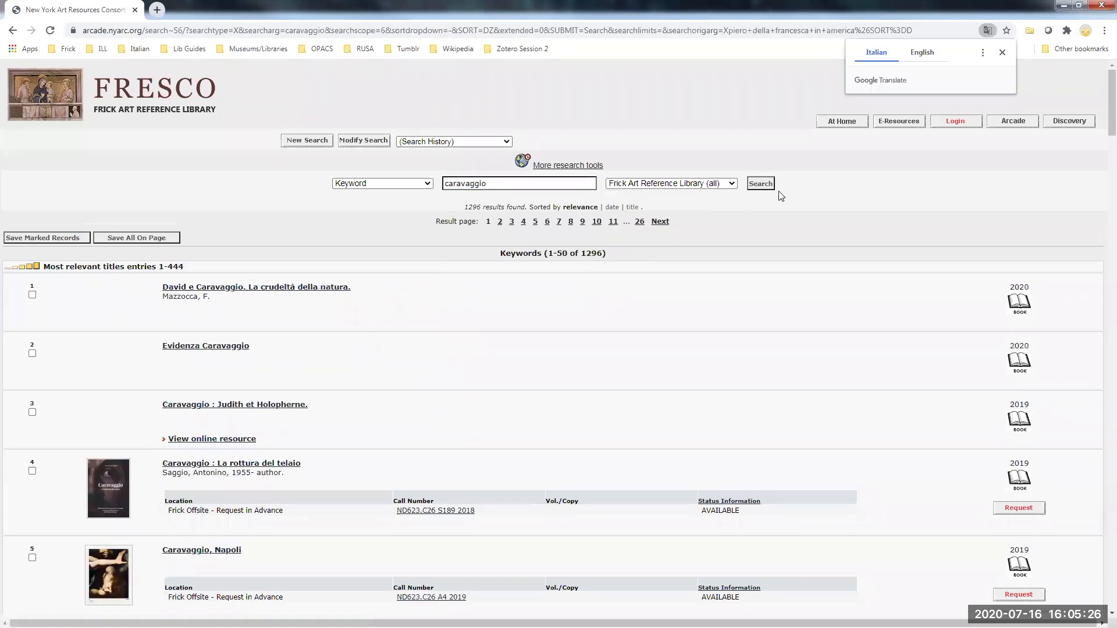
pyautogui.click(1002, 53)
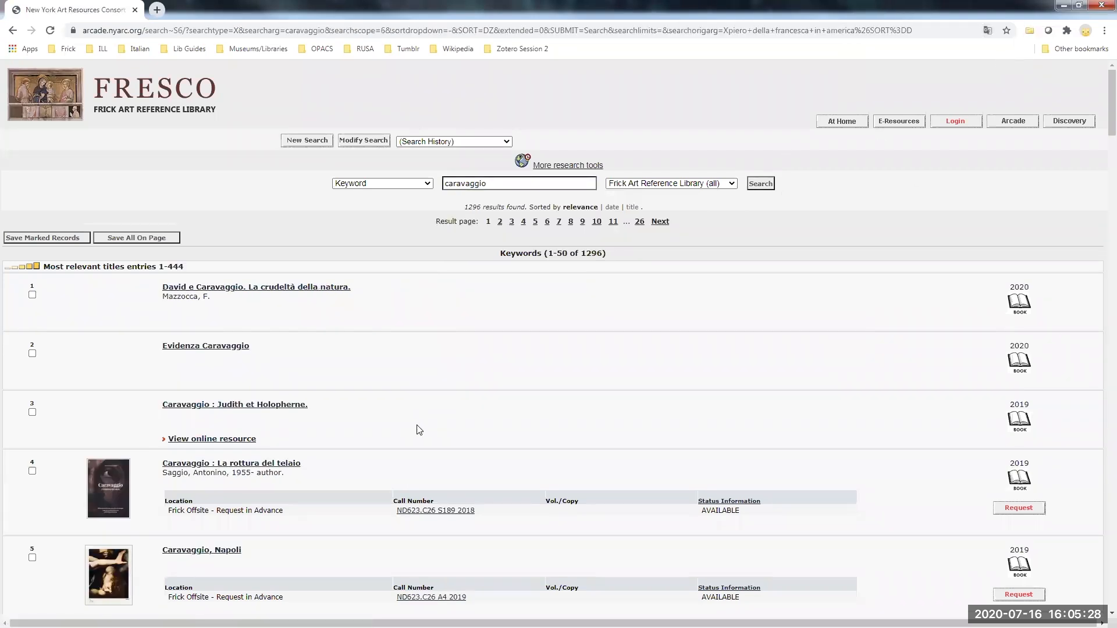
# Open the catalog record for "Lives of Caravaggio" and save it to My Library with the Zotero Connector, without tags
pyautogui.scroll(-13, 354, 298)
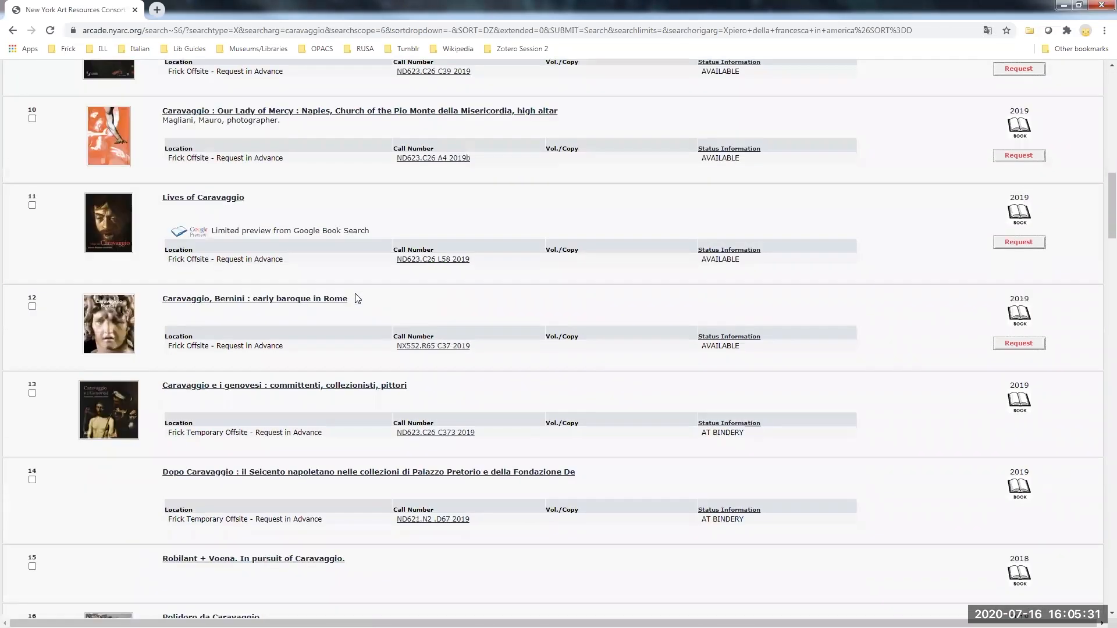
pyautogui.click(227, 201)
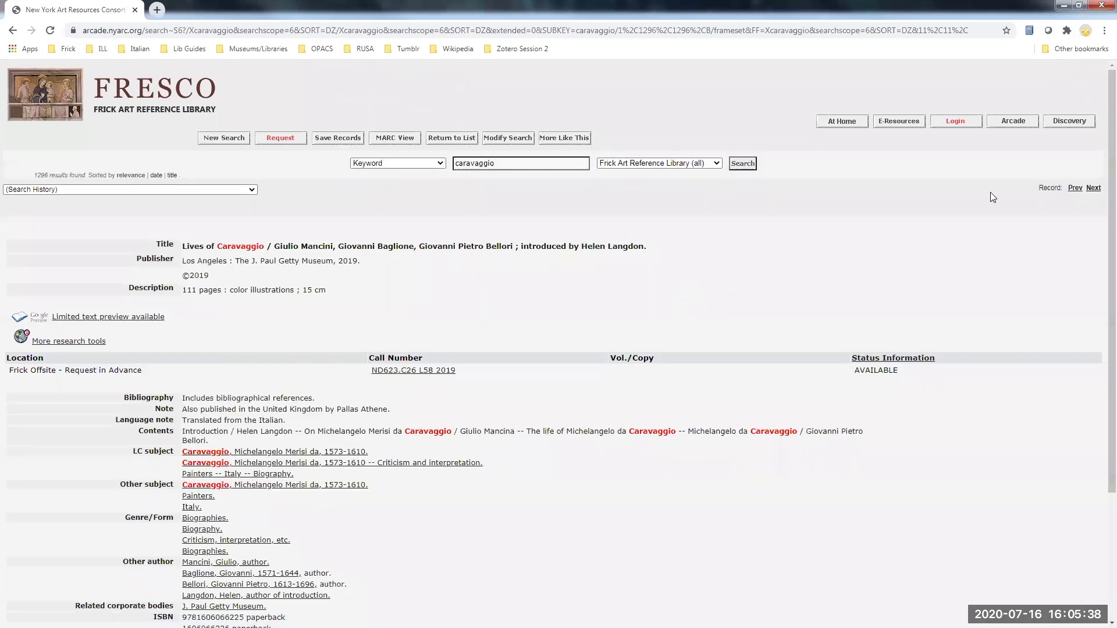
pyautogui.click(1030, 33)
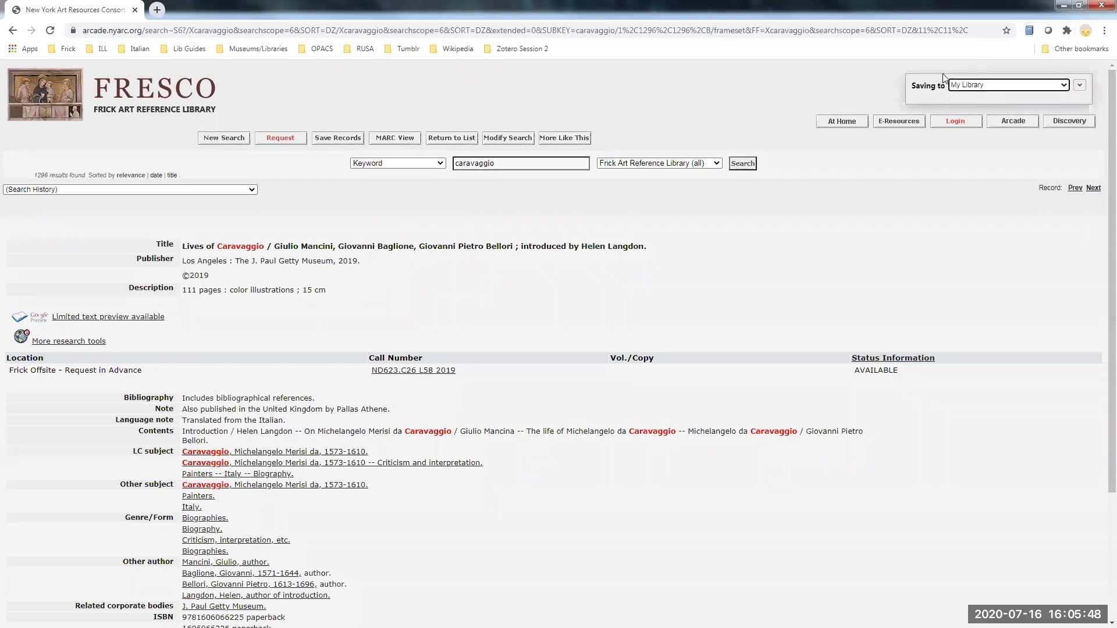
pyautogui.click(1081, 86)
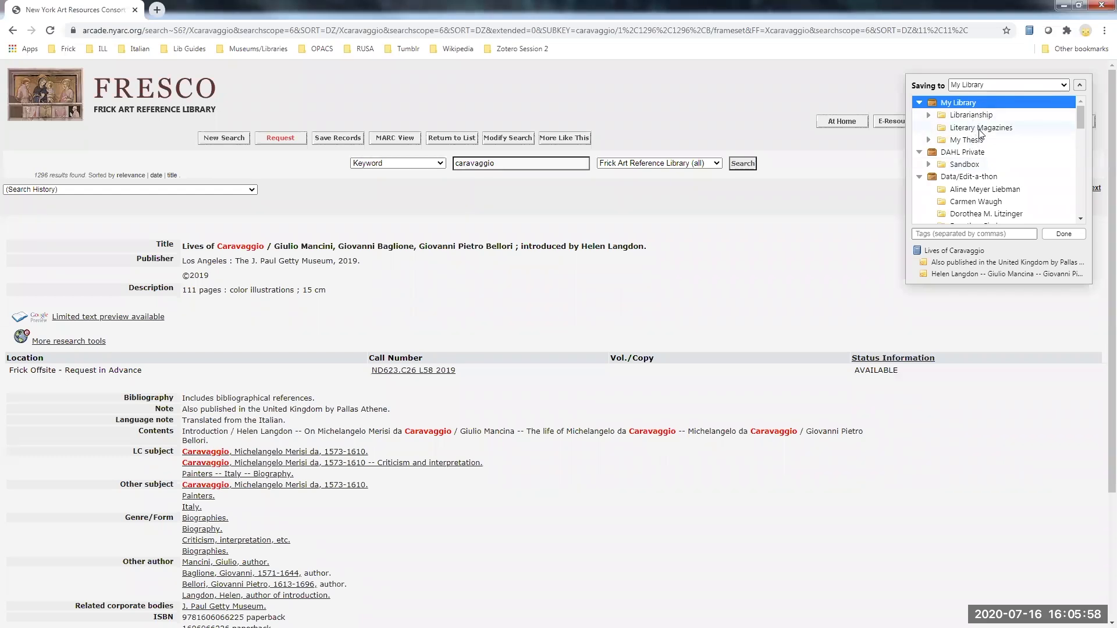
pyautogui.click(988, 233)
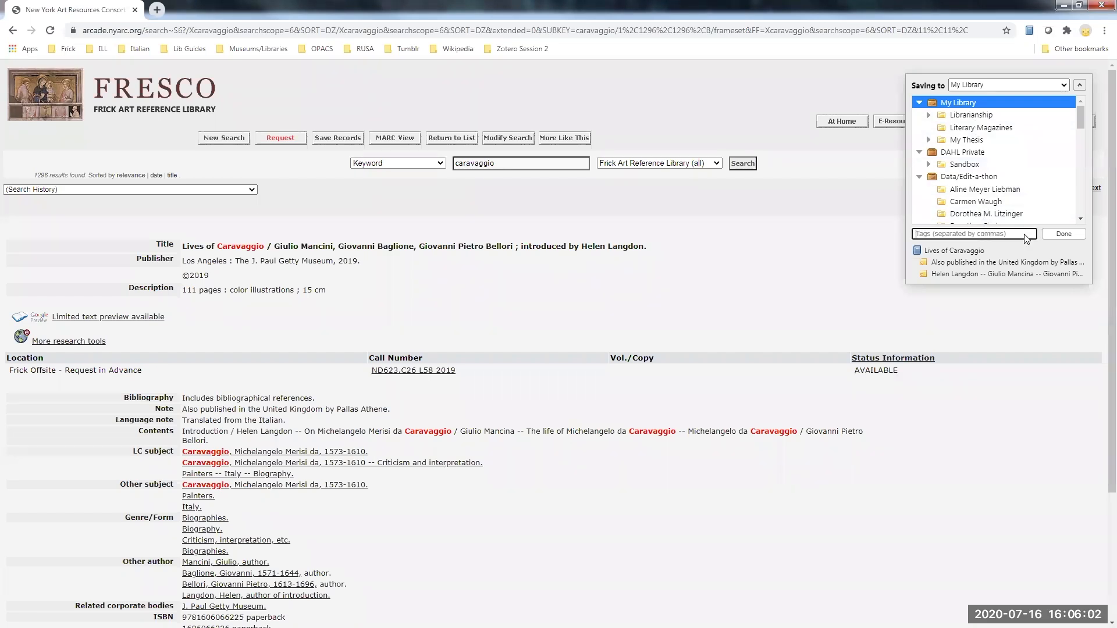
pyautogui.click(1064, 234)
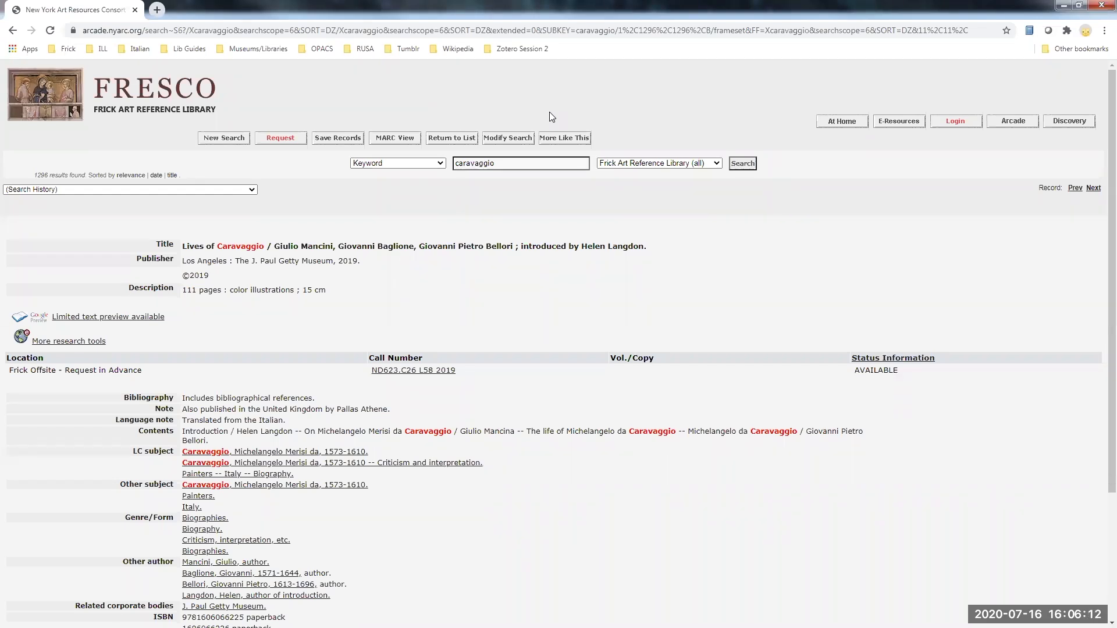
# Open the bookmarked Caravaggio Article on JSTOR from Zotero Session 2 and save it to My Library with the Zotero Connector
pyautogui.click(514, 49)
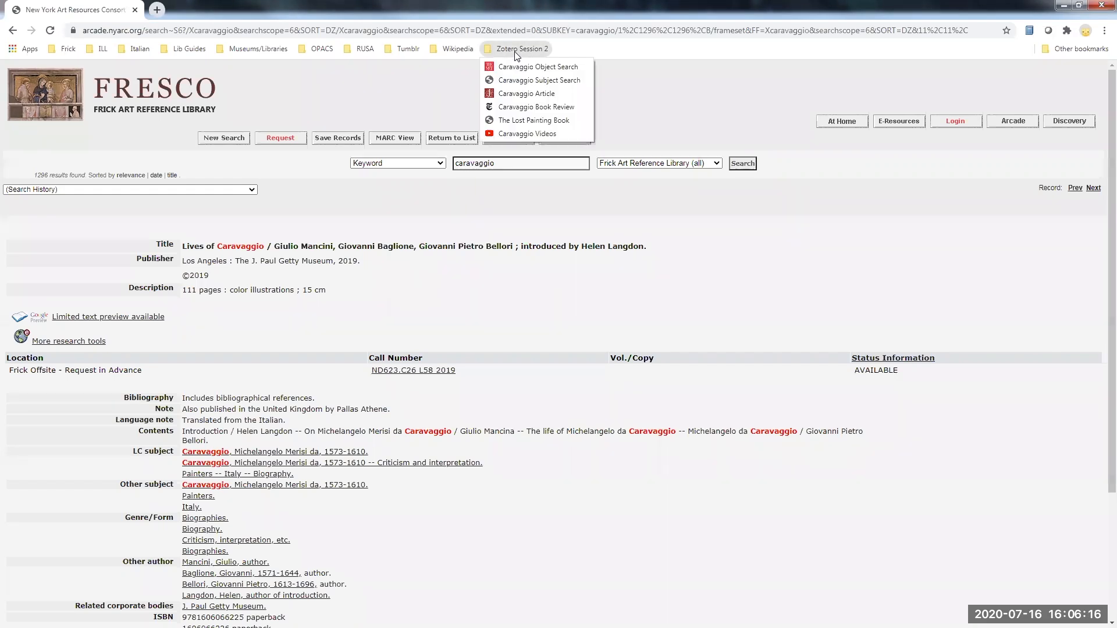
pyautogui.click(507, 93)
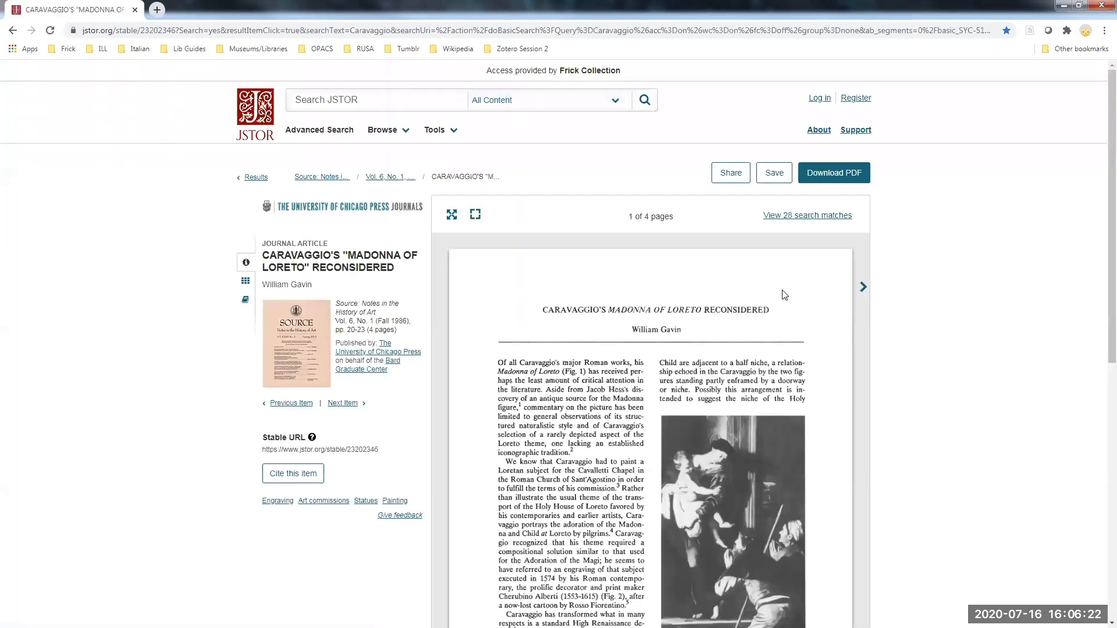
pyautogui.click(1030, 30)
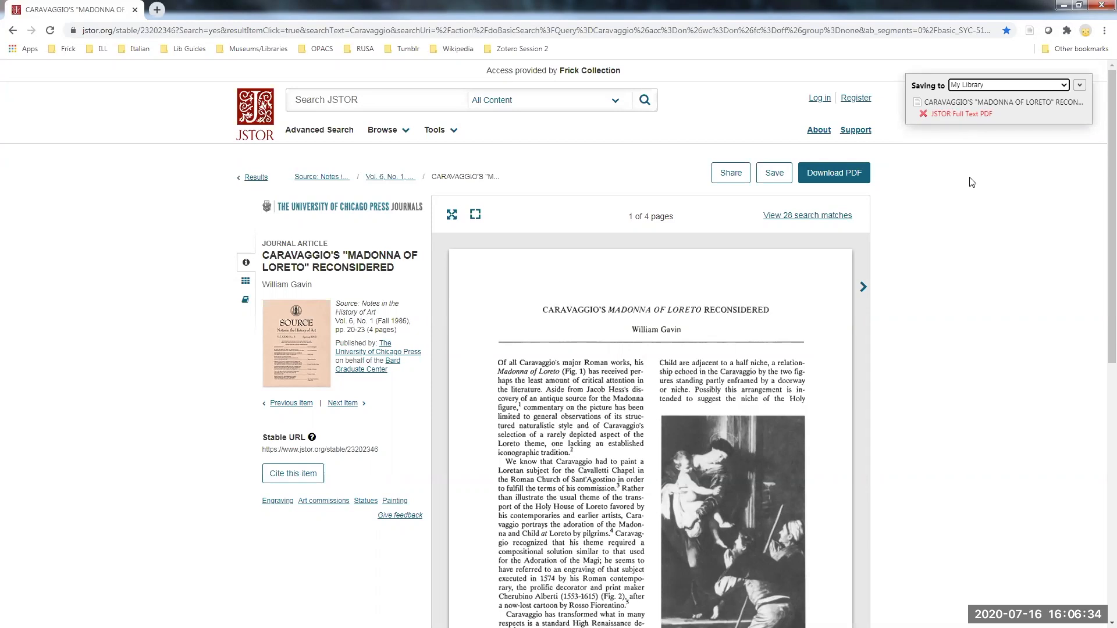
# From the Caravaggio Videos bookmark, open "Caravaggio: His life and style in three paintings", reload and pause it, and save it to Zotero
pyautogui.click(501, 49)
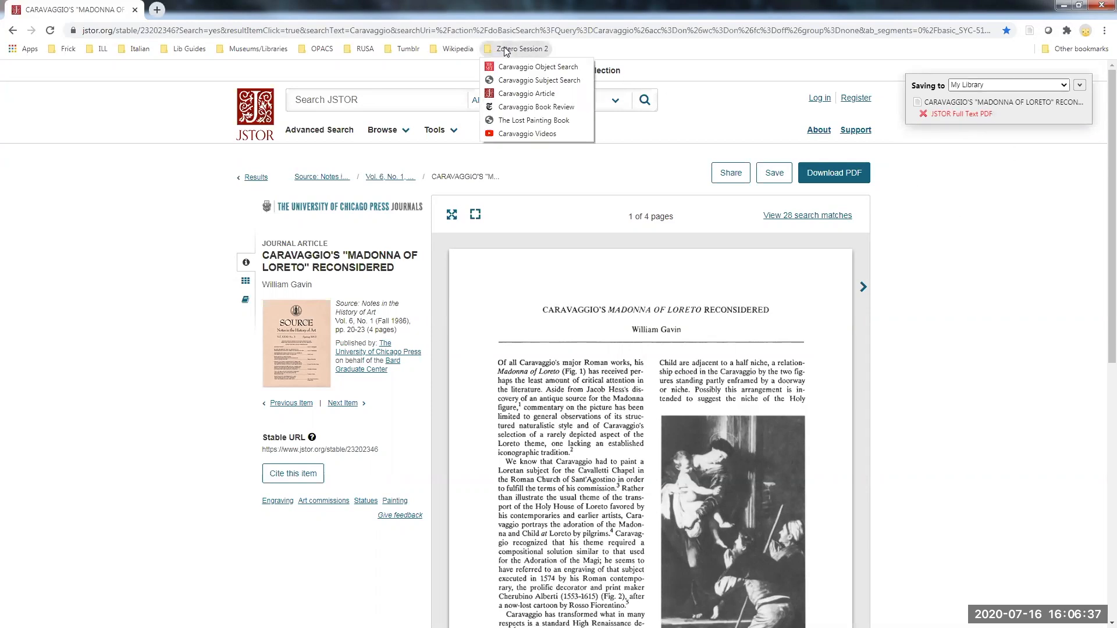
pyautogui.click(507, 136)
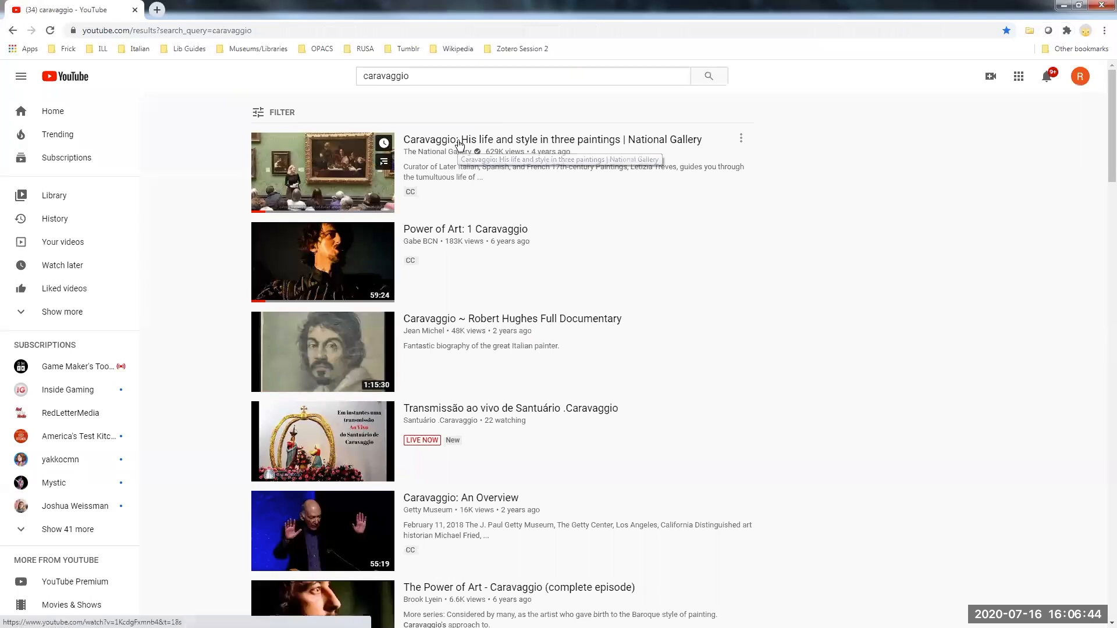
pyautogui.click(460, 143)
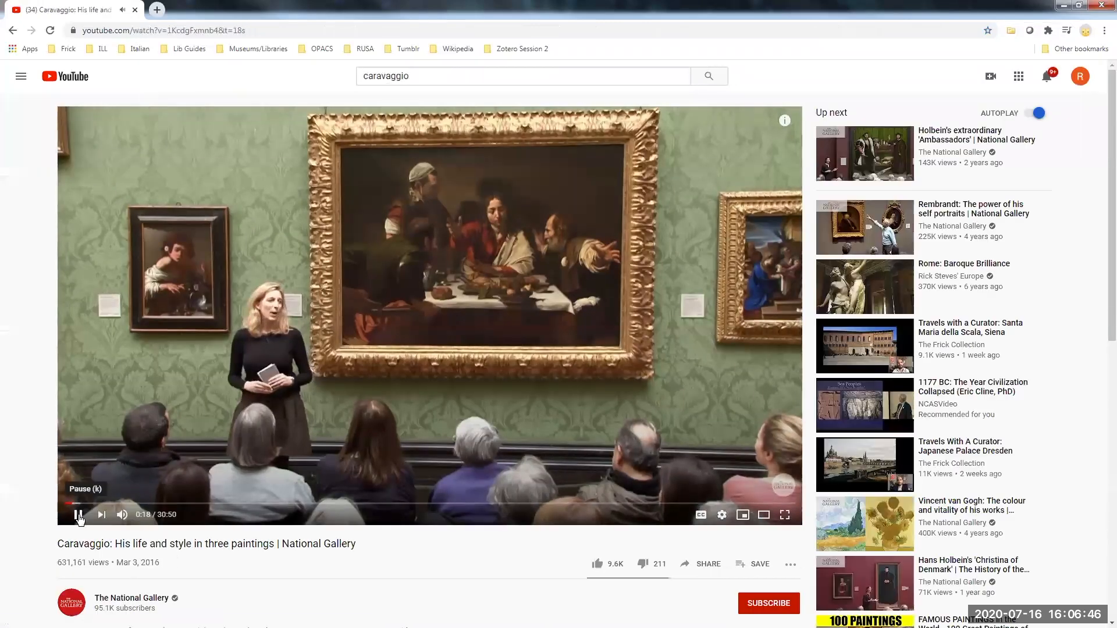
pyautogui.click(78, 515)
pyautogui.click(51, 30)
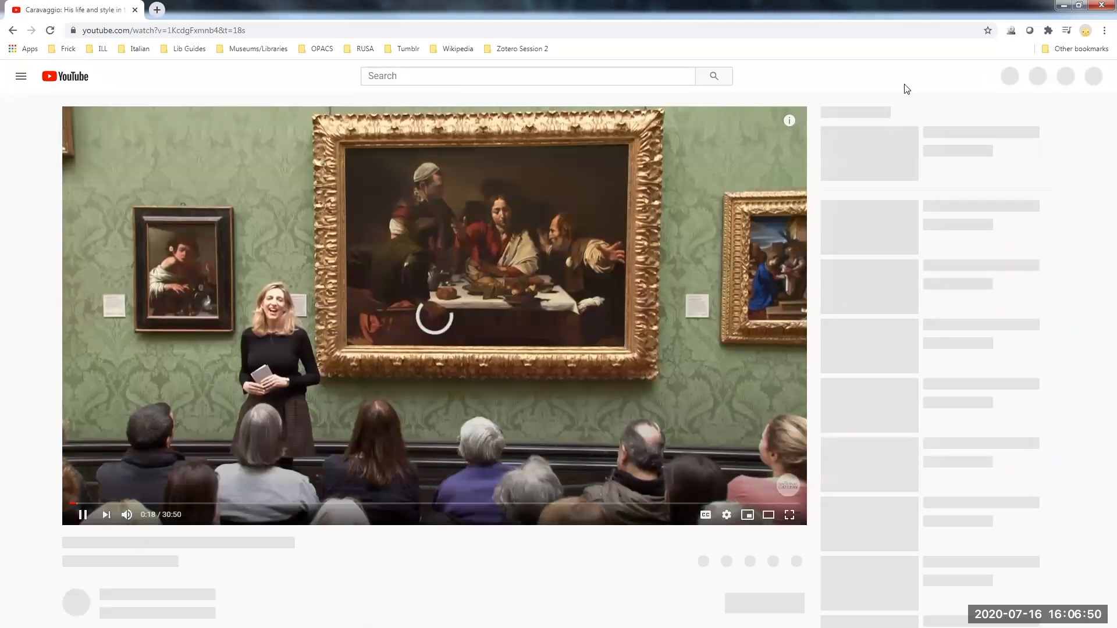
pyautogui.click(81, 520)
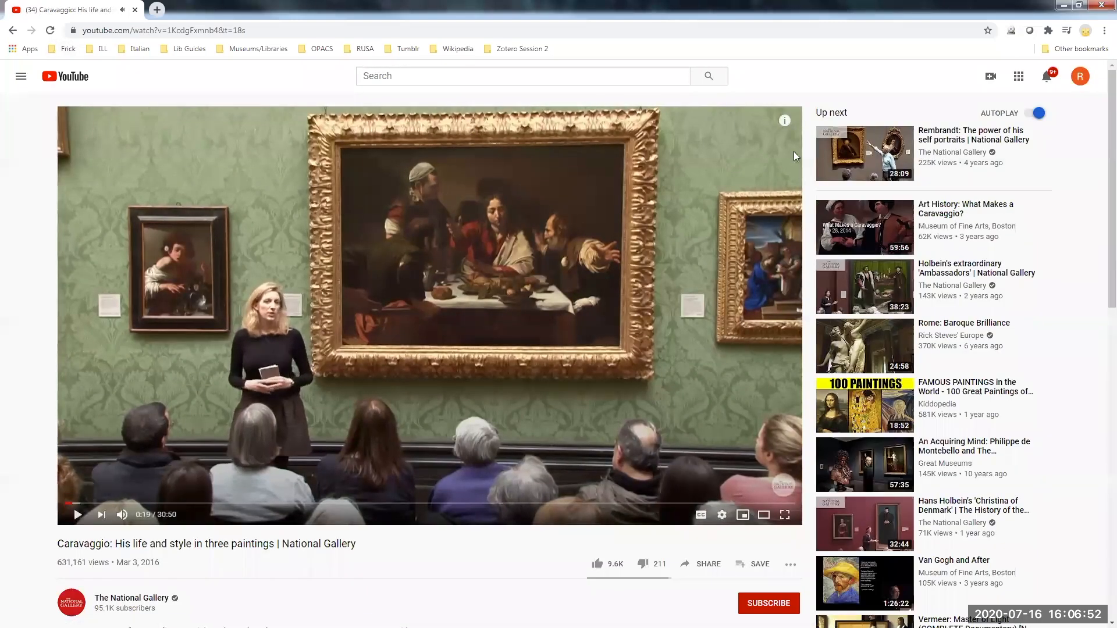
pyautogui.click(1012, 31)
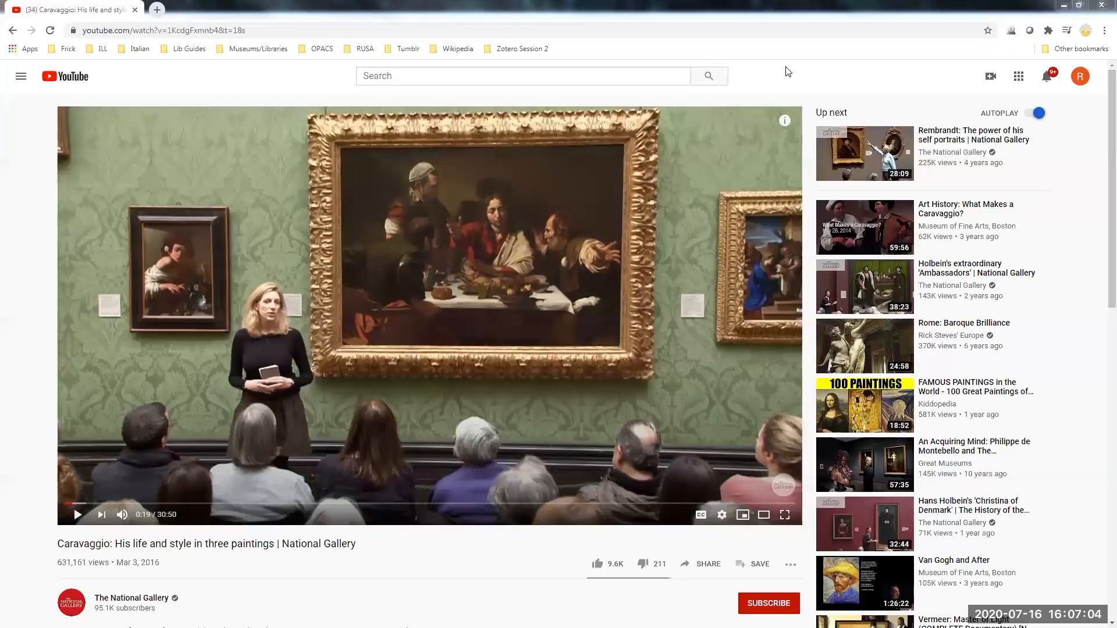
# Switch to Zotero and examine the bibliographic details of the saved article on Caravaggio's "Madonna of Loreto", including its catalog and URL
pyautogui.hotkey('alt', 'Tab')
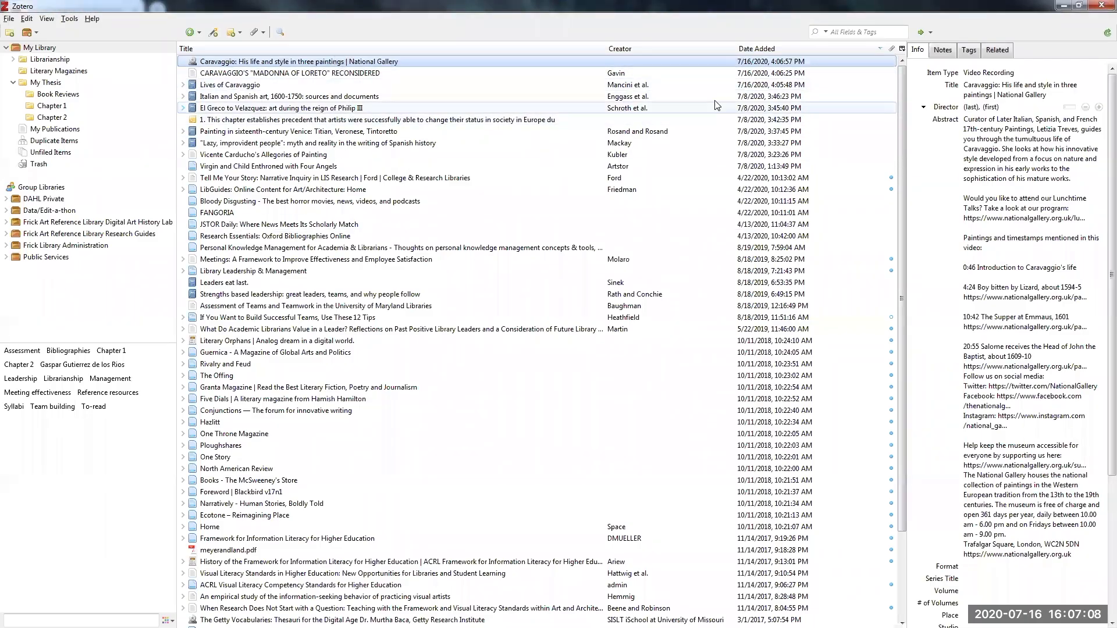
pyautogui.click(761, 85)
pyautogui.click(761, 71)
pyautogui.click(761, 64)
pyautogui.click(338, 75)
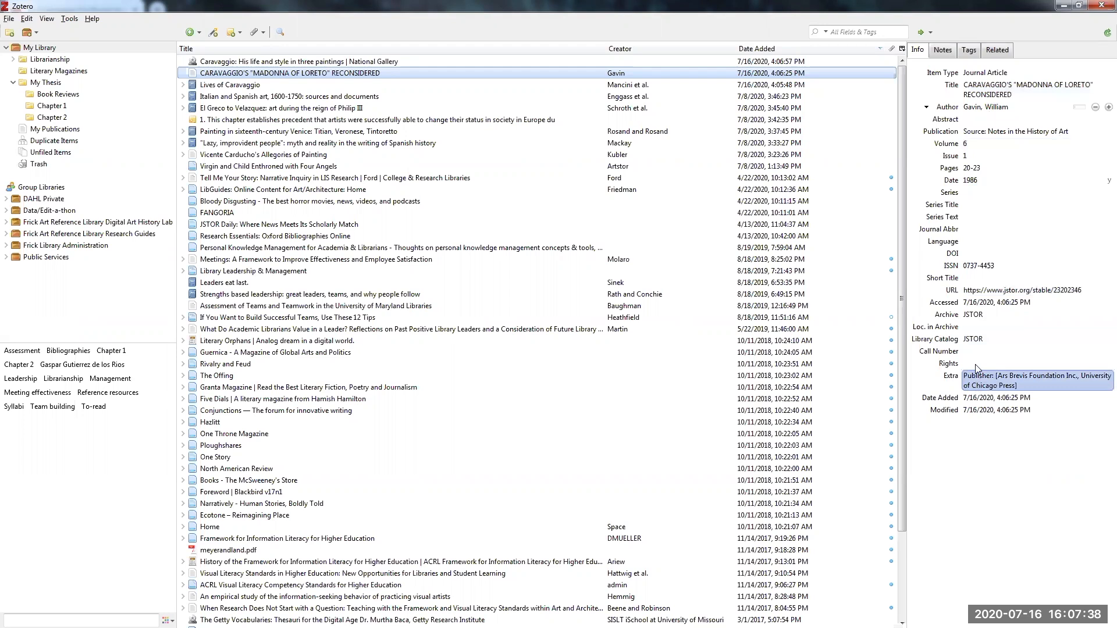
pyautogui.click(981, 339)
pyautogui.click(983, 291)
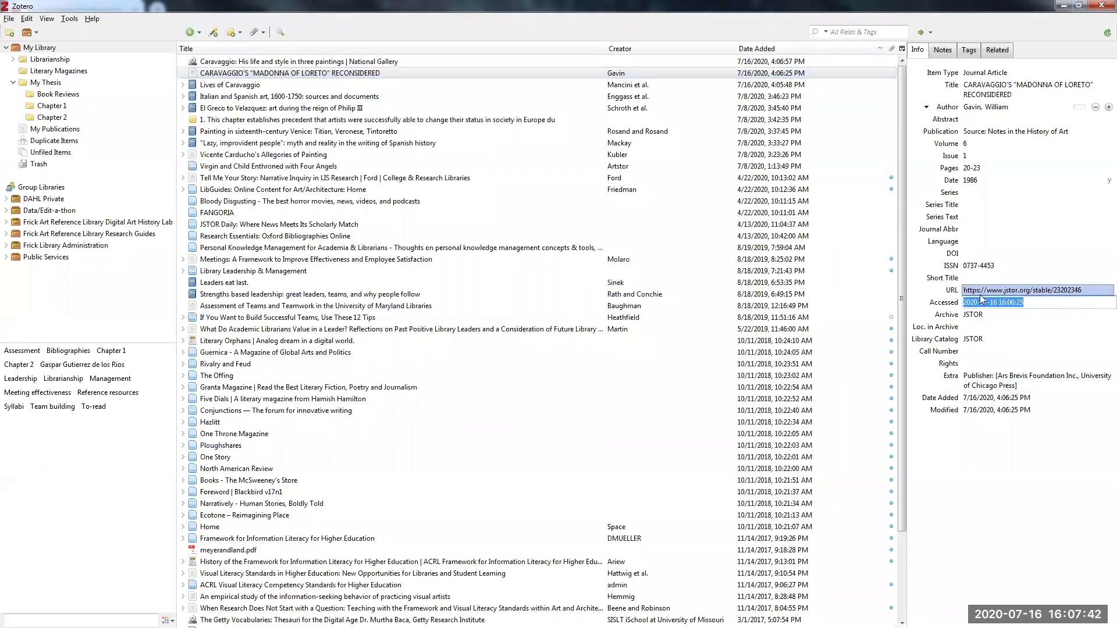
# Look through the article's notes, tags and related items, and return to its bibliographic information
pyautogui.click(943, 51)
pyautogui.click(965, 53)
pyautogui.click(990, 54)
pyautogui.click(964, 54)
pyautogui.click(945, 52)
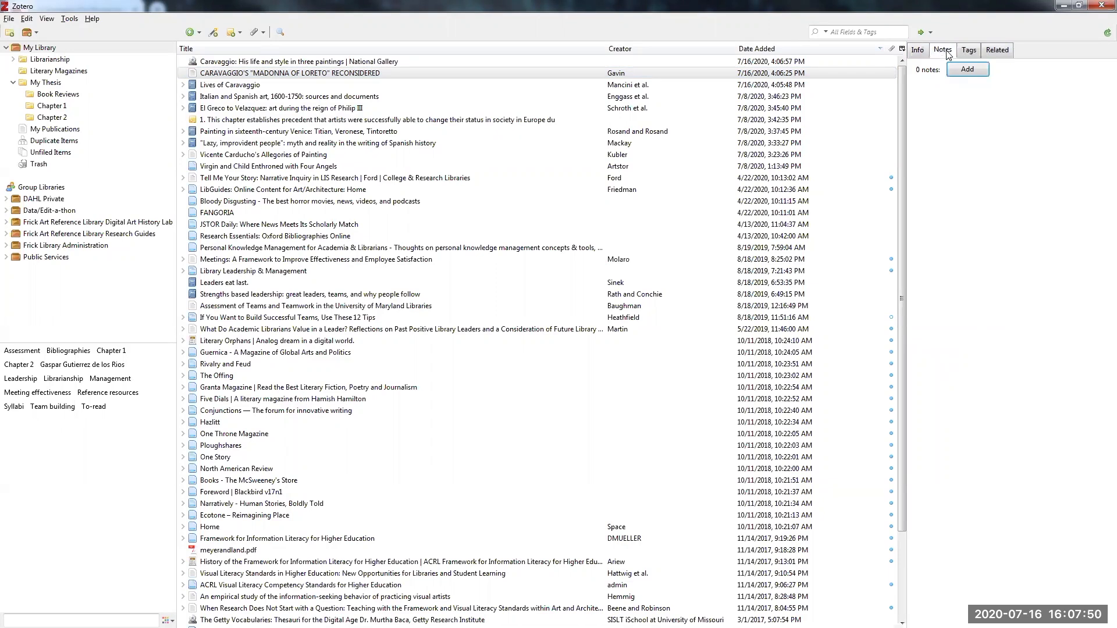
pyautogui.click(968, 54)
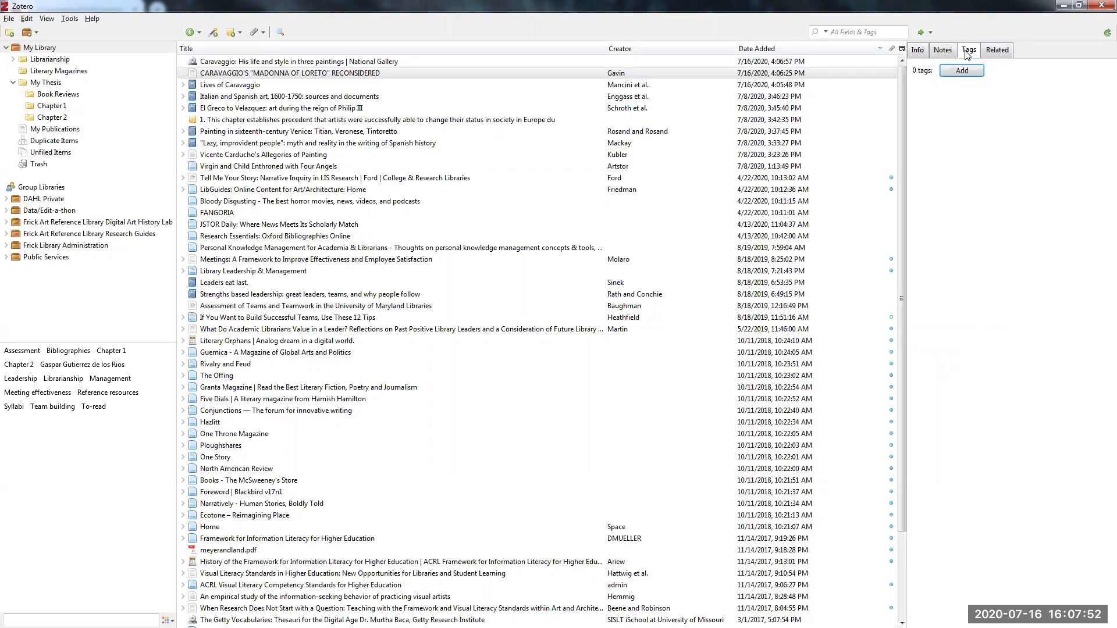
pyautogui.click(998, 51)
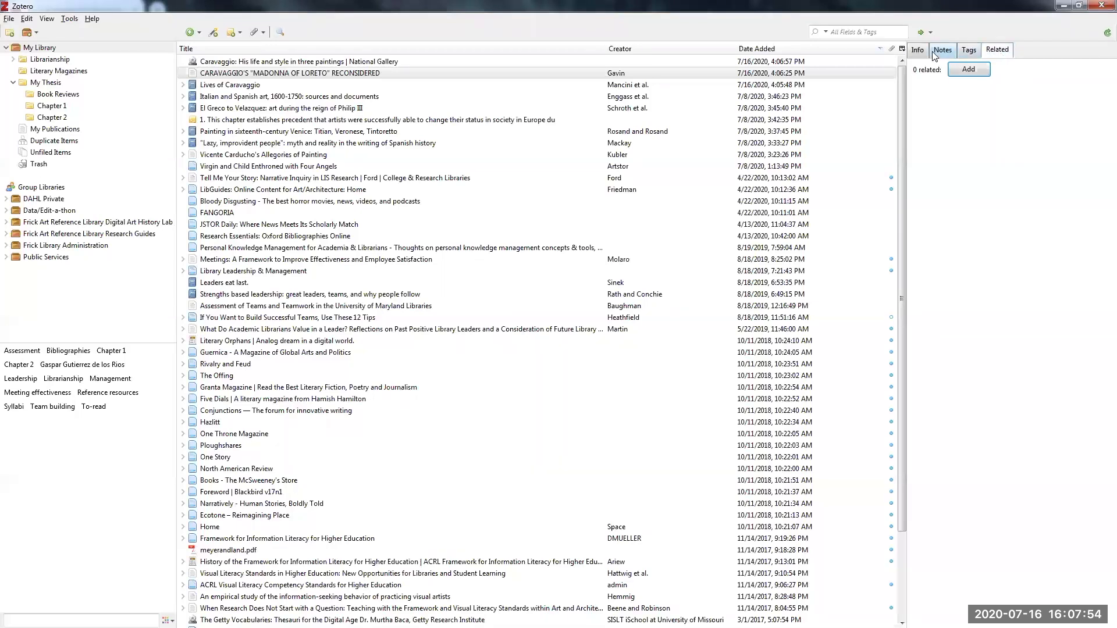
pyautogui.click(918, 50)
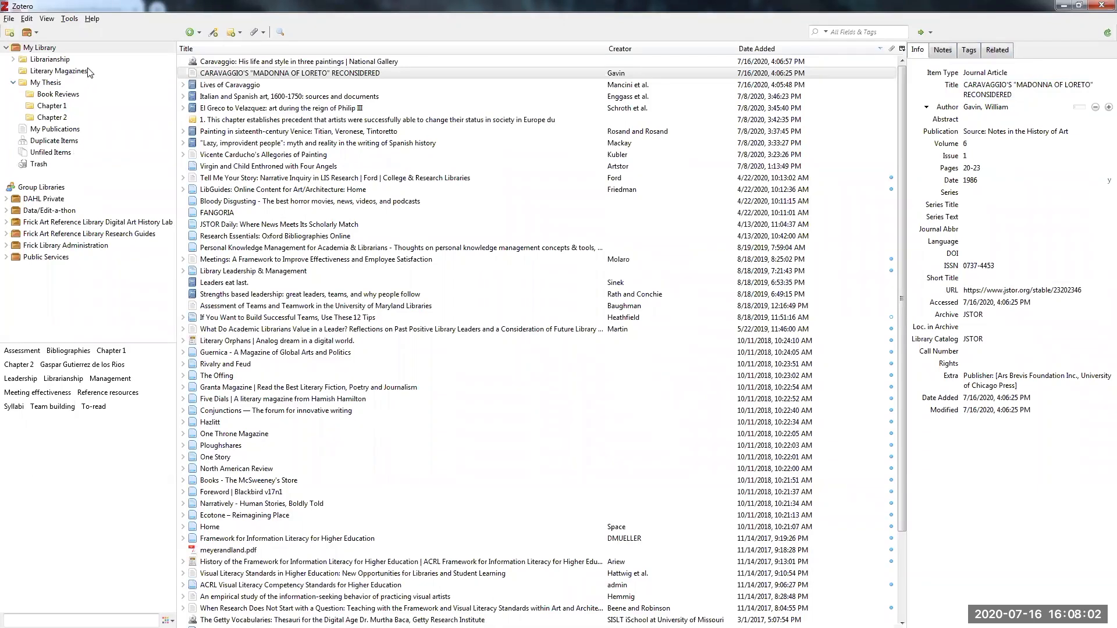
pyautogui.click(212, 34)
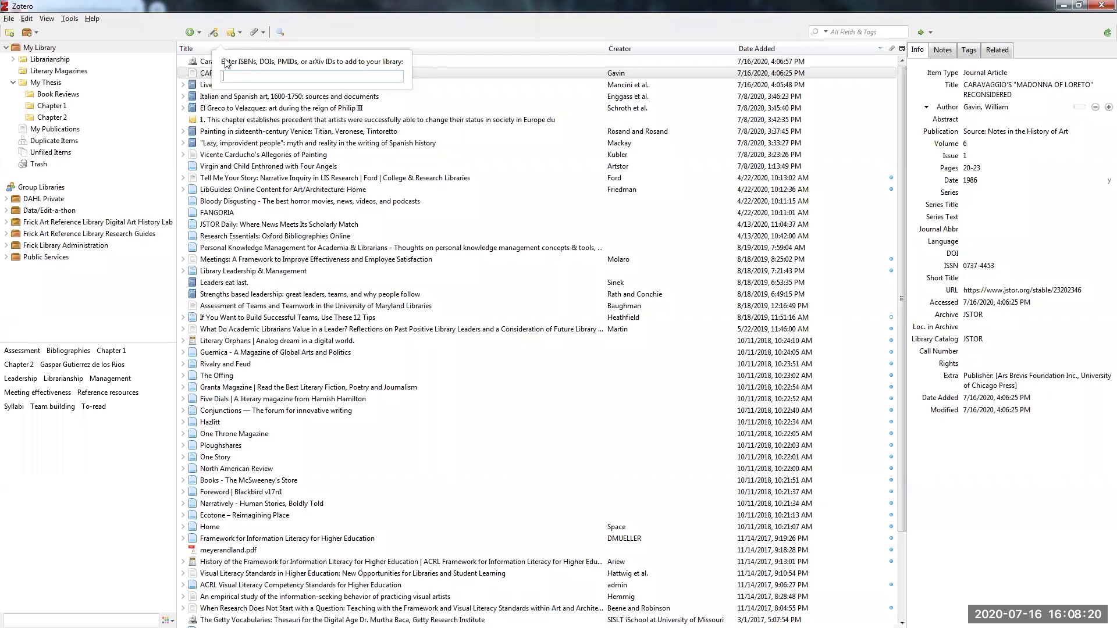
pyautogui.write('97')
pyautogui.write('80393081497')
pyautogui.press('Return')
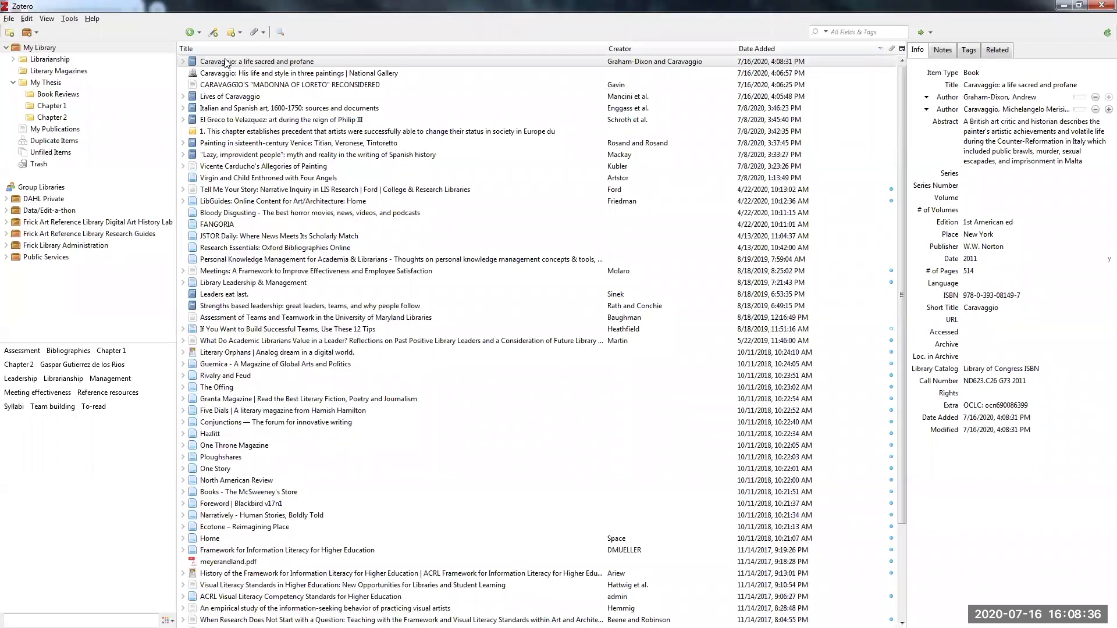
pyautogui.click(226, 63)
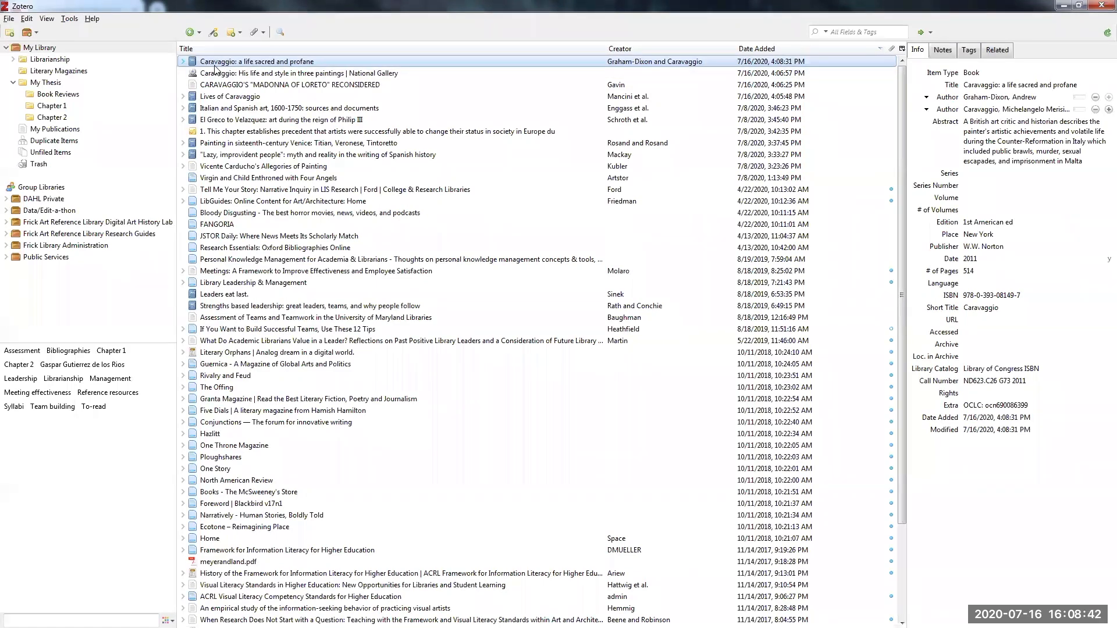
pyautogui.click(214, 33)
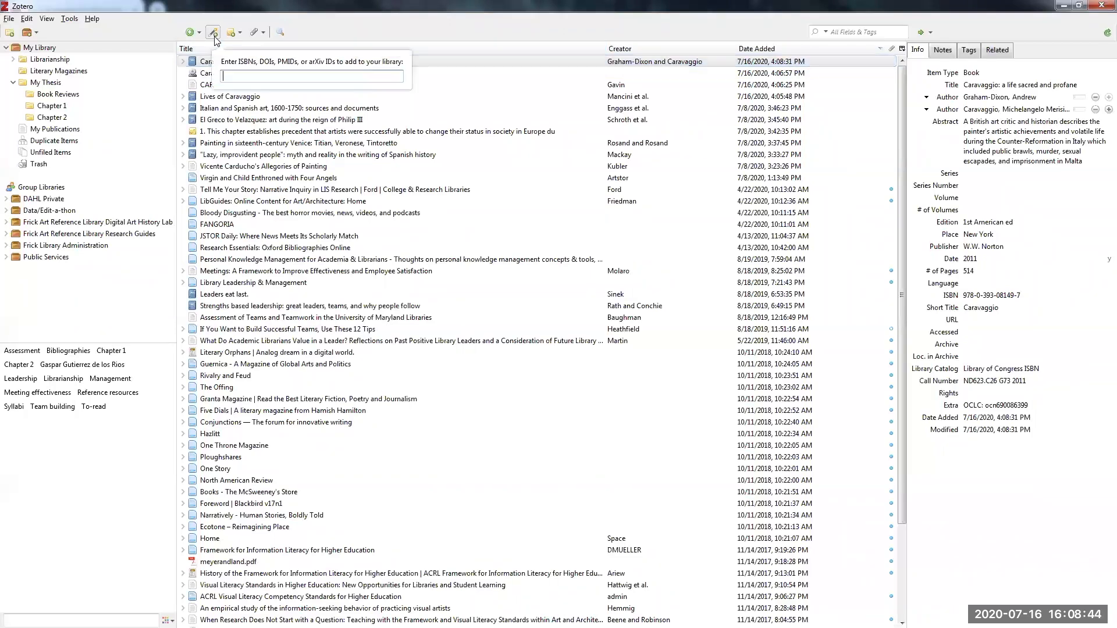
pyautogui.click(214, 36)
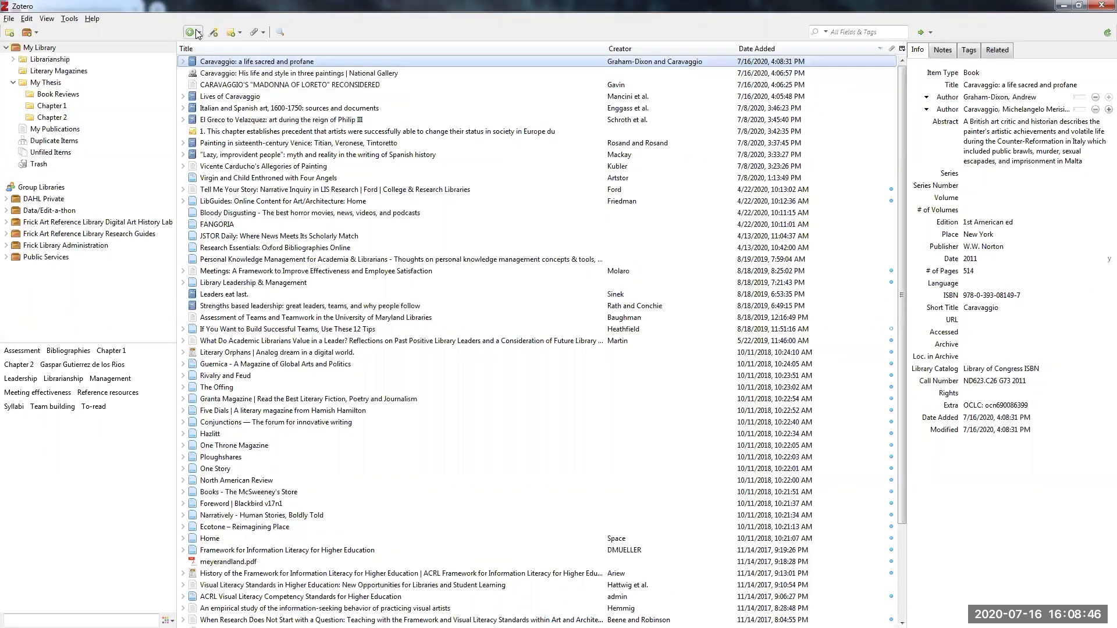
# Manually create a blank Radio Broadcast item in My Library
pyautogui.click(196, 33)
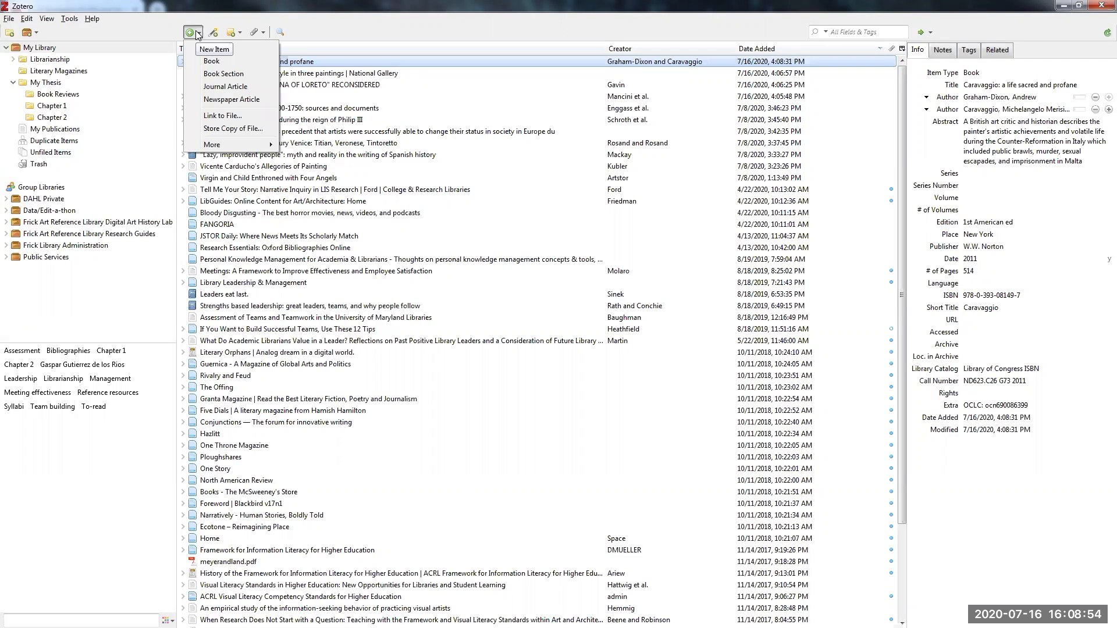
pyautogui.moveTo(220, 149)
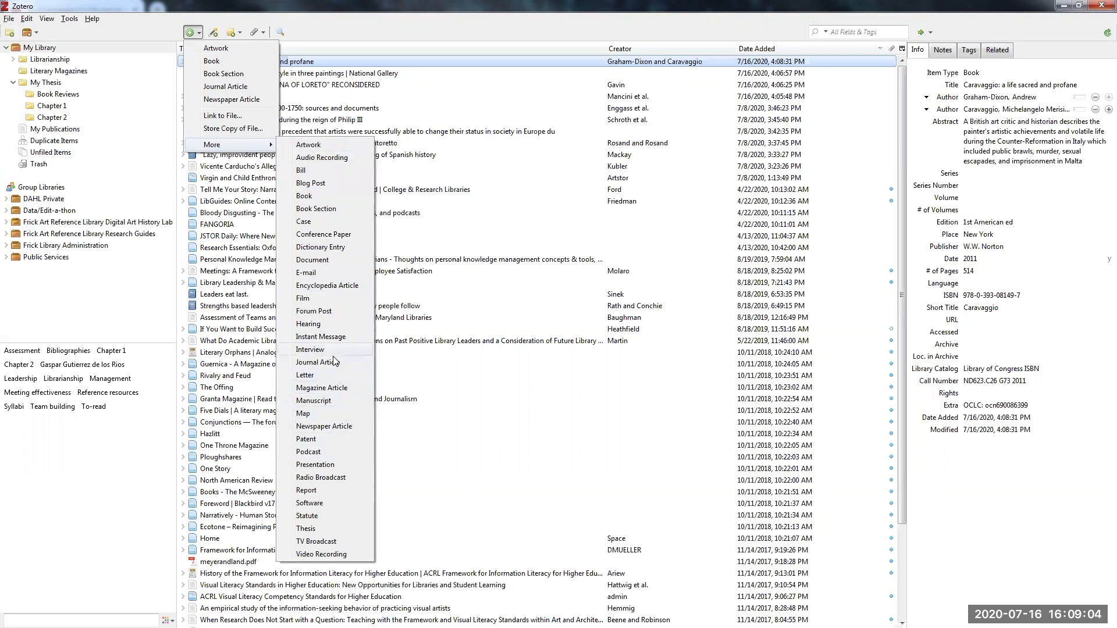
pyautogui.click(329, 479)
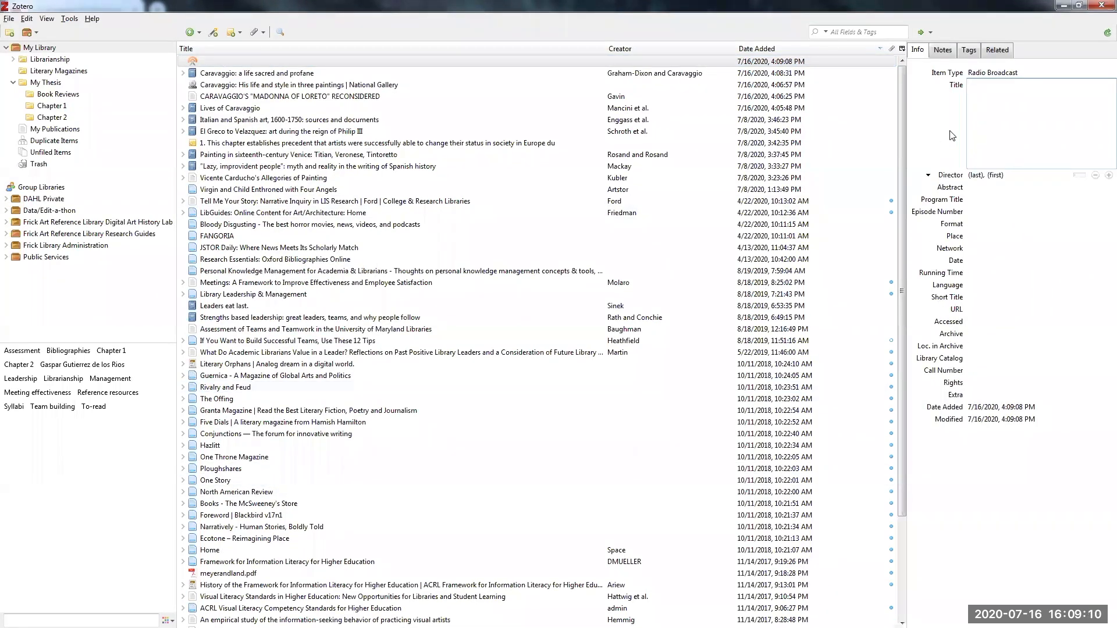
# Change the blank item's type to Artwork and move the item to the Trash
pyautogui.click(978, 77)
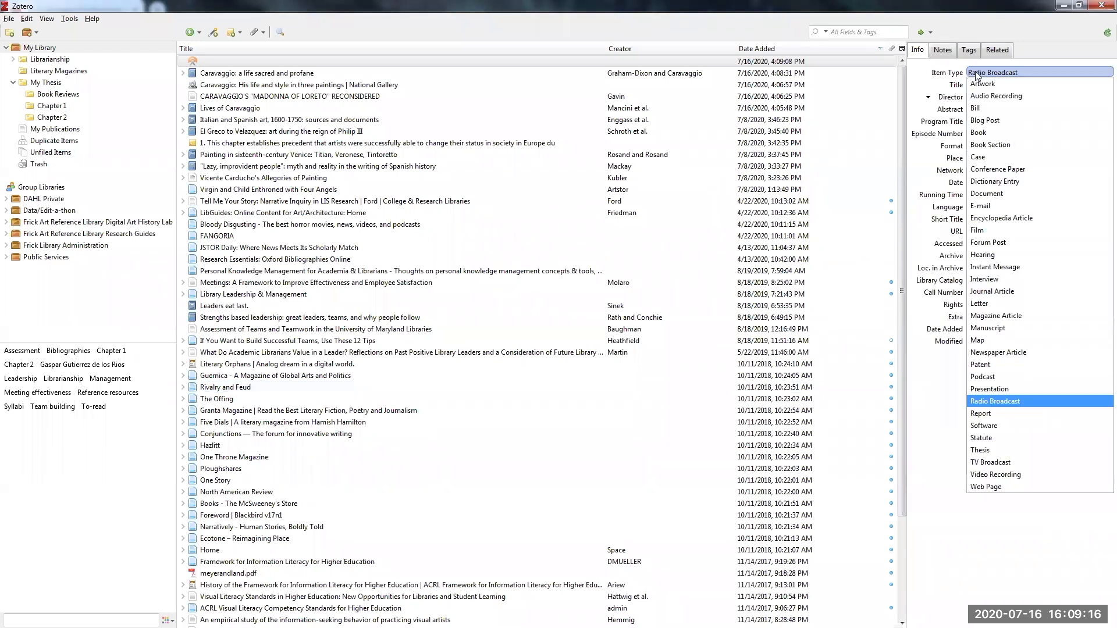
pyautogui.click(1004, 85)
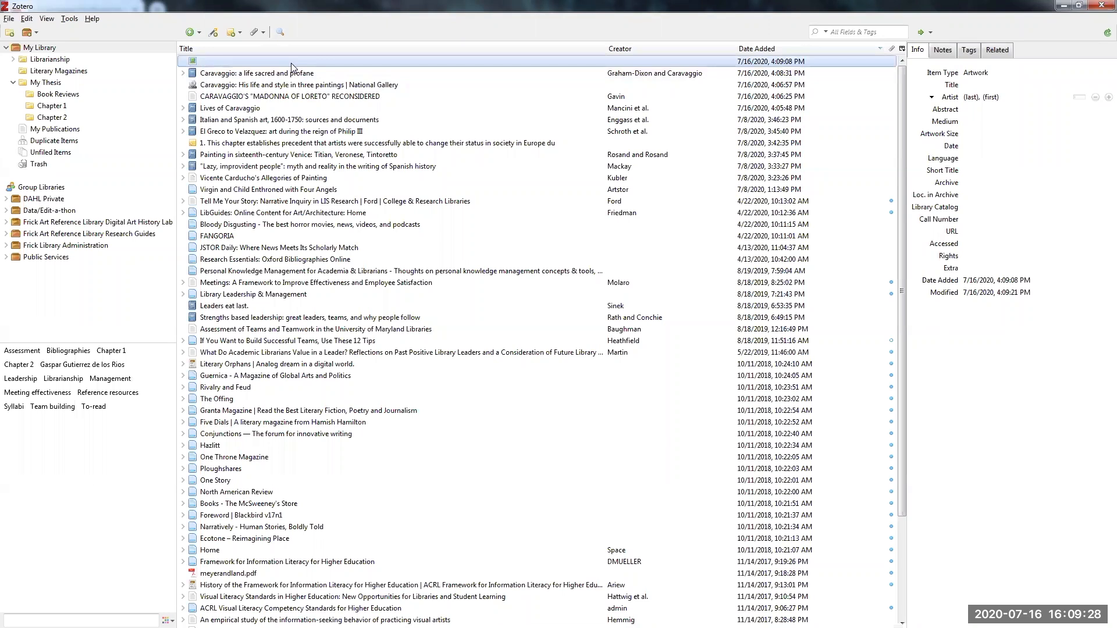
pyautogui.press('Delete')
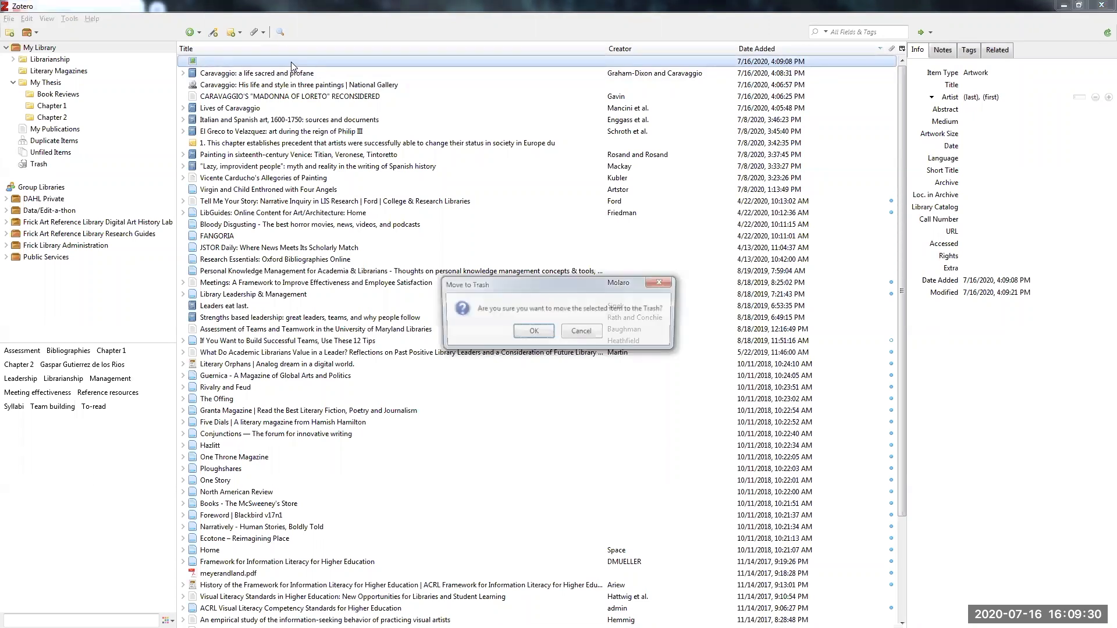
pyautogui.click(531, 333)
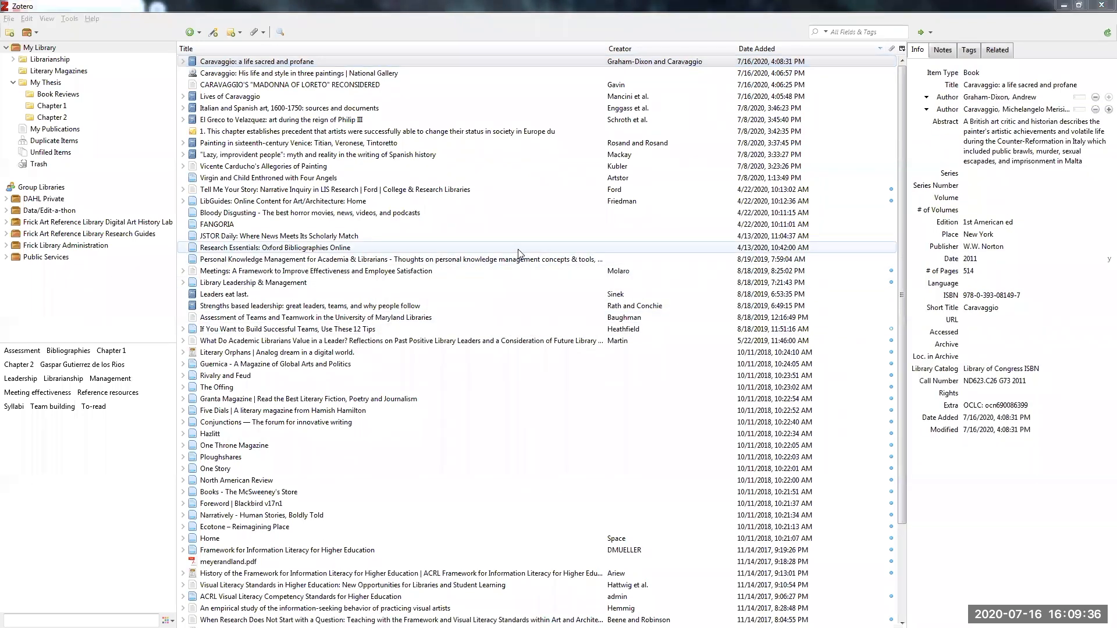
# Switch to Chrome, open the Caravaggio Subject Search bookmark from Zotero Session 2, and open the "Catalogues raisonnés" subject heading
pyautogui.hotkey('alt', 'Tab')
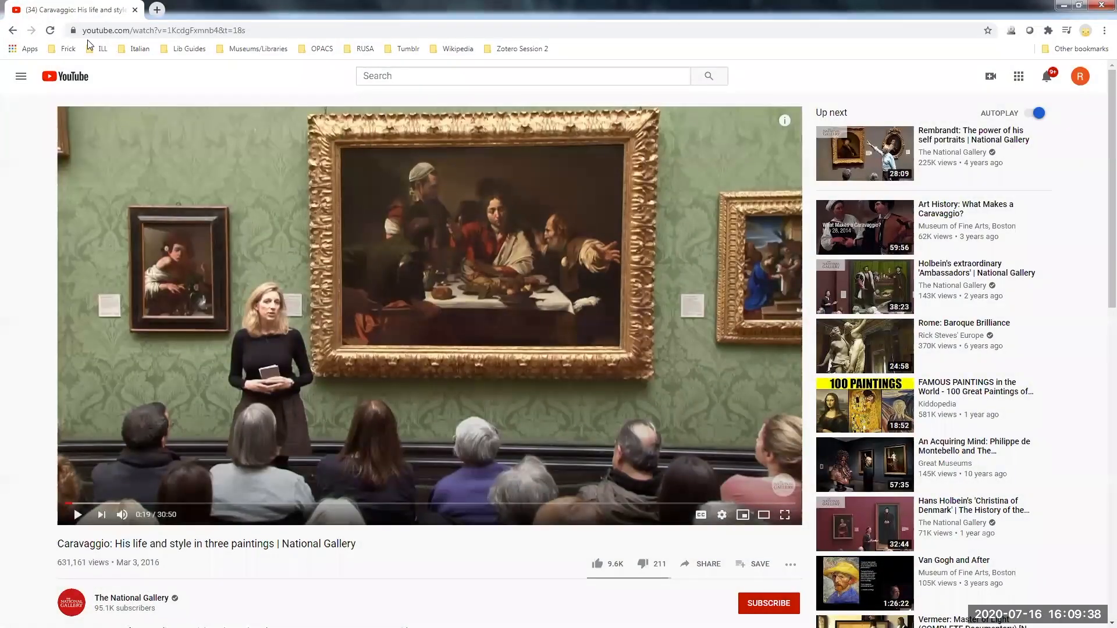
pyautogui.click(455, 49)
pyautogui.moveTo(498, 49)
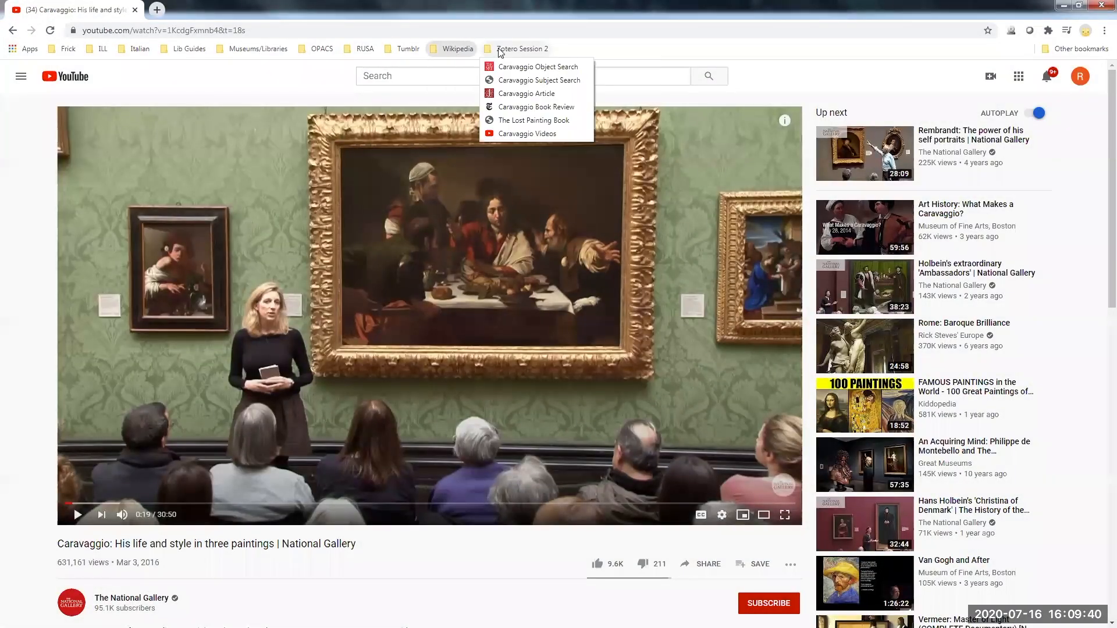
pyautogui.click(524, 81)
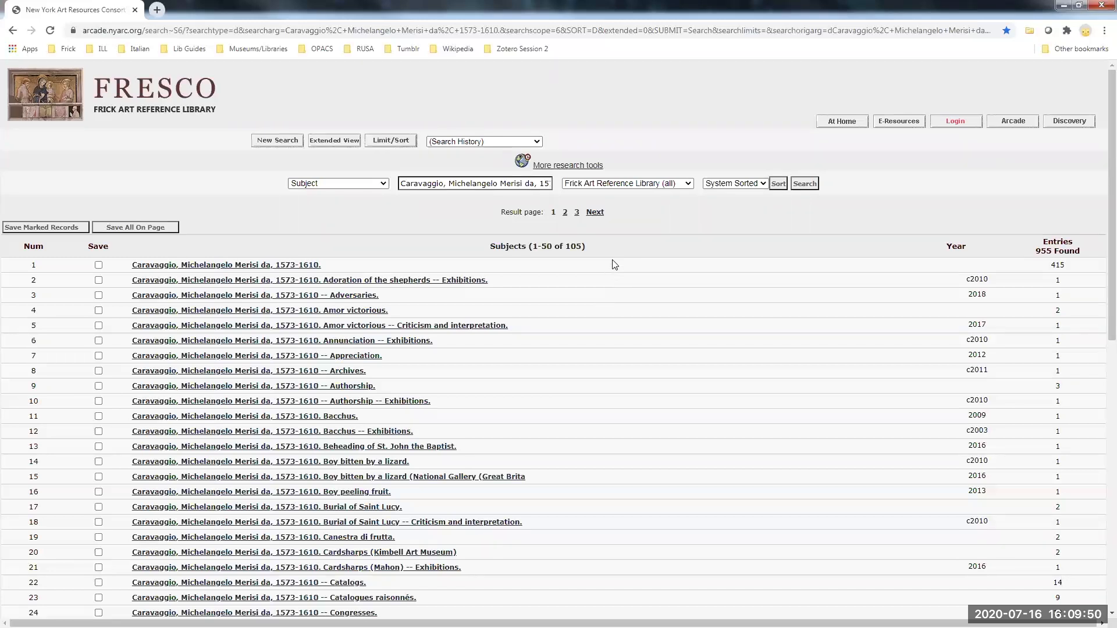
pyautogui.scroll(-3, 615, 265)
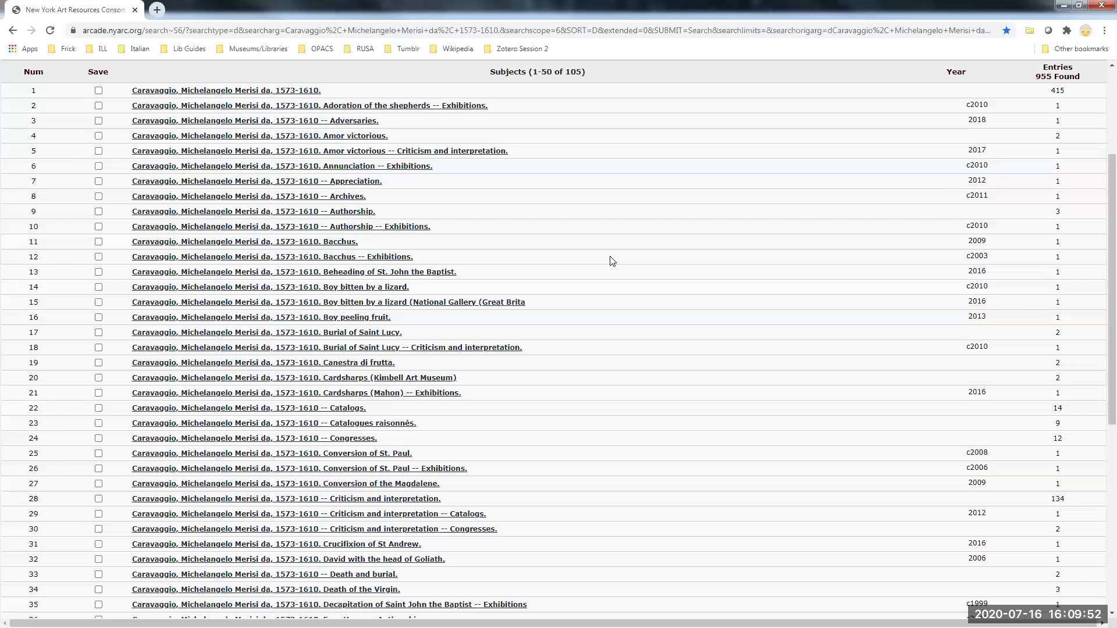
pyautogui.scroll(-1, 612, 261)
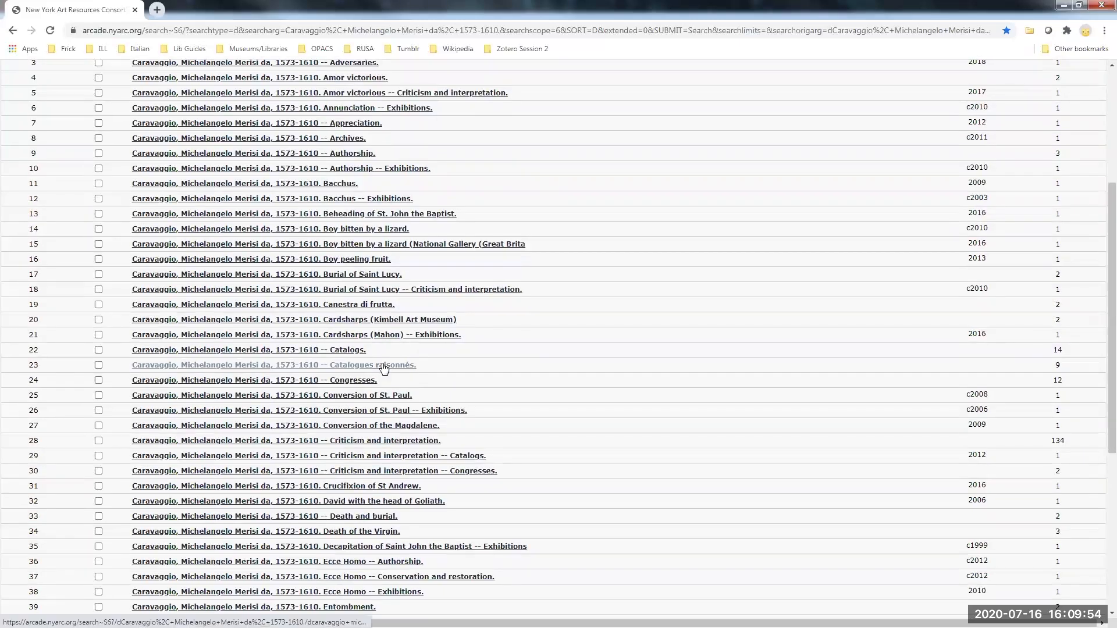
pyautogui.click(384, 366)
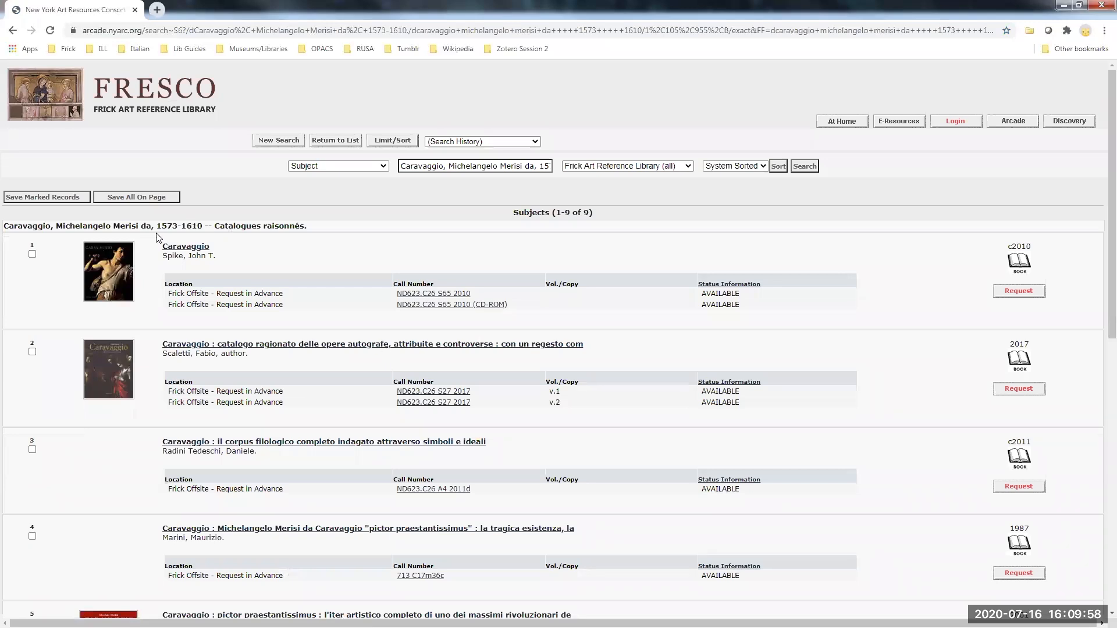
# Save all the catalogues raisonnés results to My Library with the Zotero Connector, tagging them "Catalogues raisonnes"
pyautogui.click(1030, 32)
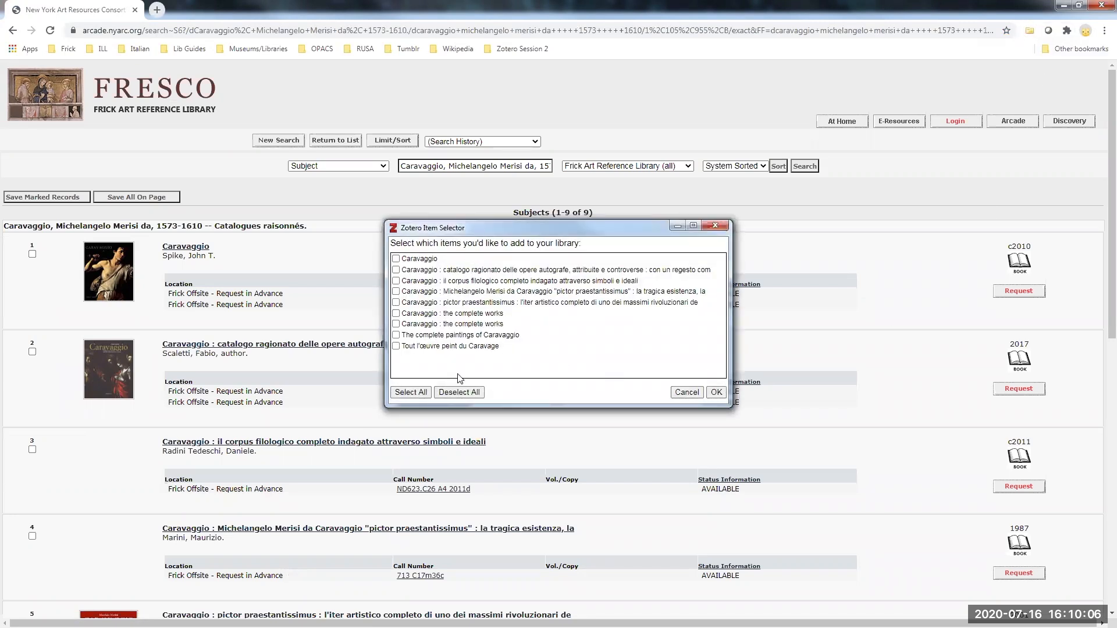
pyautogui.click(412, 394)
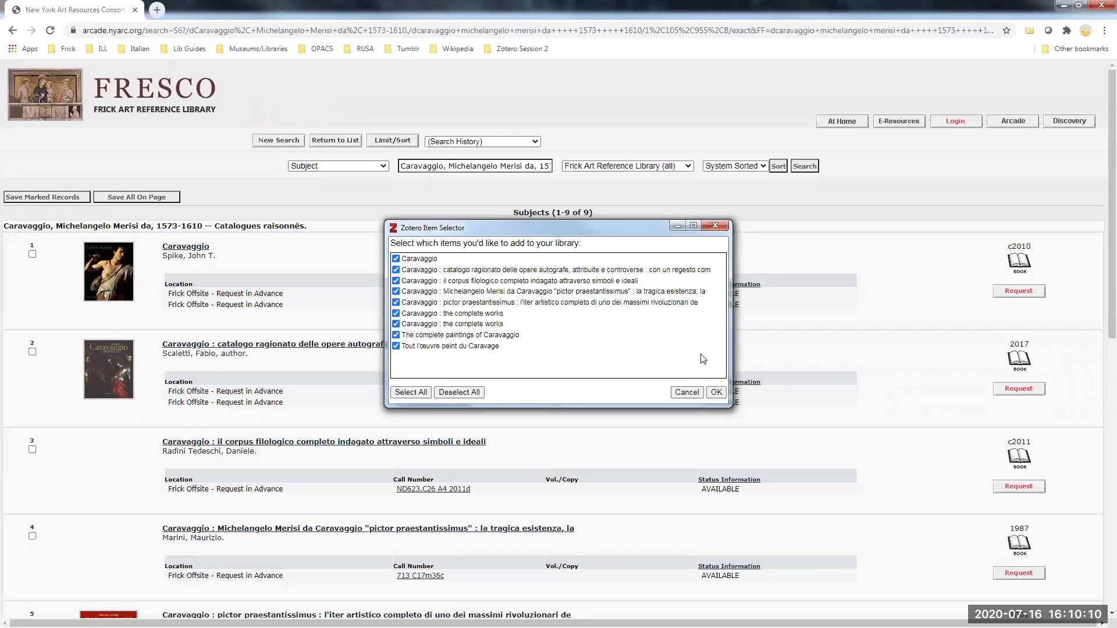
pyautogui.click(716, 393)
pyautogui.click(1079, 86)
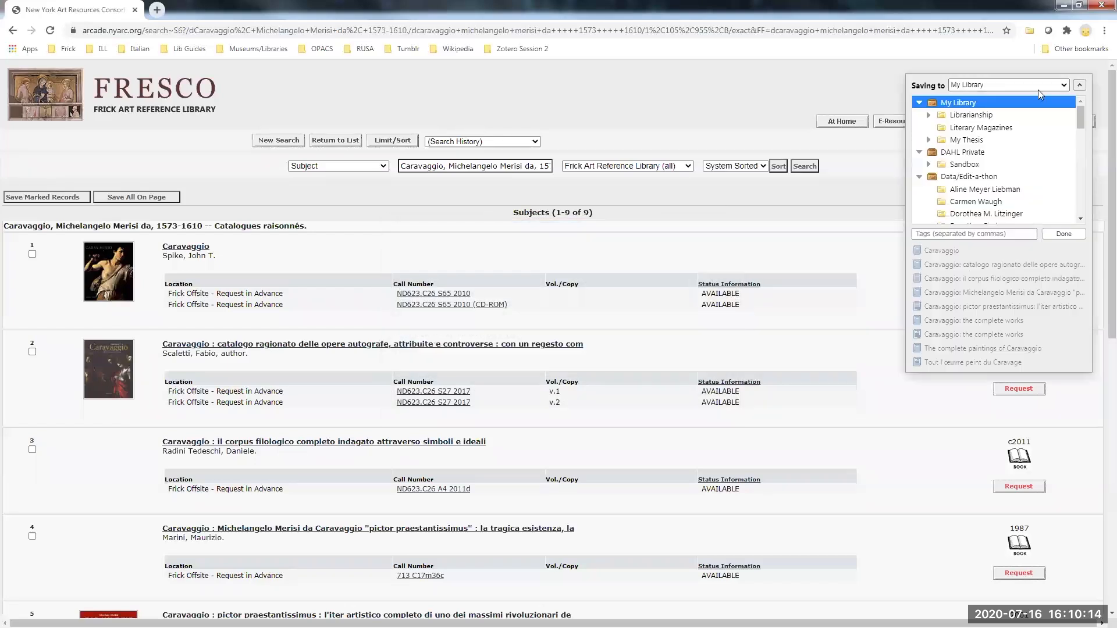
pyautogui.write('C')
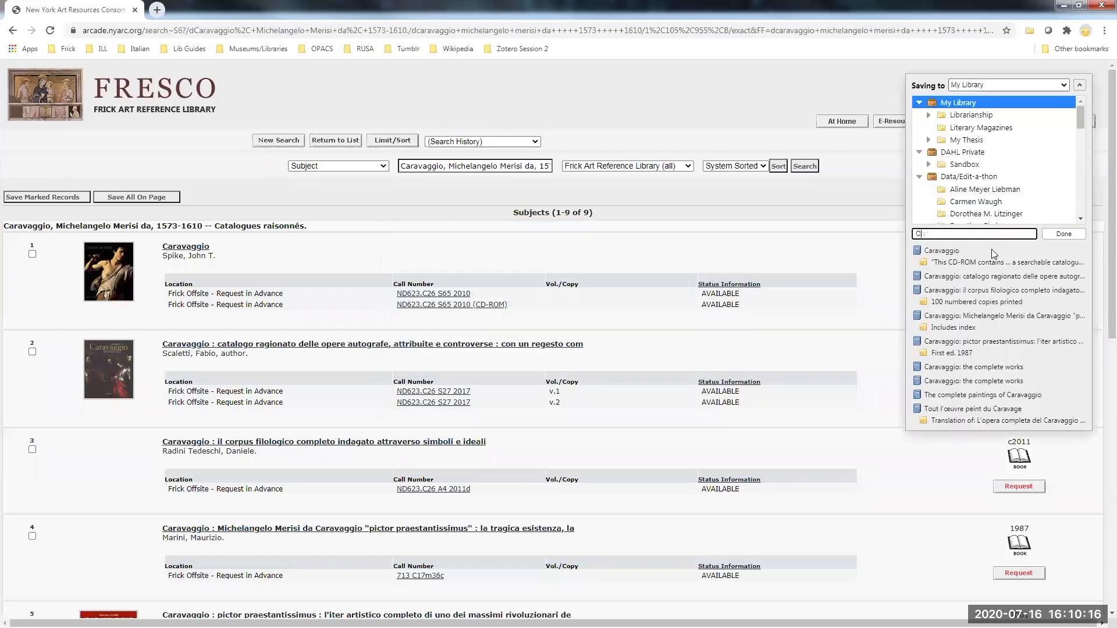
pyautogui.write('atalogues raisonnes')
pyautogui.click(1063, 235)
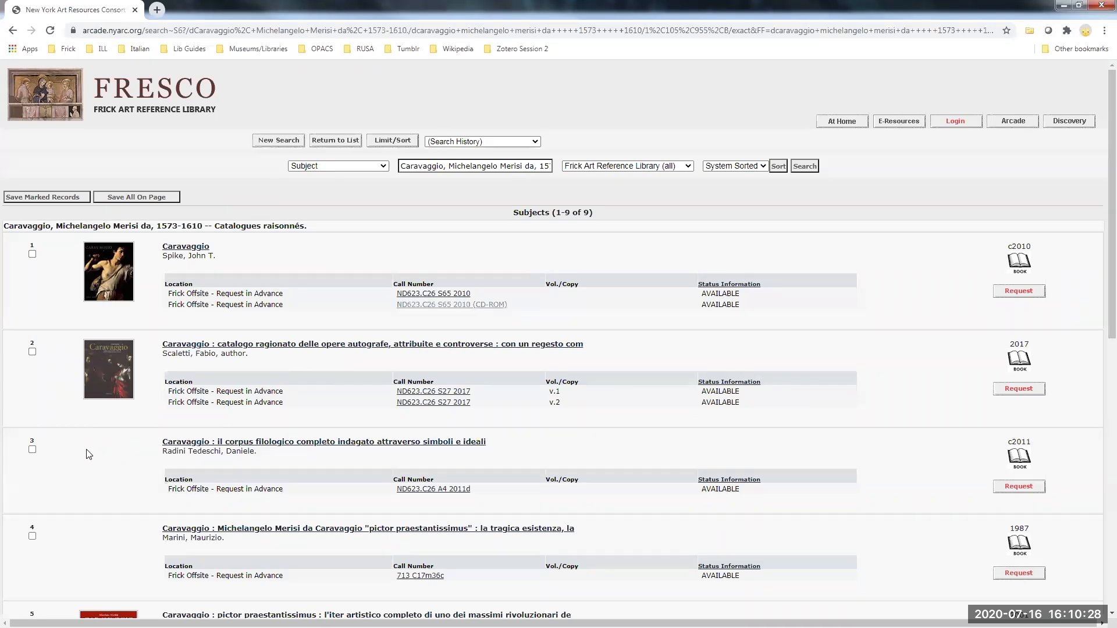
# Switch to Zotero and check the tags and bibliographic information of the Taschen edition of "Caravaggio: the complete works"
pyautogui.hotkey('alt', 'Tab')
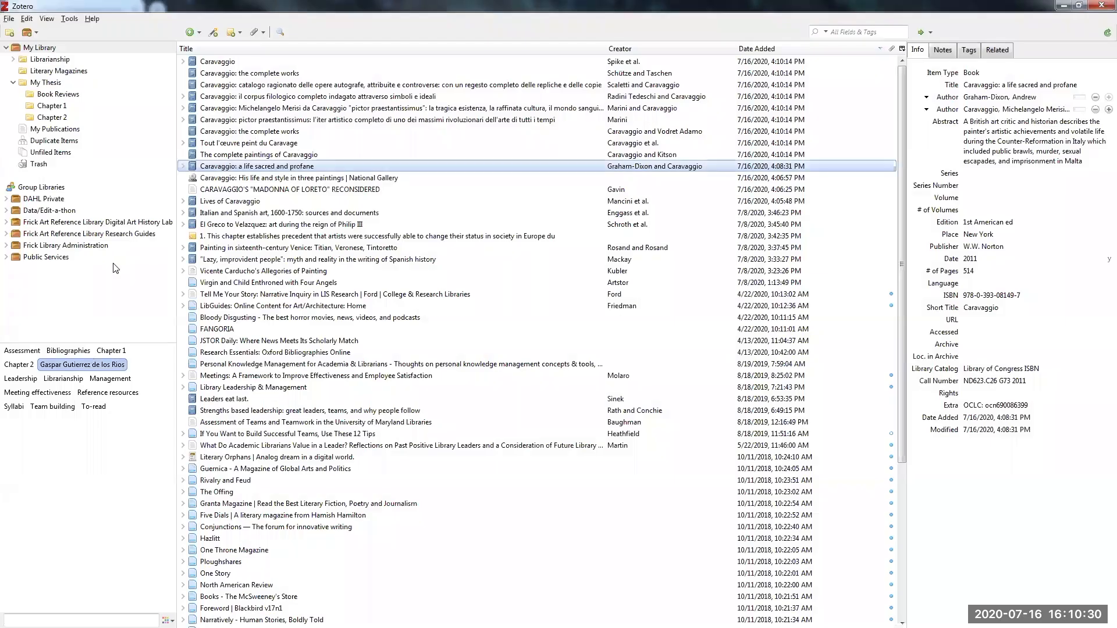
pyautogui.click(274, 74)
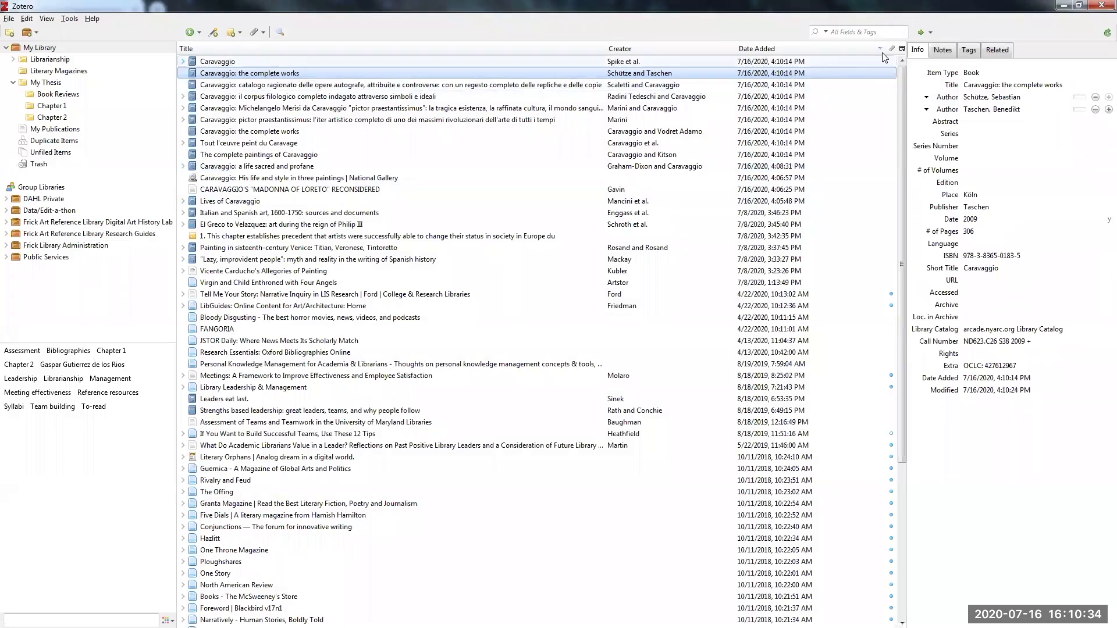
pyautogui.click(969, 50)
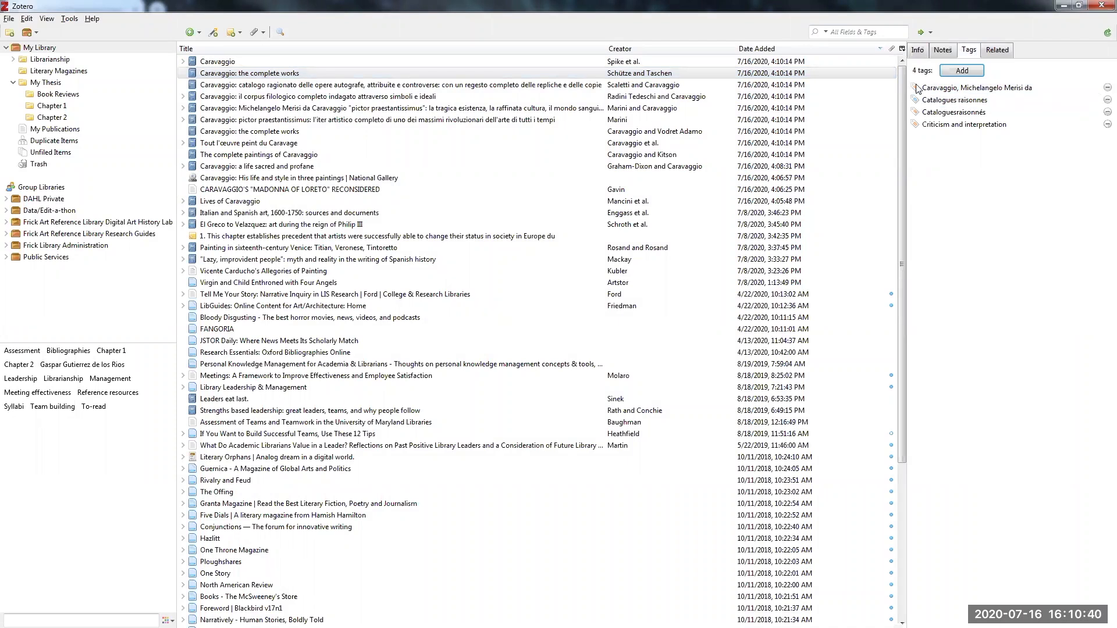
pyautogui.click(918, 51)
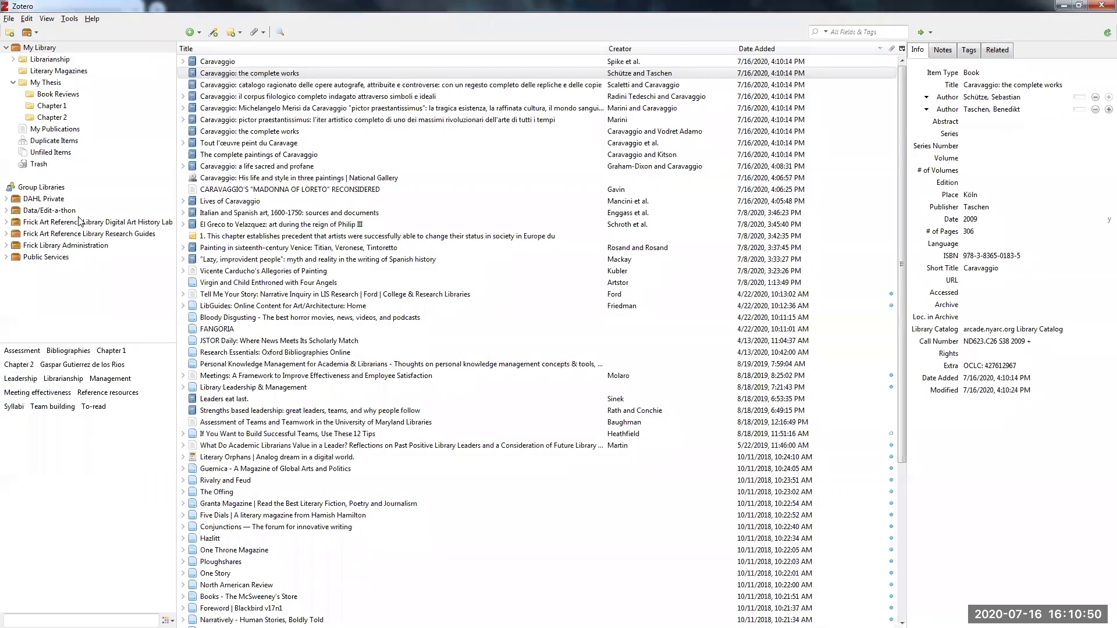
# View the Librarianship and Literary Magazines collections and return to the full My Library list
pyautogui.click(47, 58)
pyautogui.click(44, 48)
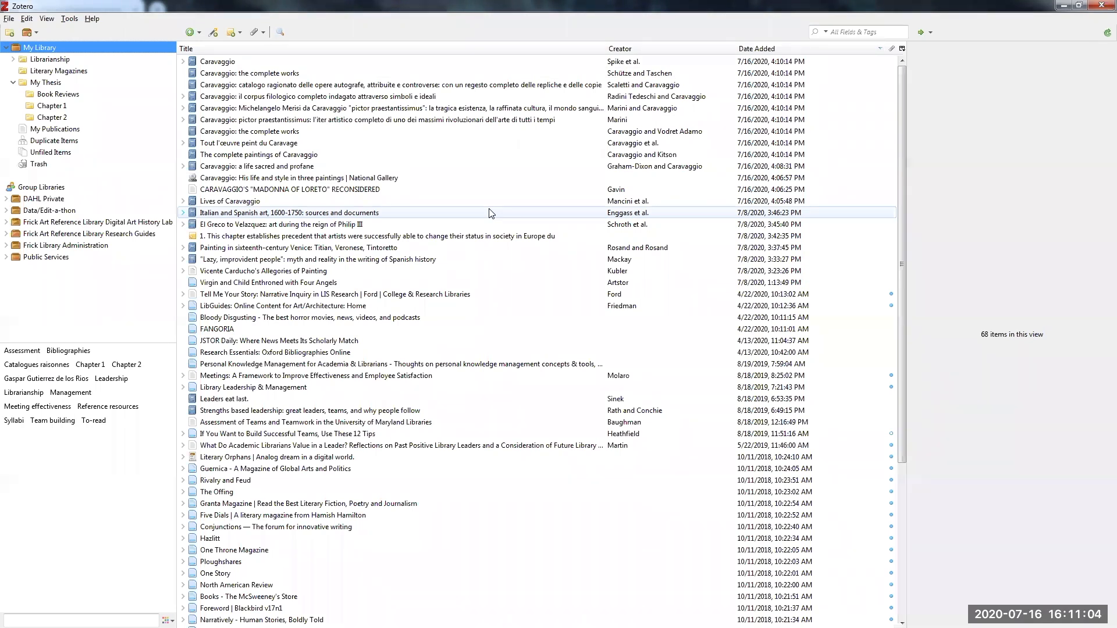
pyautogui.click(79, 69)
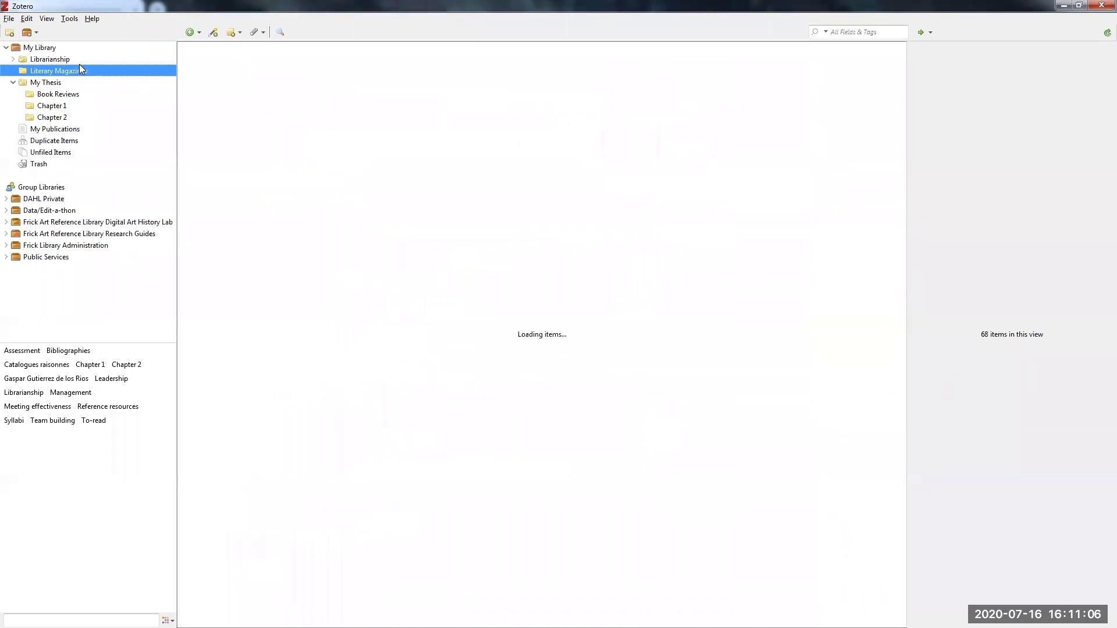
pyautogui.click(53, 50)
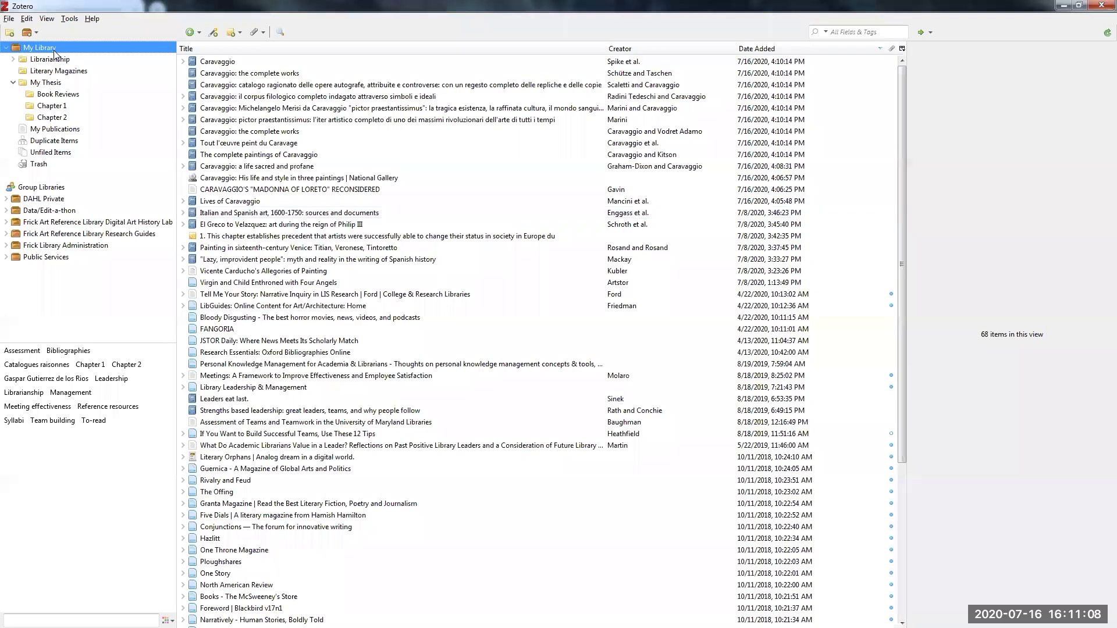
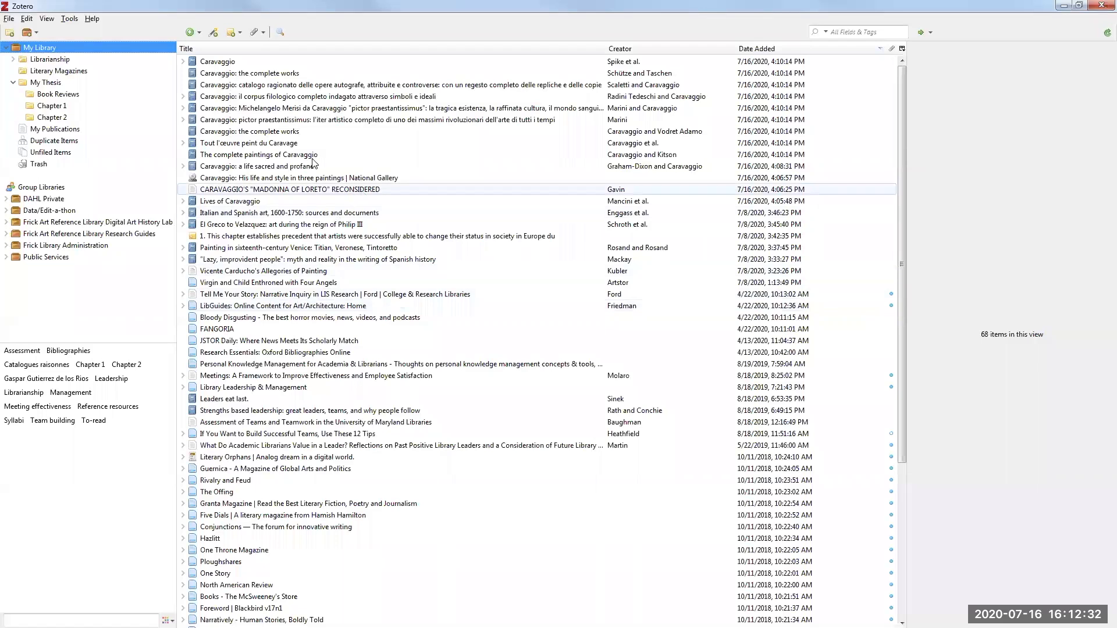
# Look at the note under "Caravaggio: il corpus filologico" and open the details of the snapshot attached to "LibGuides: Online Content for Art/Architecture: Home"
pyautogui.click(183, 98)
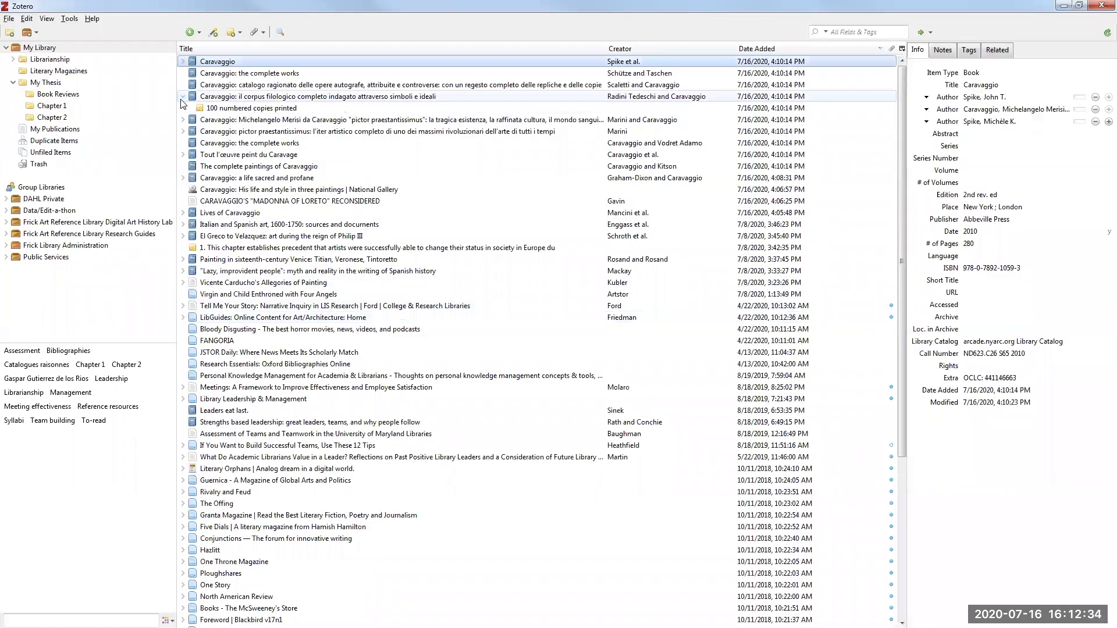
pyautogui.click(183, 96)
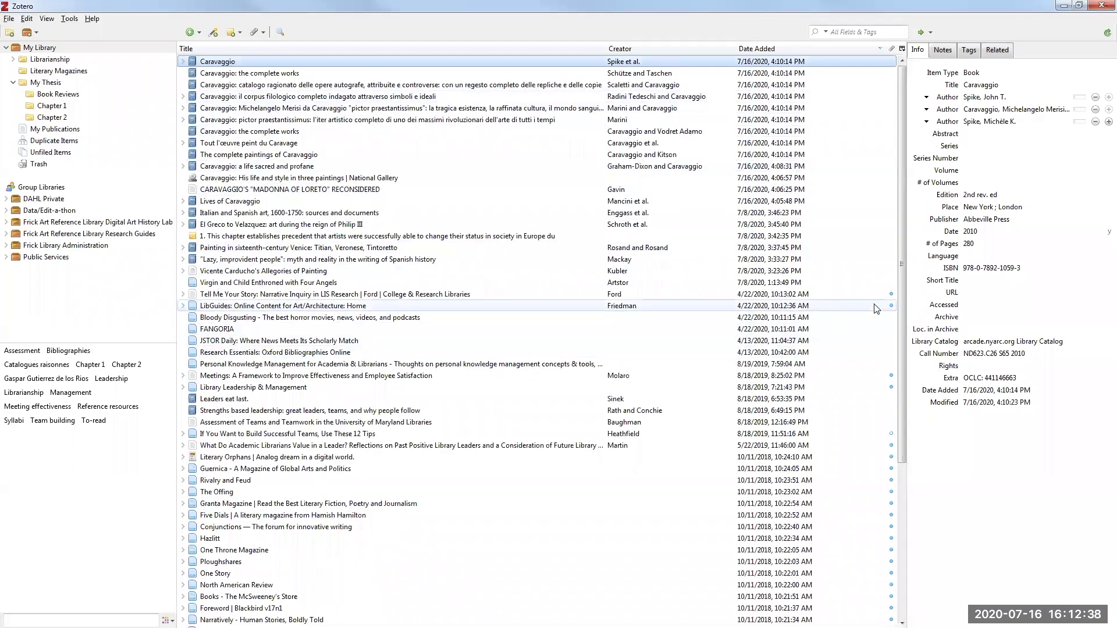
pyautogui.click(183, 307)
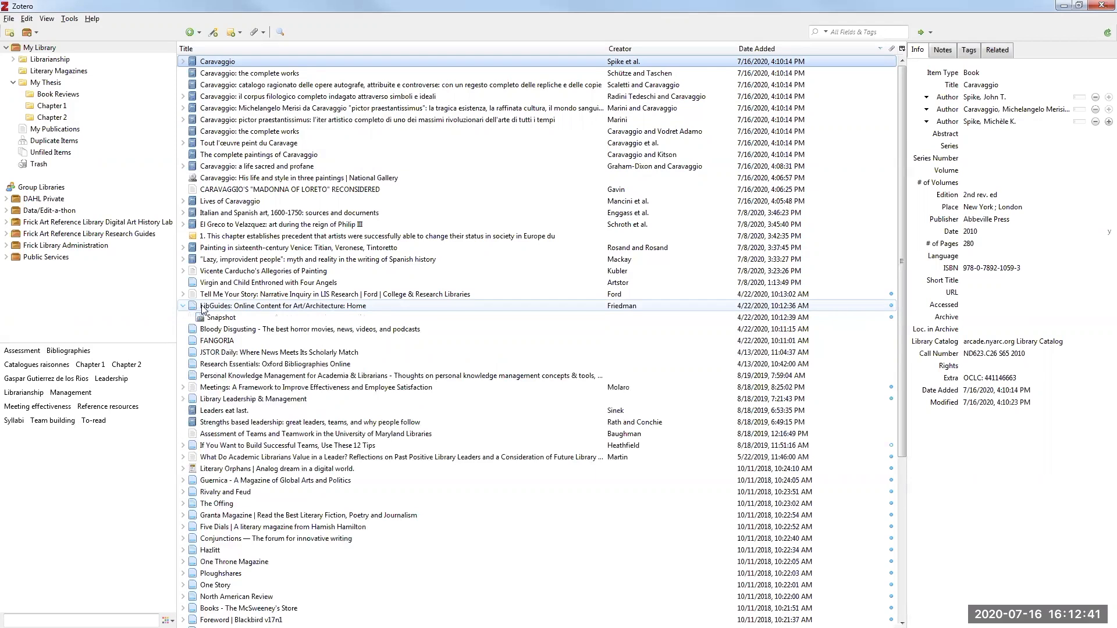
pyautogui.click(231, 319)
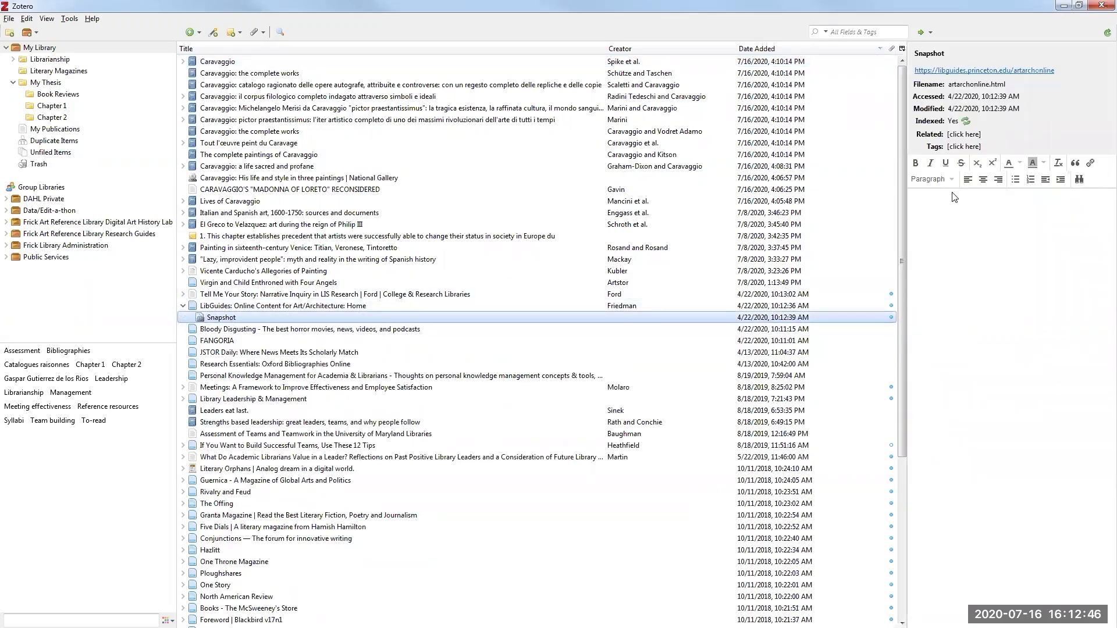
# Open the web page linked from the LibGuides snapshot, look through Princeton's "Online Content for Art/Architecture" guide, and close its browser tab
pyautogui.click(953, 71)
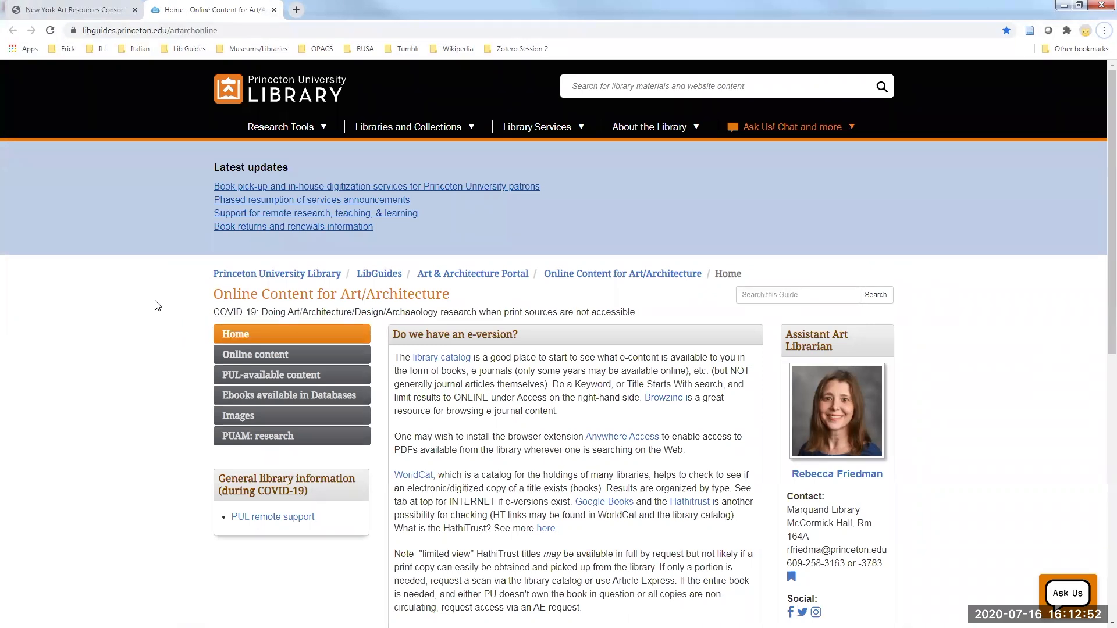
pyautogui.scroll(-2, 157, 306)
pyautogui.scroll(-2, 157, 306)
pyautogui.scroll(5, 158, 306)
pyautogui.click(274, 10)
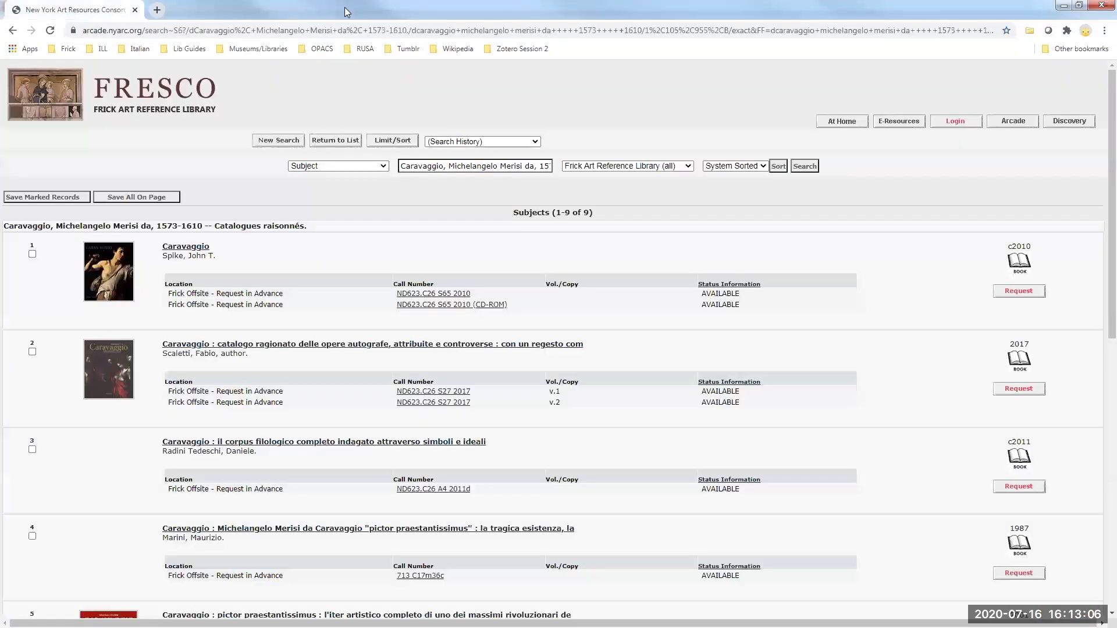
# Open the "Caravaggio Article" bookmark from the "Zotero Session 2" bookmark folder in a new browser tab
pyautogui.click(157, 10)
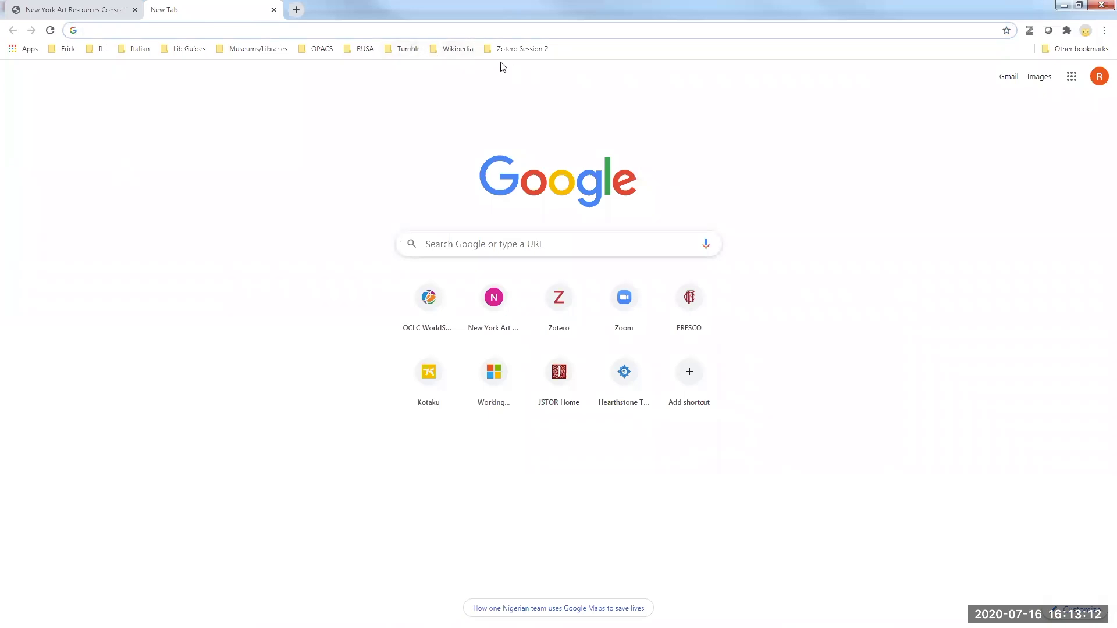
pyautogui.click(520, 48)
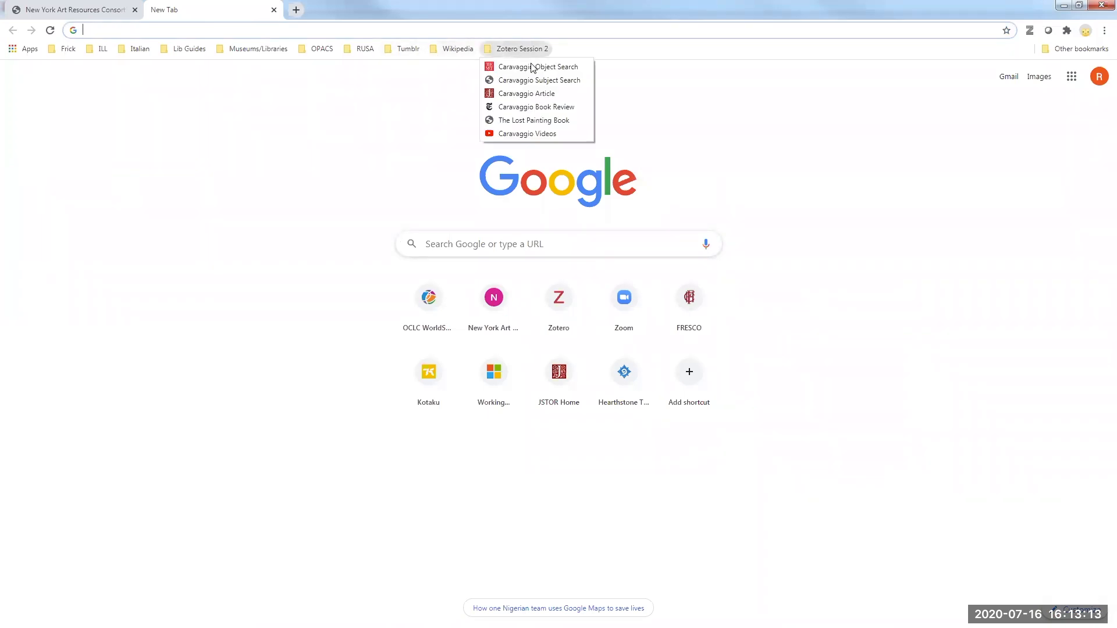
pyautogui.click(536, 95)
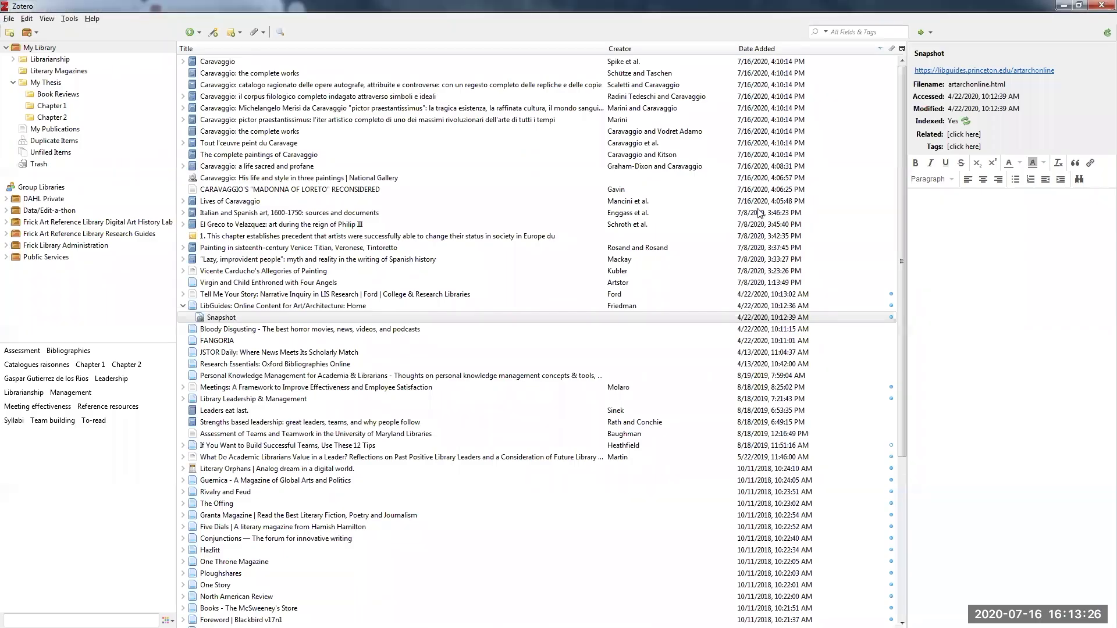
# In Zotero, move the journal article "CARAVAGGIO'S "MADONNA OF LORETO" RECONSIDERED" to the trash and confirm
pyautogui.rightClick(286, 191)
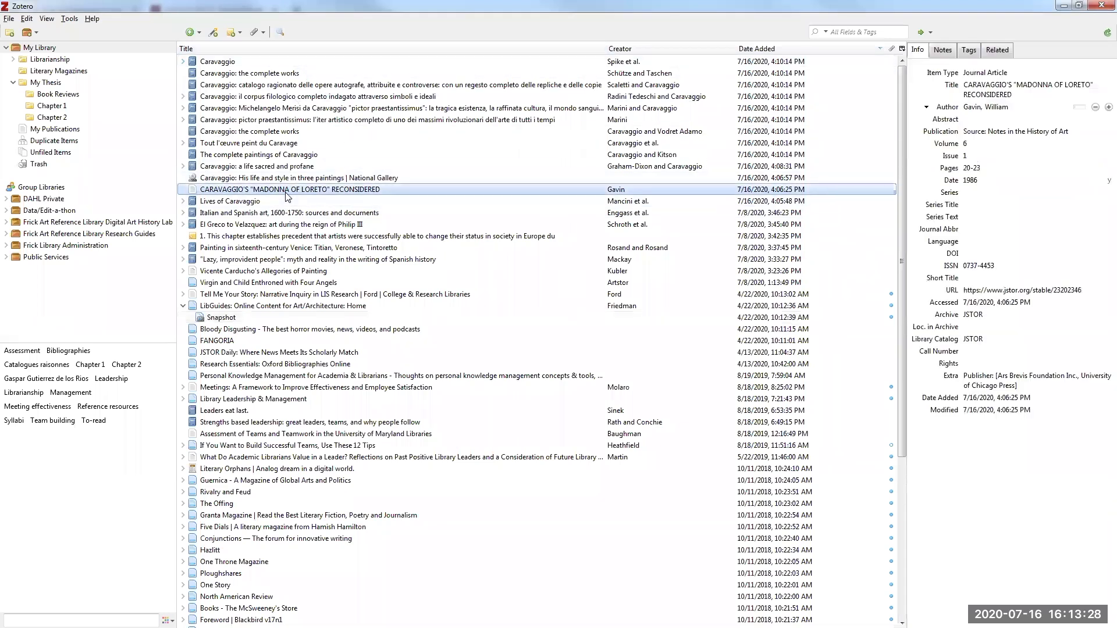
pyautogui.click(242, 194)
pyautogui.moveTo(254, 195)
pyautogui.mouseDown()
pyautogui.moveTo(11, 166)
pyautogui.moveTo(262, 192)
pyautogui.mouseUp()
pyautogui.rightClick(263, 194)
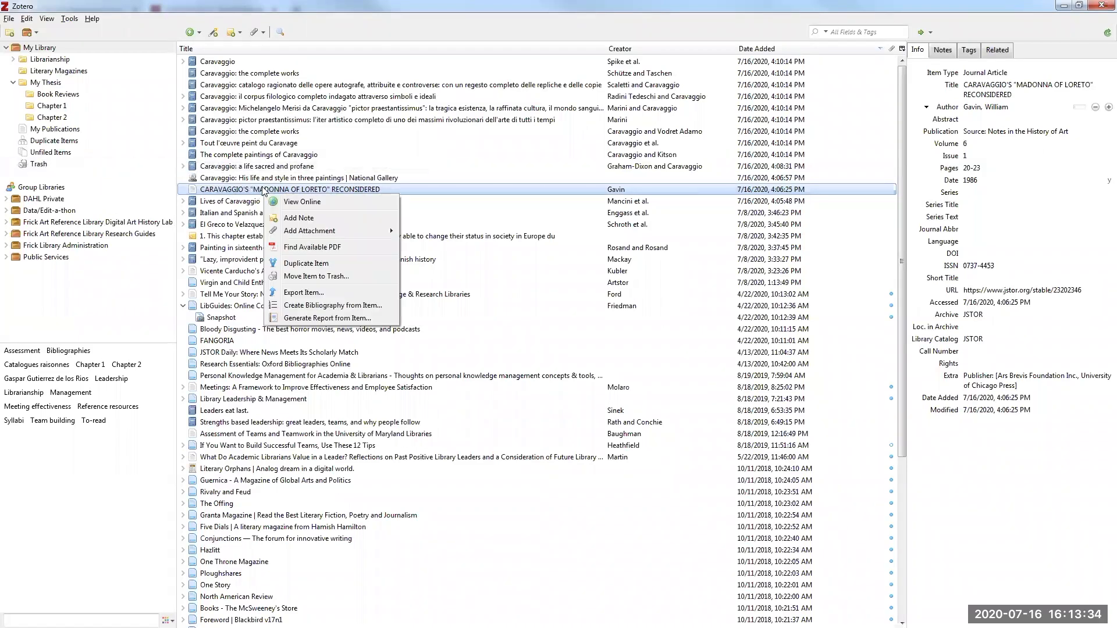
pyautogui.click(317, 277)
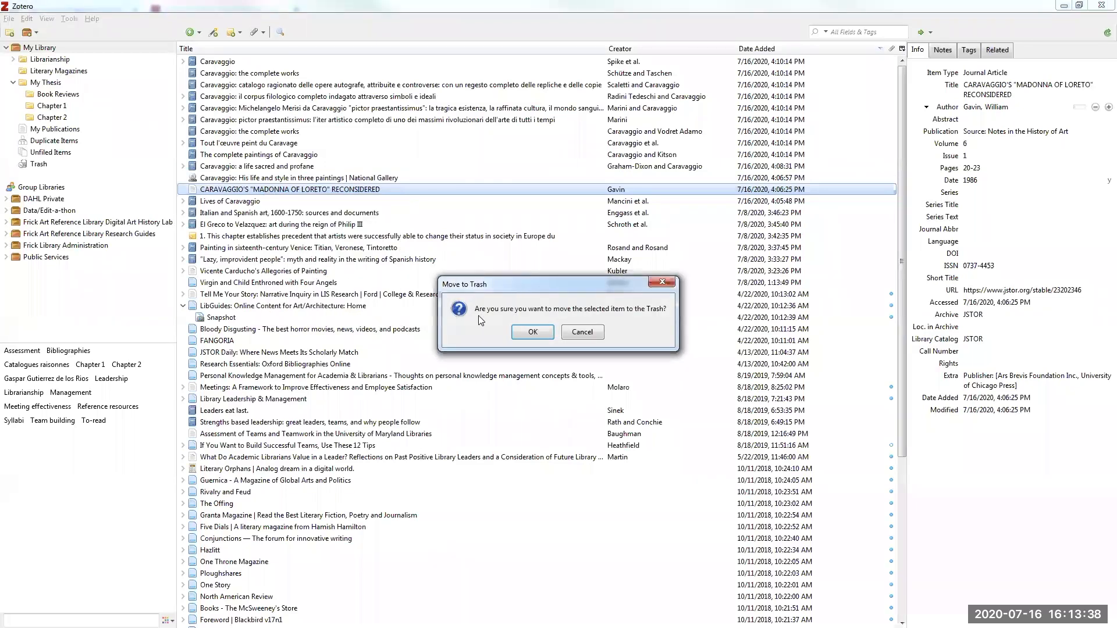
pyautogui.click(533, 333)
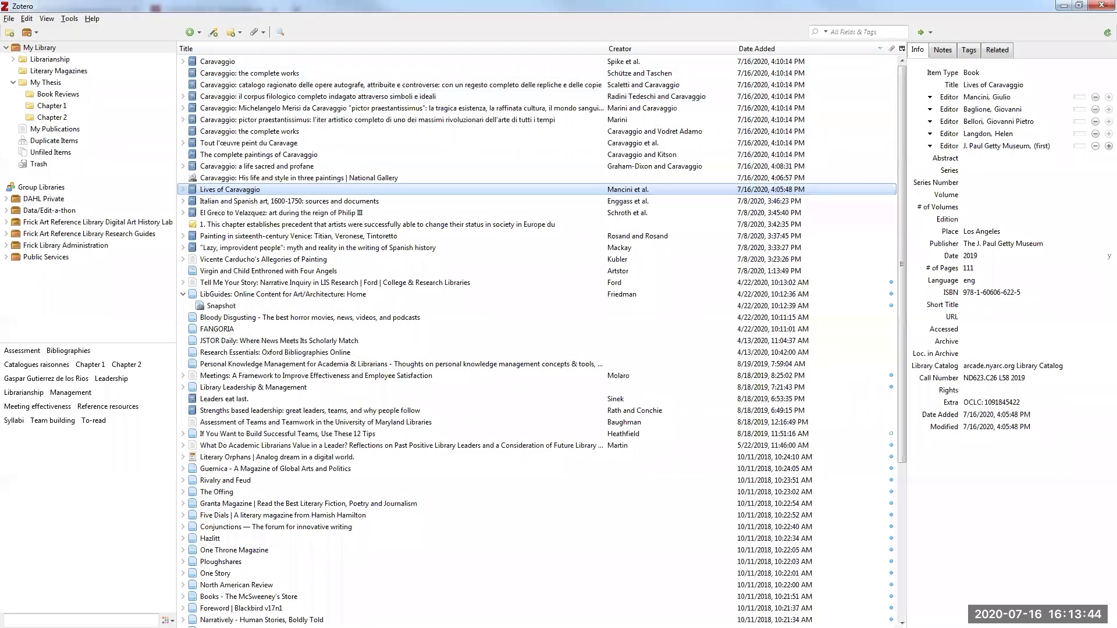
# Switch to the browser, dismiss JSTOR's download terms without accepting, and save the article to My Library with the Zotero Connector
pyautogui.hotkey('alt', 'Tab')
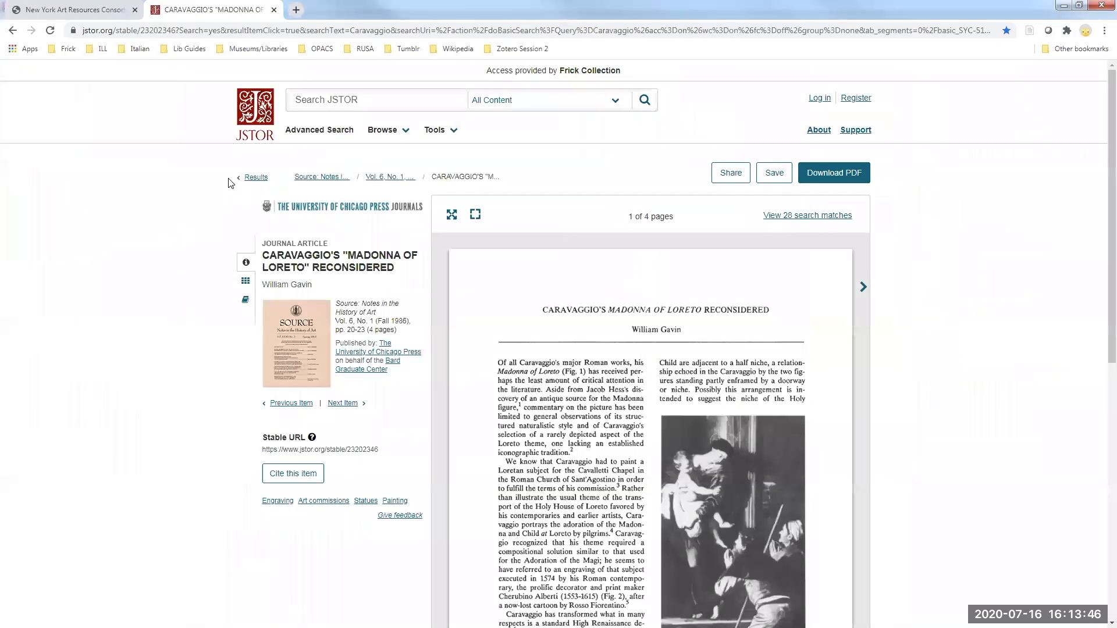
pyautogui.click(837, 176)
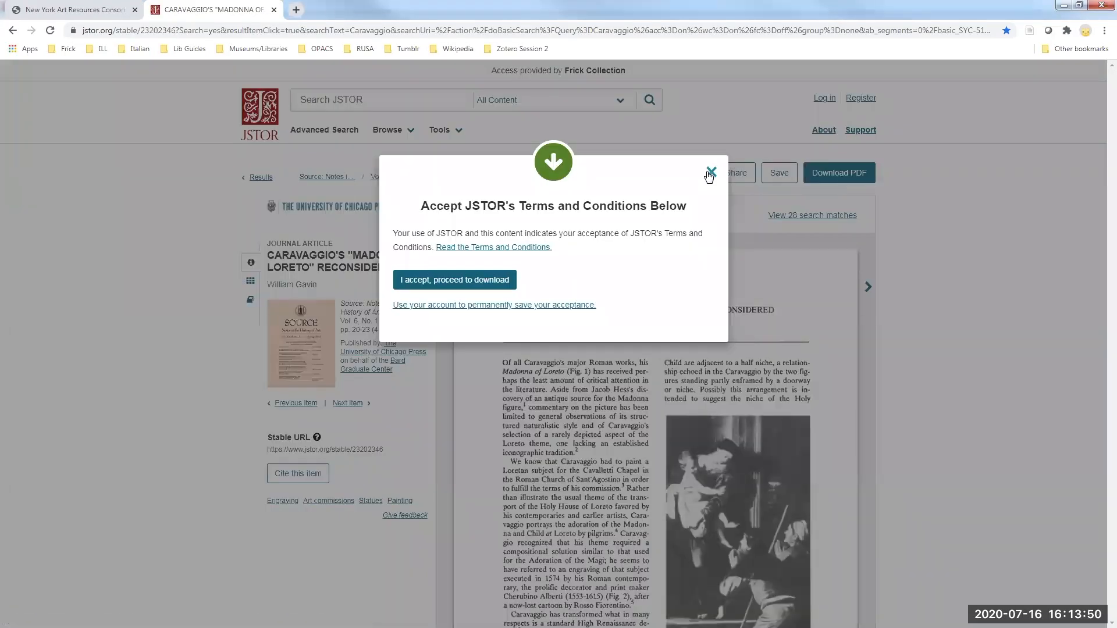
pyautogui.click(711, 172)
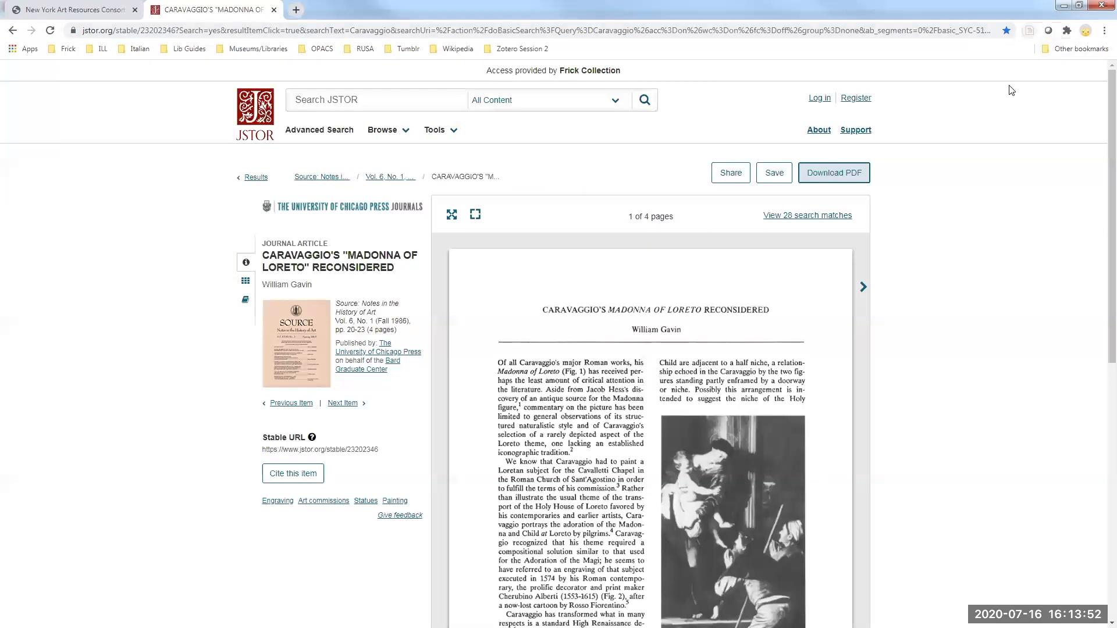
pyautogui.click(1028, 32)
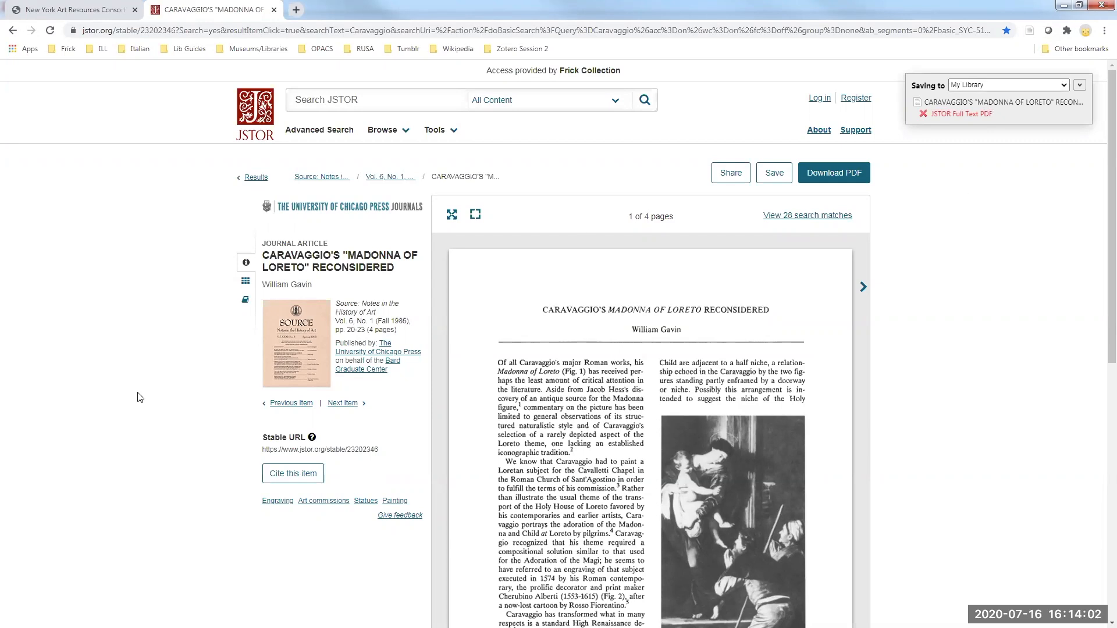
# Accept JSTOR's terms to open the article's PDF and save it to My Library with the Zotero Connector
pyautogui.click(834, 173)
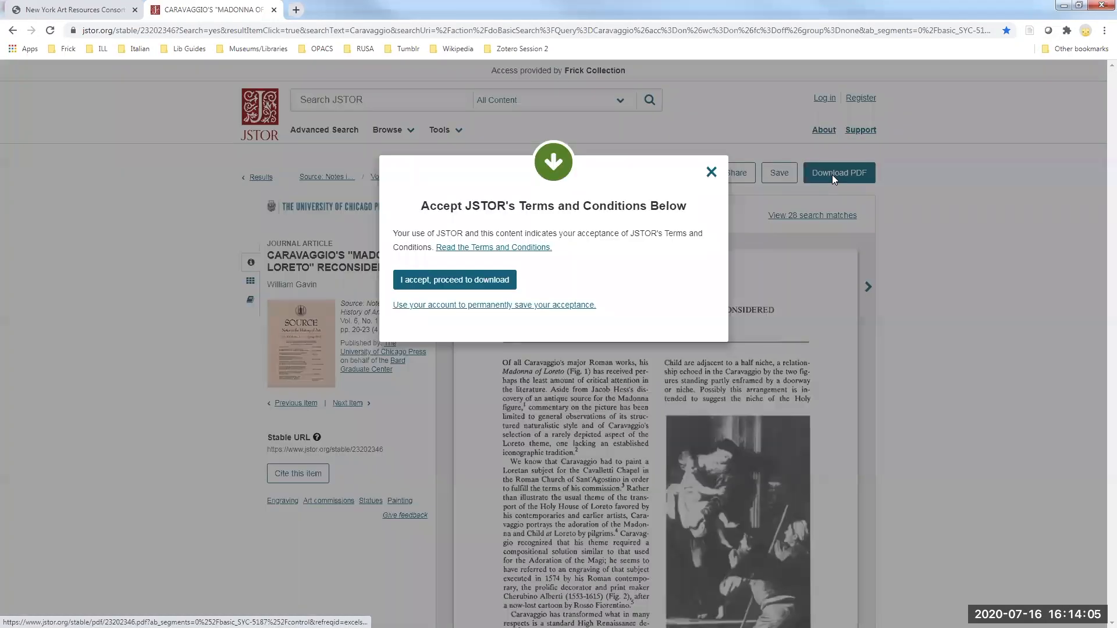
pyautogui.click(432, 282)
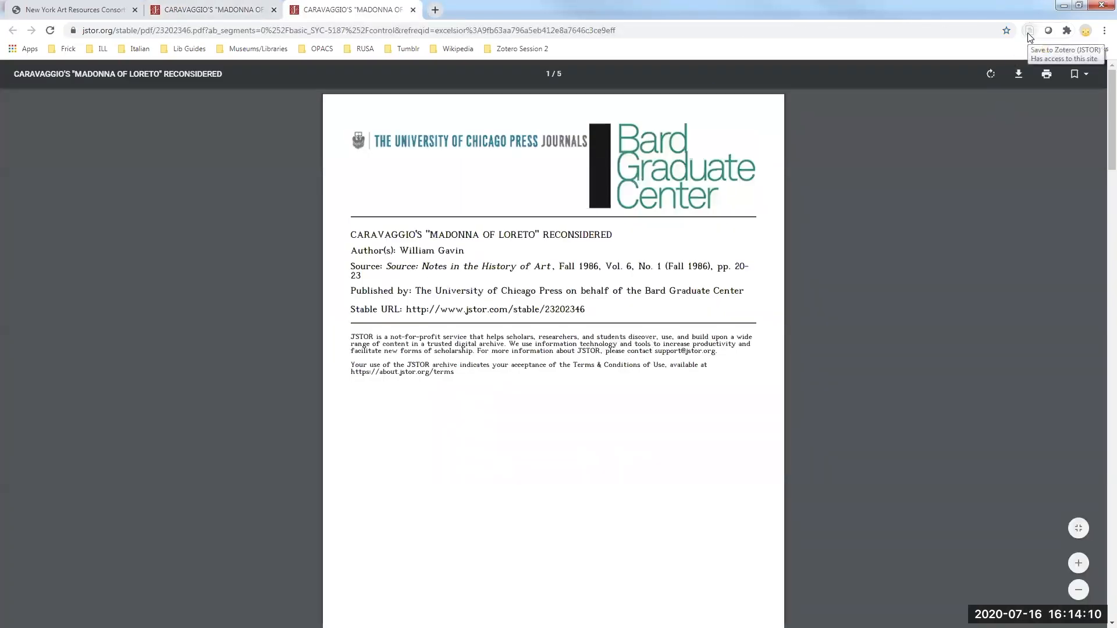
pyautogui.click(1029, 33)
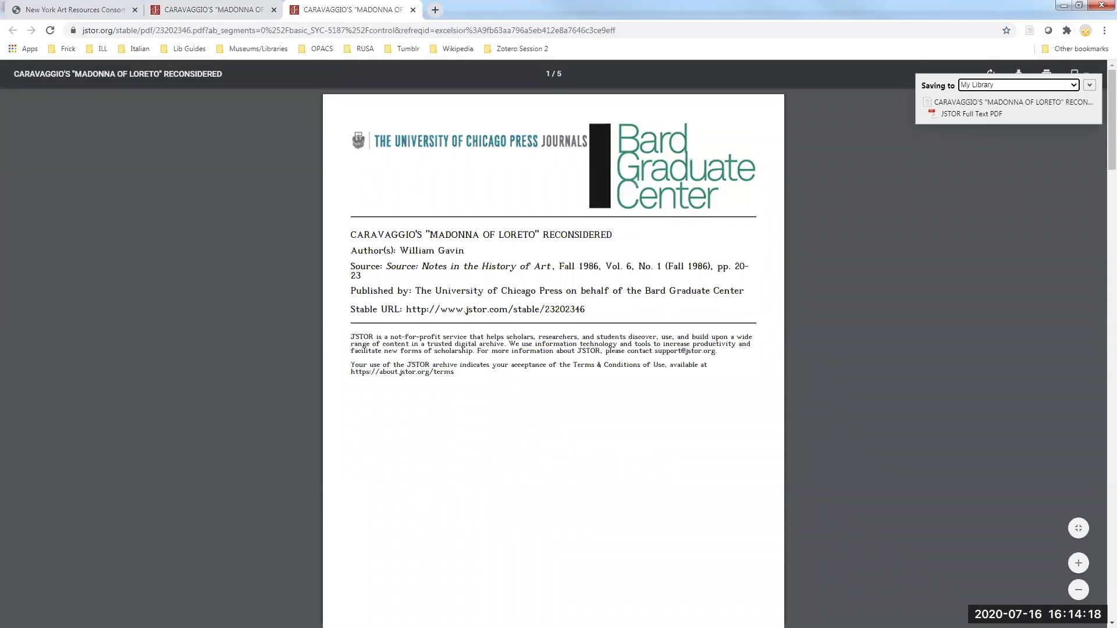
# Switch to Zotero, compare the two "MADONNA OF LORETO" records, view the newer one's JSTOR full-text PDF and close its browser tab
pyautogui.hotkey('alt', 'Tab')
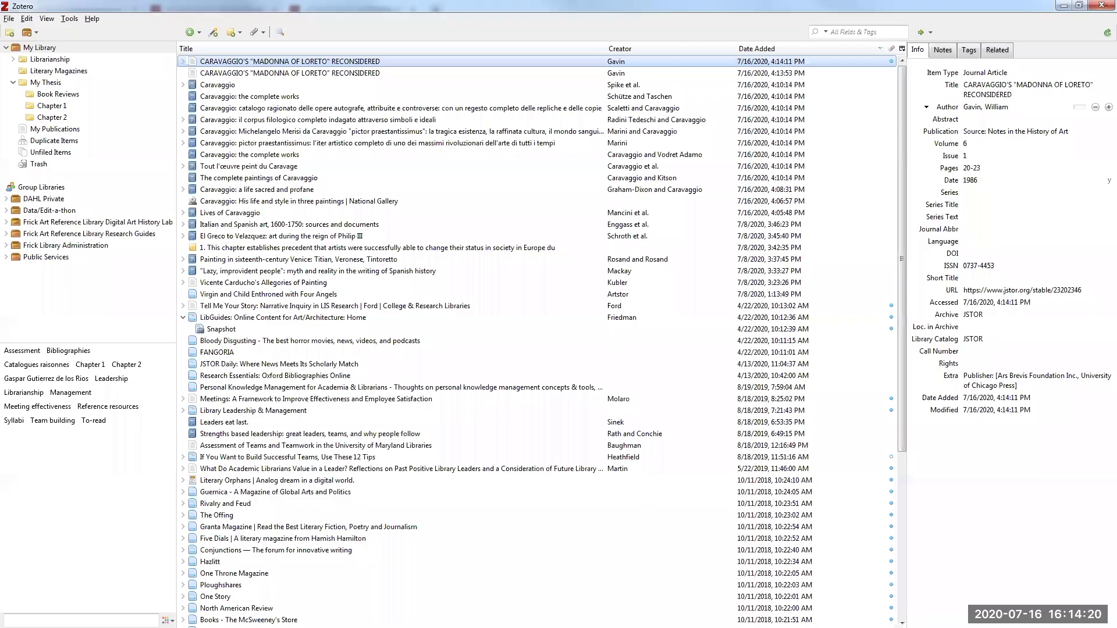
pyautogui.click(238, 74)
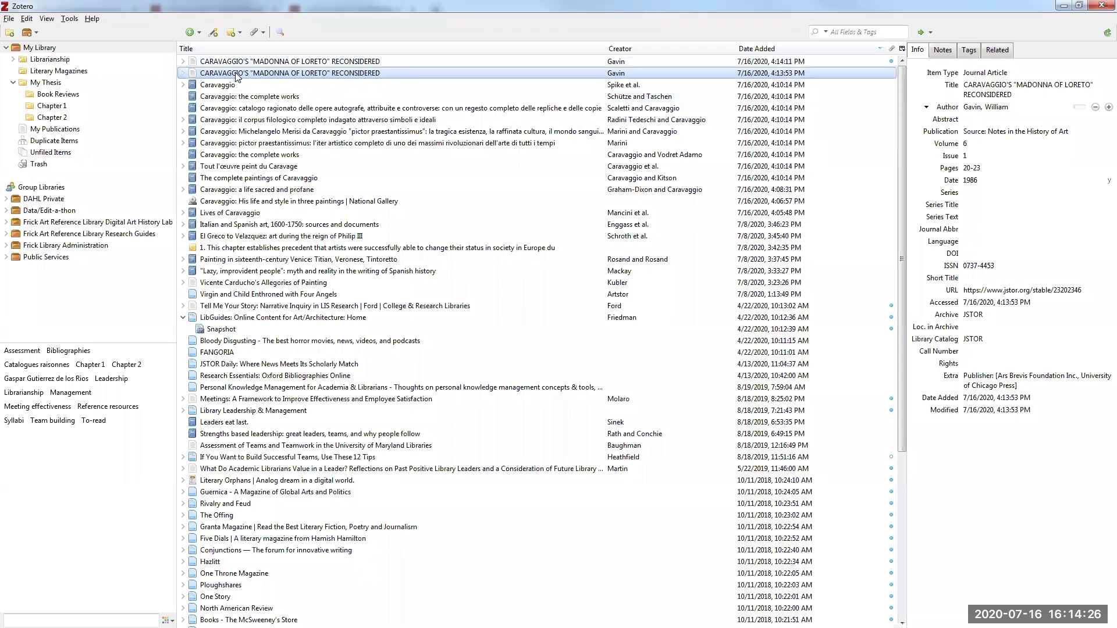
pyautogui.click(179, 61)
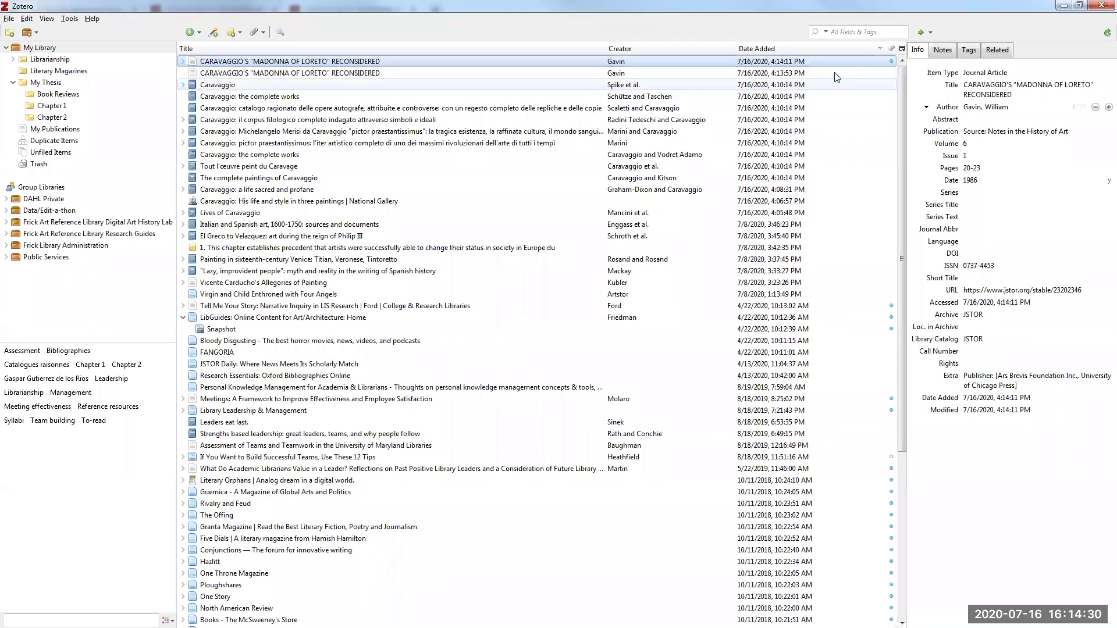
pyautogui.click(183, 62)
pyautogui.click(259, 74)
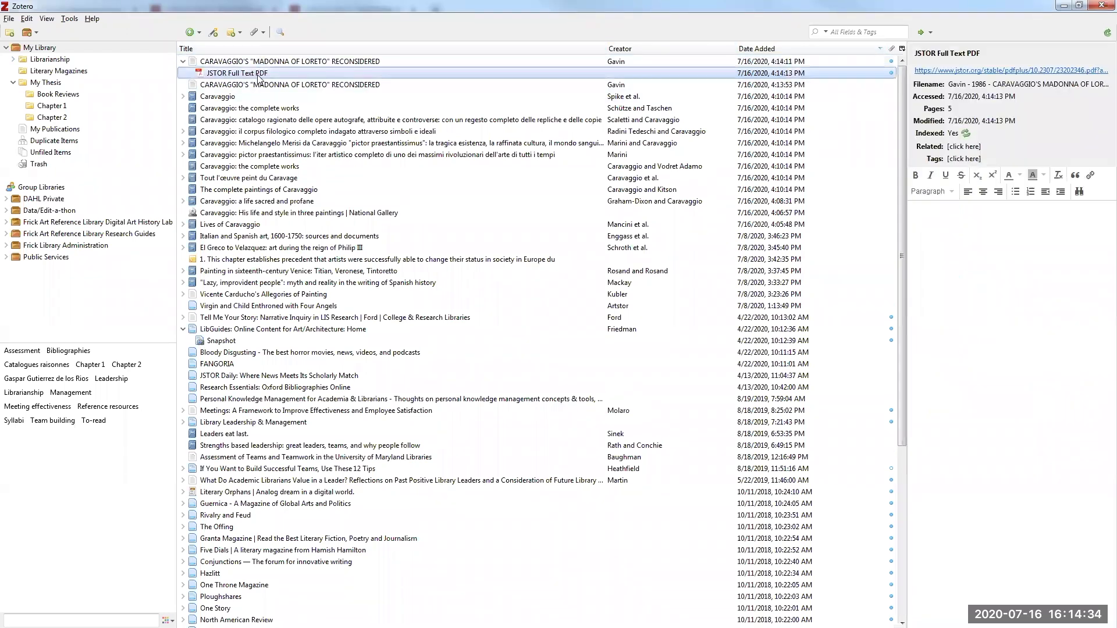
pyautogui.doubleClick(259, 74)
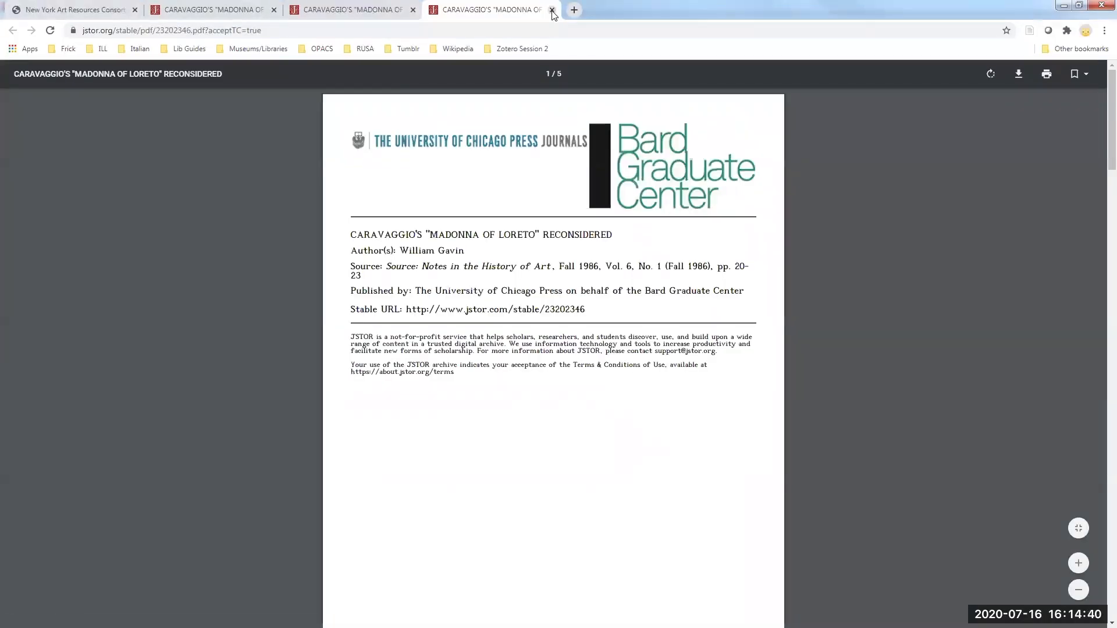
pyautogui.click(553, 10)
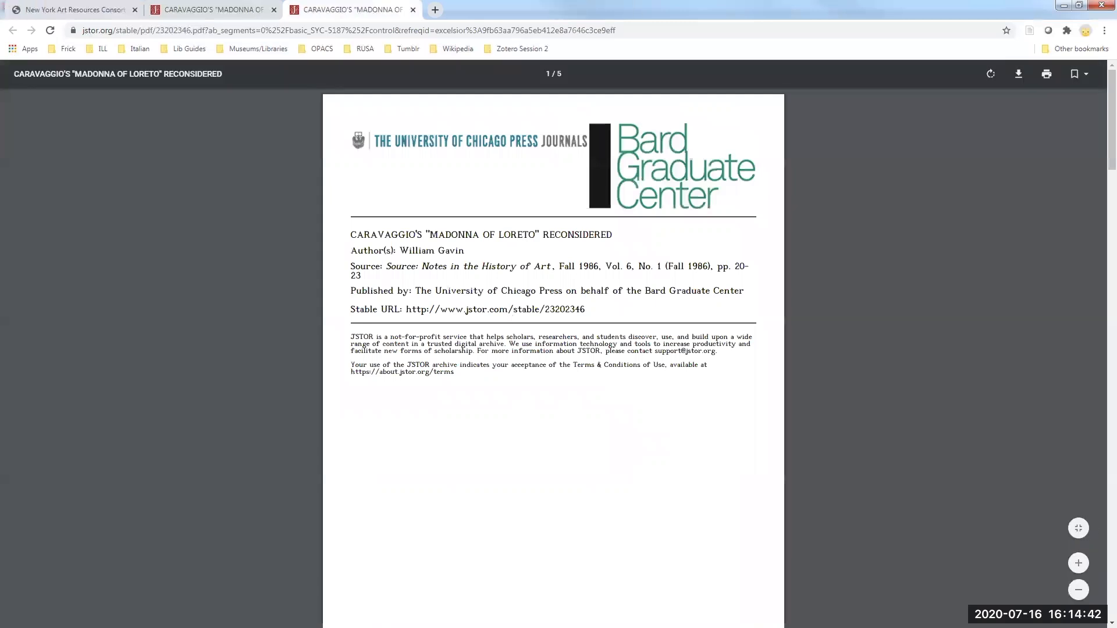
# Restore Zotero to a smaller window, minimize the browser, and make the Zotero window taller on the desktop
pyautogui.click(140, 627)
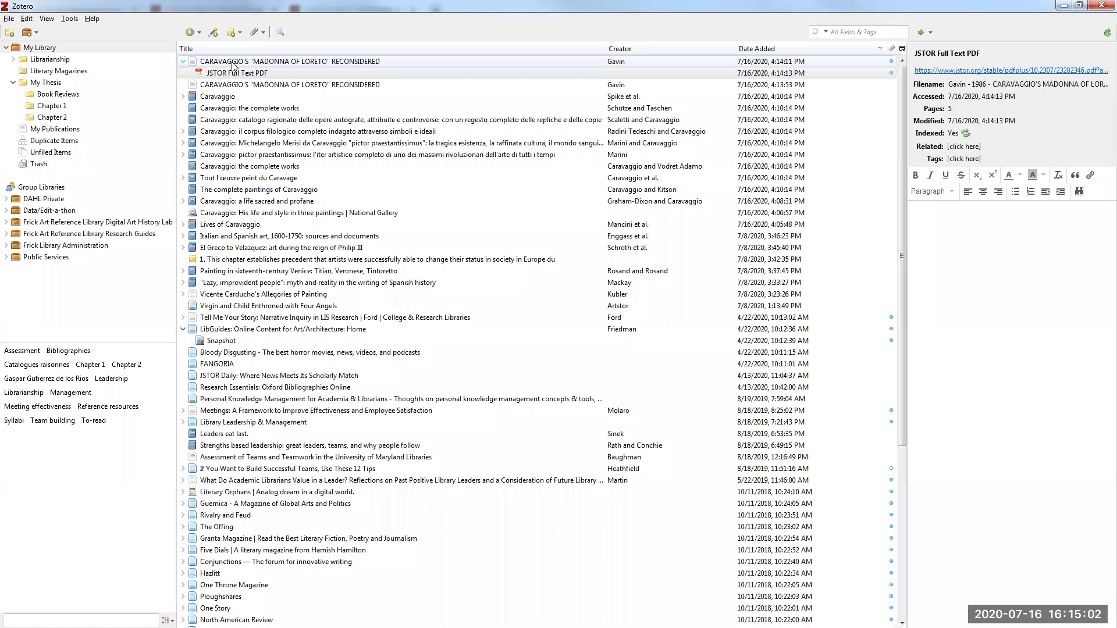
pyautogui.click(1081, 5)
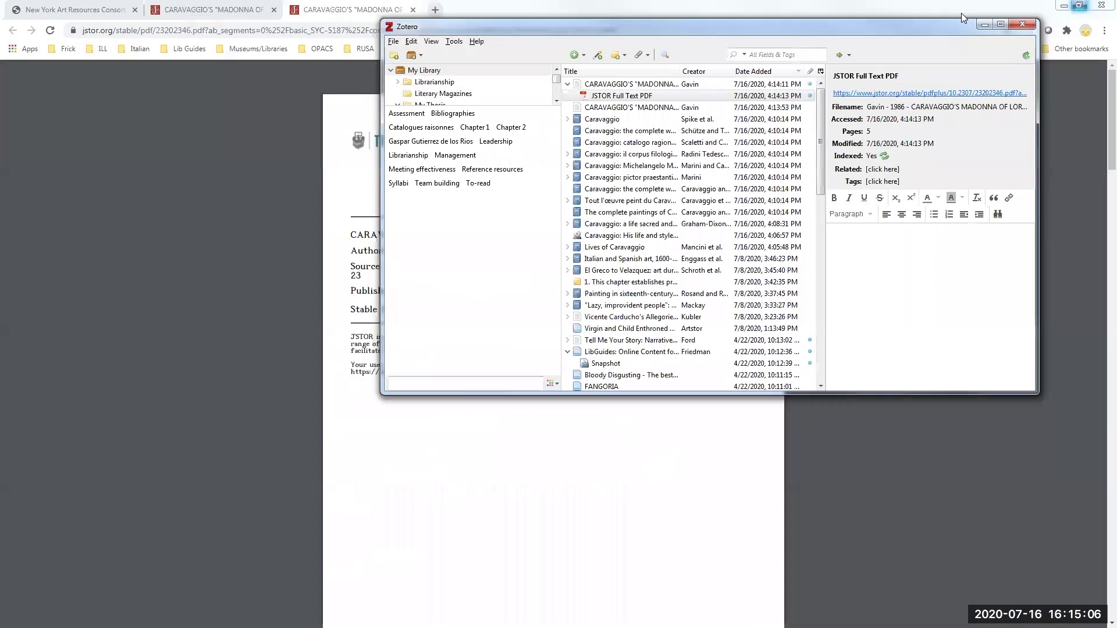
pyautogui.click(1060, 6)
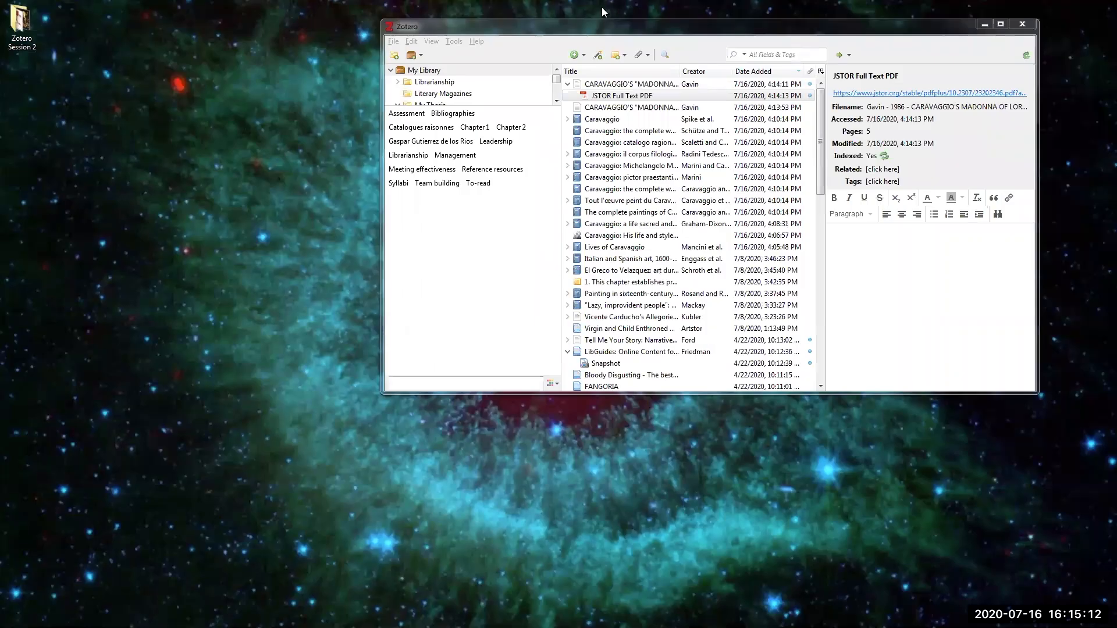
pyautogui.click(649, 393)
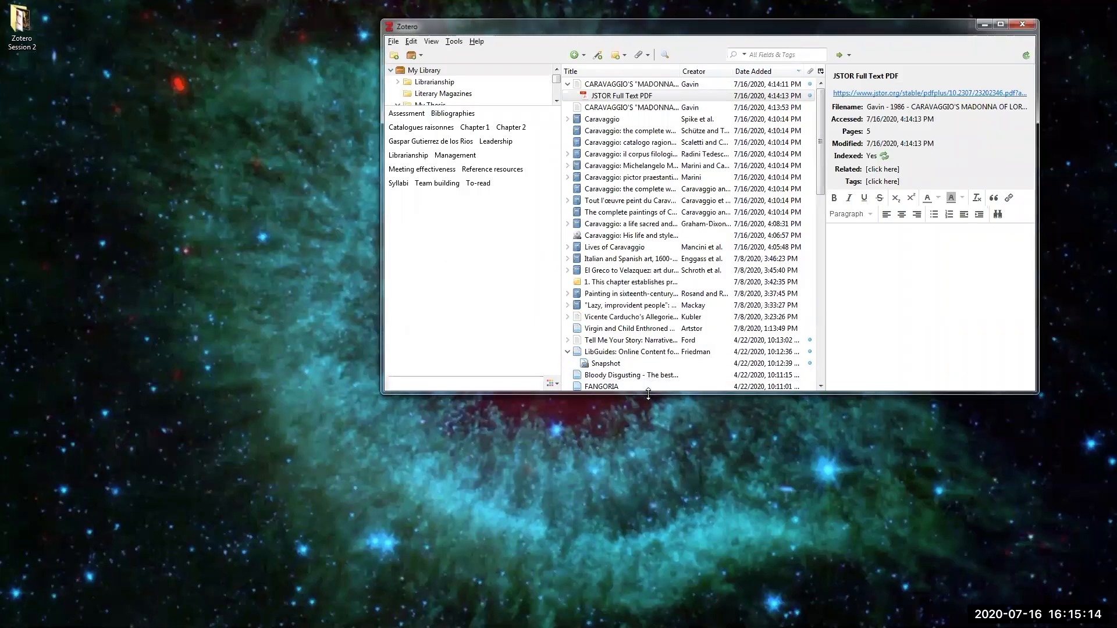
pyautogui.moveTo(649, 394); pyautogui.dragTo(649, 465)
# Open the desktop folder "Zotero Session 2" and narrow its window so it sits beside Zotero
pyautogui.doubleClick(20, 29)
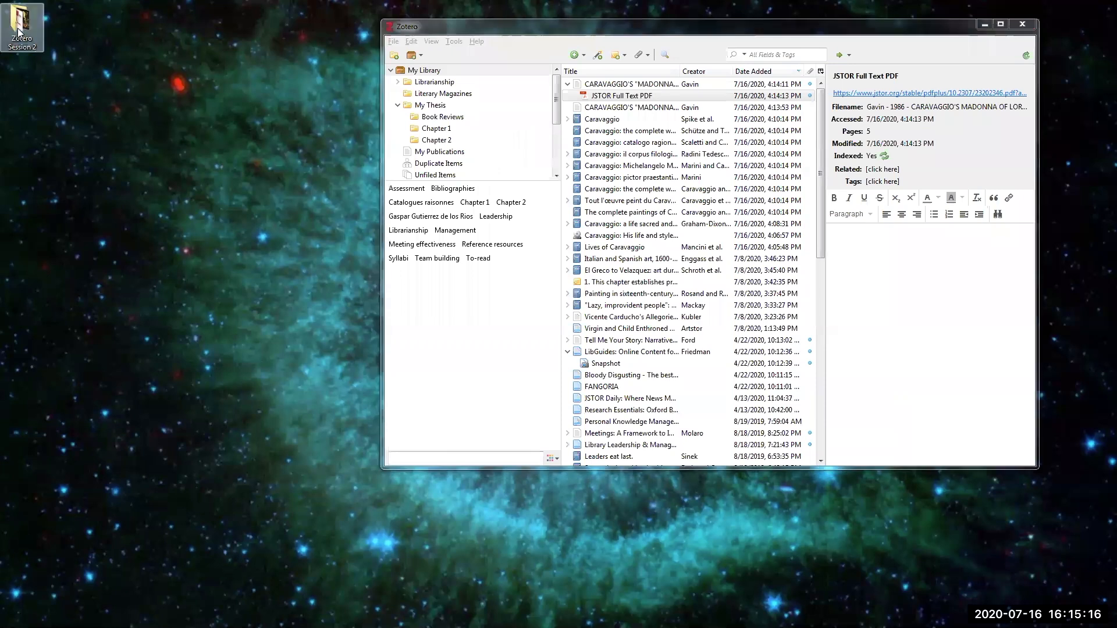
pyautogui.moveTo(279, 52); pyautogui.dragTo(244, 51)
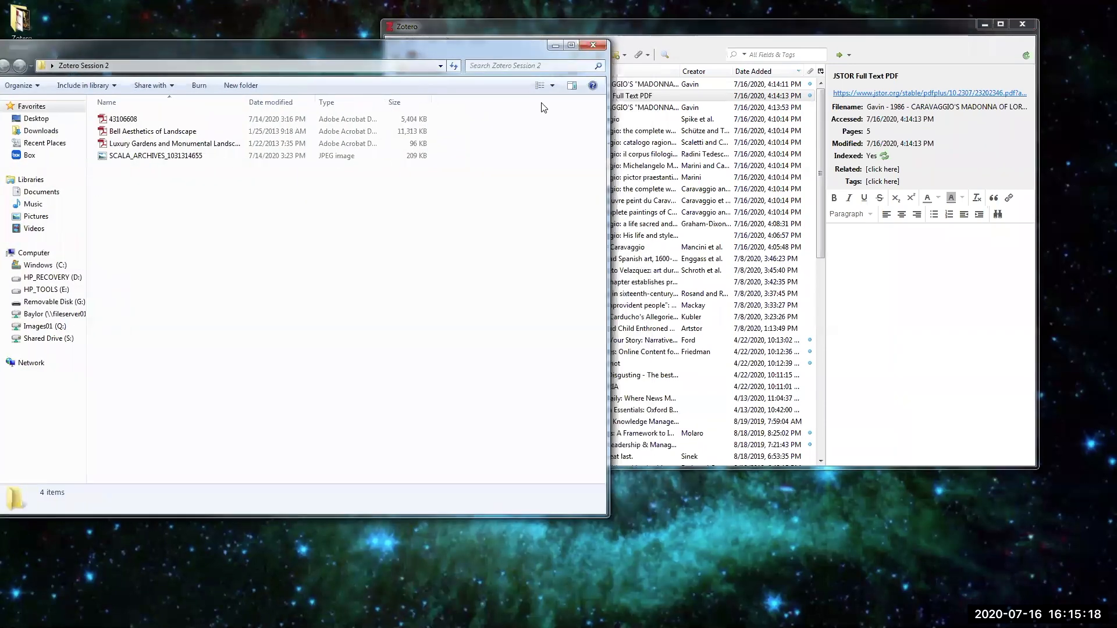
pyautogui.moveTo(607, 112); pyautogui.dragTo(352, 113)
# Add the PDF "43106608" from the folder to the Zotero library, expand its new record and show the attached file's details
pyautogui.click(117, 120)
pyautogui.moveTo(115, 123); pyautogui.dragTo(625, 85)
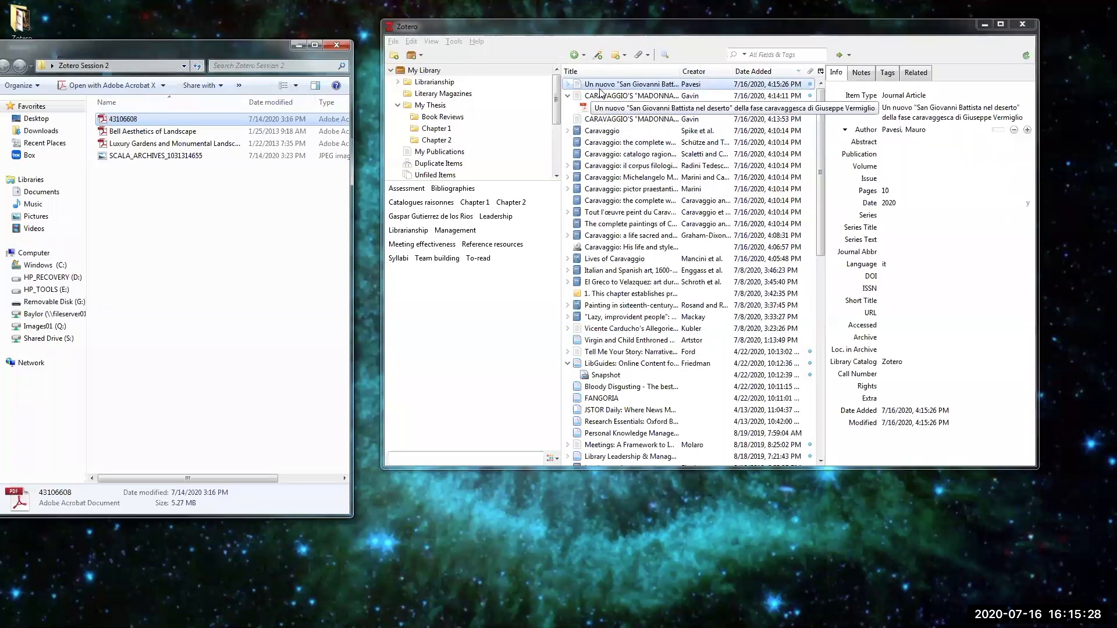
pyautogui.click(568, 85)
pyautogui.click(616, 97)
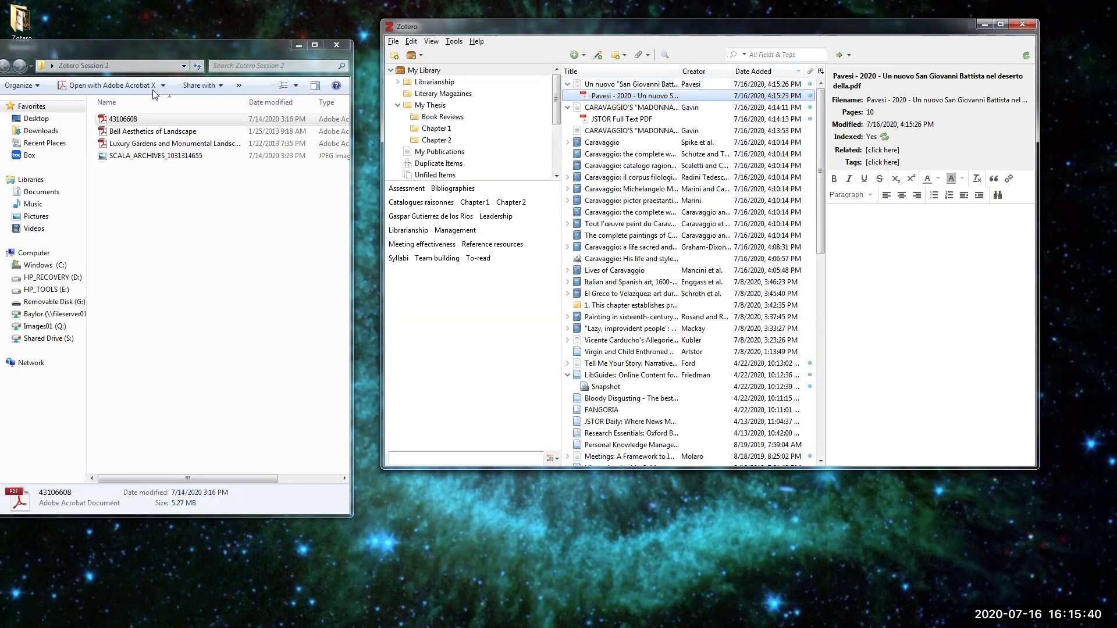
# Add the PDF "Bell Aesthetics of Landscape" from the folder to the Zotero library and collapse the two expanded article records below it
pyautogui.click(141, 134)
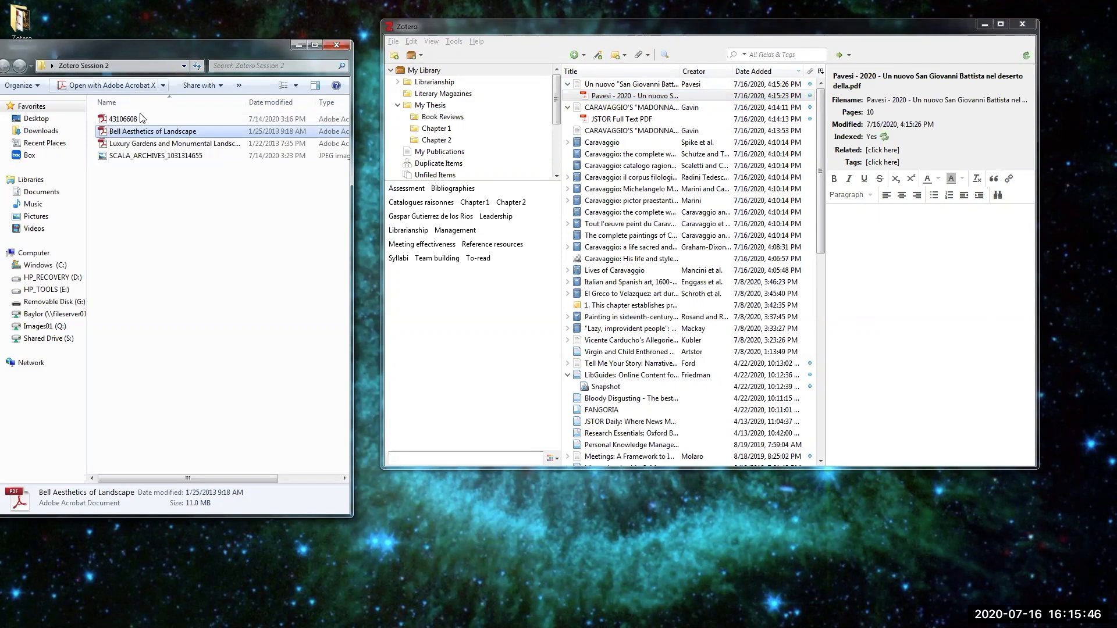
pyautogui.moveTo(131, 132); pyautogui.dragTo(606, 83)
pyautogui.moveTo(606, 82); pyautogui.dragTo(606, 85)
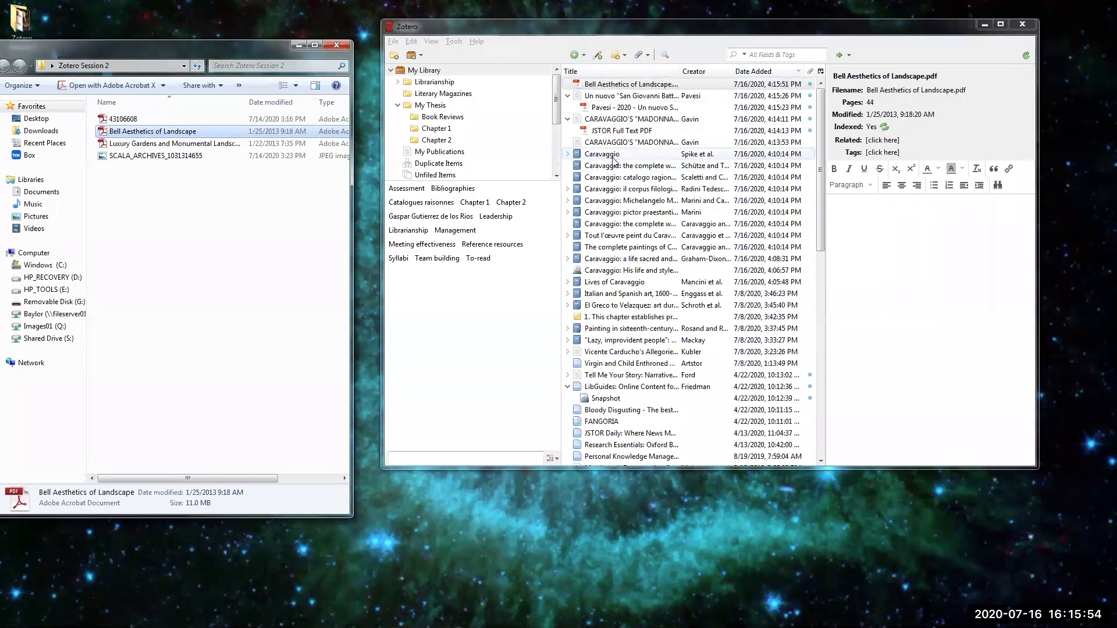
pyautogui.click(567, 95)
pyautogui.click(569, 107)
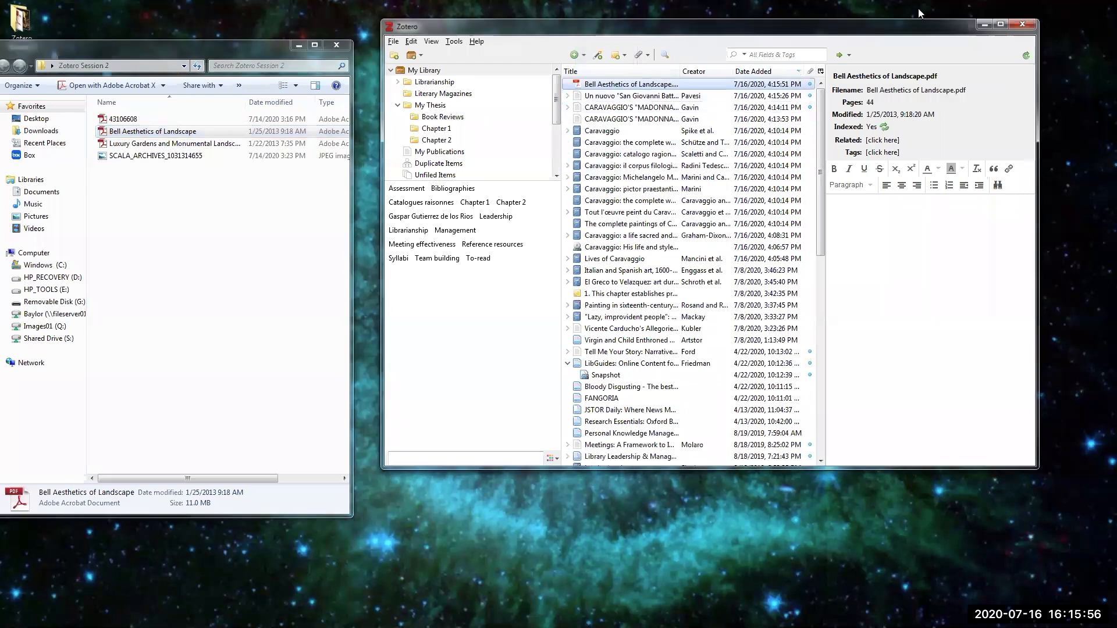
# Maximize the Zotero window and create a parent item for the standalone PDF "Bell Aesthetics of Landscape"
pyautogui.click(1001, 24)
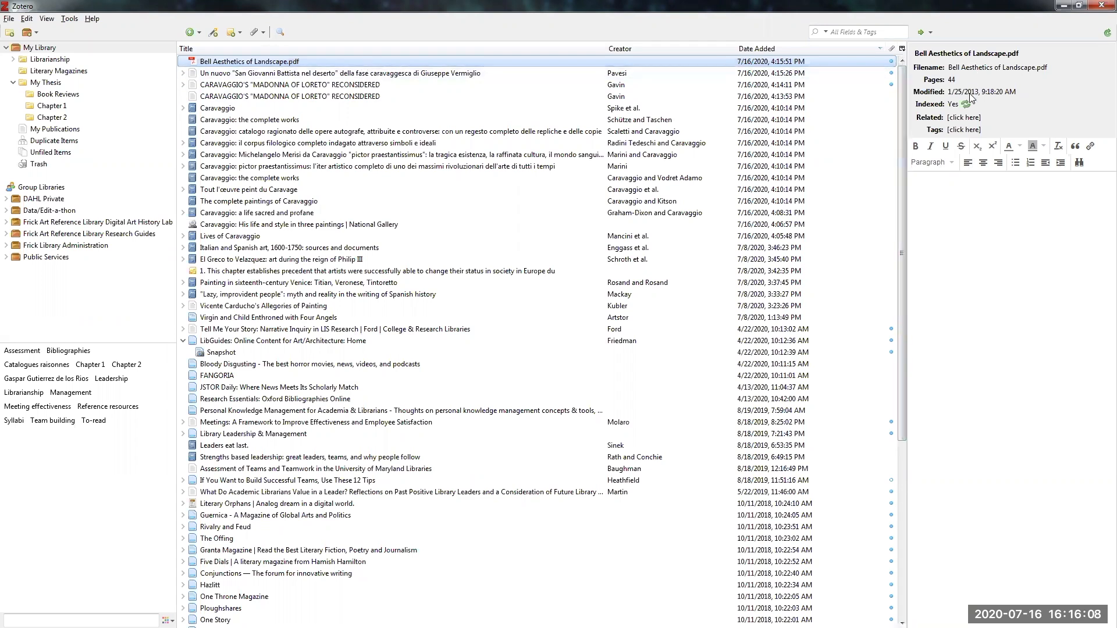
pyautogui.click(952, 56)
pyautogui.rightClick(246, 62)
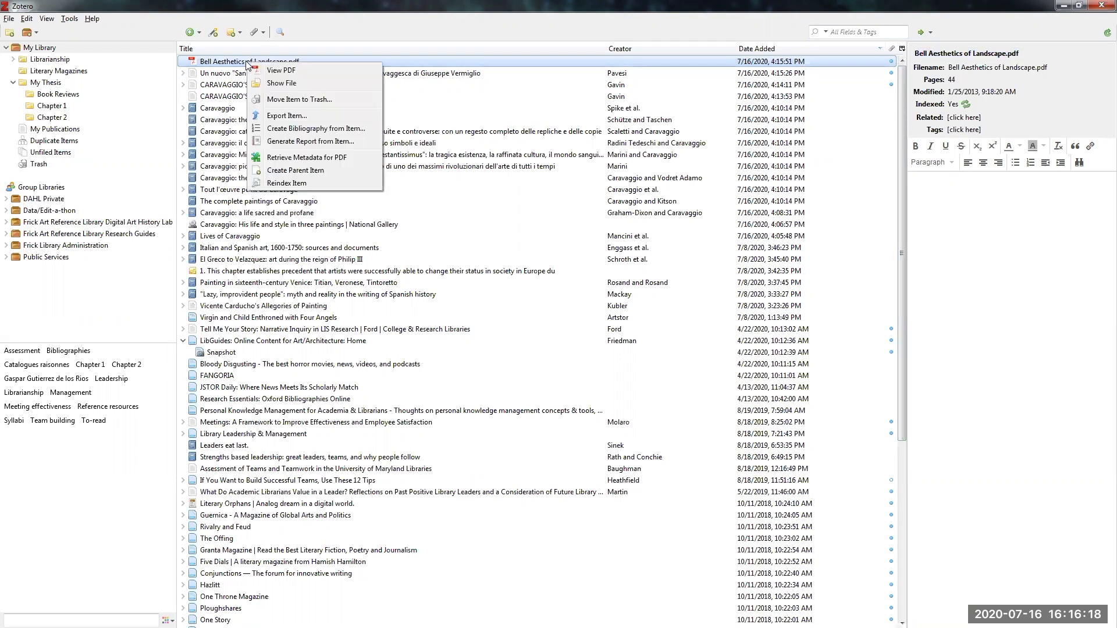
pyautogui.click(324, 173)
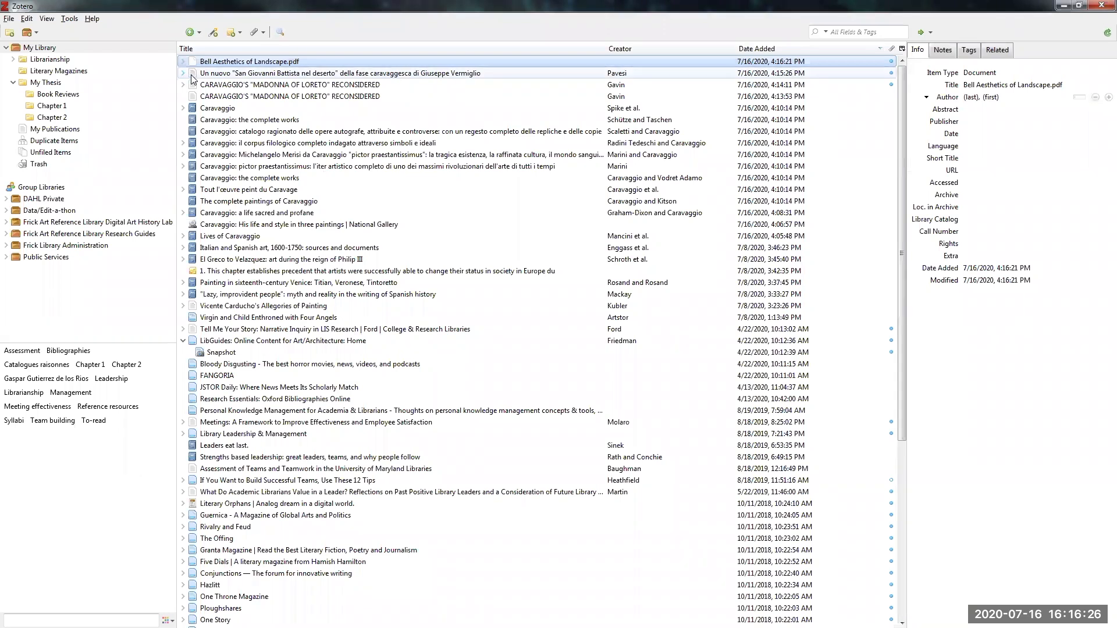
# Change the item type of the "Bell Aesthetics of Landscape" parent record to Book Section
pyautogui.click(980, 74)
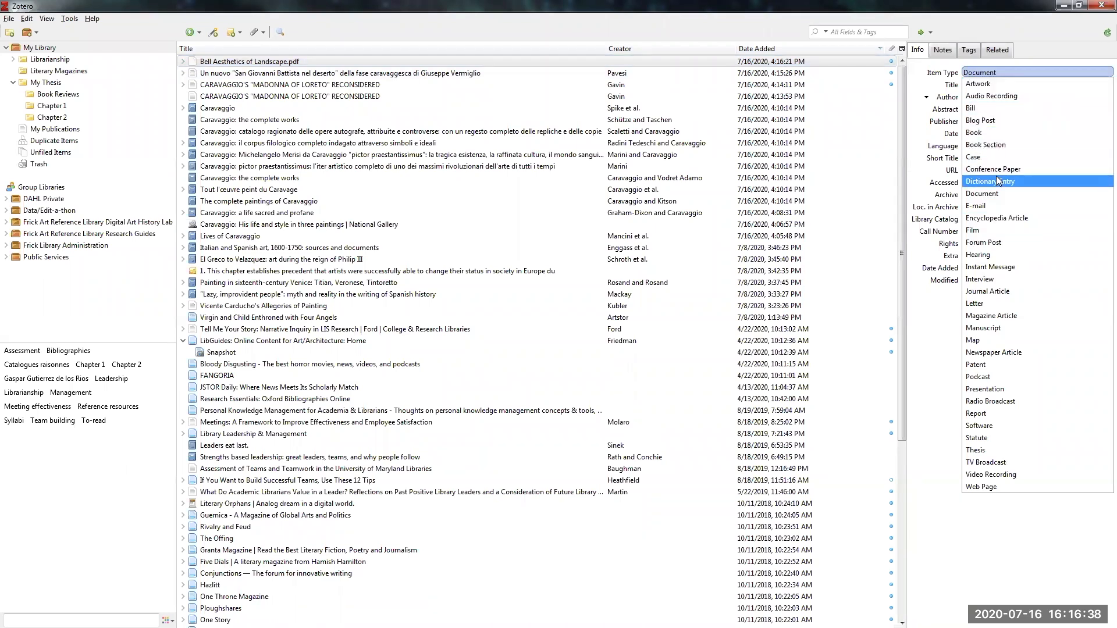
pyautogui.click(996, 146)
pyautogui.press('Tab')
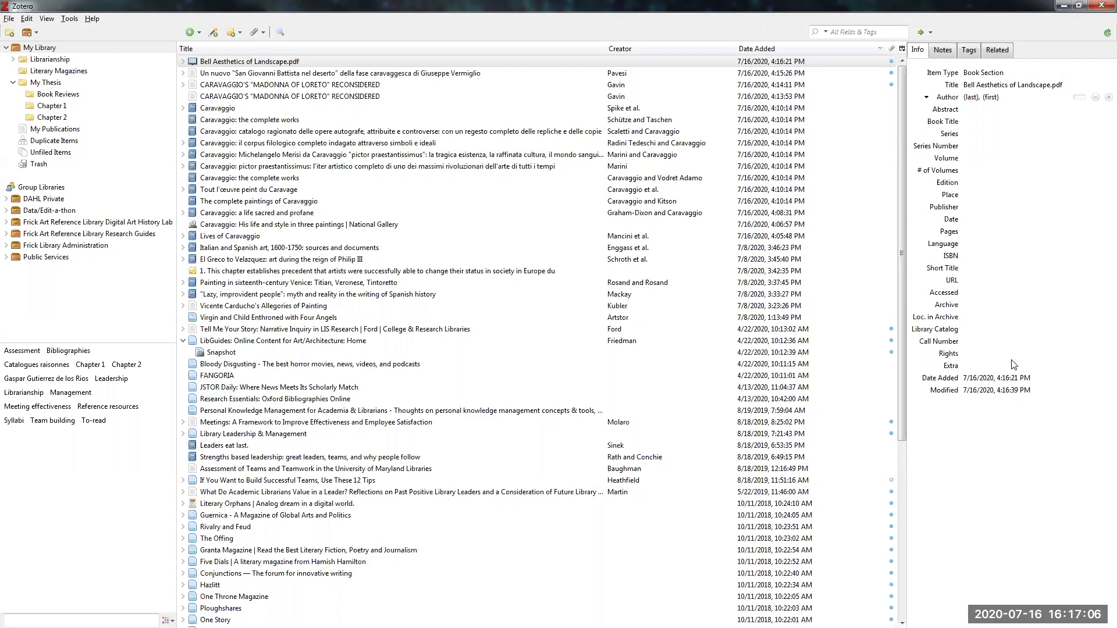
# Compare the "Bell Aesthetics of Landscape" record and its attached PDF with the details and attachment of the article records below it
pyautogui.click(256, 74)
pyautogui.click(256, 85)
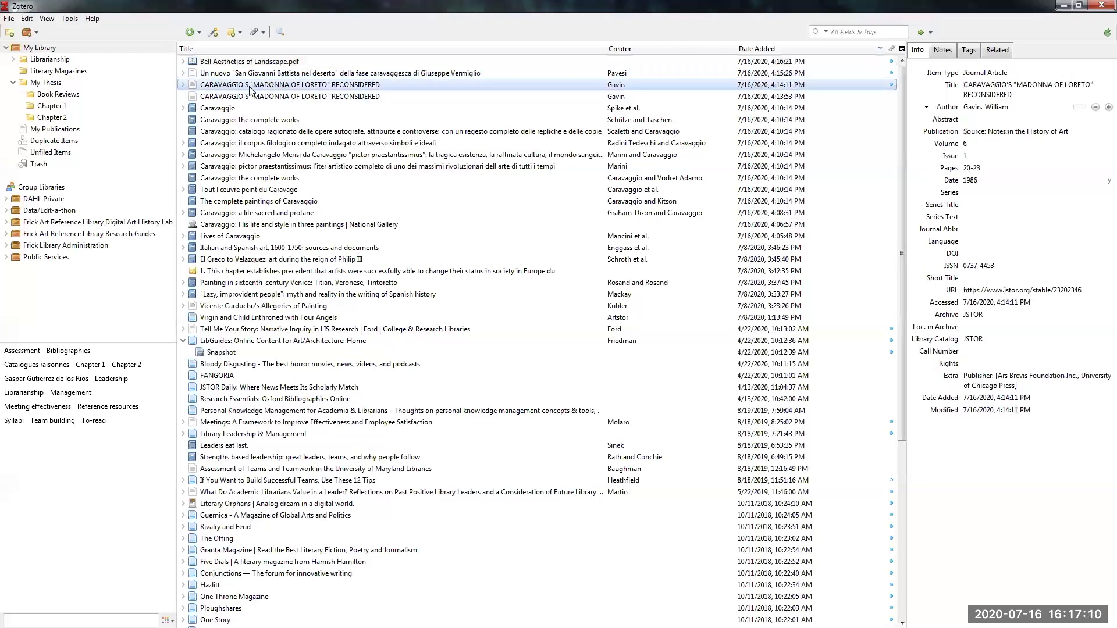
pyautogui.click(251, 96)
pyautogui.click(183, 62)
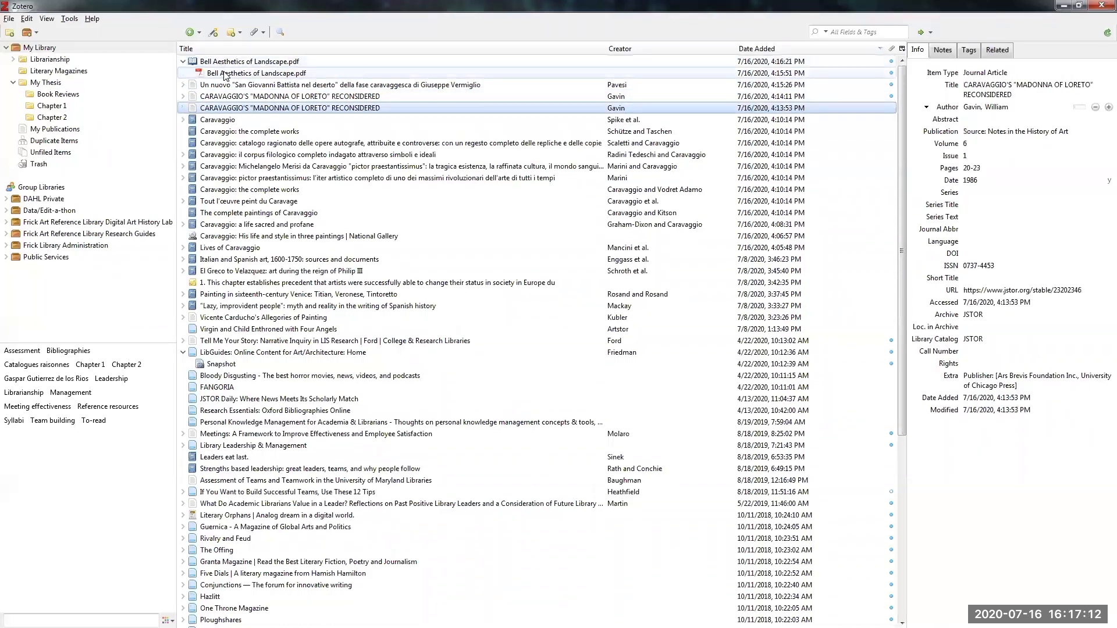
pyautogui.click(221, 73)
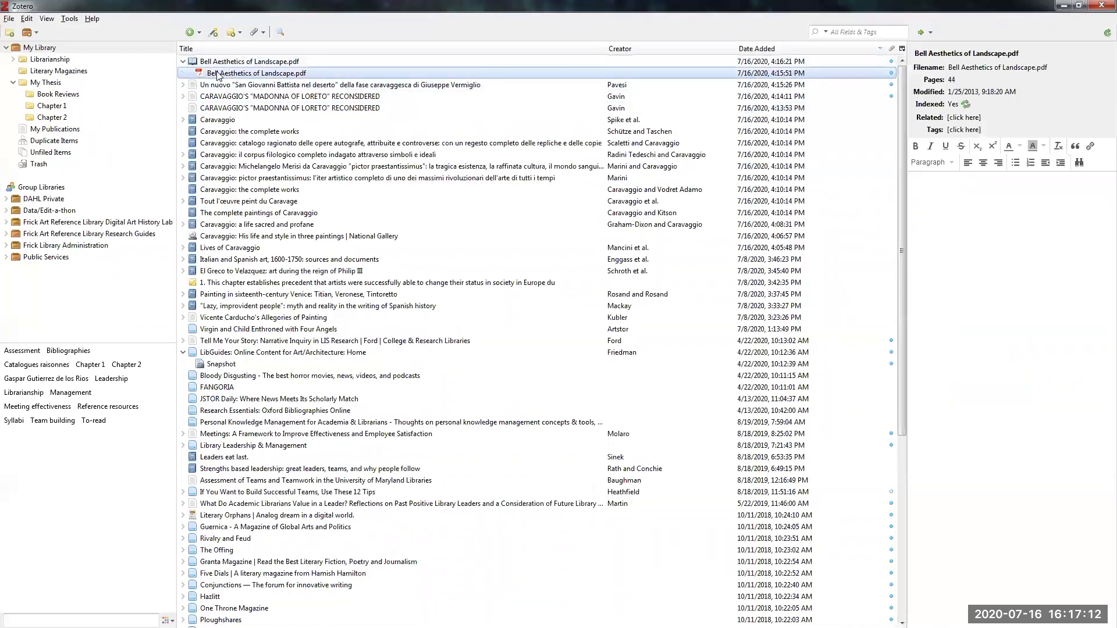
pyautogui.click(183, 61)
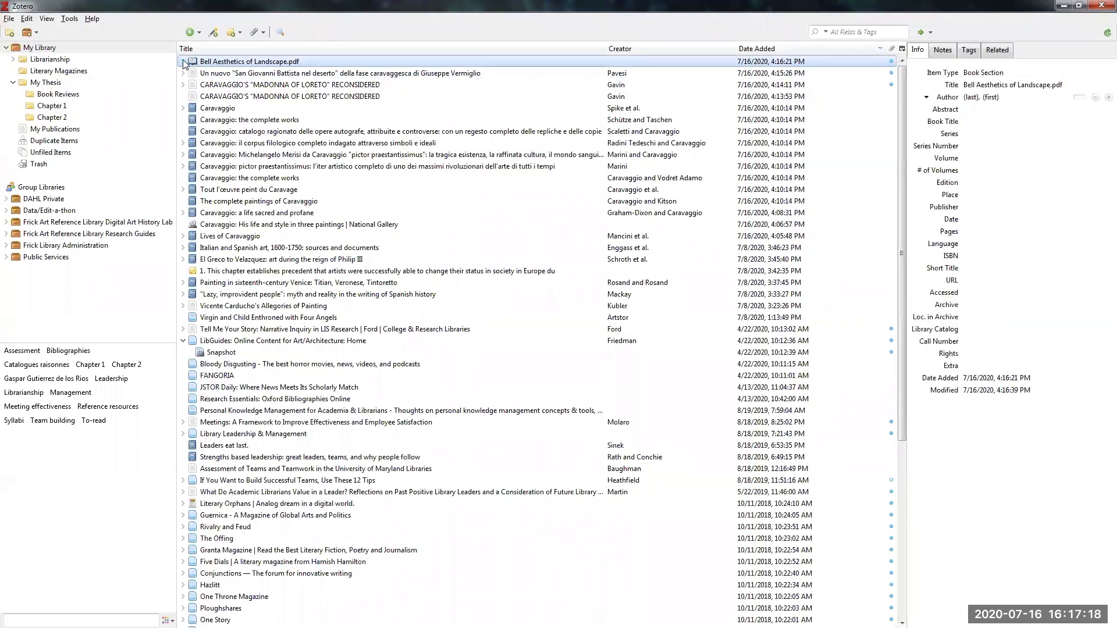
pyautogui.click(184, 61)
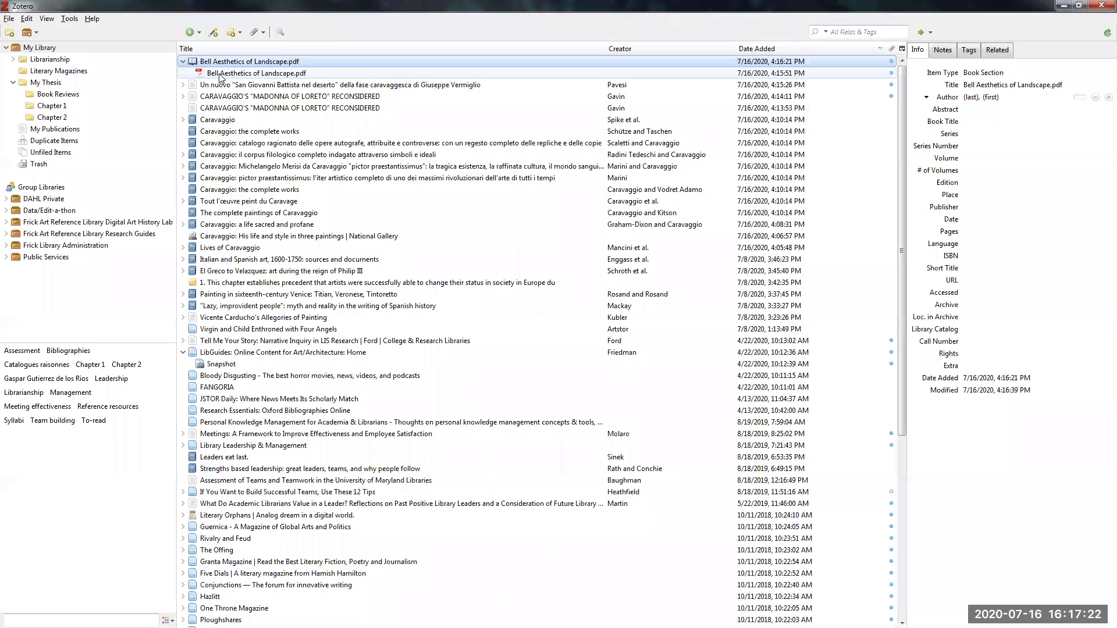
pyautogui.click(183, 85)
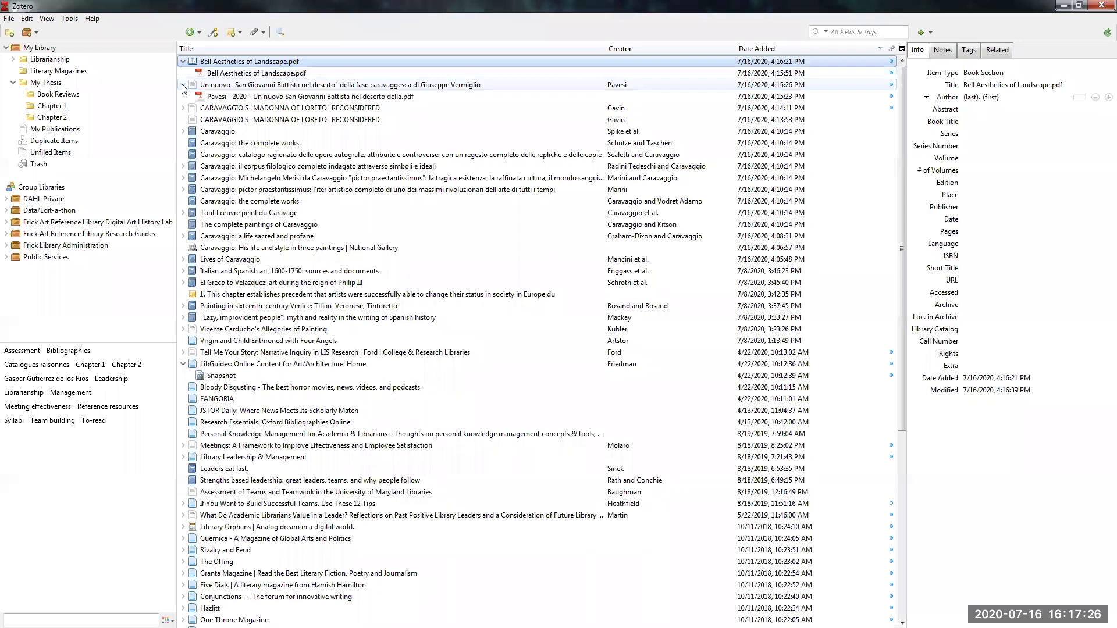
pyautogui.click(183, 85)
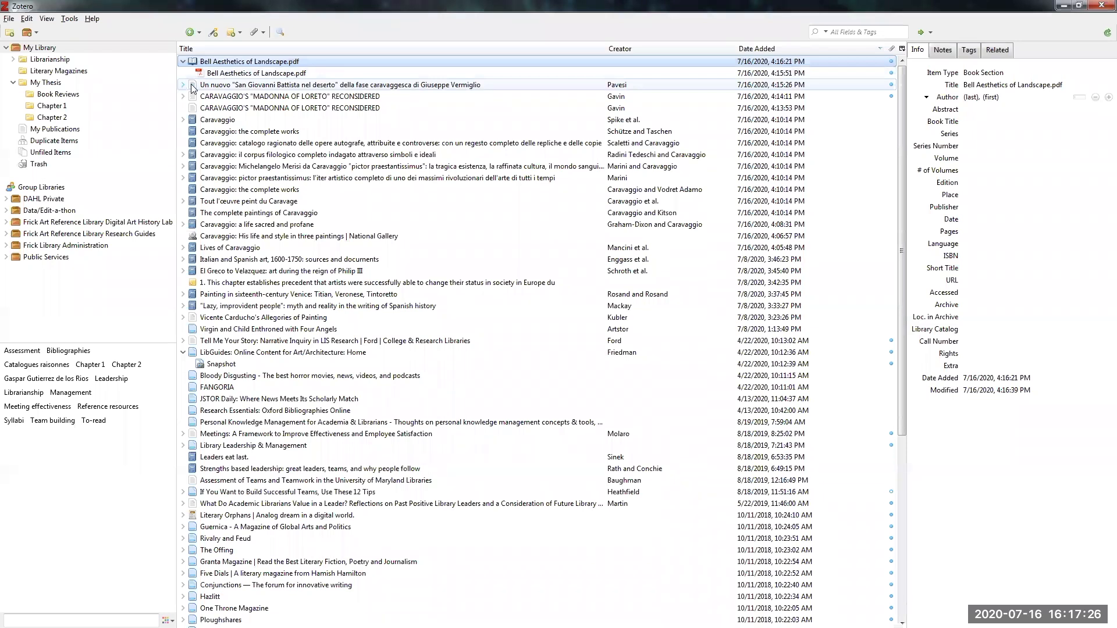
# Move the "Bell Aesthetics of Landscape" parent record with its attached PDF to the trash
pyautogui.rightClick(219, 77)
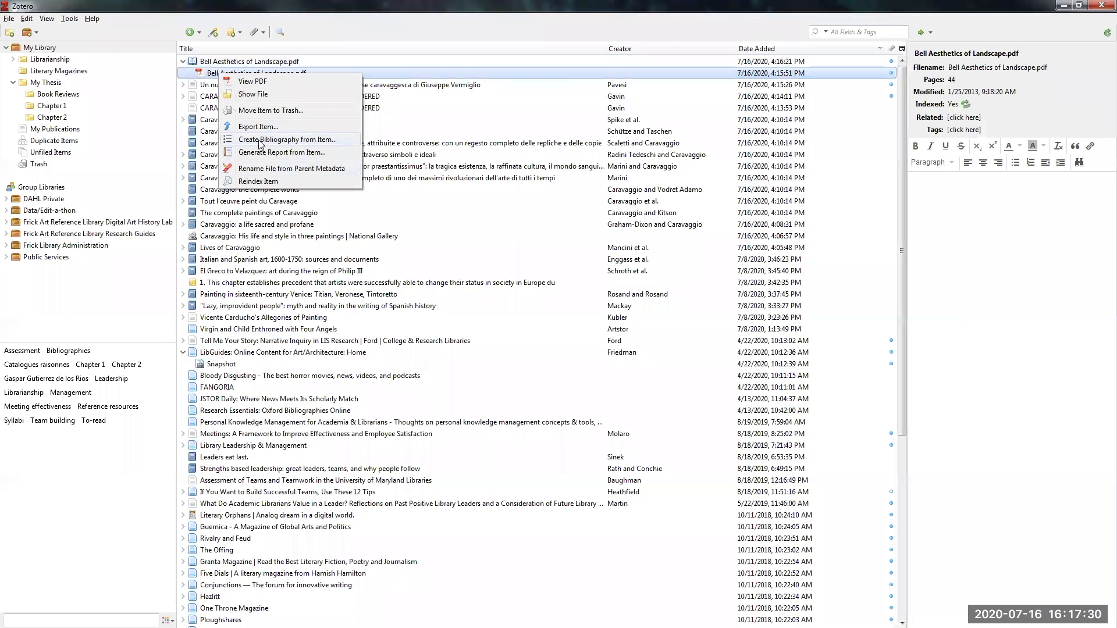
pyautogui.click(203, 64)
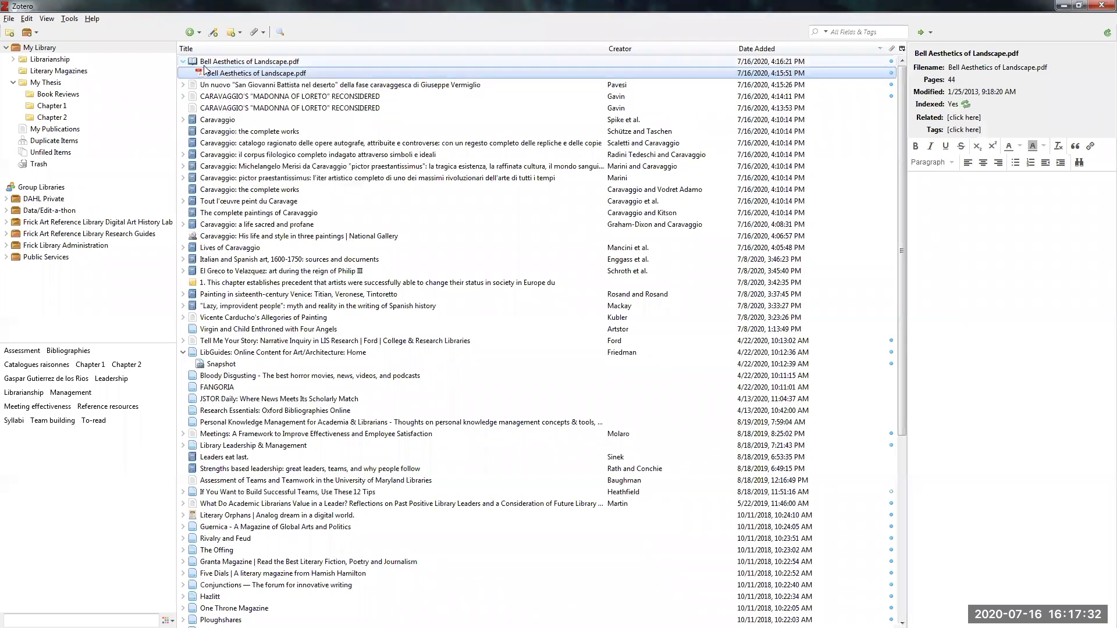
pyautogui.click(203, 62)
pyautogui.rightClick(203, 62)
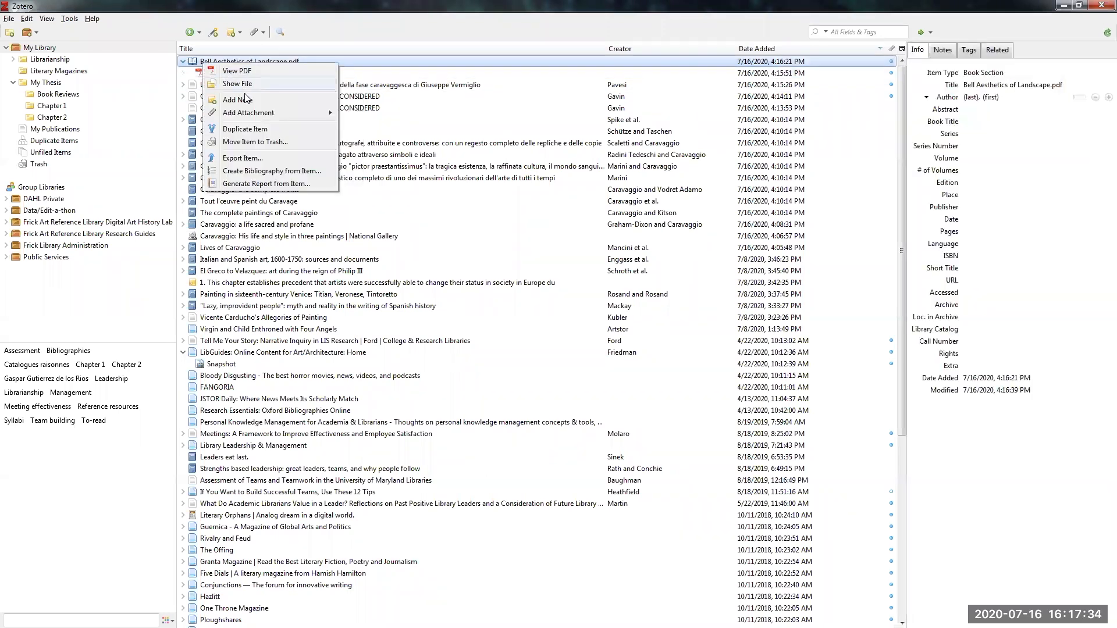
pyautogui.click(247, 143)
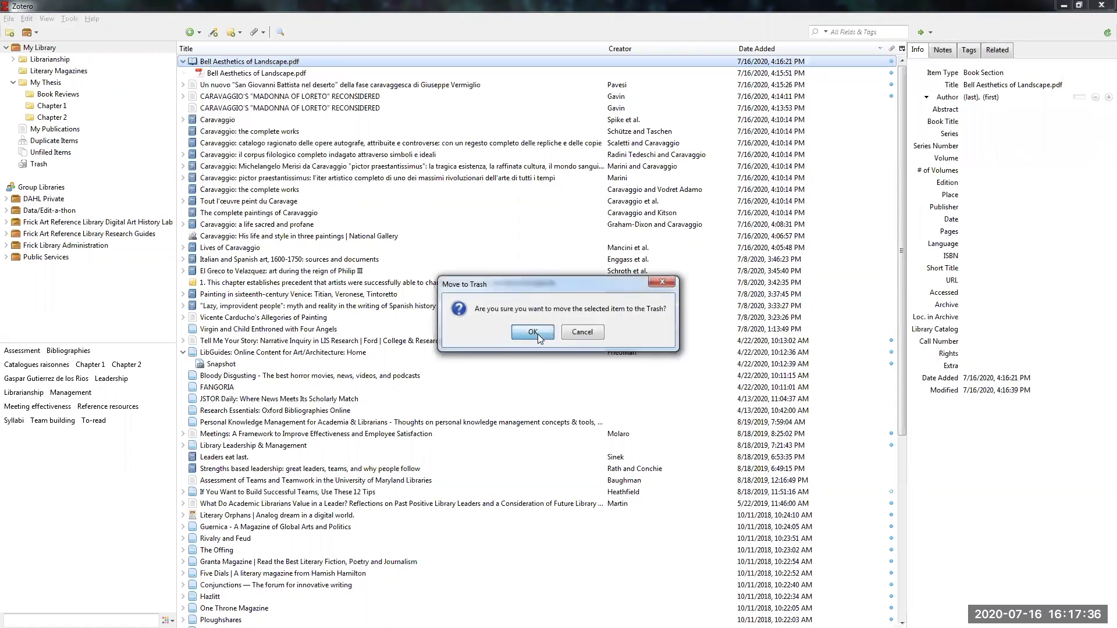
pyautogui.click(537, 332)
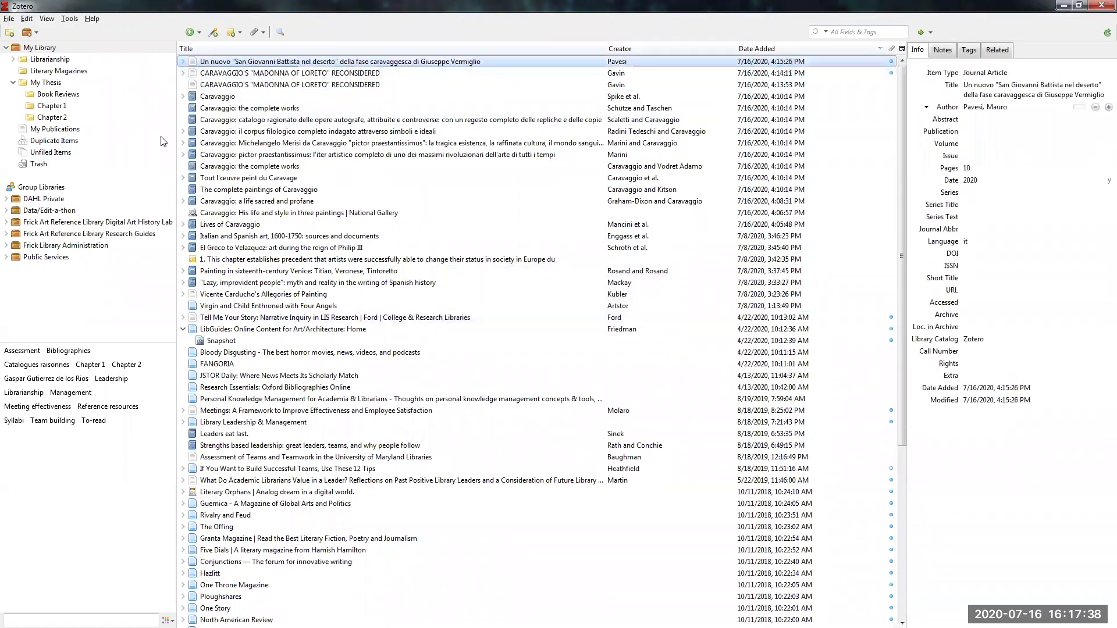
# Add a stored copy of the file "Bell Aesthetics of Landscape" from the "Zotero Session 2" folder to the library
pyautogui.click(1080, 6)
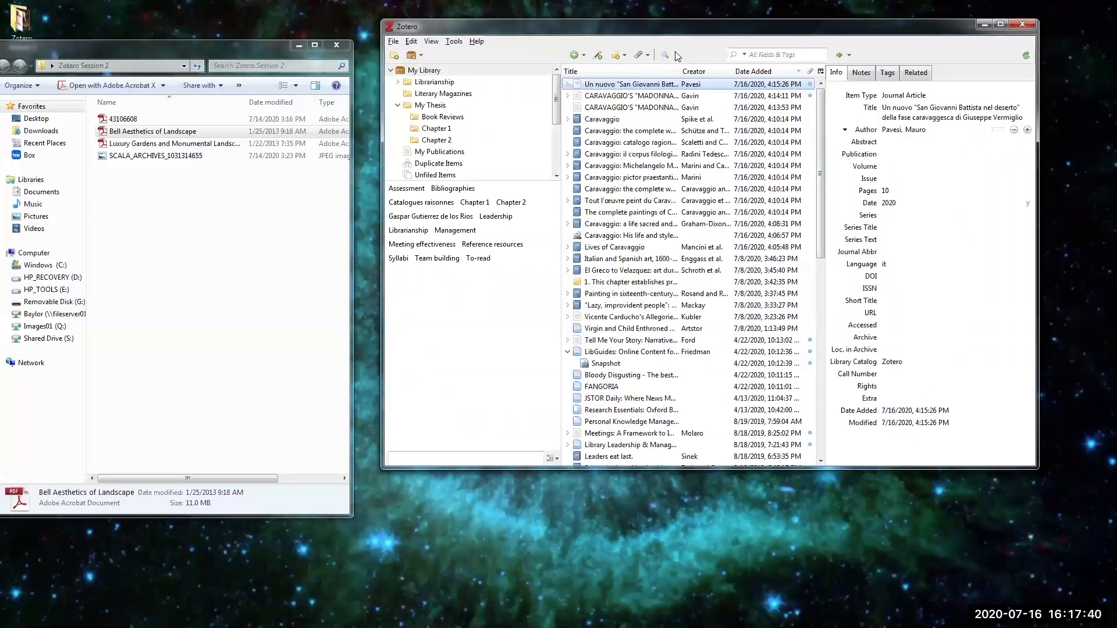
pyautogui.click(1006, 26)
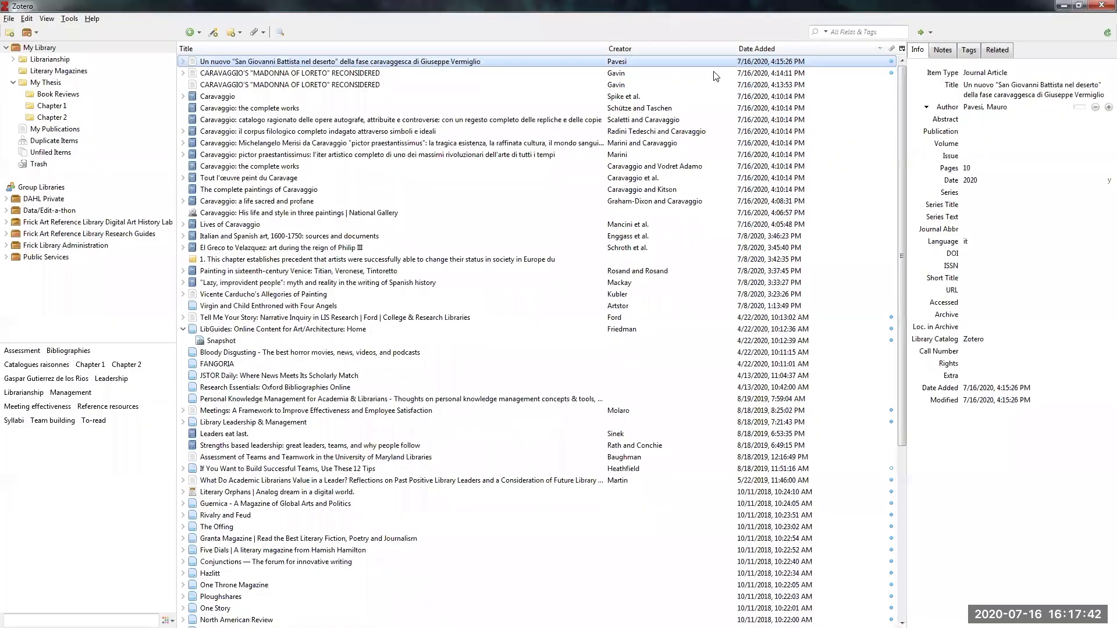
pyautogui.click(200, 34)
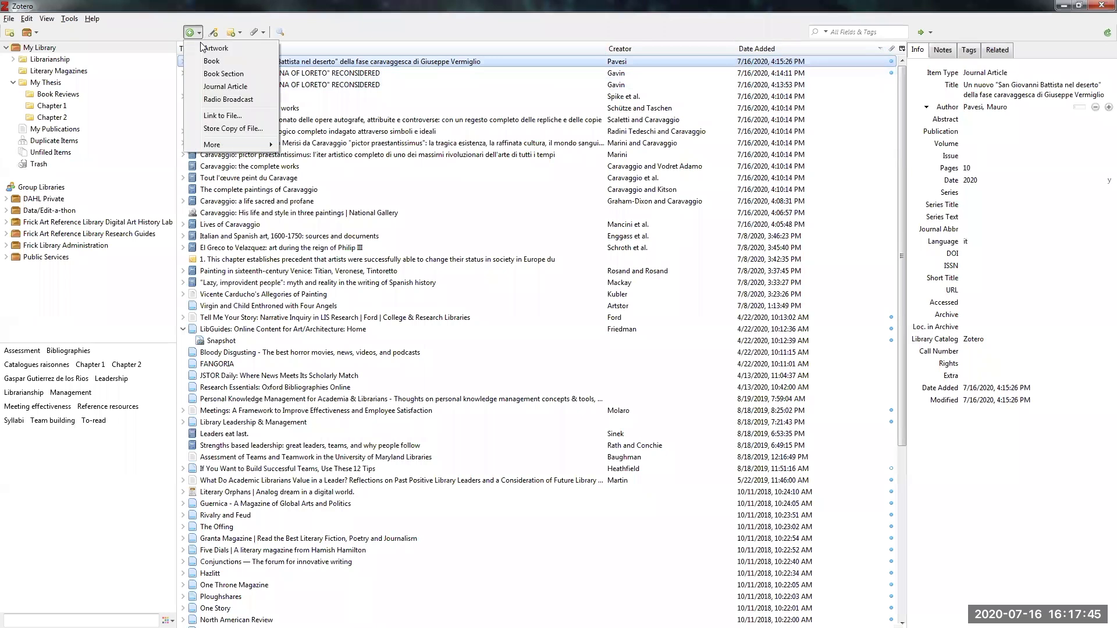
pyautogui.click(209, 129)
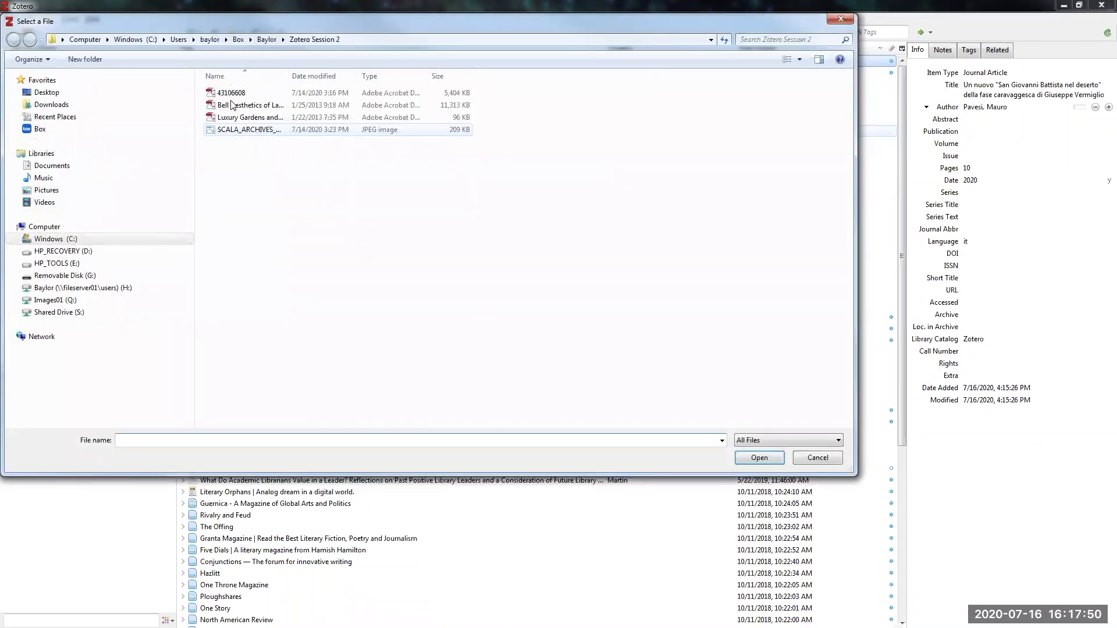
pyautogui.click(230, 94)
pyautogui.click(233, 106)
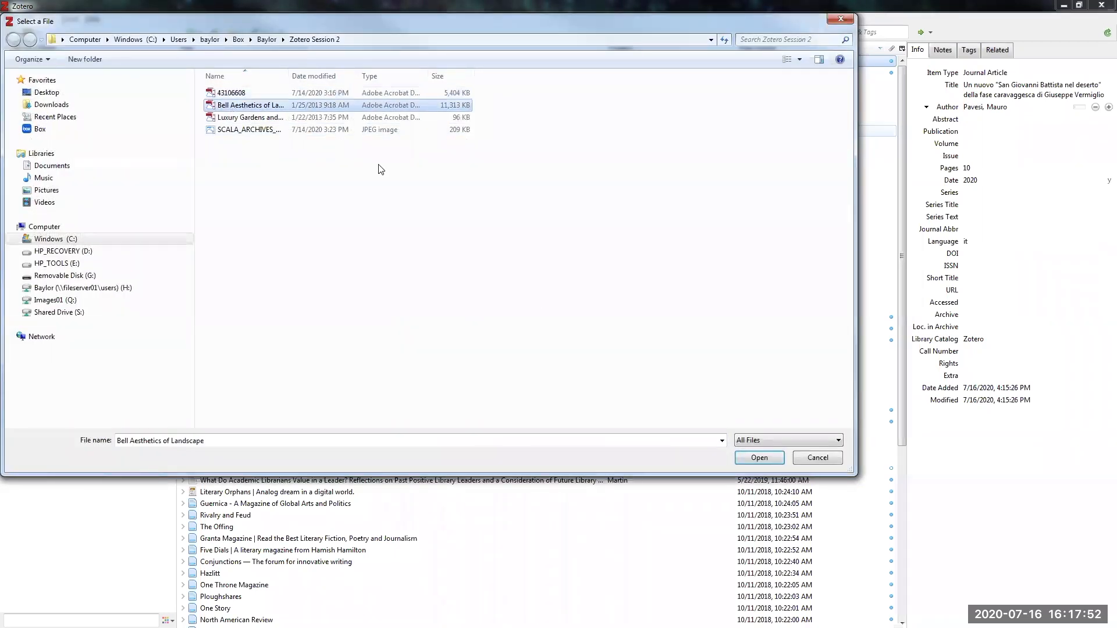
pyautogui.click(760, 458)
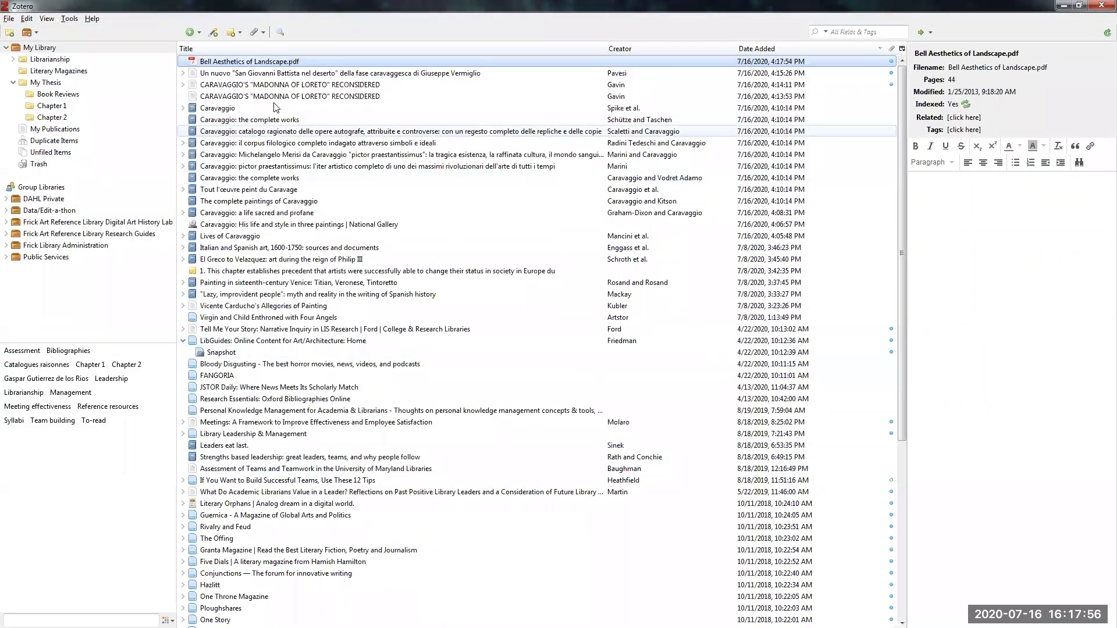
# Try to retrieve metadata for the "Bell Aesthetics of Landscape" PDF, and create a parent item for it
pyautogui.rightClick(254, 66)
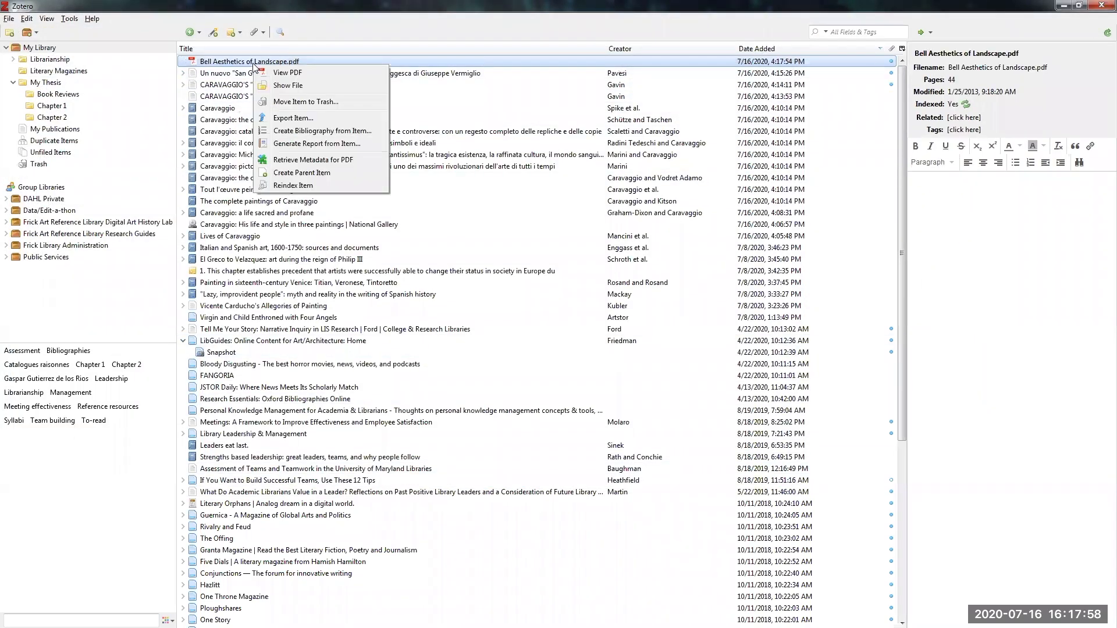
pyautogui.click(281, 161)
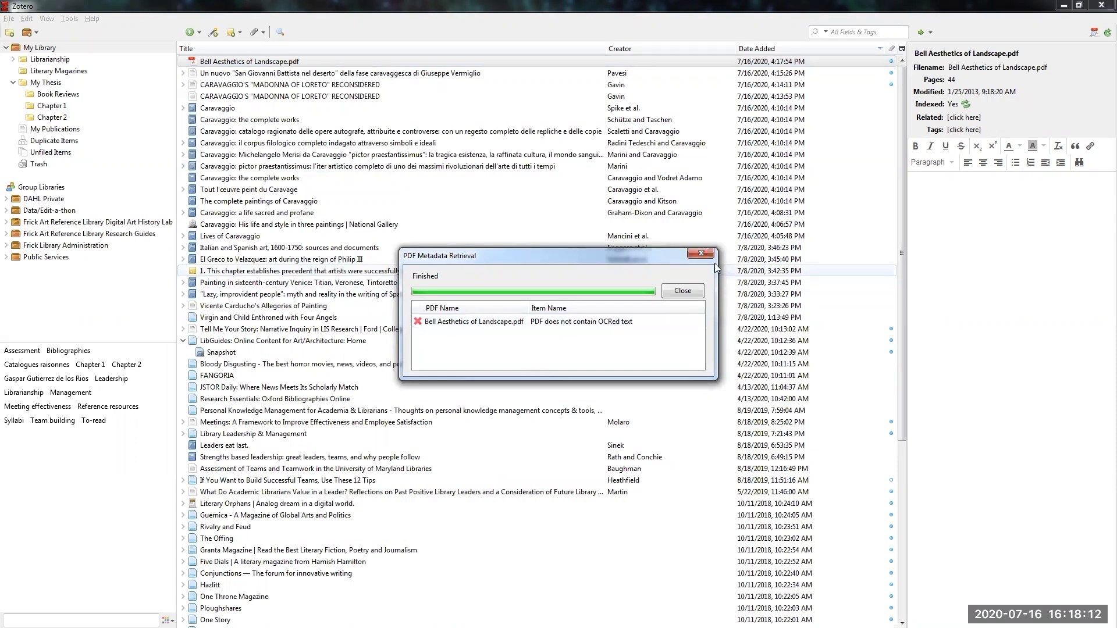
pyautogui.click(702, 254)
pyautogui.rightClick(283, 64)
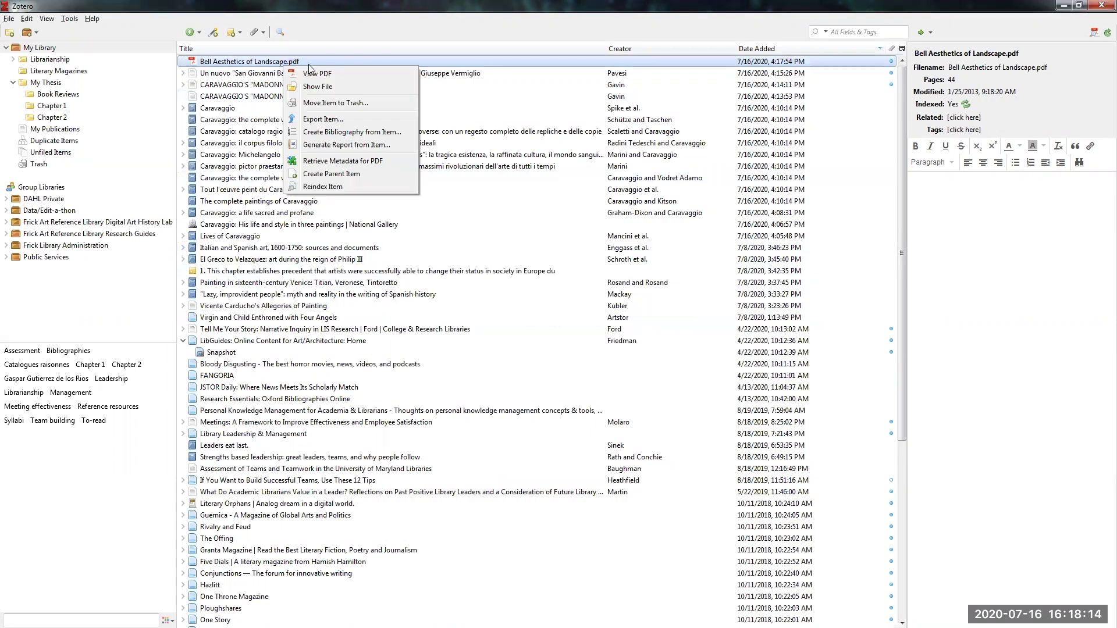
pyautogui.click(332, 174)
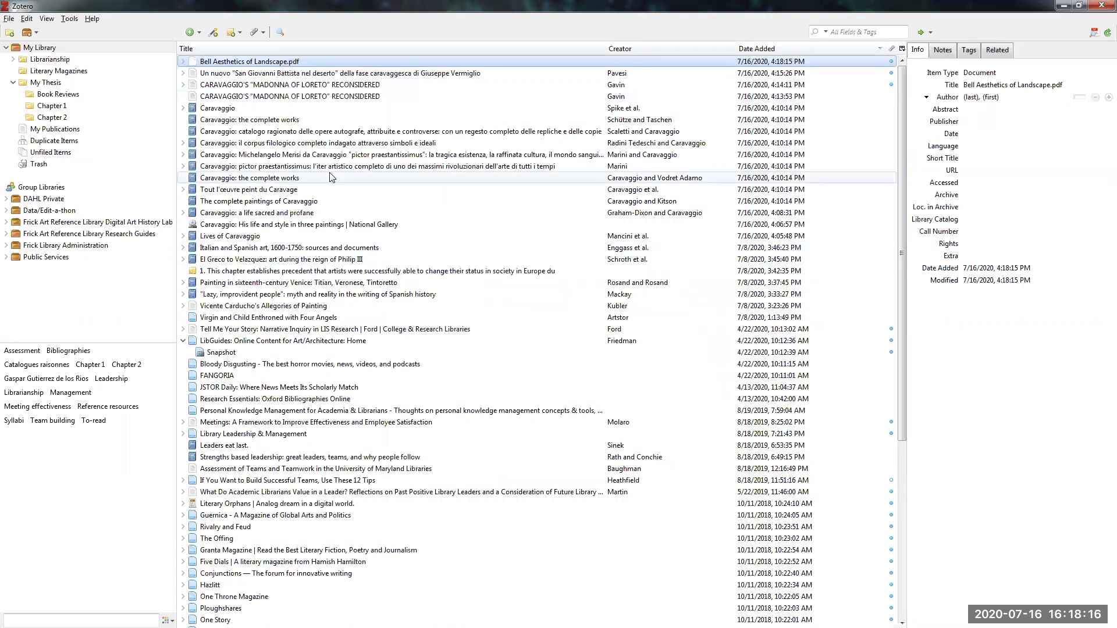
# Move the newly created "Bell Aesthetics of Landscape" parent item to the trash
pyautogui.rightClick(203, 64)
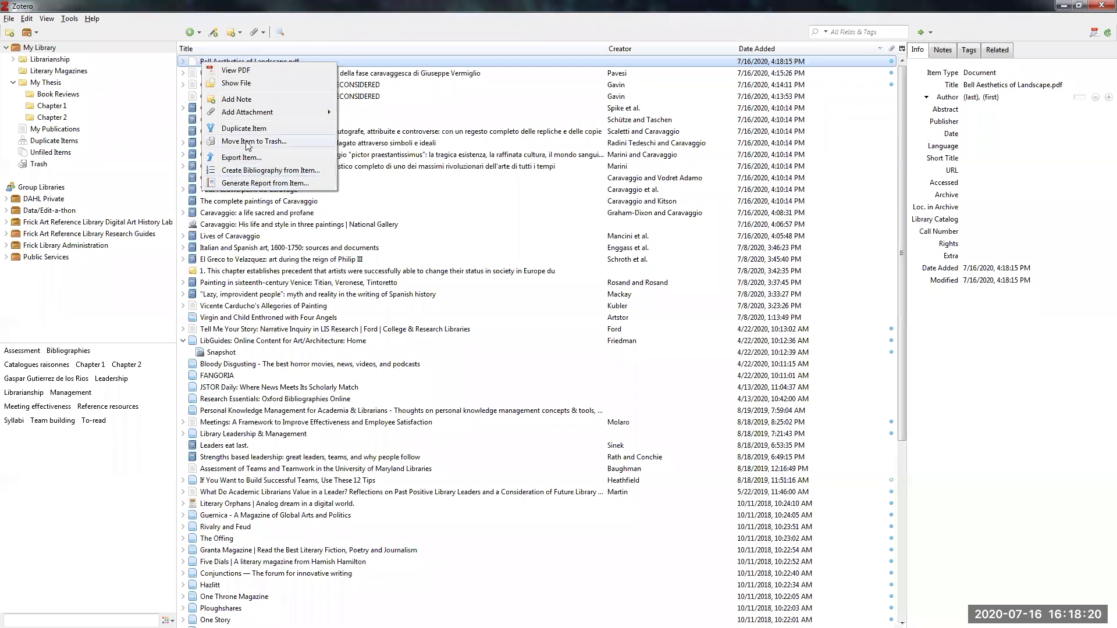
pyautogui.click(249, 141)
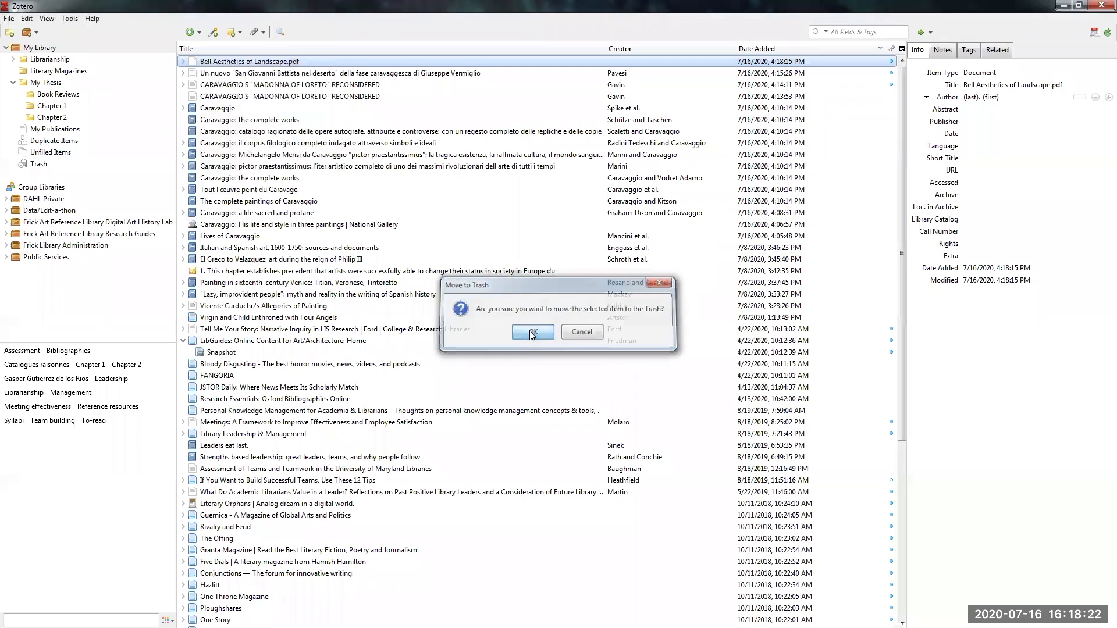
pyautogui.click(532, 333)
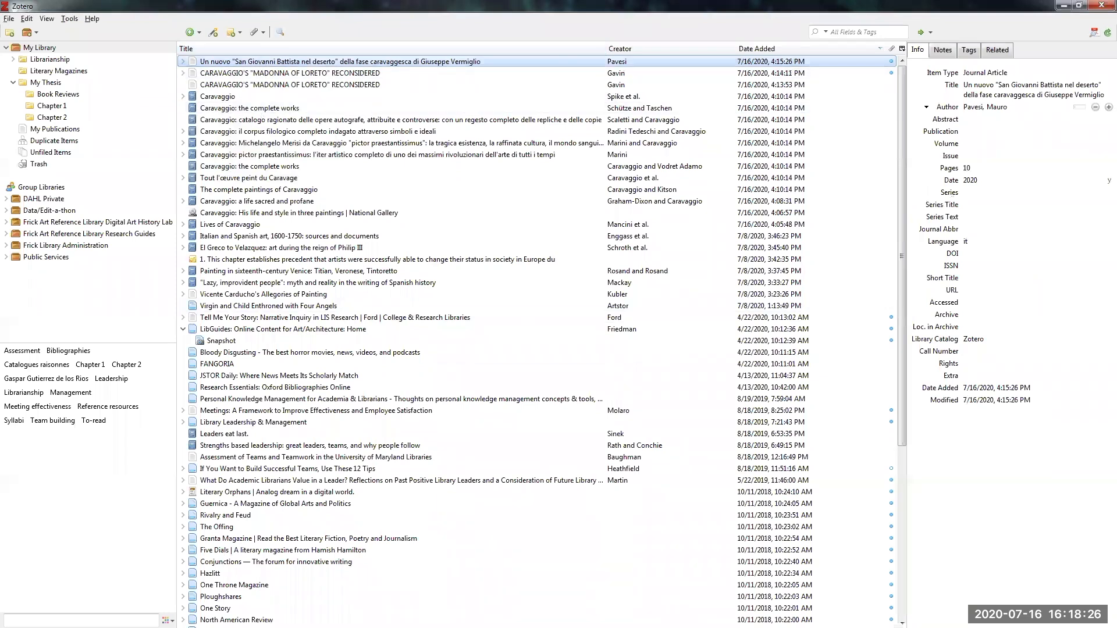
# Switch from Zotero to the slide presentation and advance to the "File Metadata" slide
pyautogui.hotkey('alt', 'Tab')
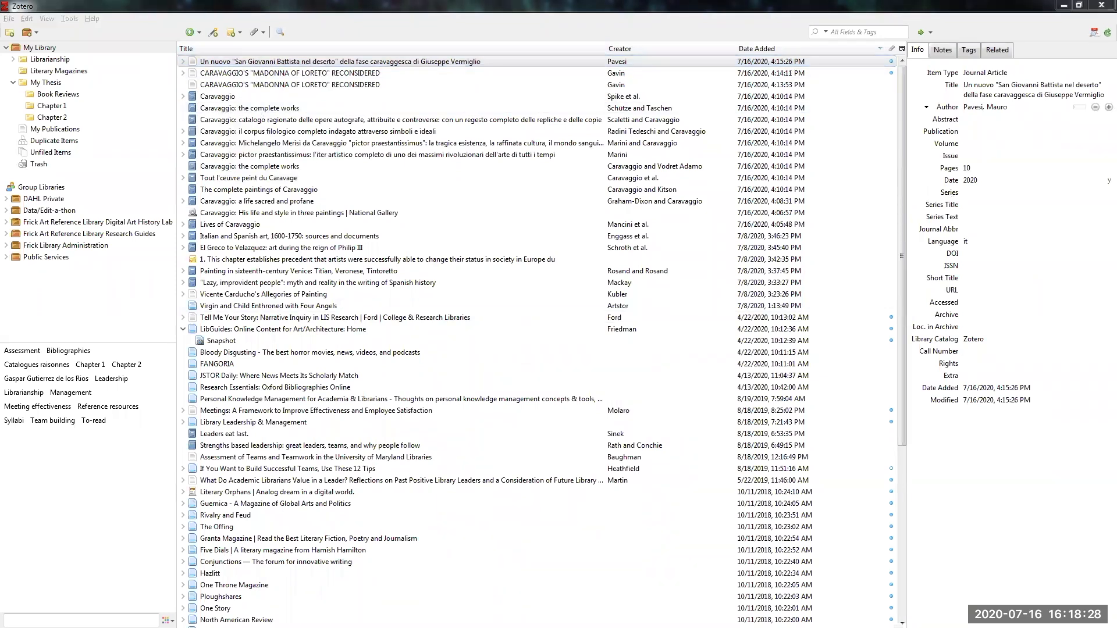
pyautogui.hotkey('alt', 'Tab')
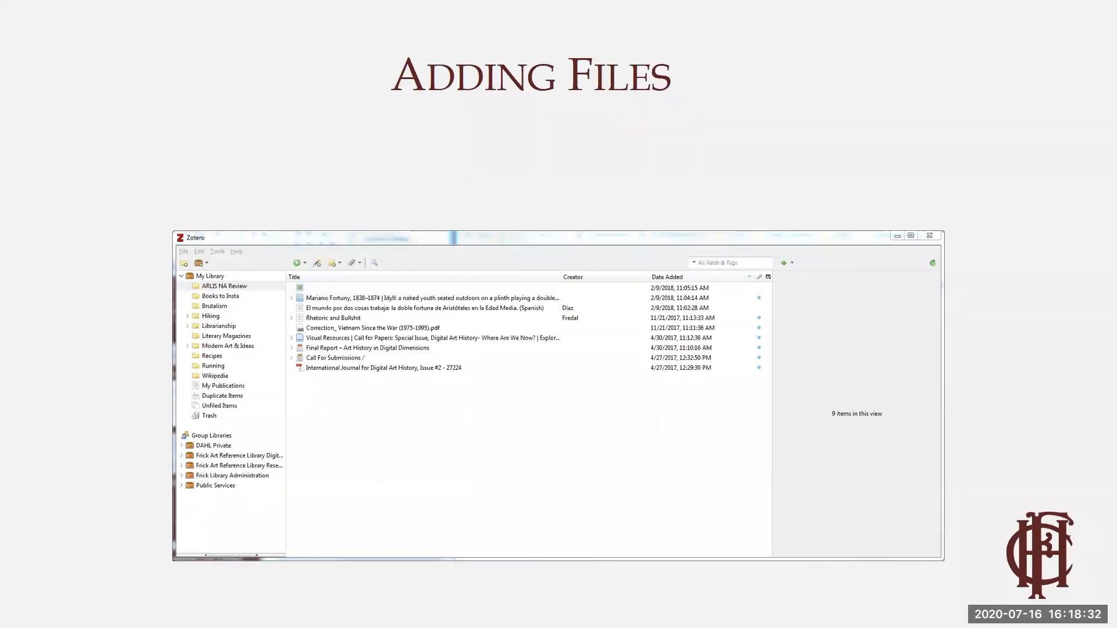
pyautogui.press('Right')
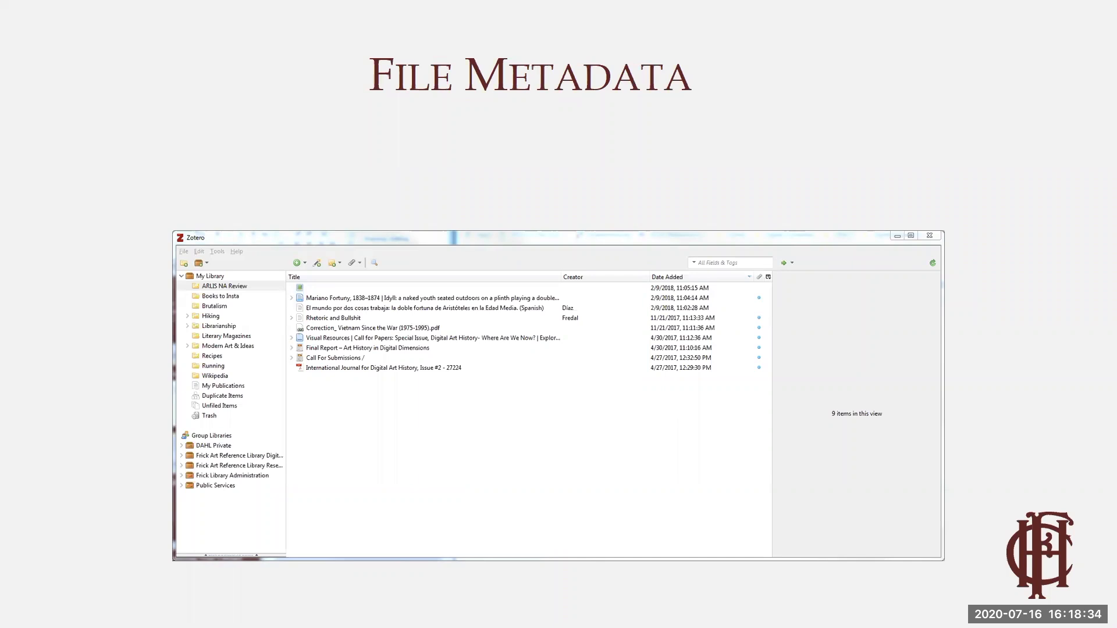
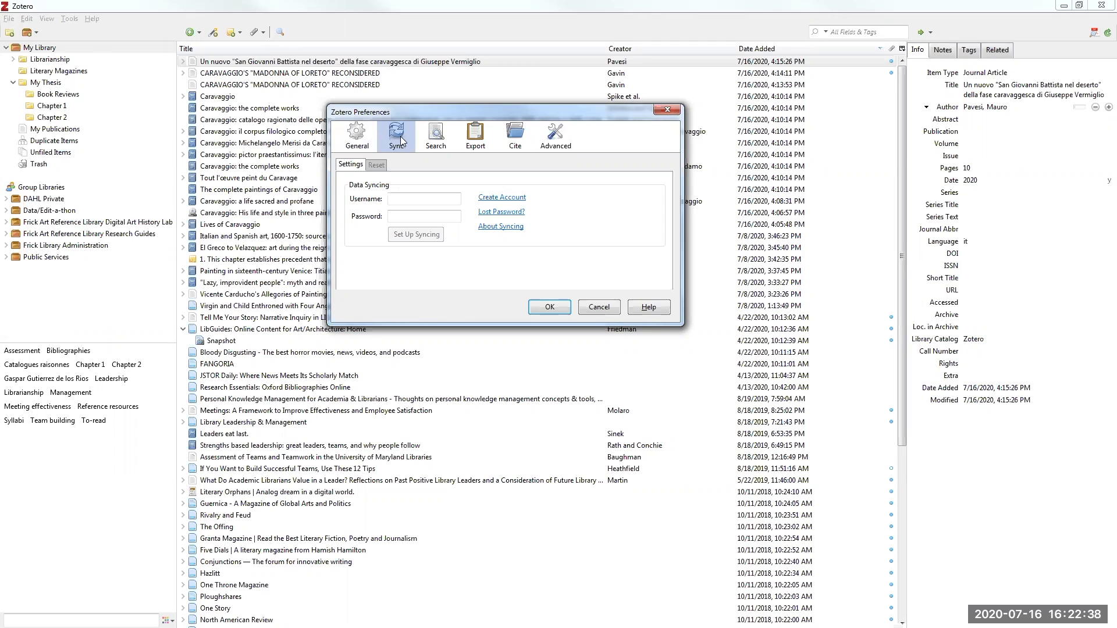
# Show the Username field in Zotero's data syncing settings and close the preferences without saving
pyautogui.click(415, 200)
pyautogui.click(599, 307)
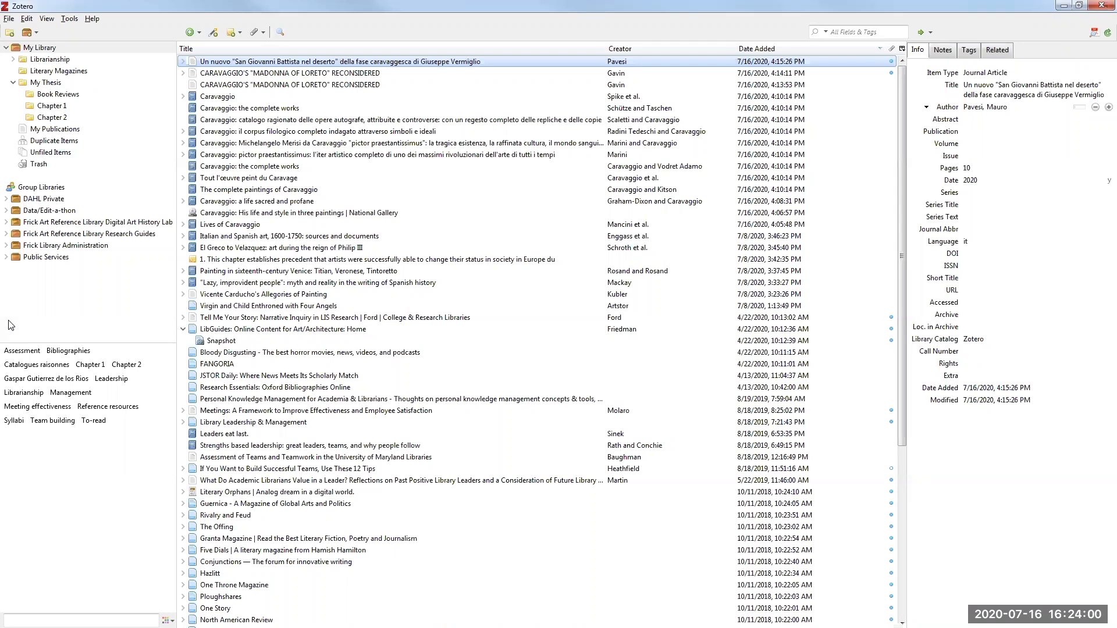
# Move the "Un nuovo San Giovanni Battista nel deserto" article and both "Caravaggio's Madonna of Loreto Reconsidered" records to the trash
pyautogui.keyDown('shift'); pyautogui.click(283, 85); pyautogui.keyUp('shift')
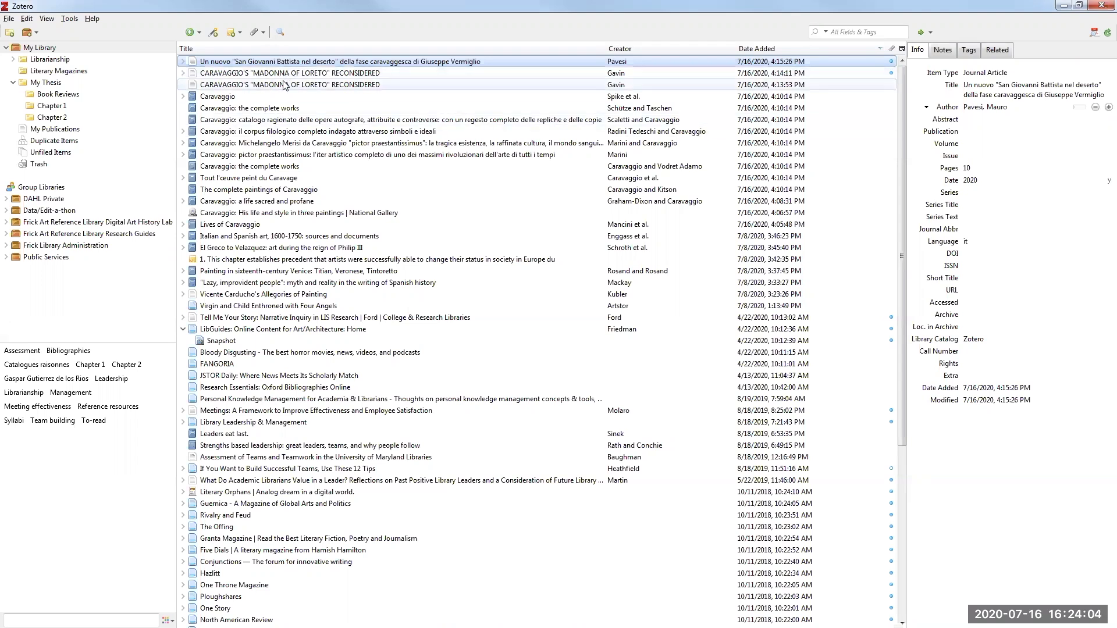
pyautogui.rightClick(283, 85)
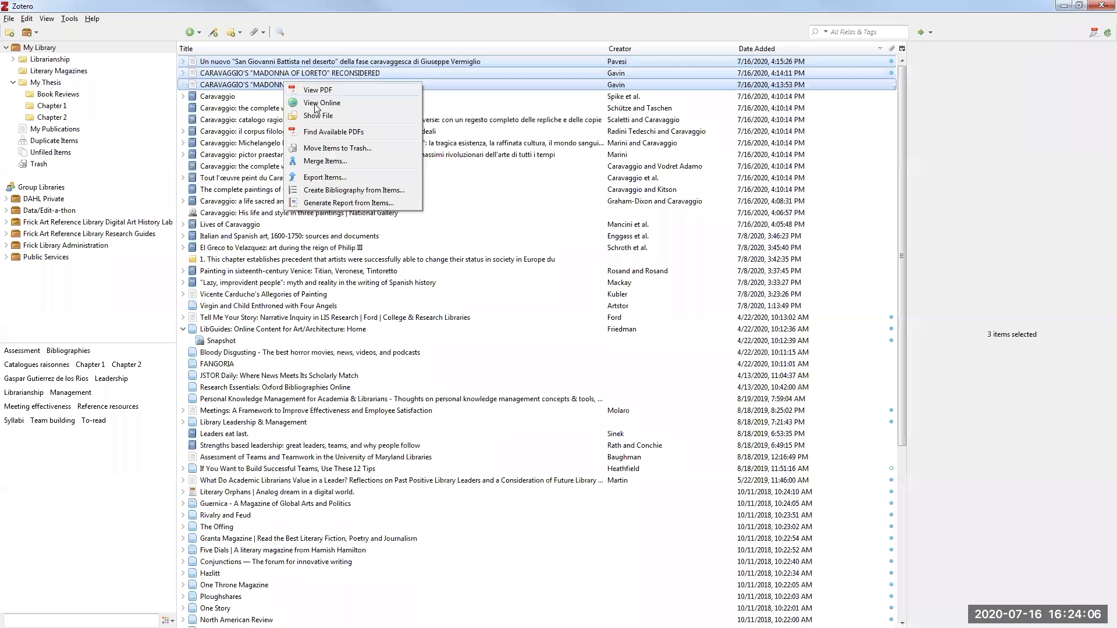
pyautogui.click(325, 150)
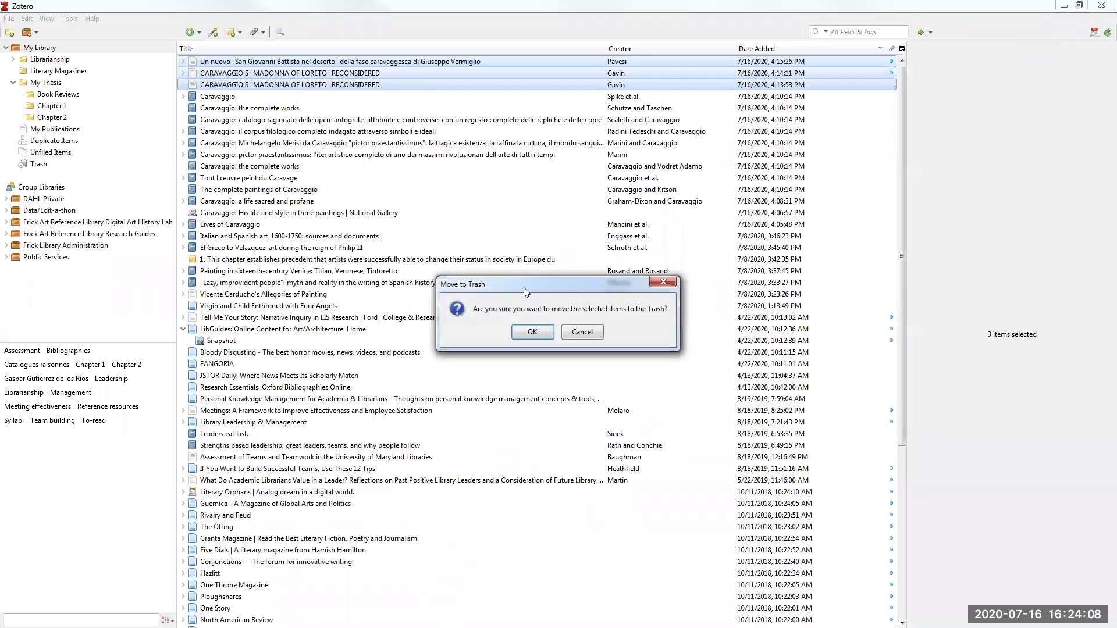
pyautogui.click(532, 332)
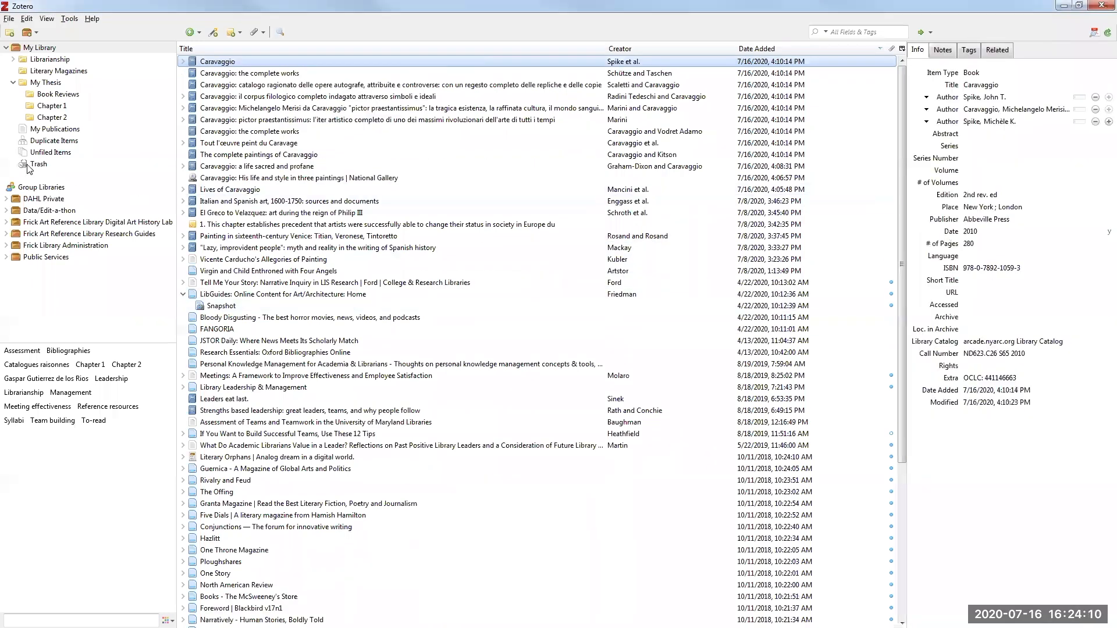
# Empty the trash permanently and return to the My Library item list
pyautogui.rightClick(31, 166)
pyautogui.click(65, 172)
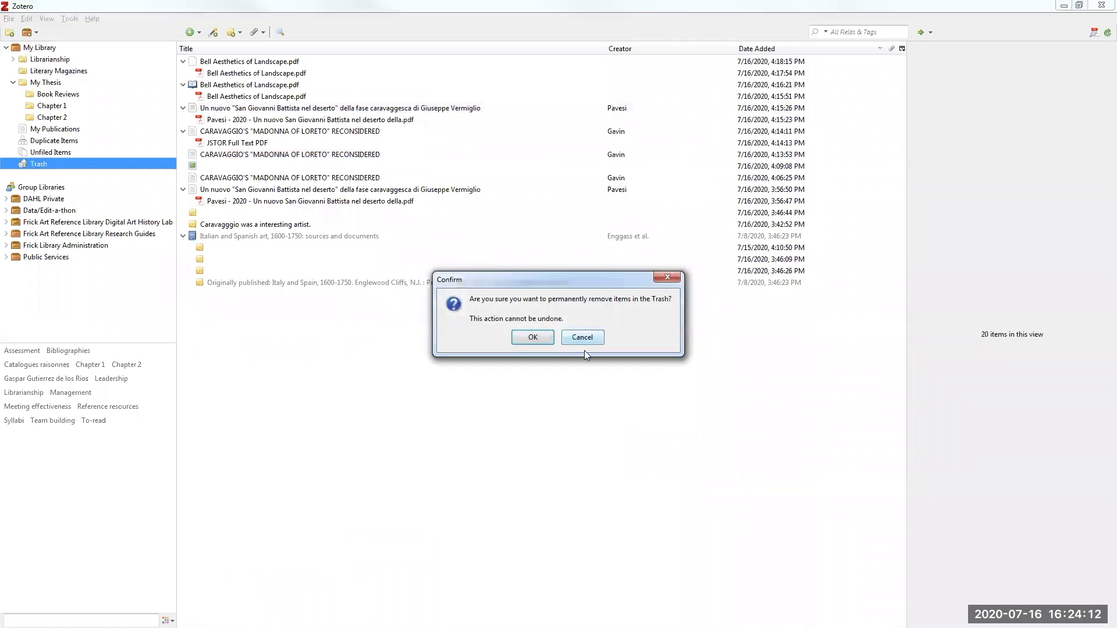
pyautogui.click(532, 338)
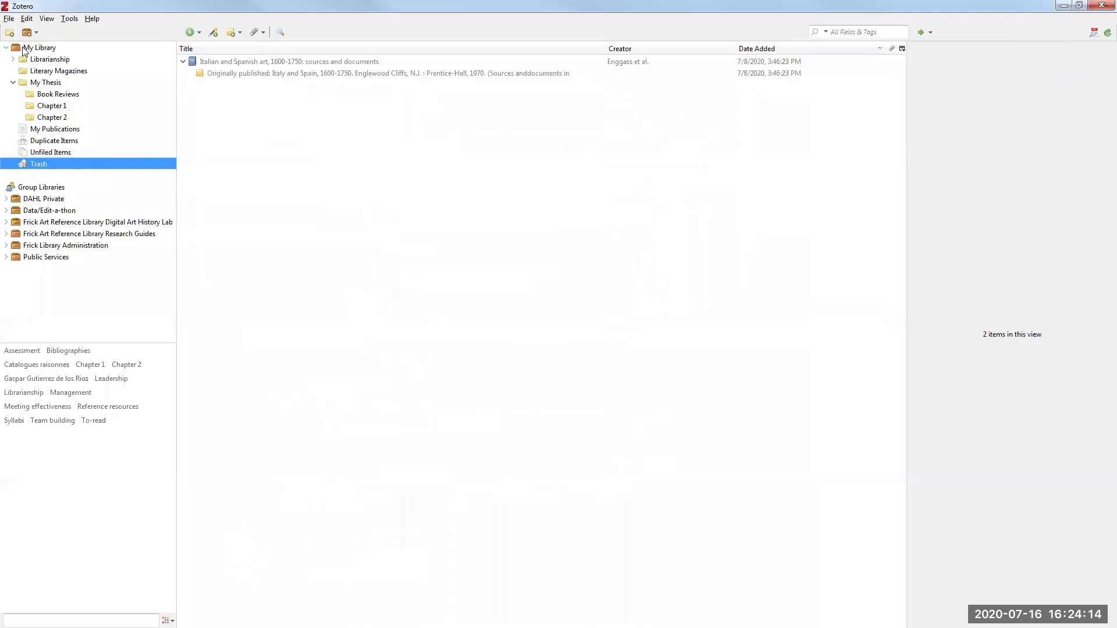
pyautogui.click(26, 49)
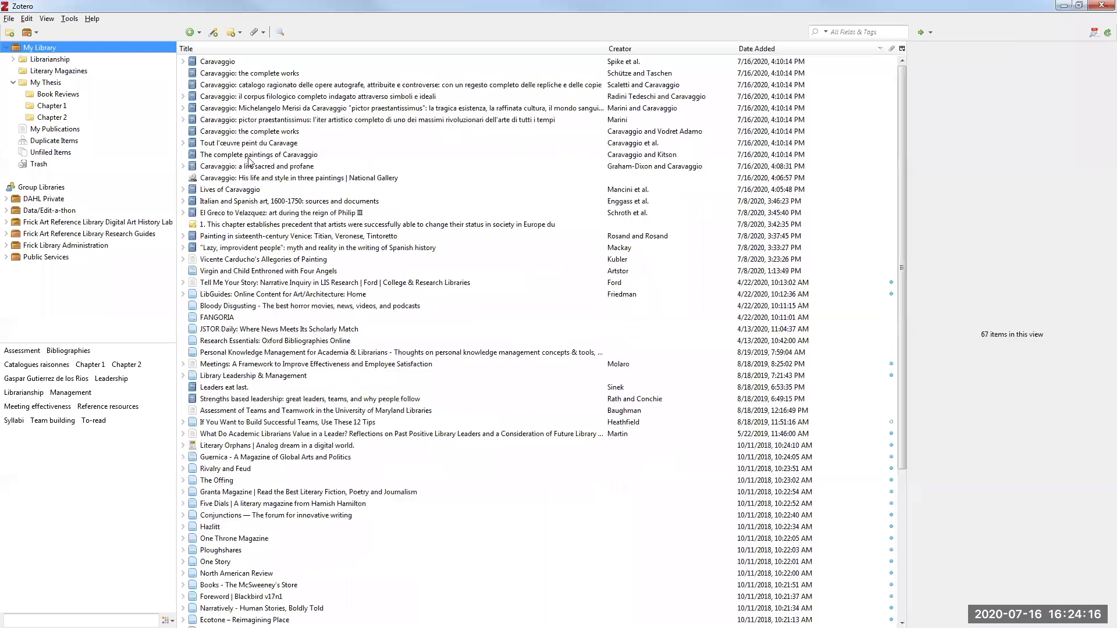
# Add the 43106608 PDF from Box's Zotero Session 2 folder as a link to the file, and dismiss the metadata retrieval results
pyautogui.click(199, 33)
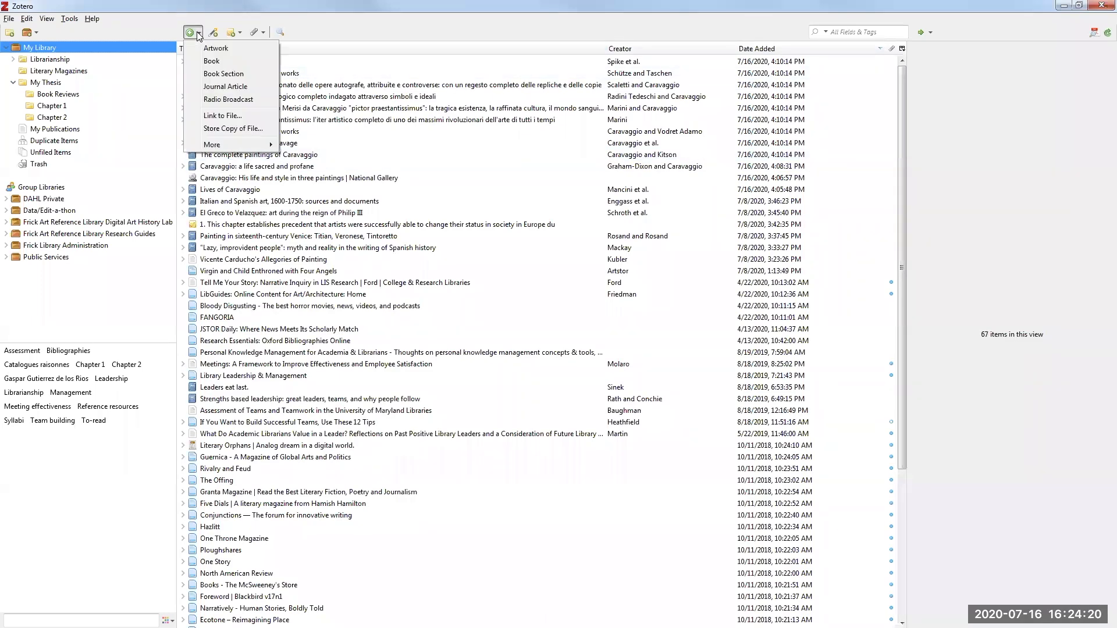
pyautogui.click(212, 118)
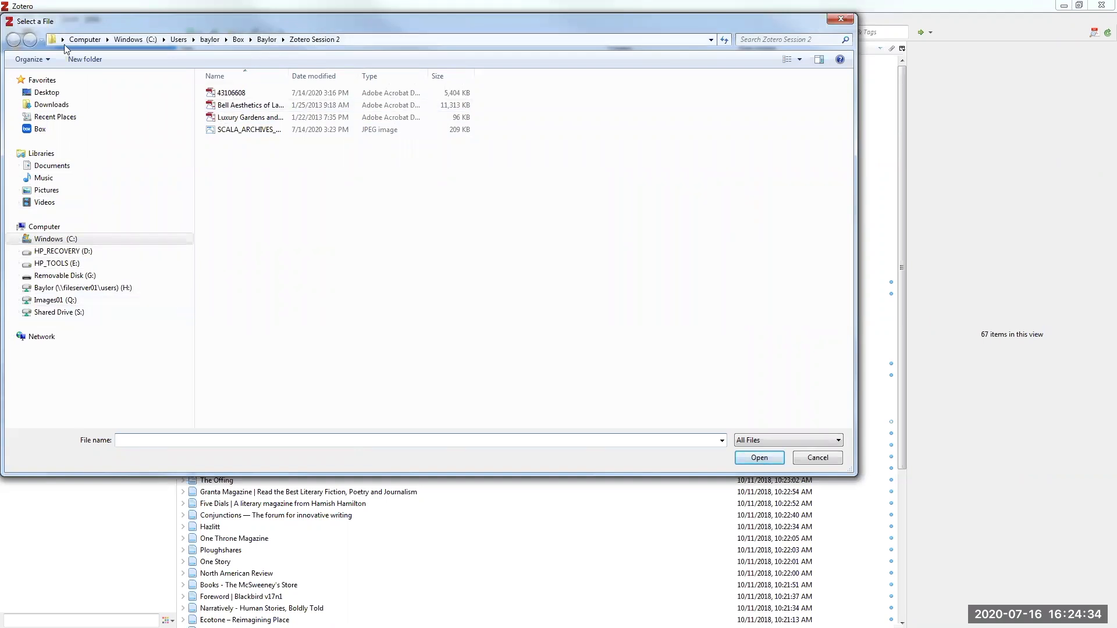
pyautogui.click(61, 135)
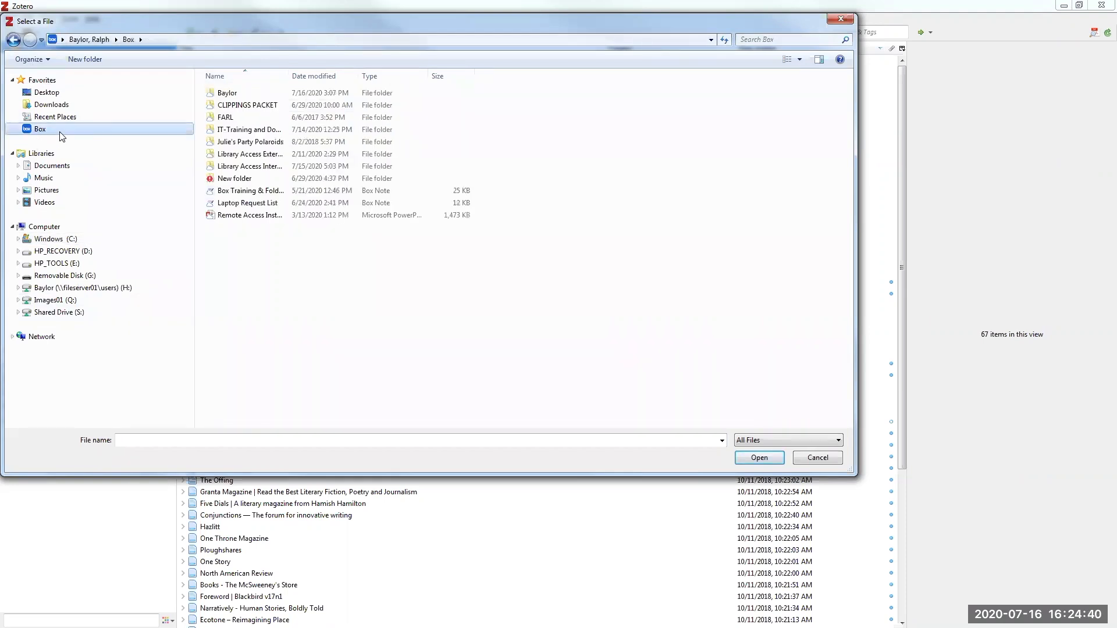
pyautogui.doubleClick(239, 94)
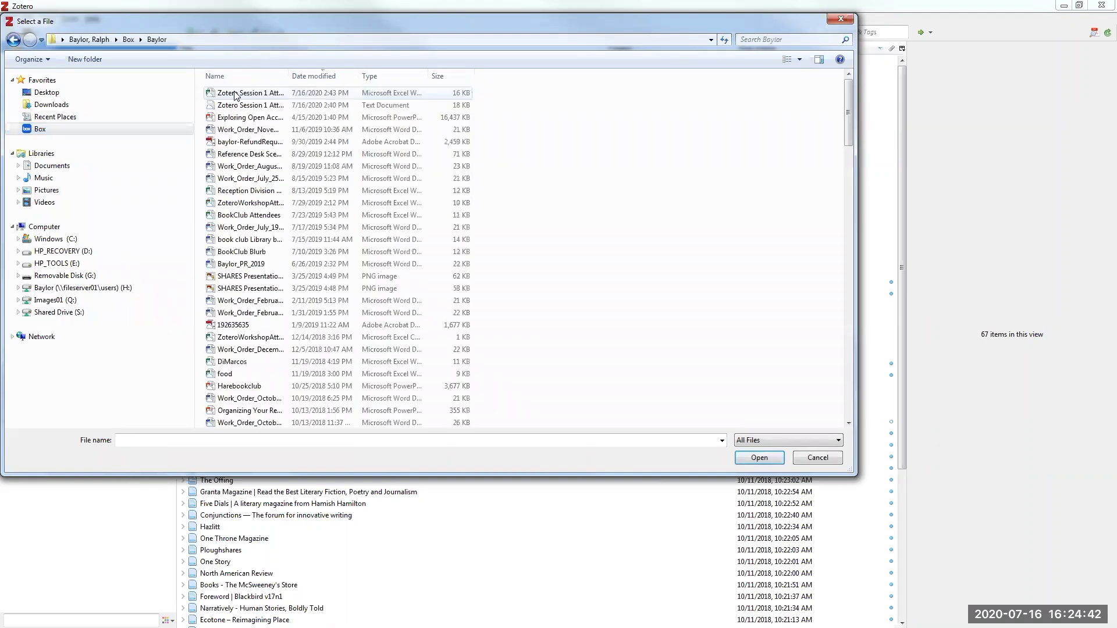
pyautogui.scroll(-10, 278, 193)
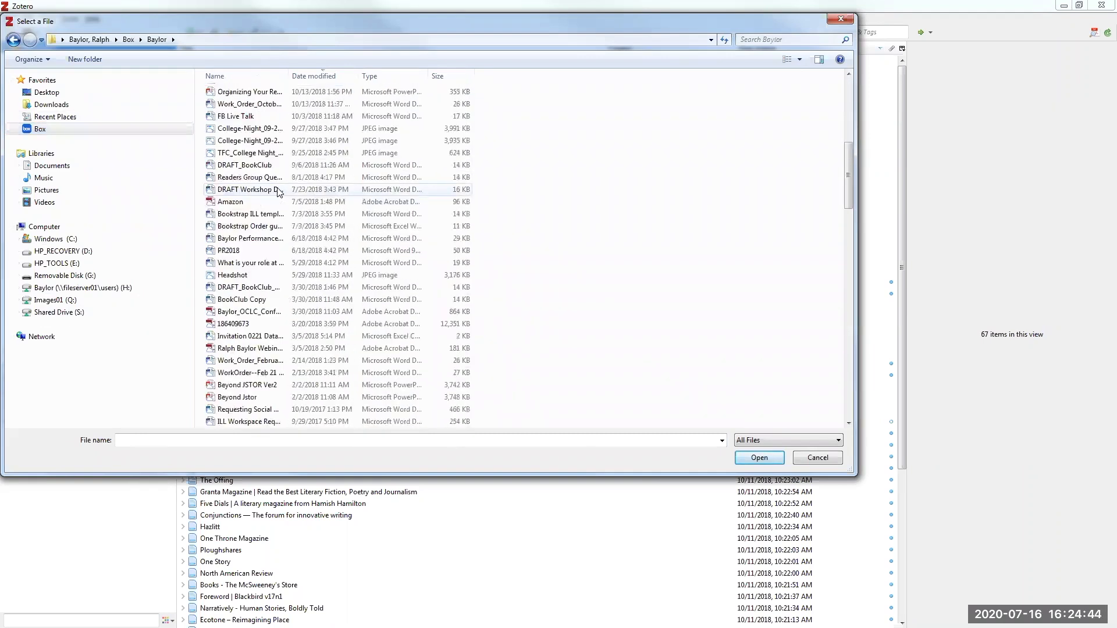
pyautogui.scroll(-20, 278, 192)
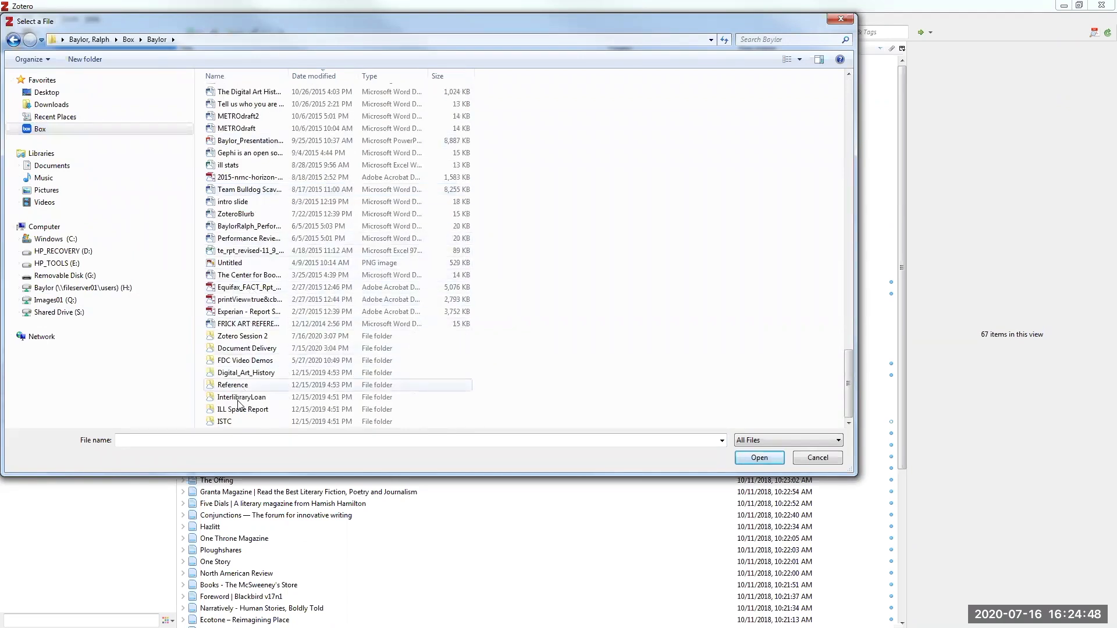
pyautogui.doubleClick(244, 336)
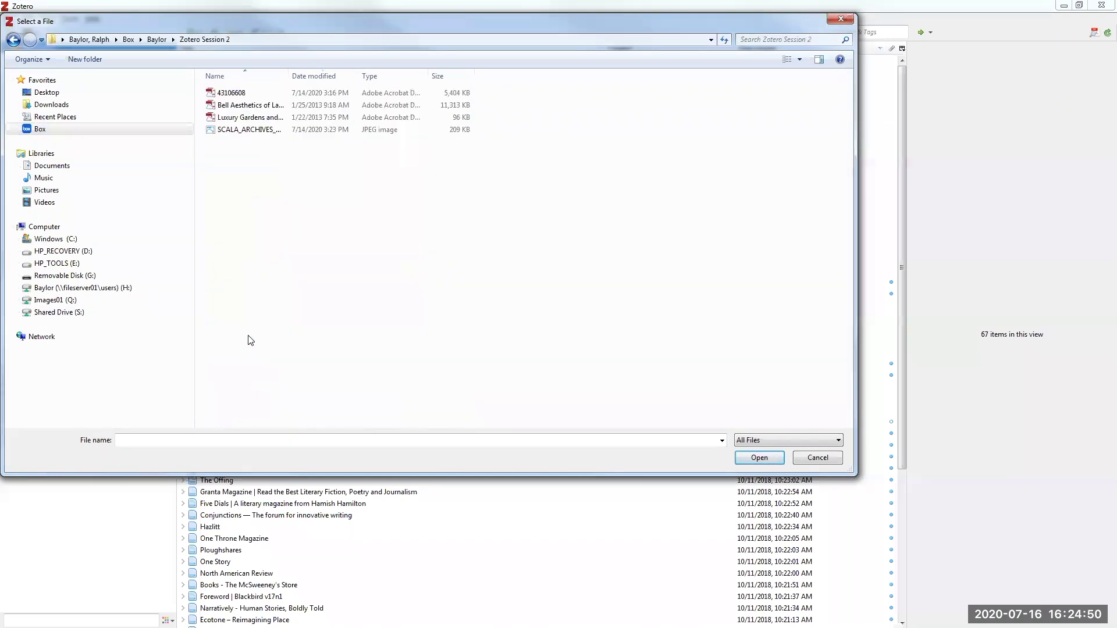
pyautogui.click(232, 93)
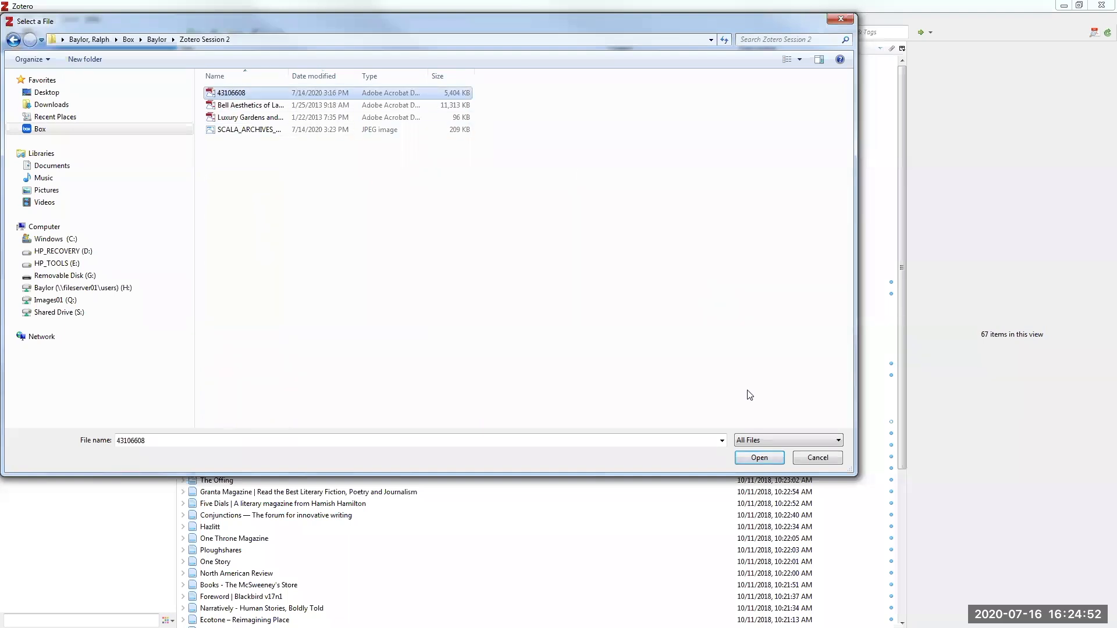
pyautogui.click(757, 458)
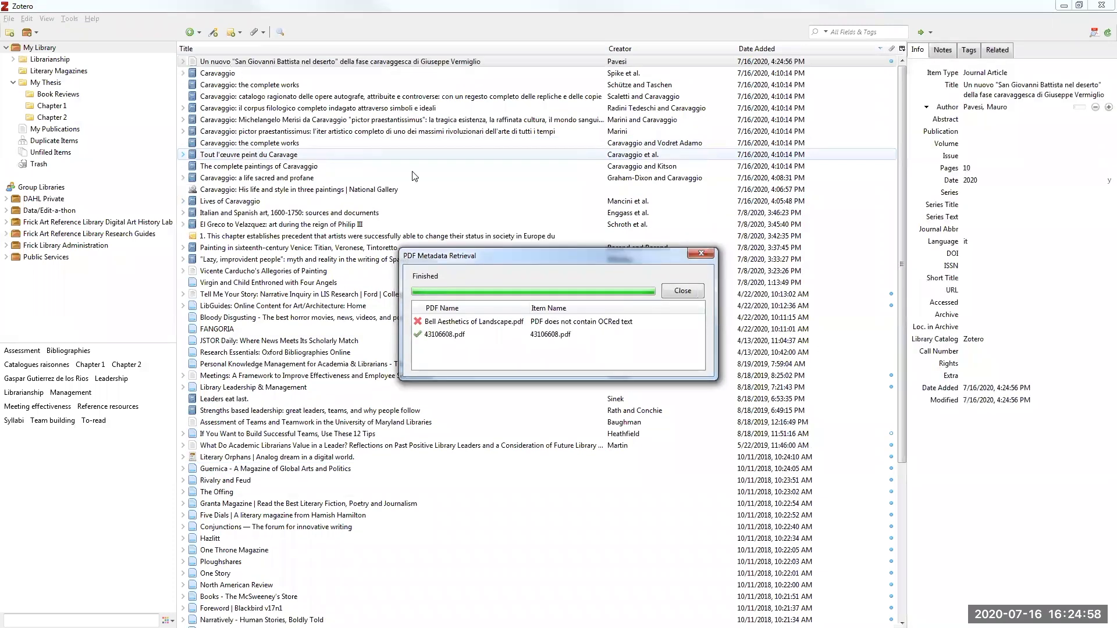
pyautogui.click(680, 293)
# Expand the new "Un nuovo San Giovanni Battista nel deserto" item, view its linked 43106608.pdf attachment, and close the PDF
pyautogui.click(182, 61)
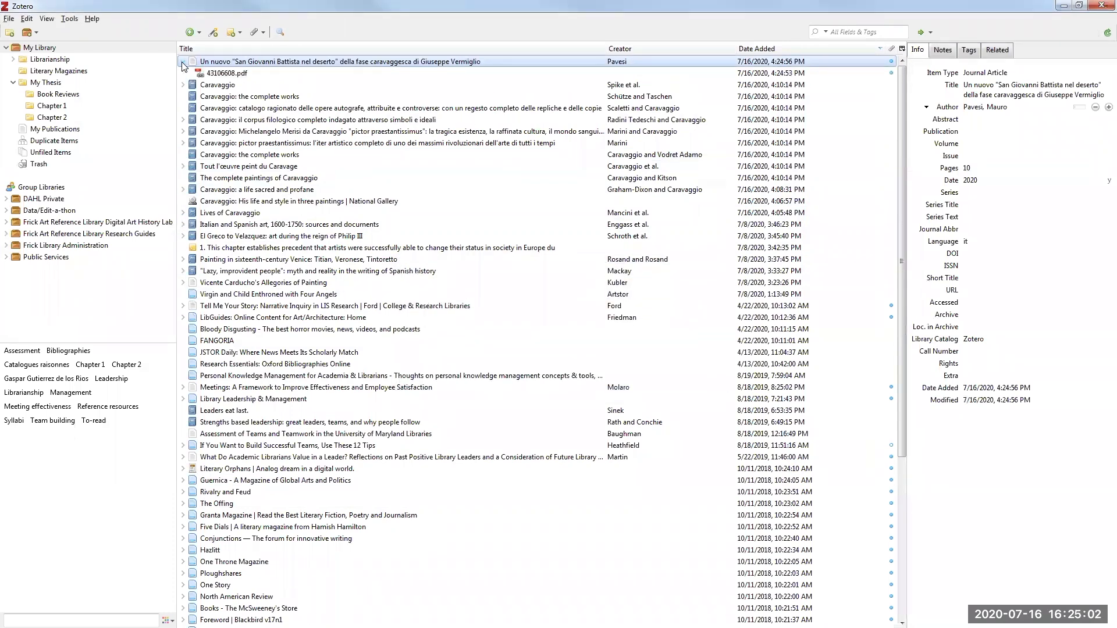
pyautogui.click(234, 76)
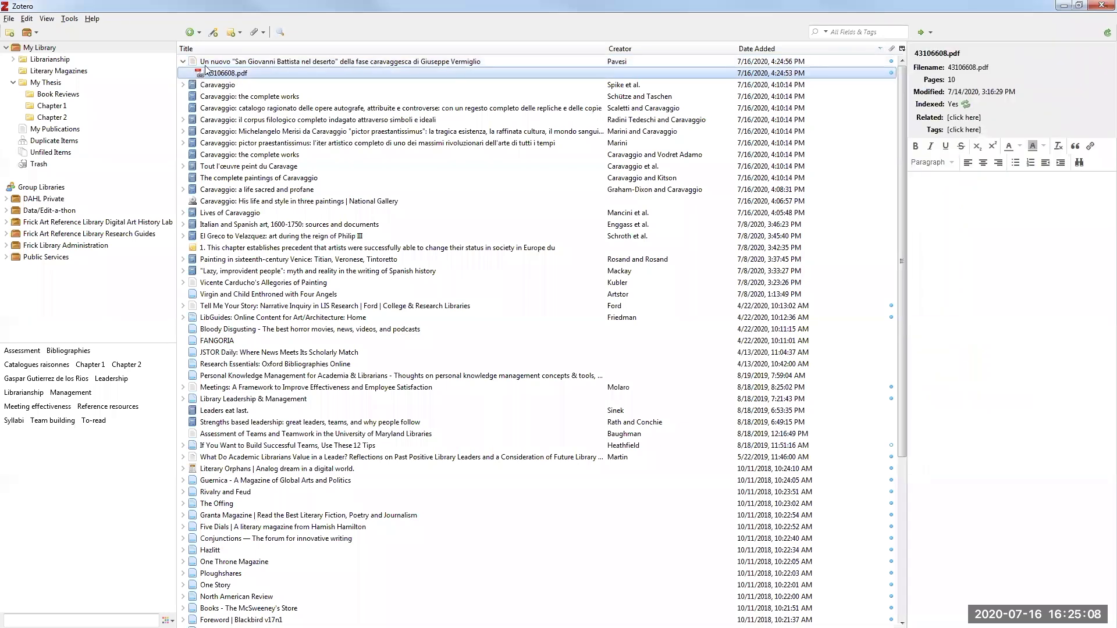
pyautogui.click(210, 64)
pyautogui.click(214, 73)
pyautogui.click(212, 64)
pyautogui.click(215, 74)
pyautogui.doubleClick(216, 74)
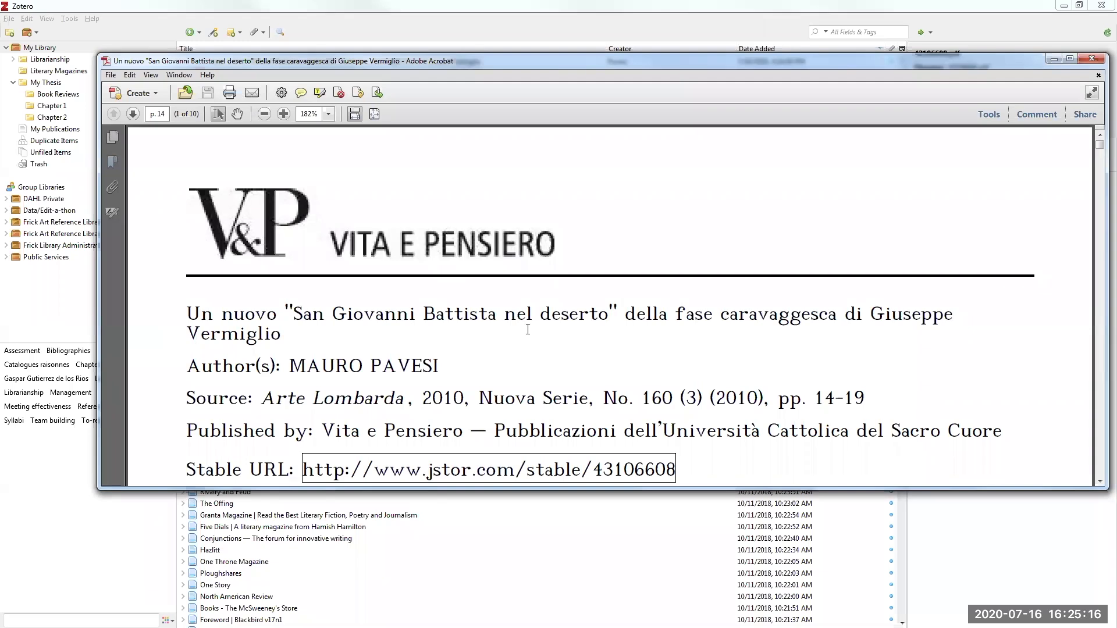
pyautogui.scroll(-5, 602, 304)
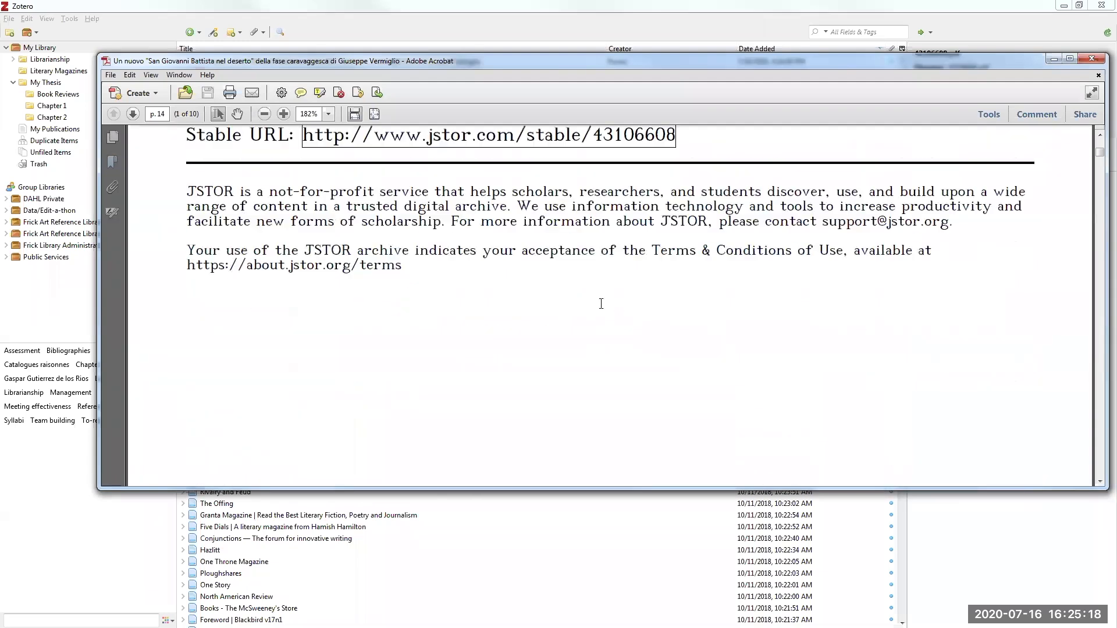
pyautogui.scroll(5, 605, 268)
pyautogui.click(1093, 59)
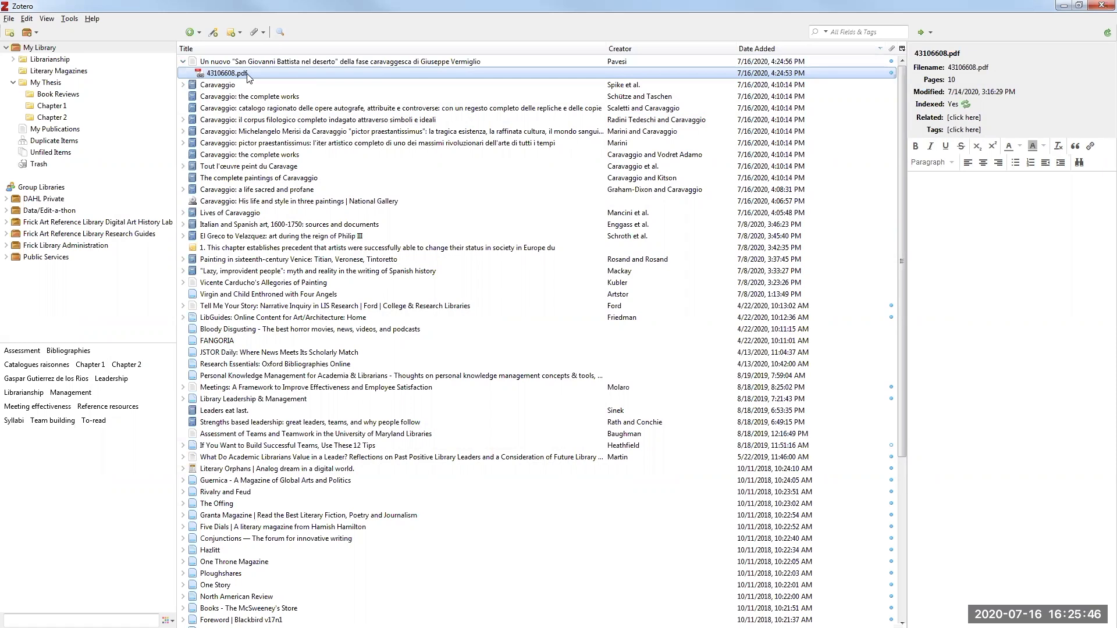
# Switch to the Windows Explorer window of the Zotero Session 2 folder and move it fully into view
pyautogui.hotkey('alt', 'Tab')
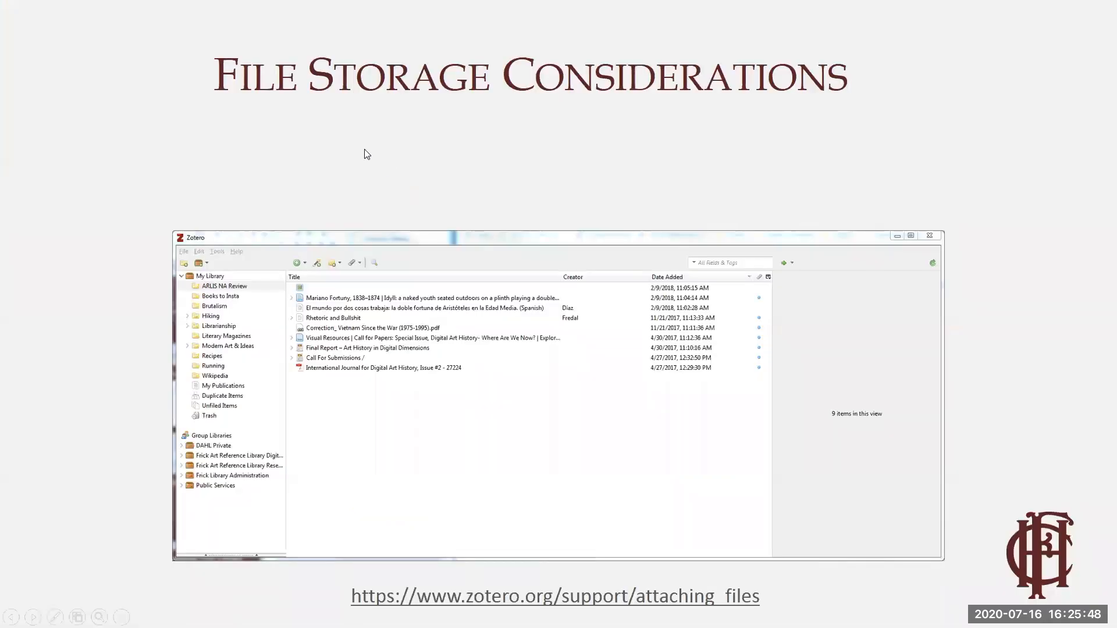
pyautogui.hotkey('alt', 'Tab')
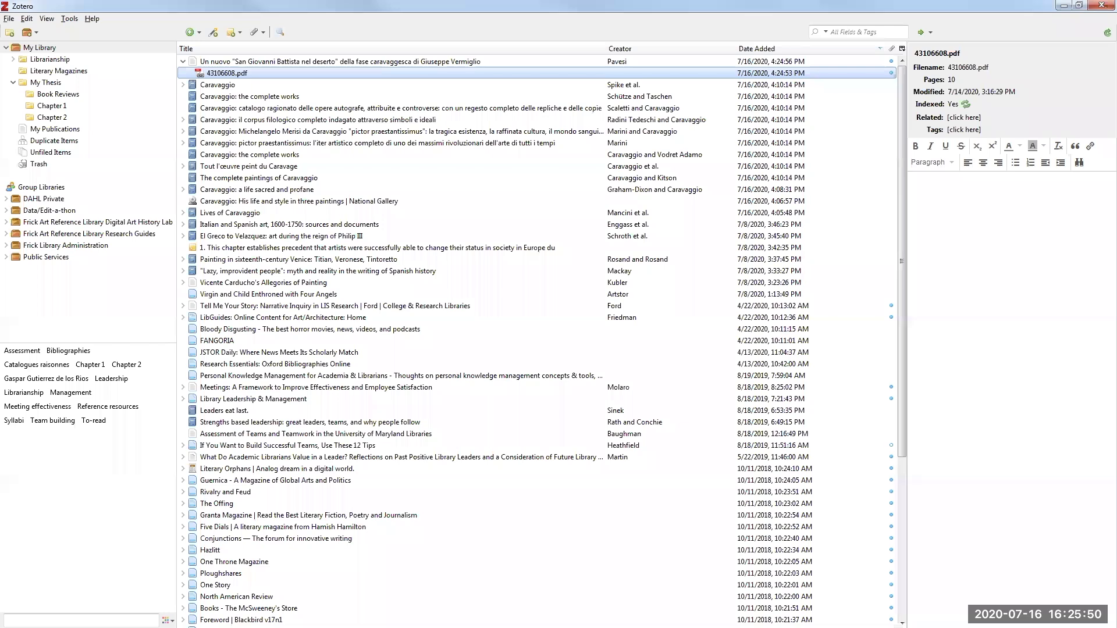
pyautogui.hotkey('alt', 'Tab')
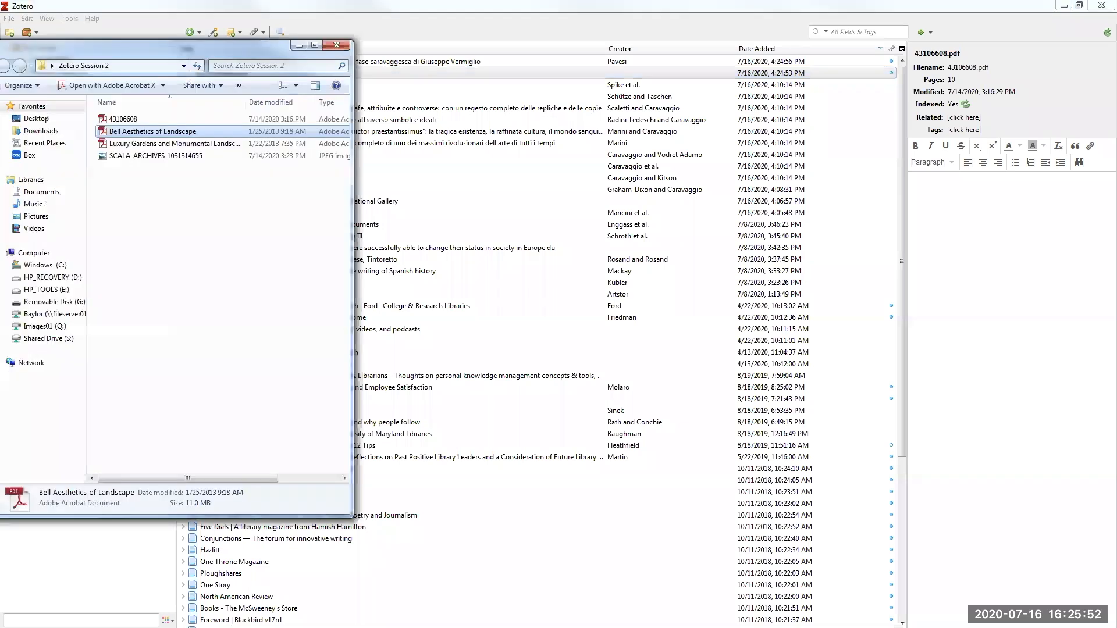
pyautogui.moveTo(137, 52); pyautogui.dragTo(352, 35)
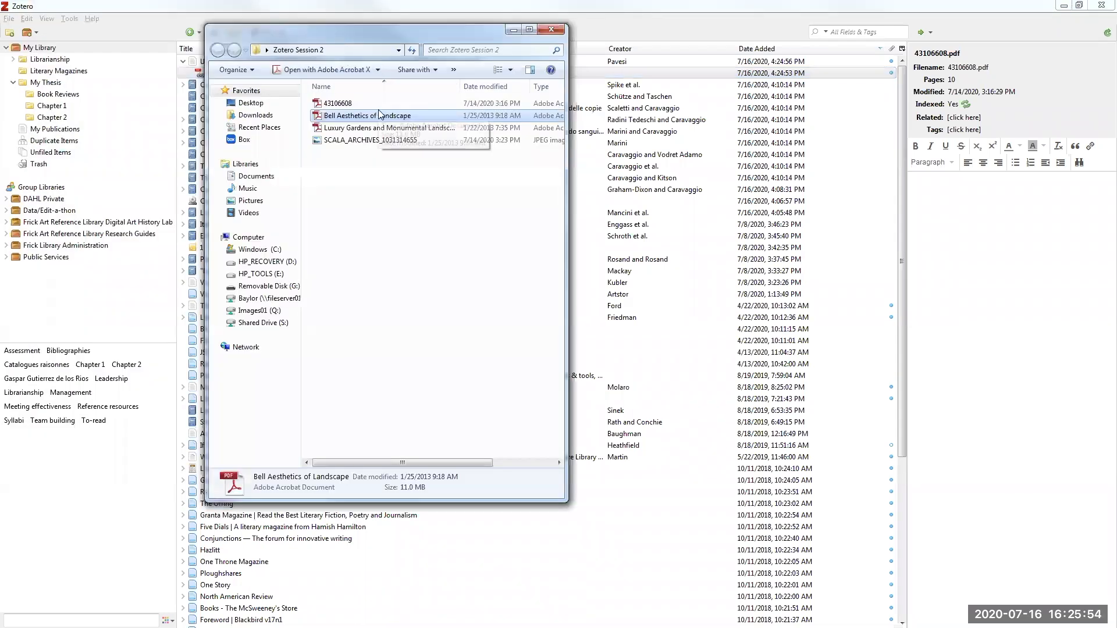
# Try to cut the 43106608 PDF from the Zotero Session 2 folder
pyautogui.click(363, 106)
pyautogui.rightClick(362, 103)
pyautogui.click(349, 107)
pyautogui.rightClick(361, 103)
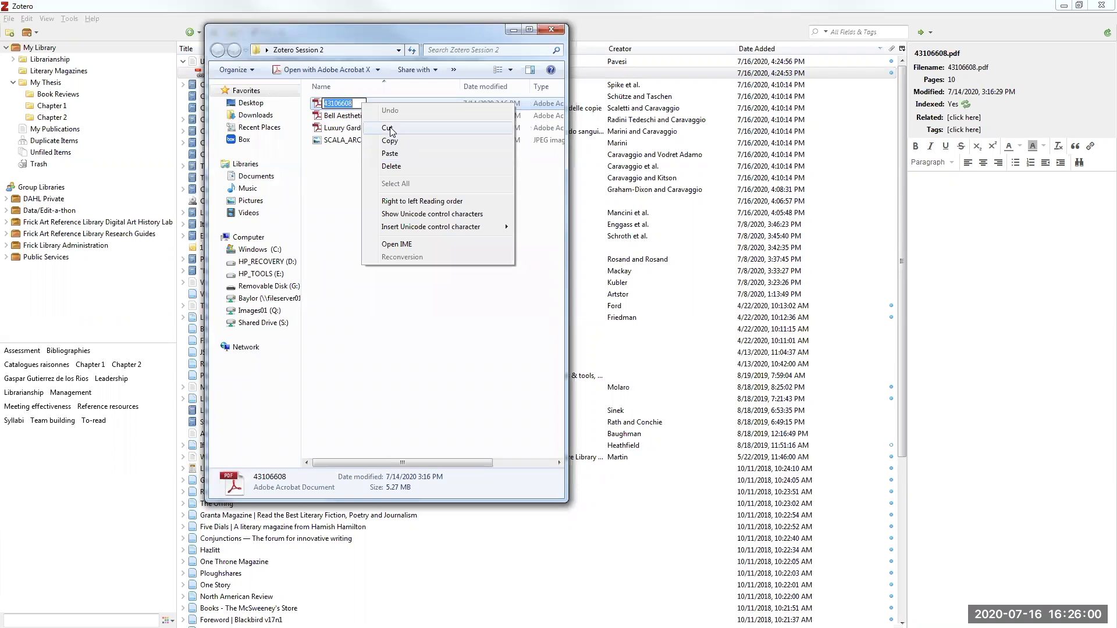
pyautogui.click(389, 128)
pyautogui.click(419, 186)
pyautogui.click(319, 105)
pyautogui.rightClick(319, 106)
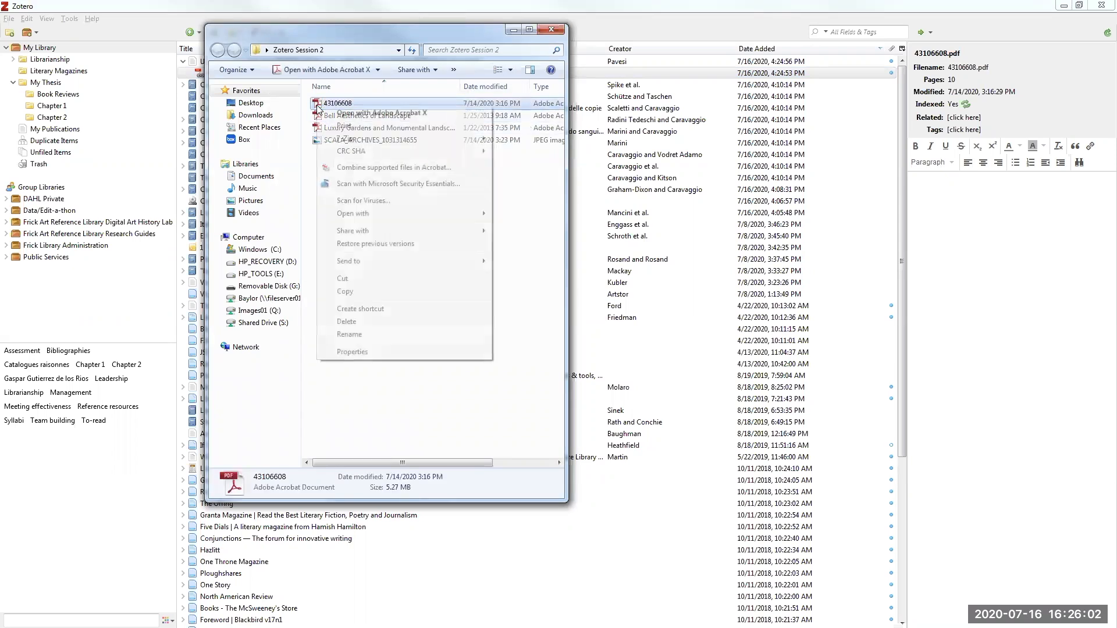
pyautogui.click(352, 279)
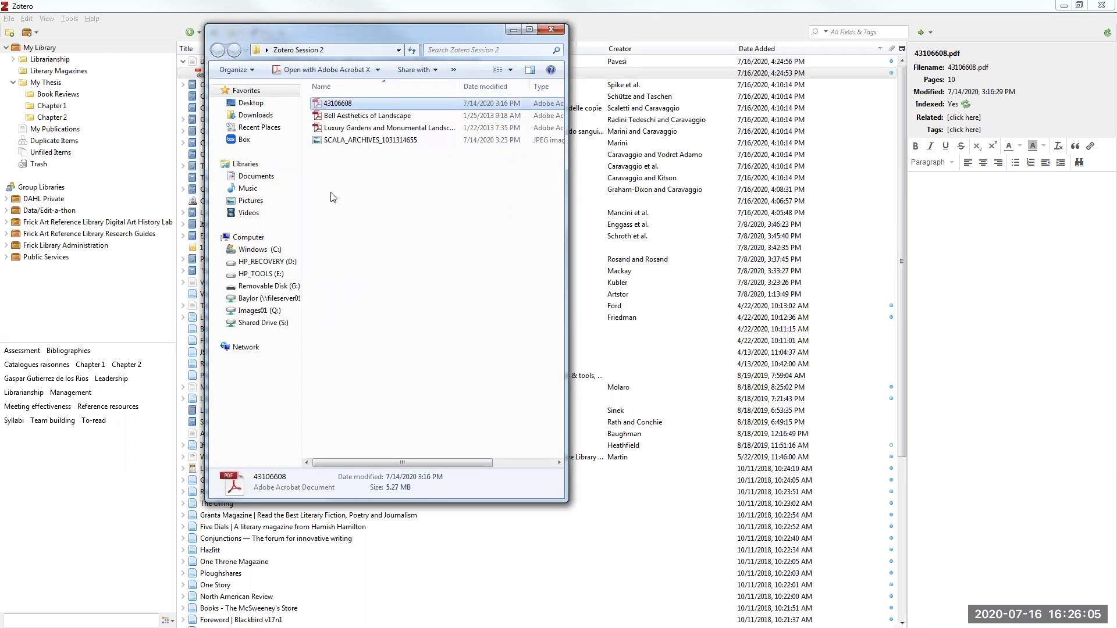
# Delete the 43106608 PDF from the Zotero Session 2 folder to the Recycle Bin and close the folder window
pyautogui.rightClick(328, 106)
pyautogui.click(375, 324)
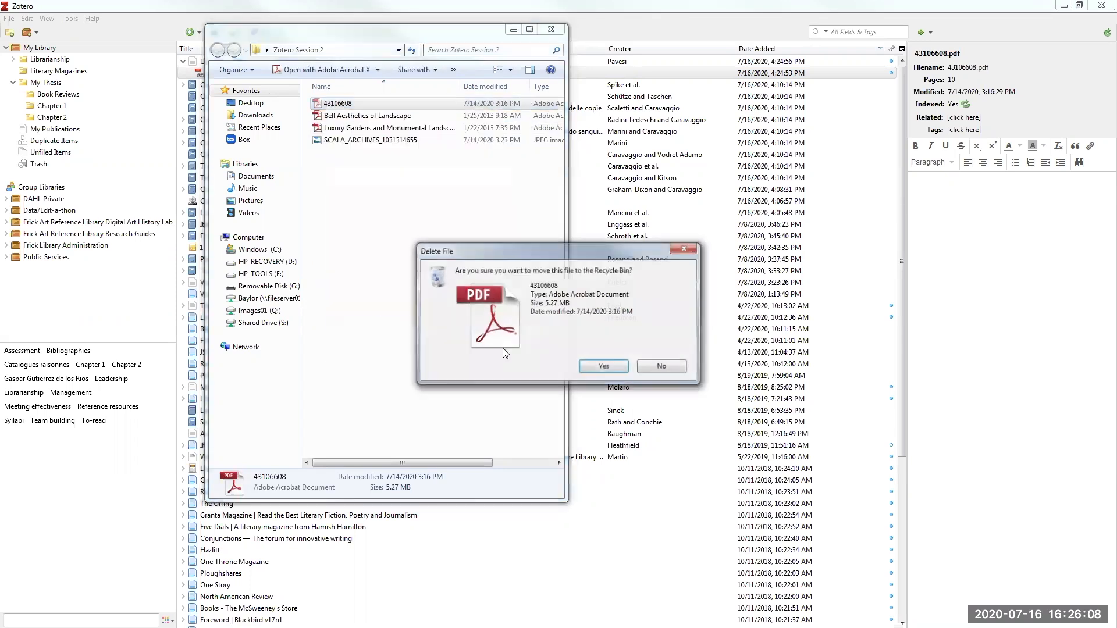
pyautogui.click(602, 366)
pyautogui.click(551, 30)
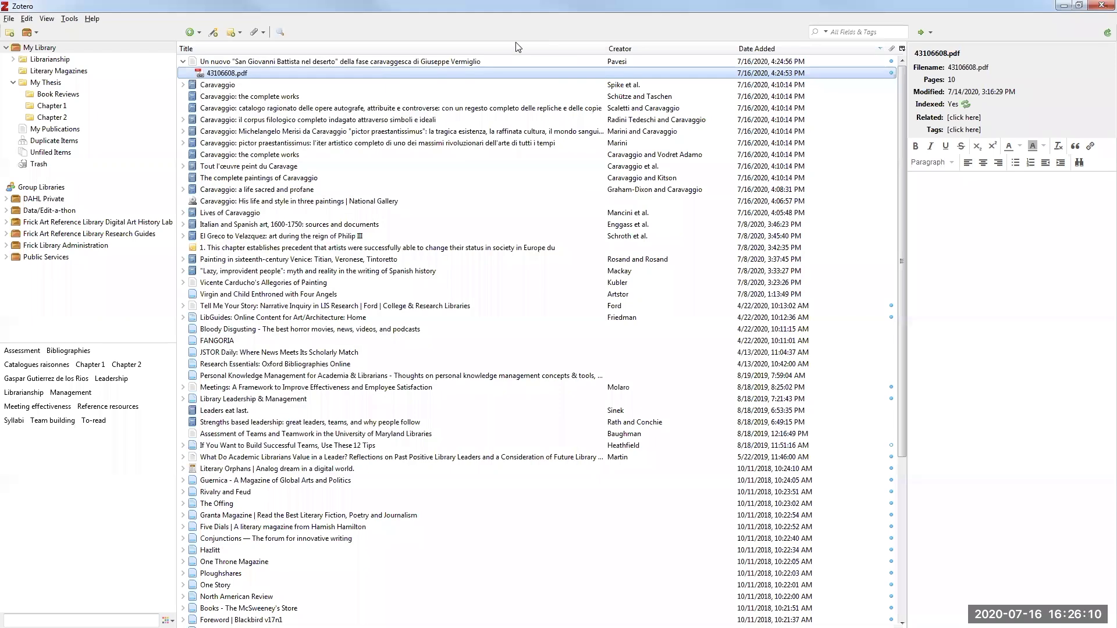
# Check whether the linked 43106608.pdf attachment still opens from Zotero after its source file's deletion, closing the PDF each time
pyautogui.click(349, 155)
pyautogui.click(222, 75)
pyautogui.doubleClick(261, 74)
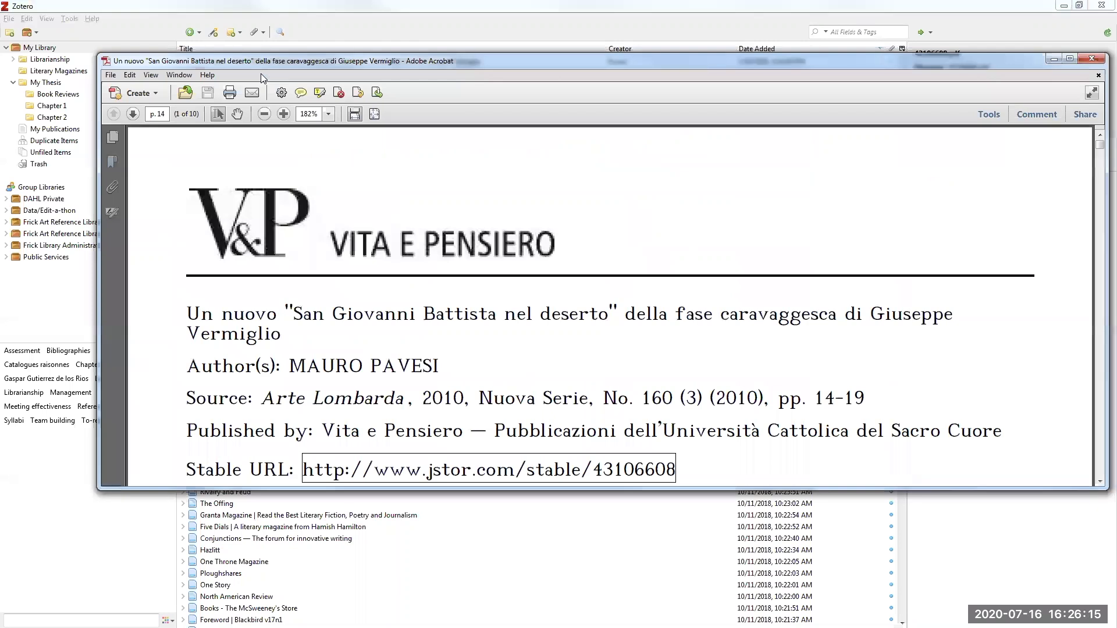
pyautogui.click(1093, 59)
pyautogui.click(218, 63)
pyautogui.click(222, 74)
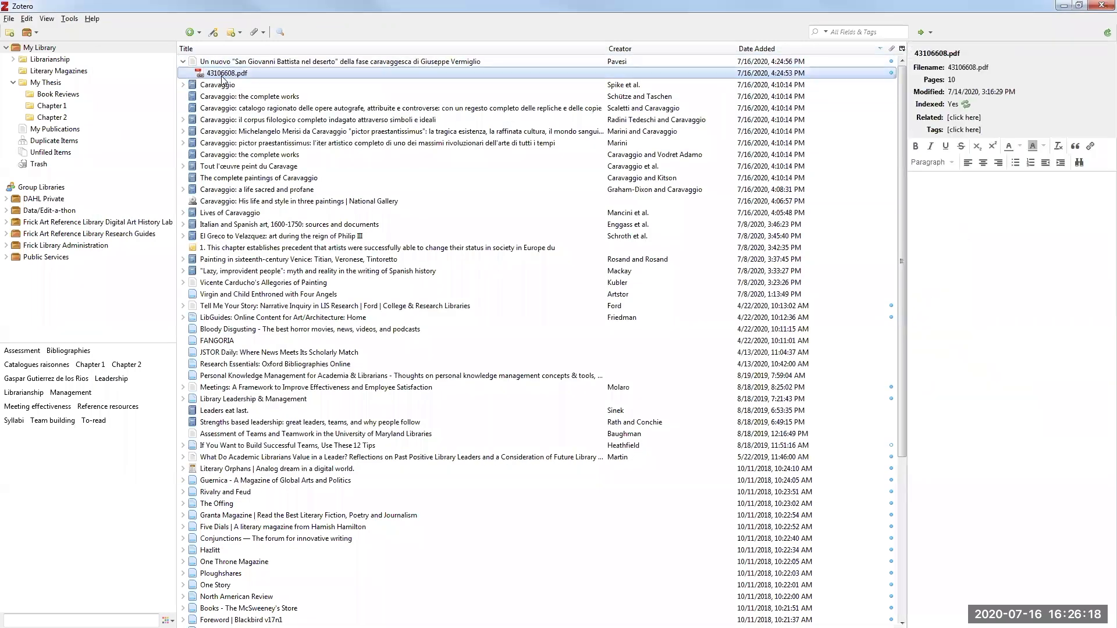
pyautogui.rightClick(222, 76)
pyautogui.press('Escape')
pyautogui.doubleClick(209, 74)
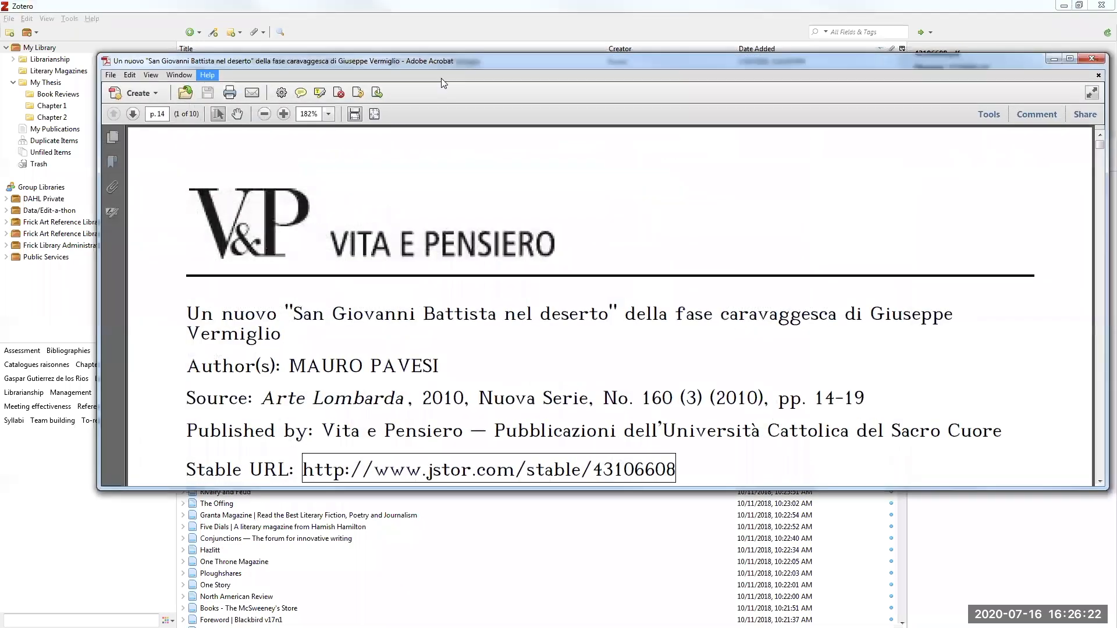
pyautogui.click(1086, 60)
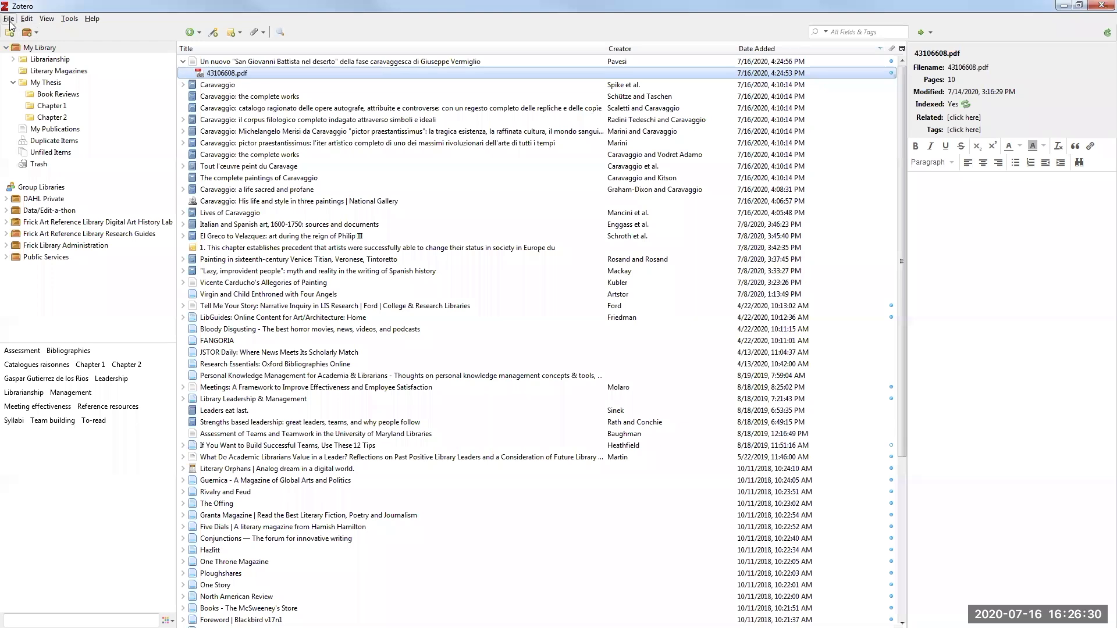
pyautogui.hotkey('alt', 'Tab')
pyautogui.hotkey('alt', 'Tab')
pyautogui.hotkey('alt', 'Tab')
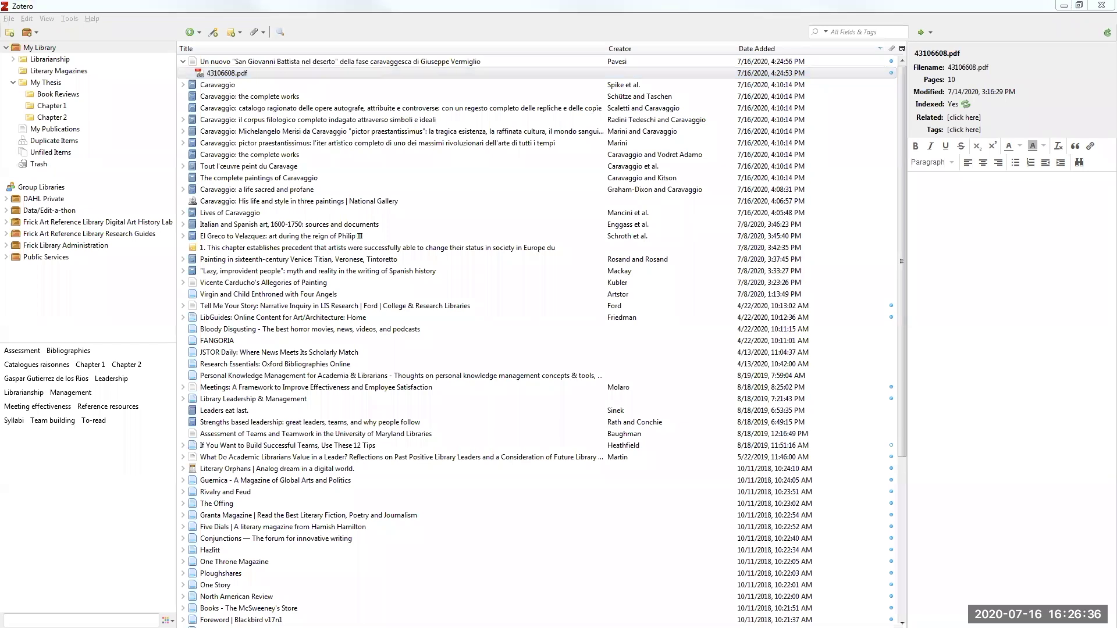
# Open a new Windows Explorer window and browse through the Box folder to the Zotero Session 2 subfolder
pyautogui.press('super+e')
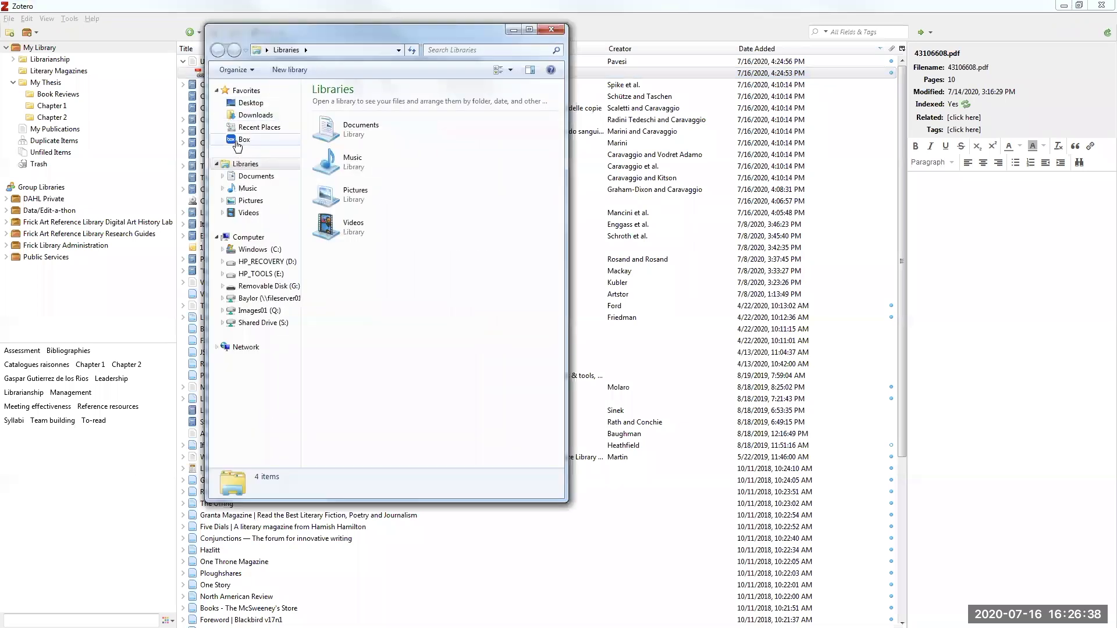
pyautogui.click(236, 143)
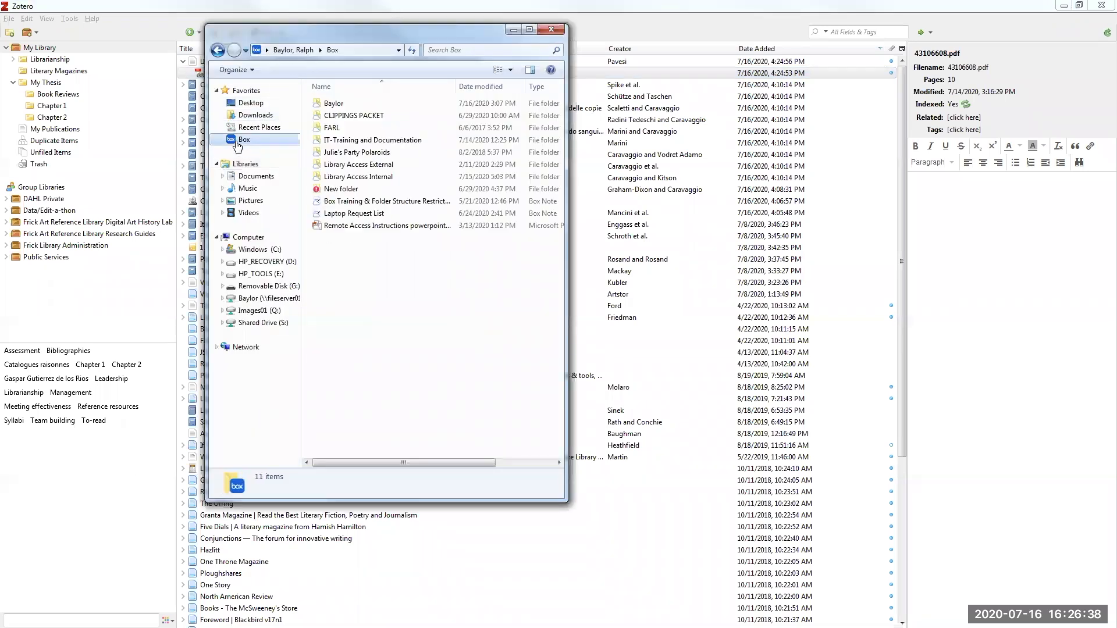
pyautogui.doubleClick(330, 107)
pyautogui.scroll(-15, 359, 227)
pyautogui.scroll(-9, 359, 227)
pyautogui.scroll(20, 353, 247)
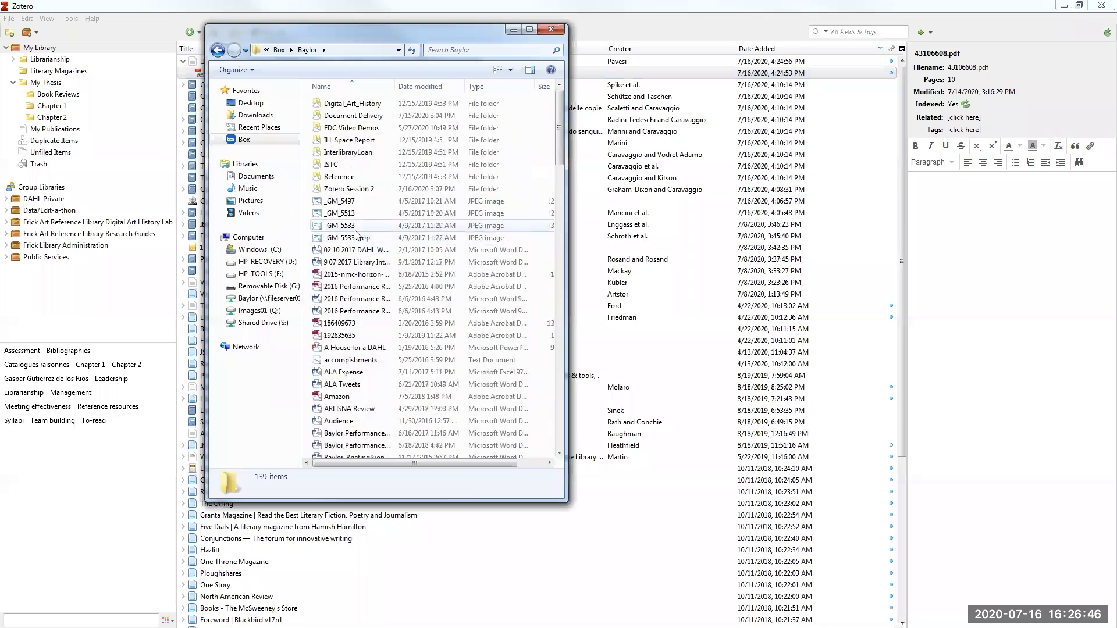
pyautogui.doubleClick(351, 188)
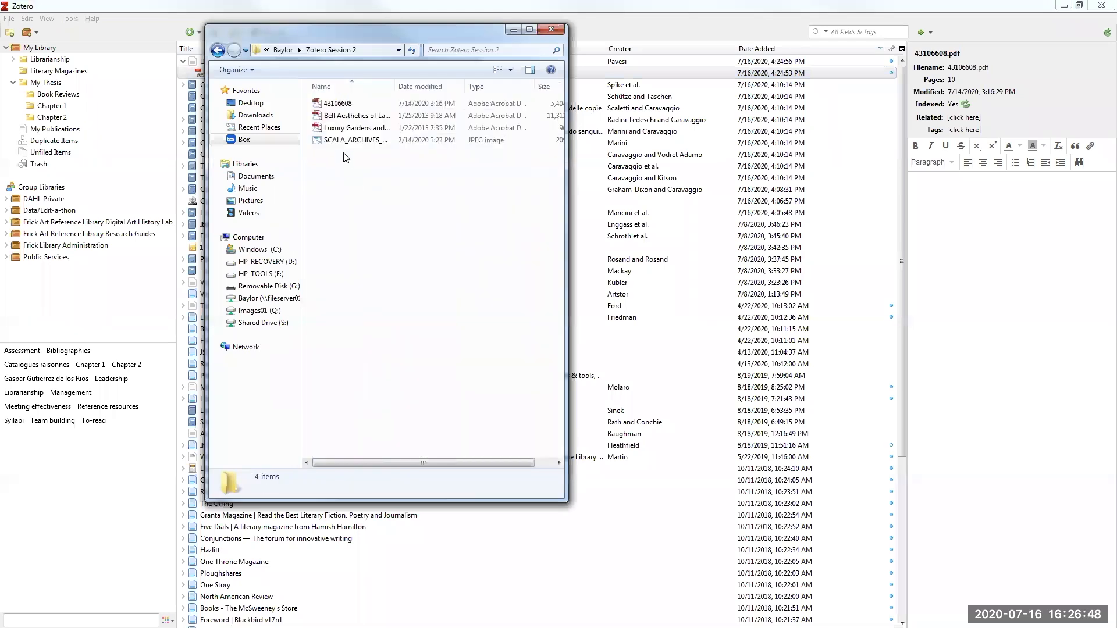
# Permanently delete the 43106608 PDF from the Zotero Session 2 folder and close the folder window
pyautogui.click(339, 103)
pyautogui.rightClick(339, 104)
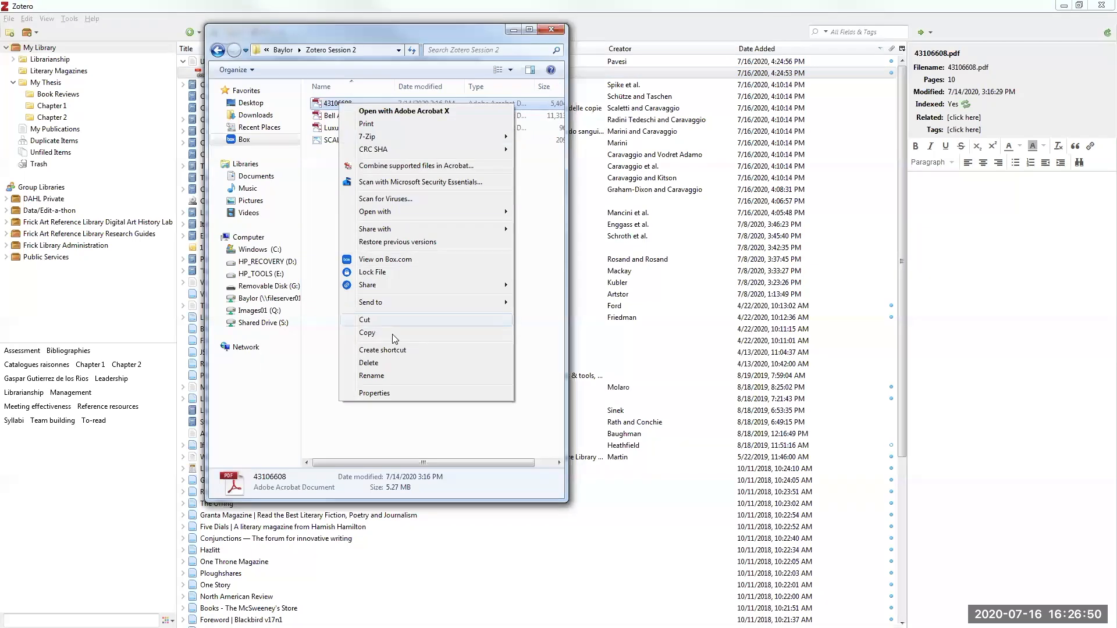
pyautogui.click(386, 362)
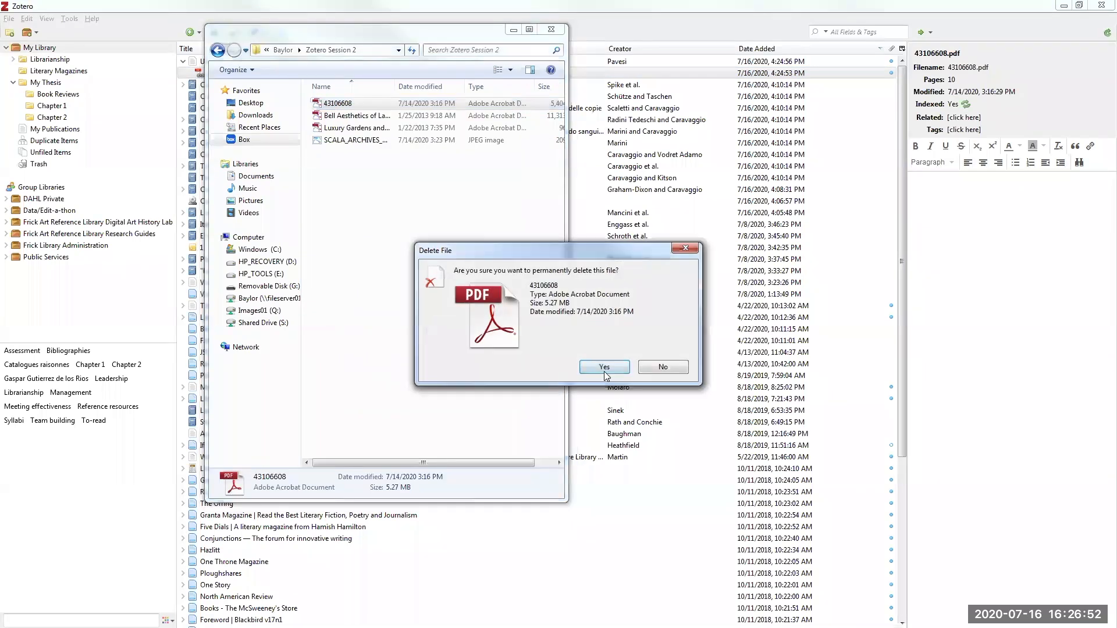
pyautogui.click(604, 367)
pyautogui.click(551, 28)
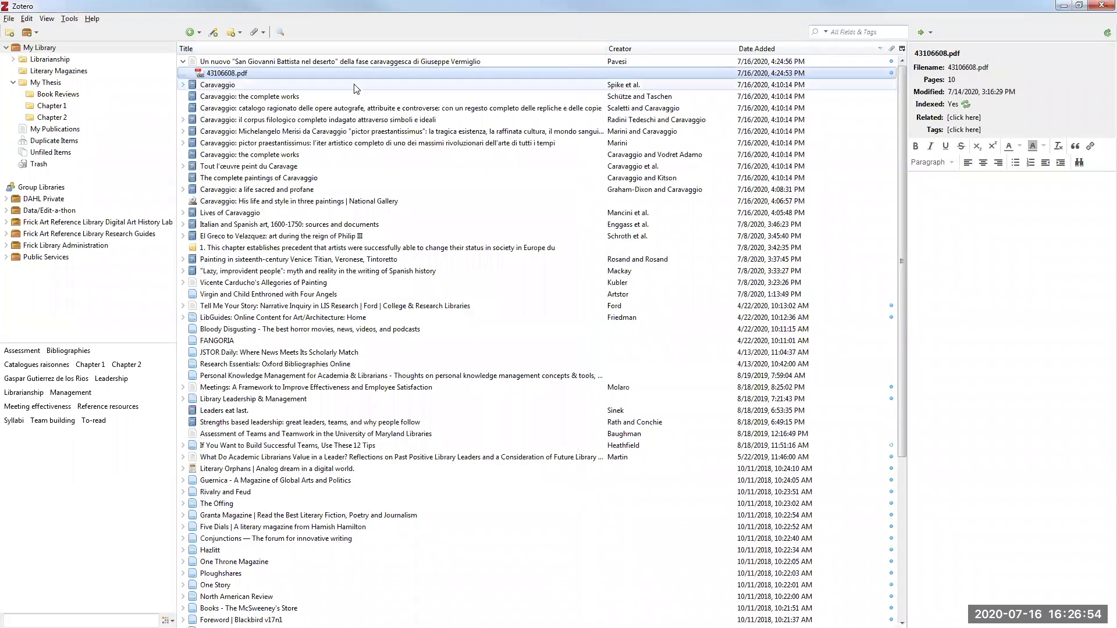
# Try to open the linked 43106608.pdf attachment from Zotero, then dismiss the dialog and reselect the attachment
pyautogui.click(285, 106)
pyautogui.doubleClick(246, 74)
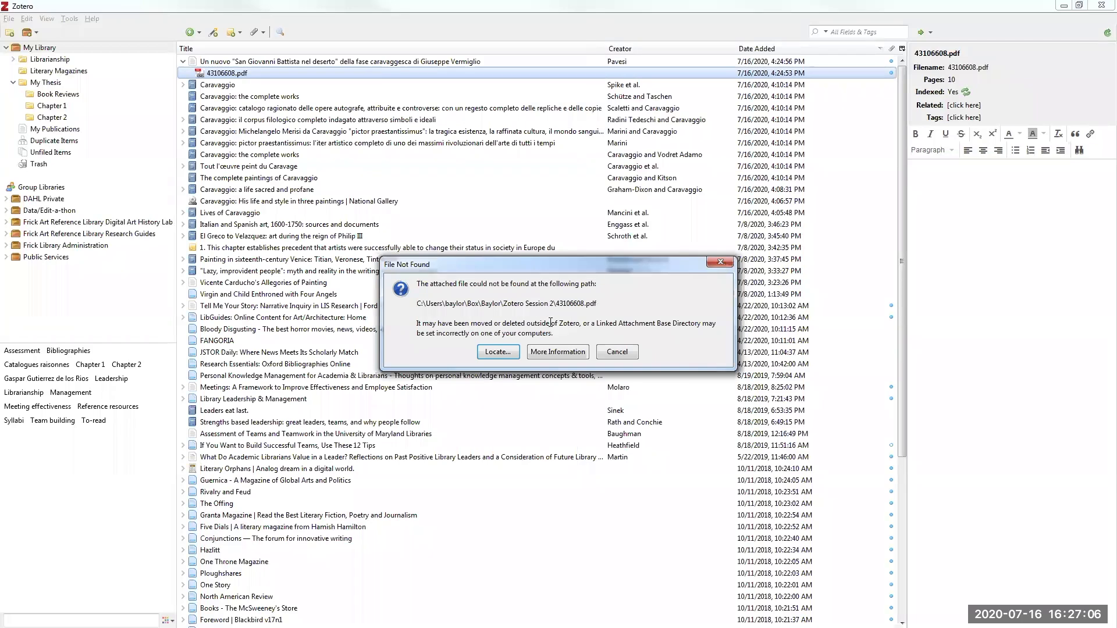
pyautogui.click(616, 352)
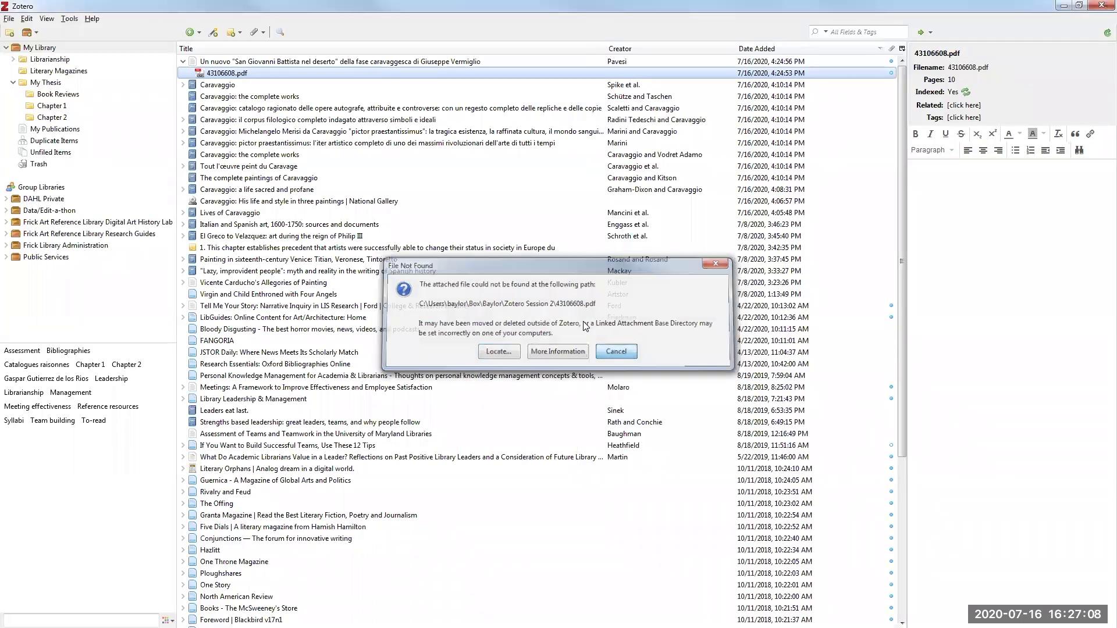
pyautogui.rightClick(257, 73)
pyautogui.click(237, 72)
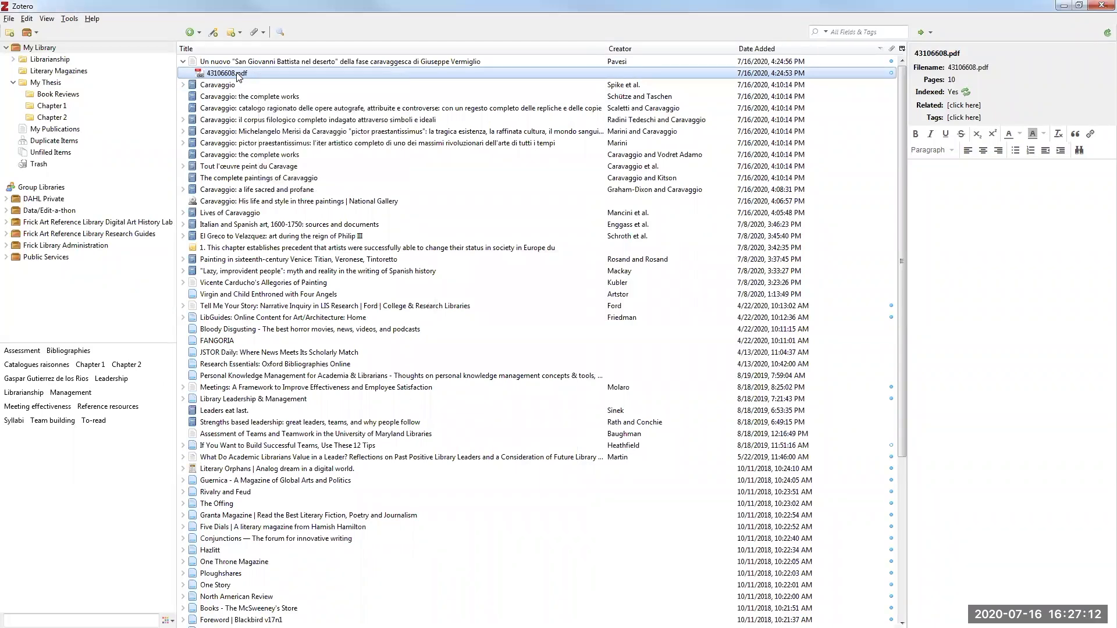
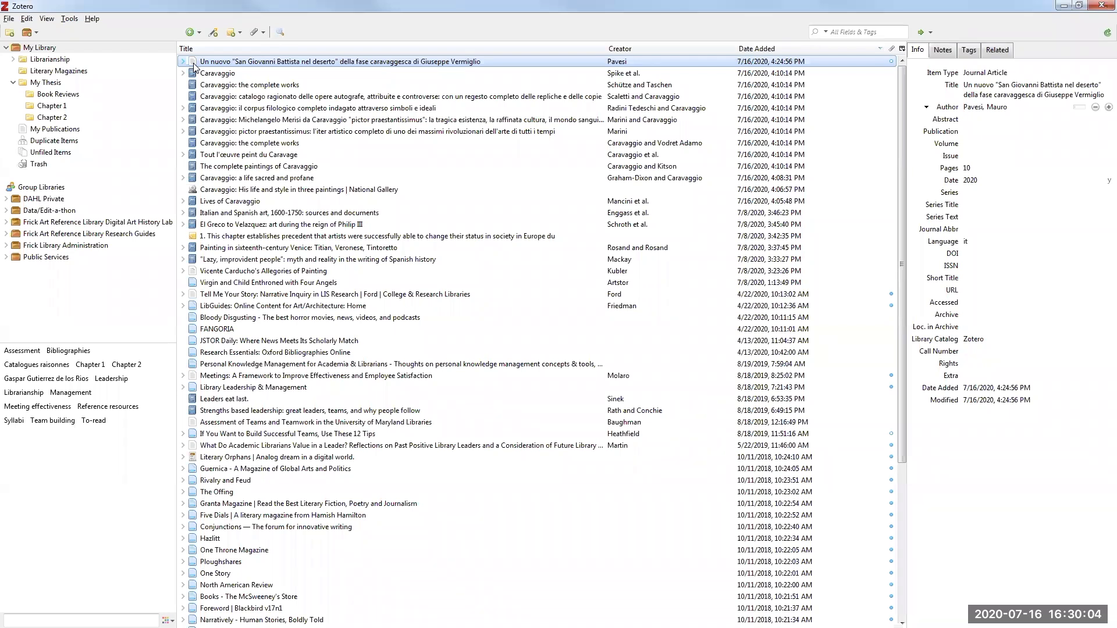
# Look through the item list, view the Public Services group library and return to My Library
pyautogui.scroll(-6, 646, 242)
pyautogui.scroll(6, 646, 243)
pyautogui.click(12, 260)
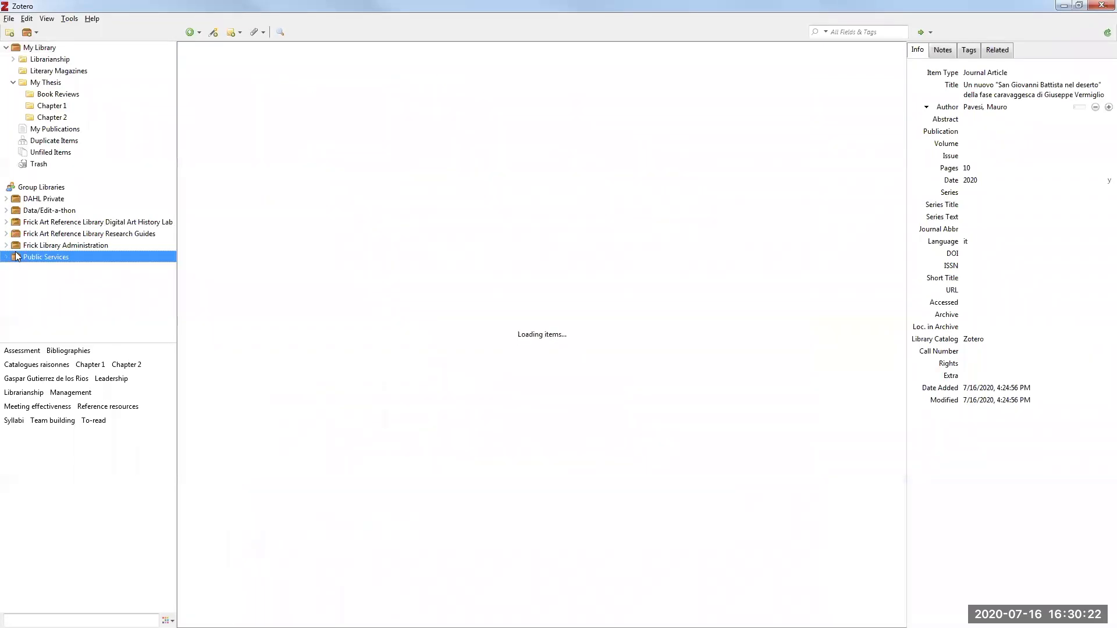
pyautogui.click(44, 52)
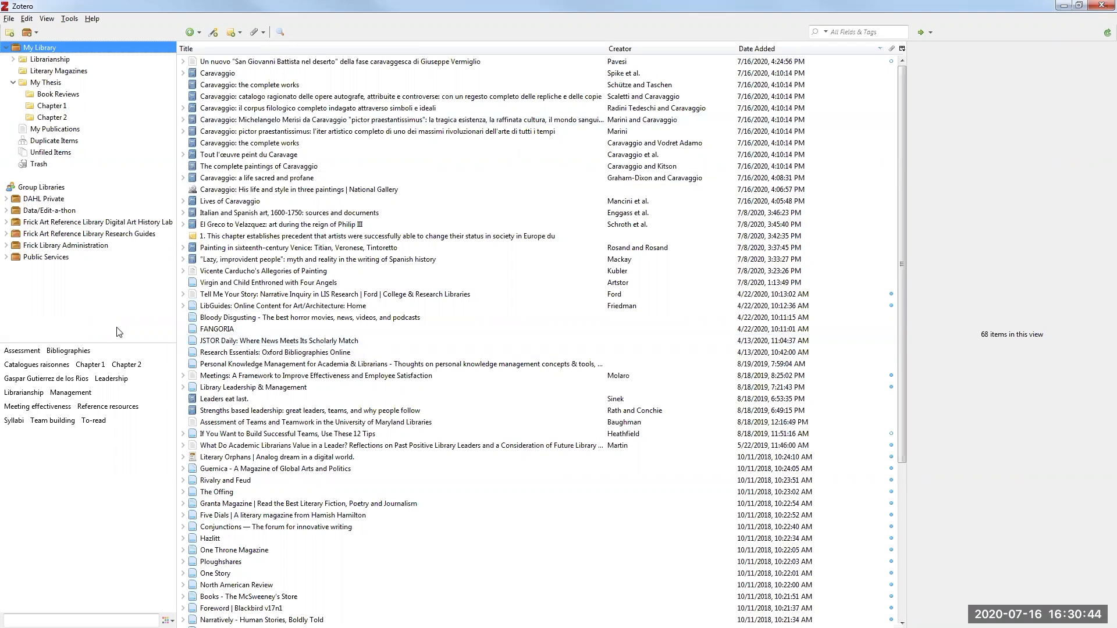
# Filter My Library by the Catalogues raisonnes tag, view two of the tagged Caravaggio books, and clear the filter
pyautogui.click(40, 368)
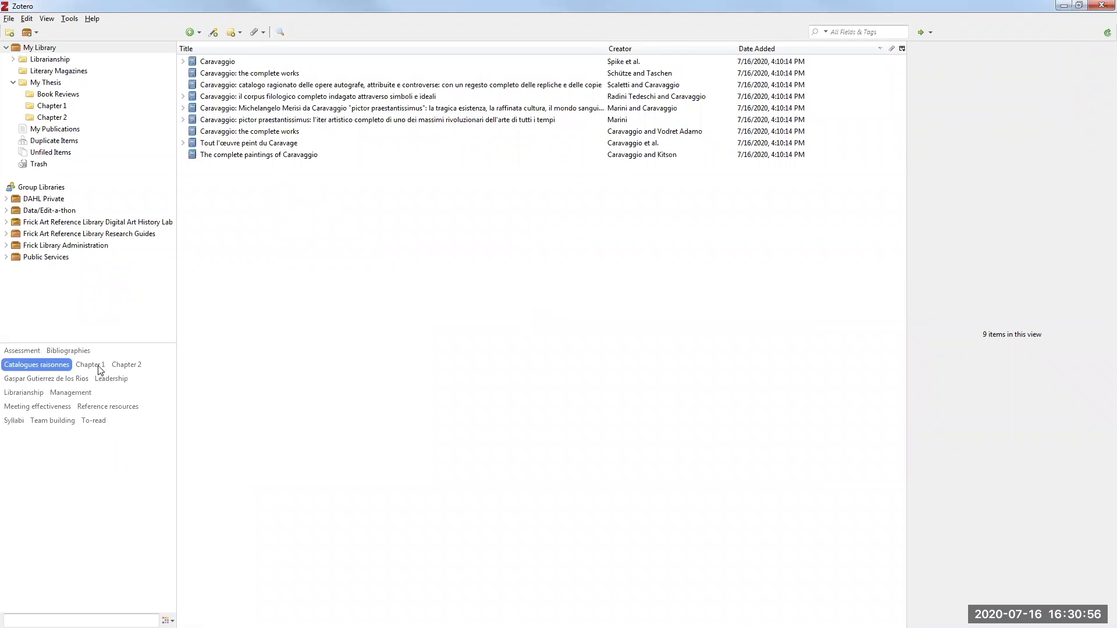
pyautogui.click(318, 97)
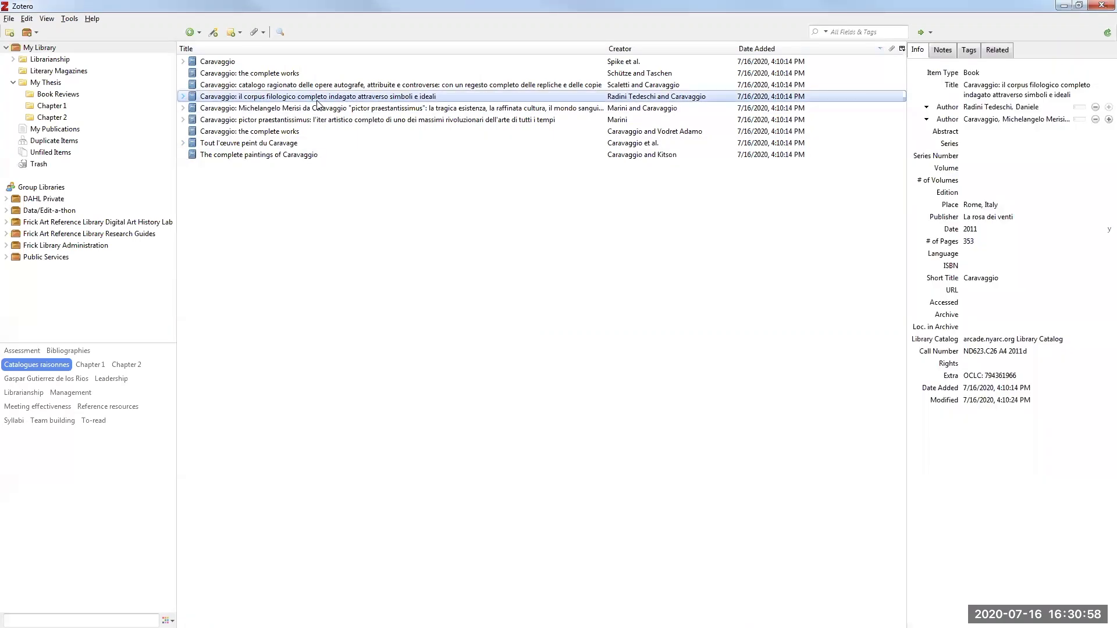
pyautogui.click(320, 120)
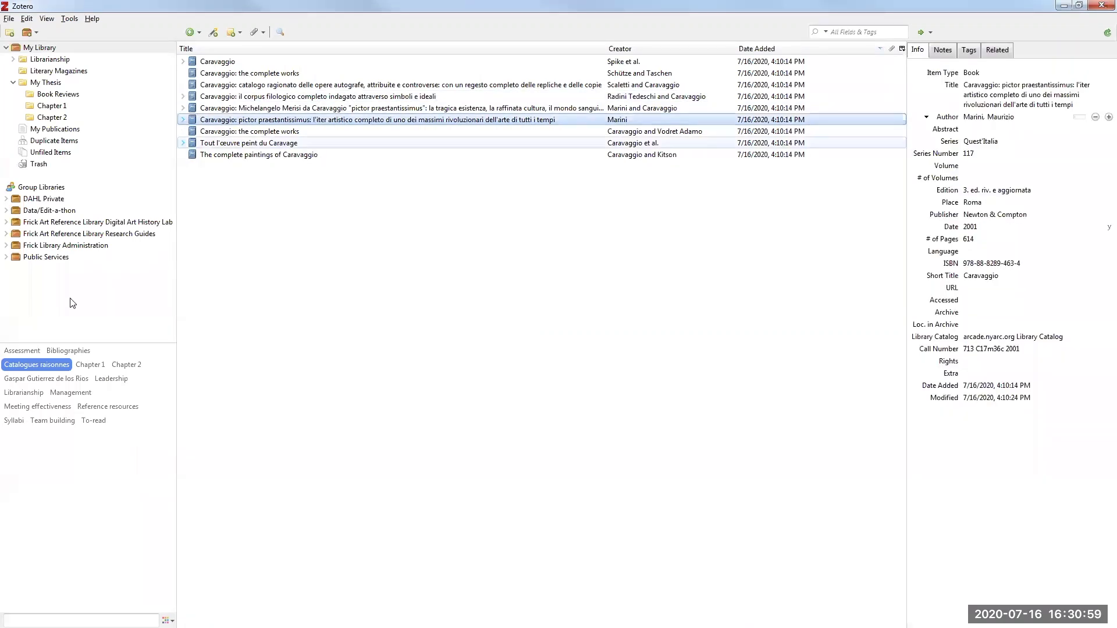
pyautogui.click(38, 370)
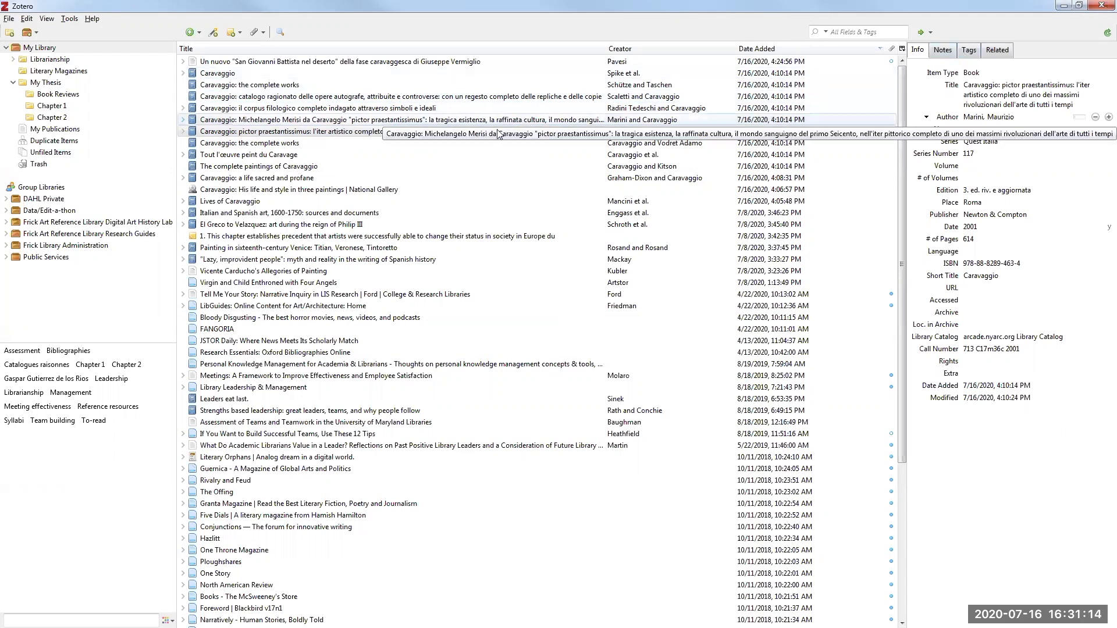
# Add the tag "Chapter 3" to the National Gallery video "Caravaggio: His life and style in three paintings"
pyautogui.click(349, 191)
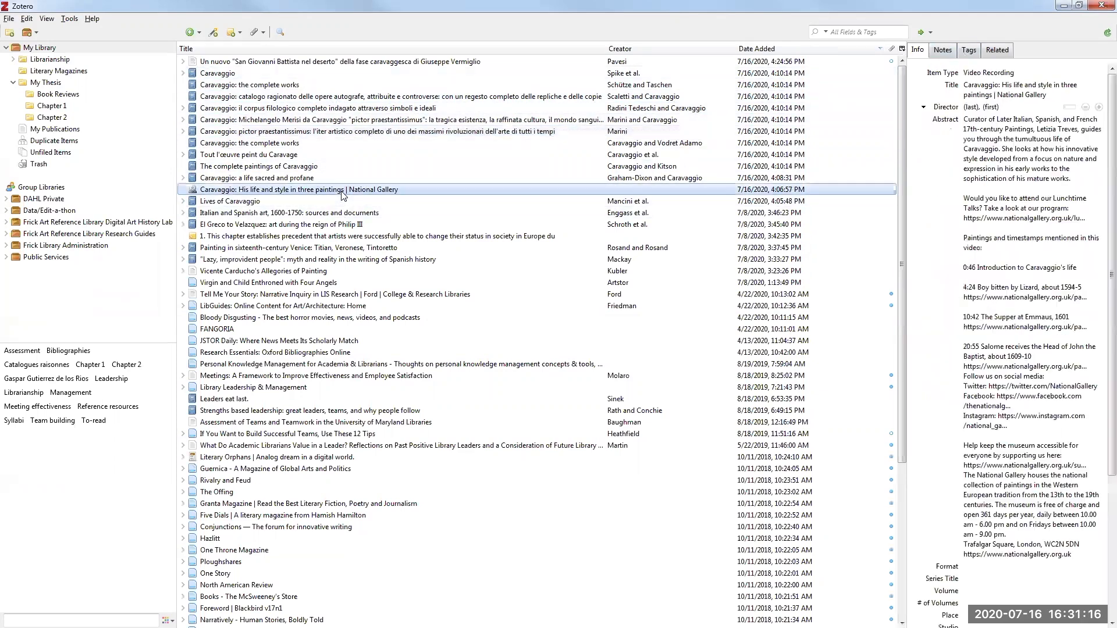
pyautogui.click(969, 51)
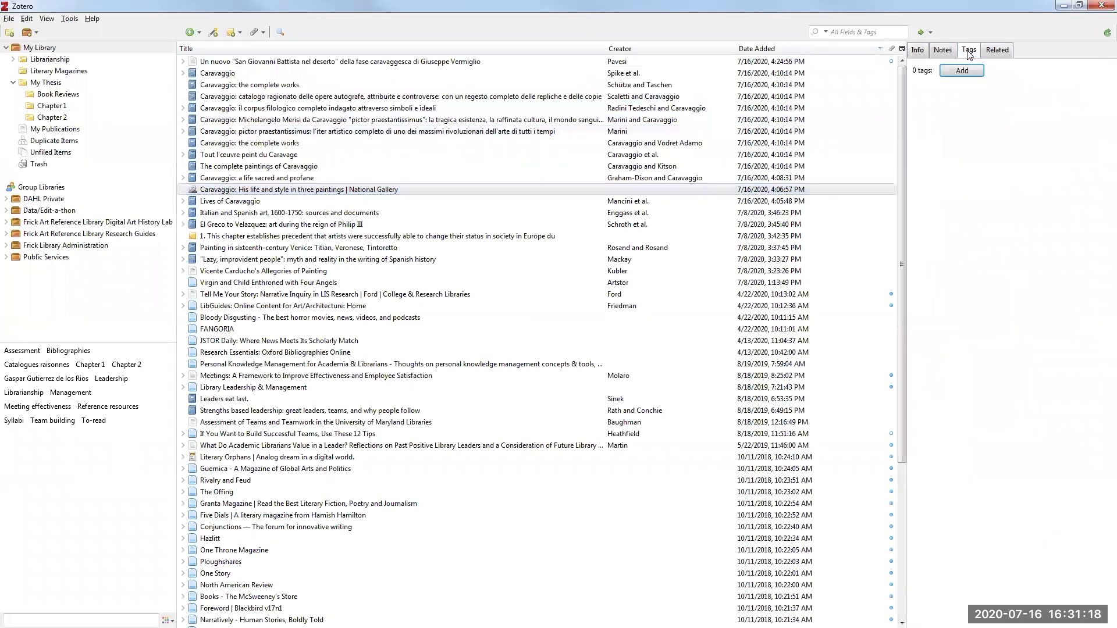
pyautogui.click(962, 71)
pyautogui.write('Chapter ')
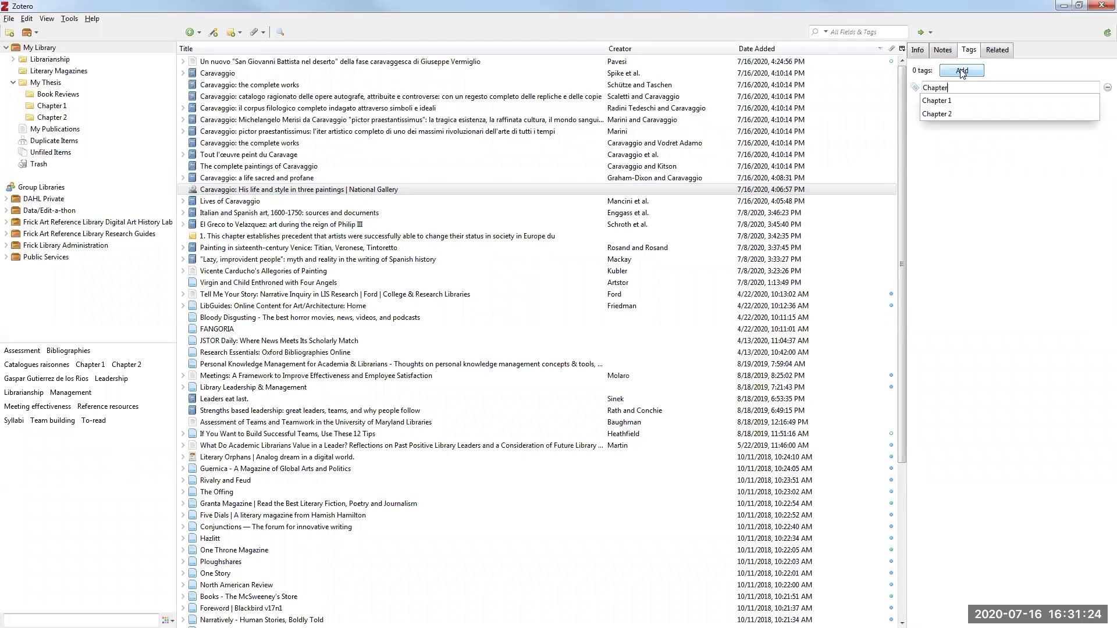
pyautogui.write('3')
pyautogui.click(961, 70)
# Add the tag "Chapter 3" to the book "Caravaggio: catalogo ragionato delle opere autografe"
pyautogui.click(277, 98)
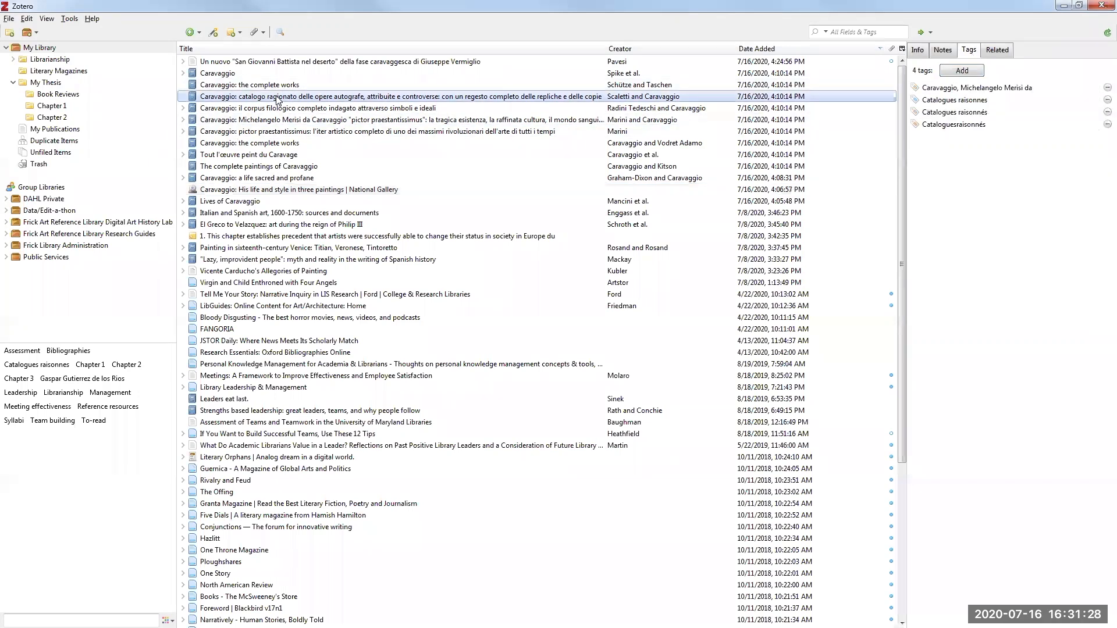
pyautogui.click(963, 70)
pyautogui.write('Cha')
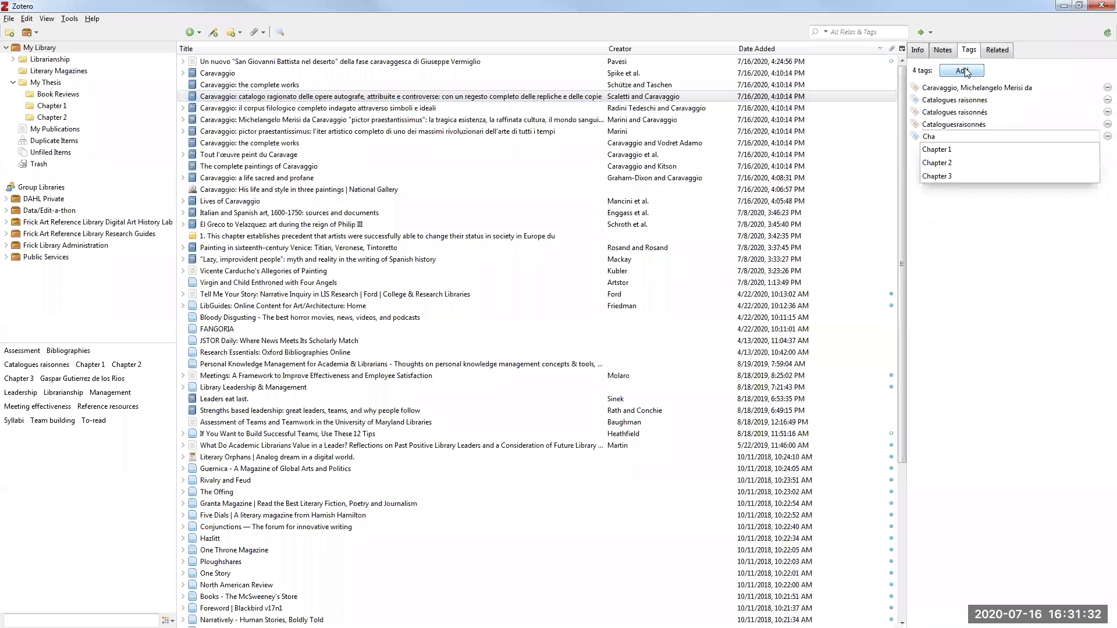
pyautogui.write('pter 3')
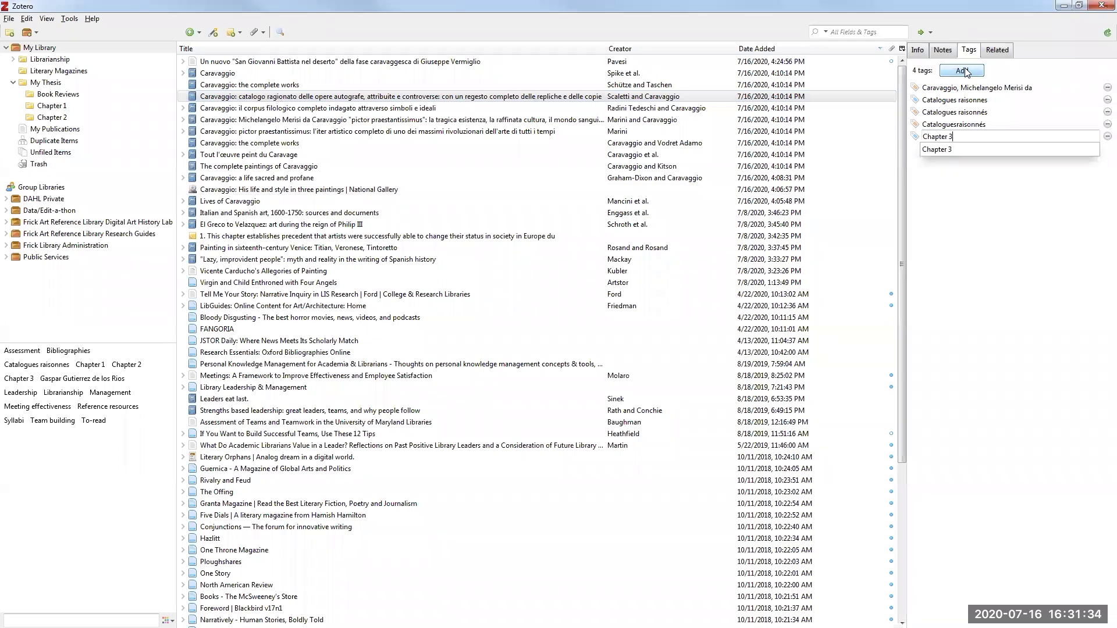
pyautogui.press('Return')
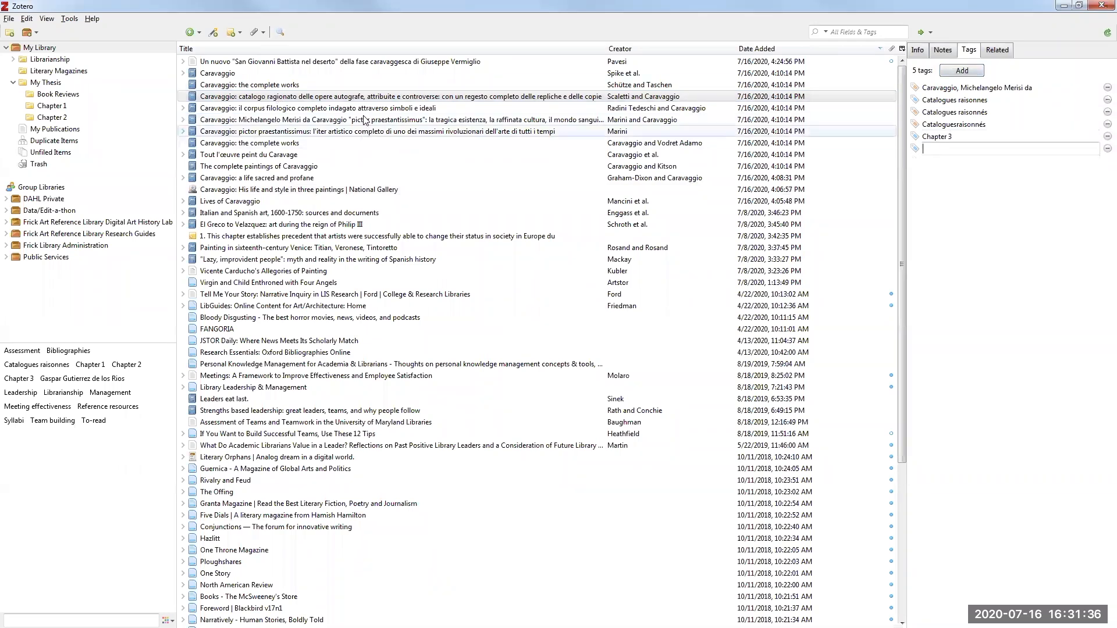
# Add the existing "Chapter 3" tag to the book "Caravaggio: il corpus filologico completo indagato attraverso simboli e ideali"
pyautogui.click(358, 109)
pyautogui.click(963, 72)
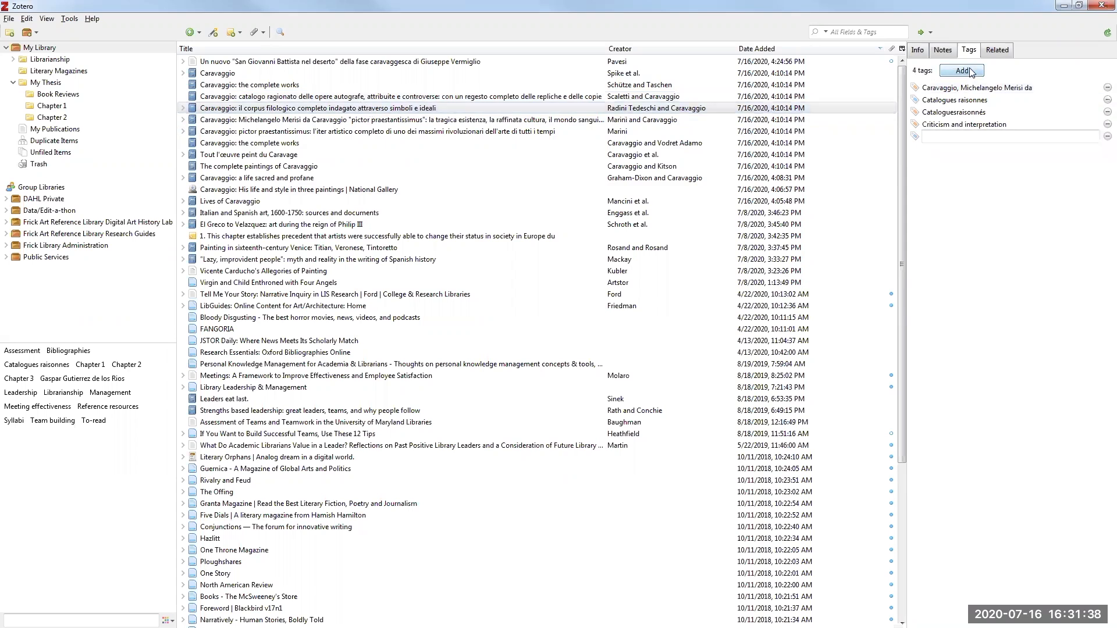
pyautogui.write('Cha')
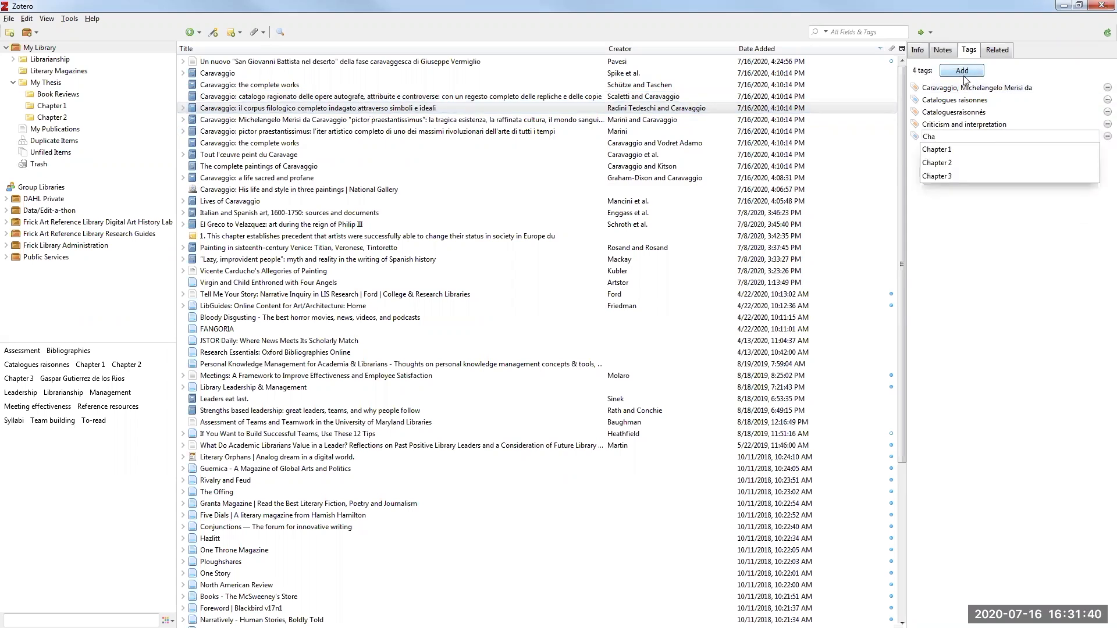
pyautogui.click(954, 176)
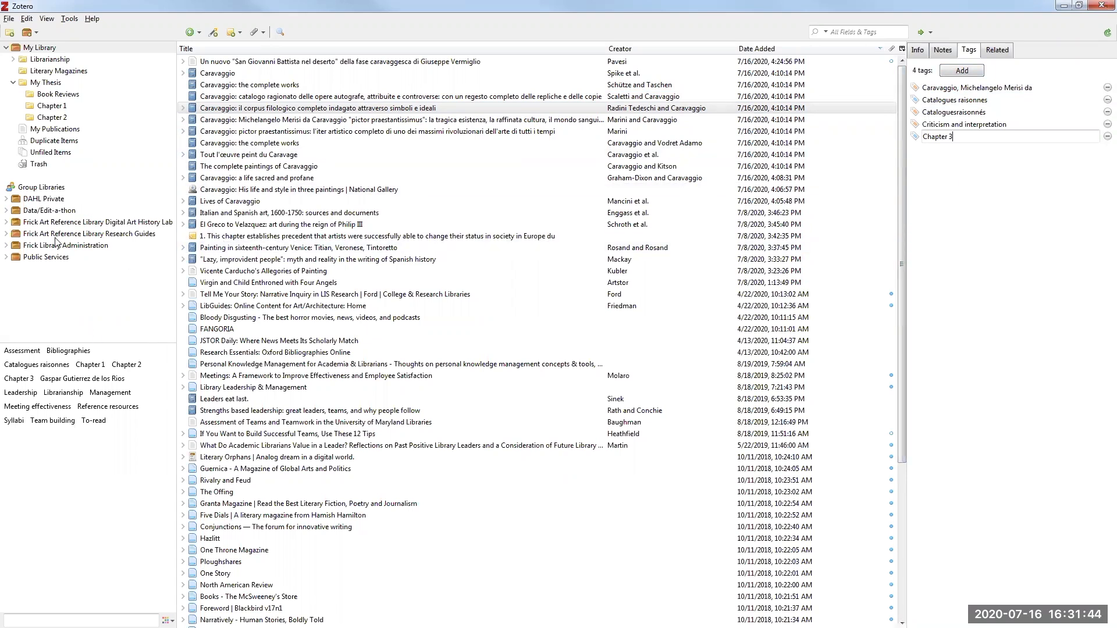
# Filter My Library by the Chapter 3 tag, select the "il corpus filologico" book to view its tags, and clear the filter
pyautogui.click(18, 378)
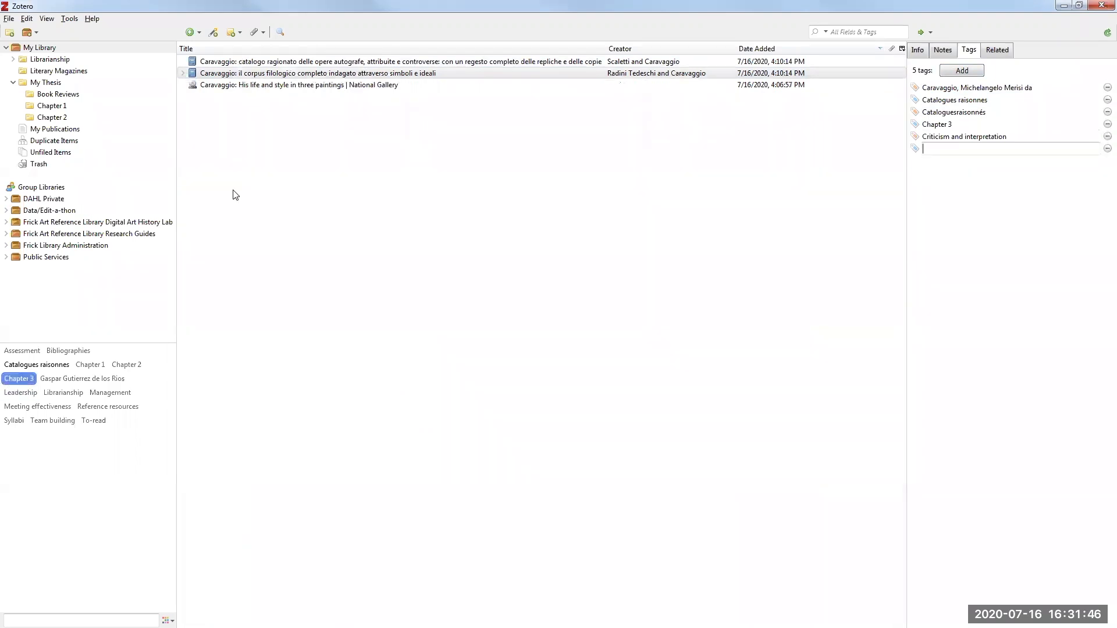
pyautogui.click(273, 74)
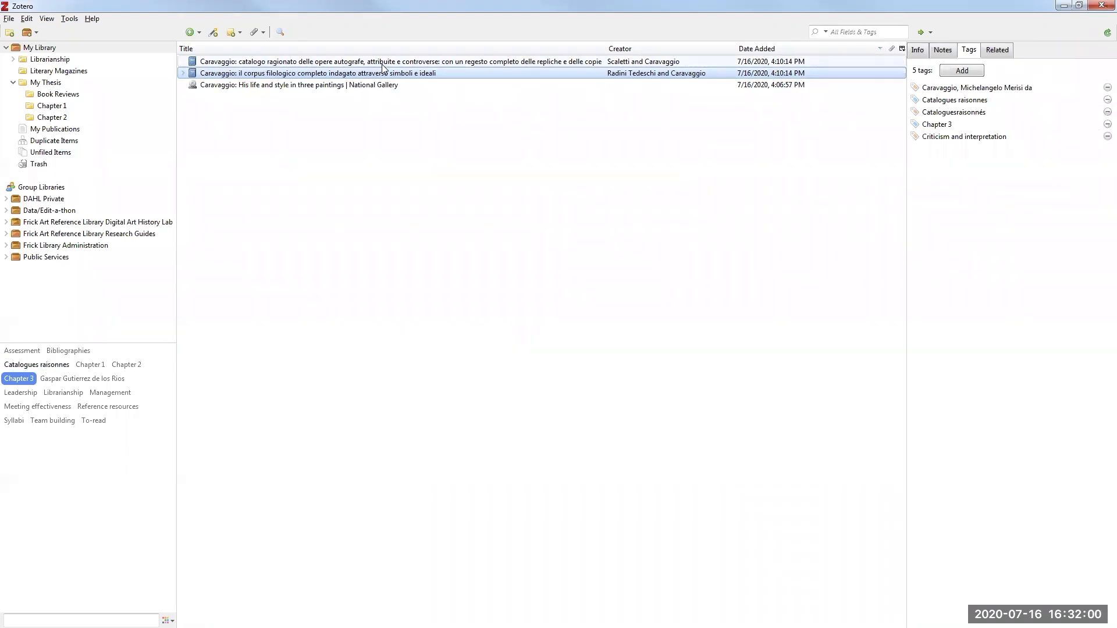
pyautogui.click(14, 381)
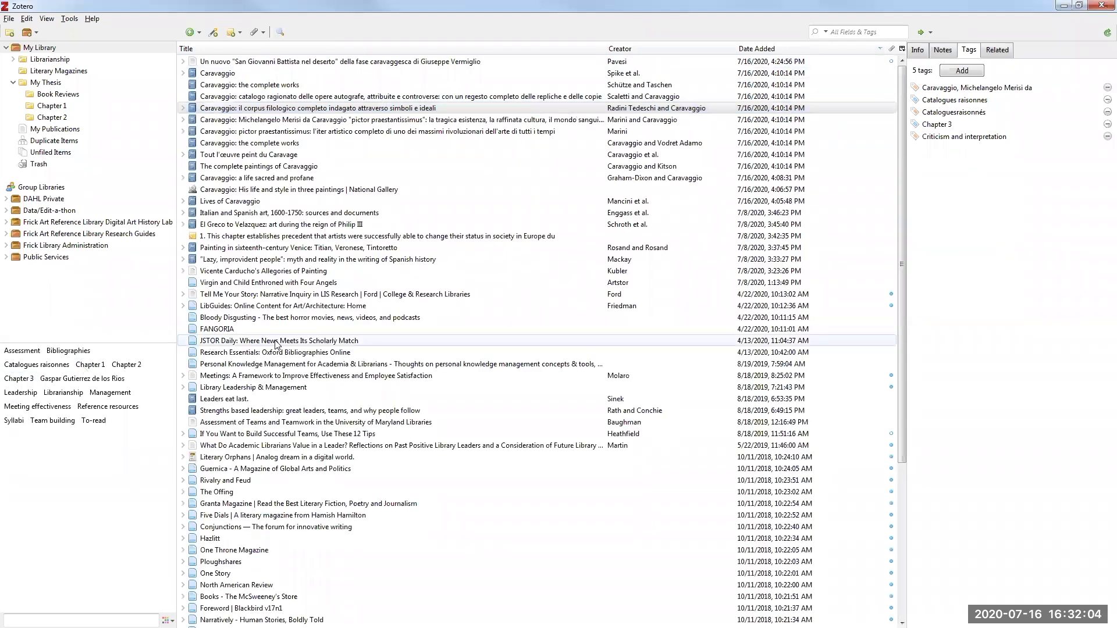
# Turn on the display of automatic tags in the tag selector
pyautogui.click(999, 92)
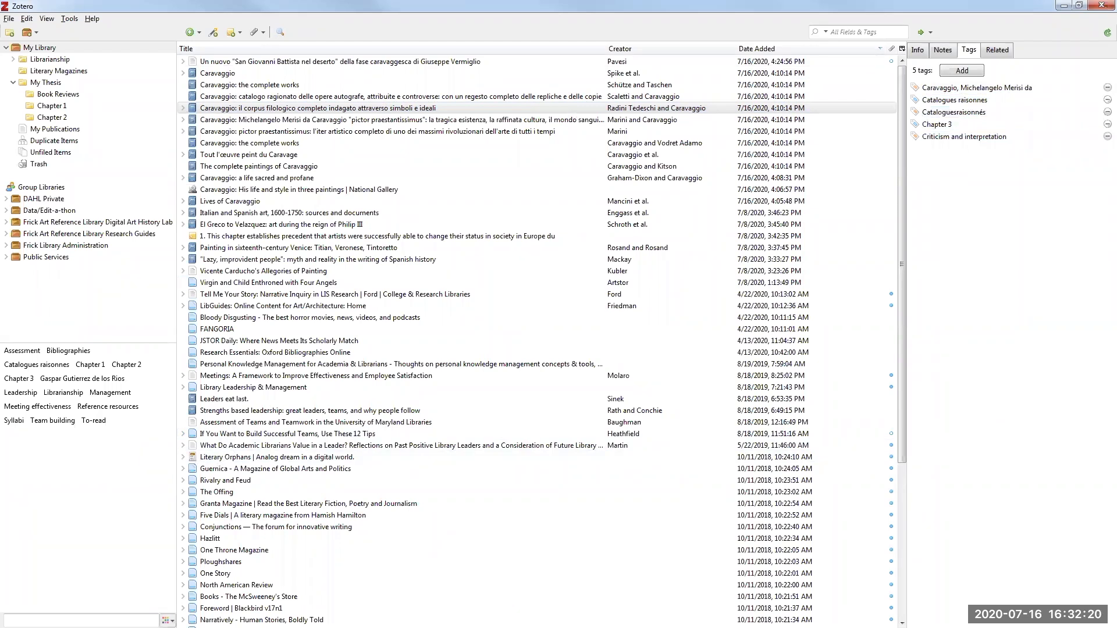
pyautogui.click(167, 620)
pyautogui.click(192, 598)
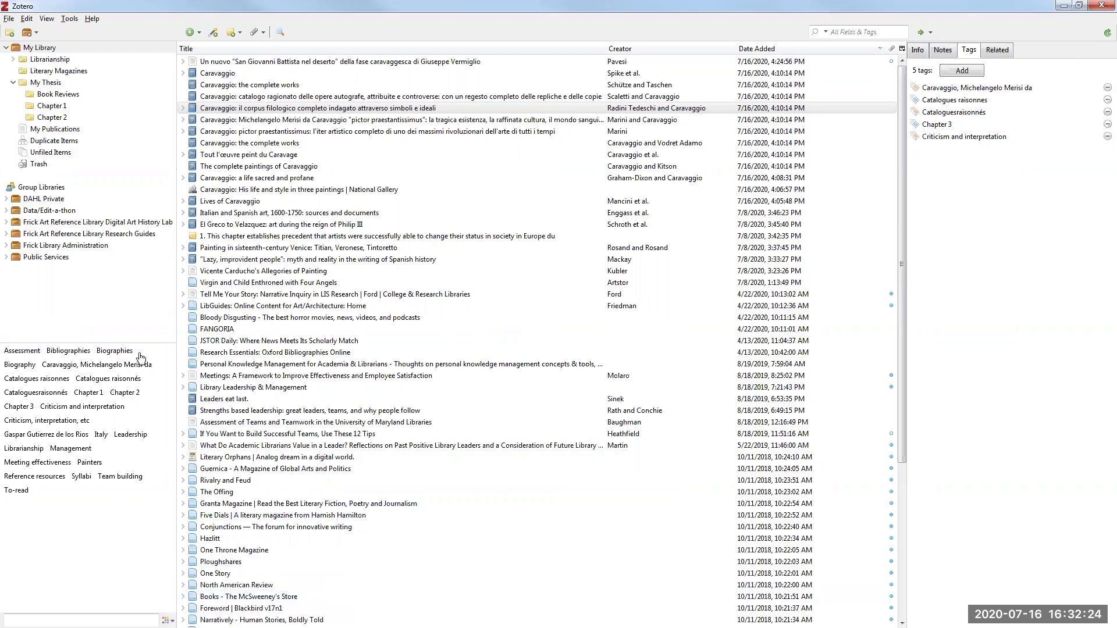
# Hide automatic tags in the tag selector for My Library
pyautogui.click(46, 462)
pyautogui.click(167, 621)
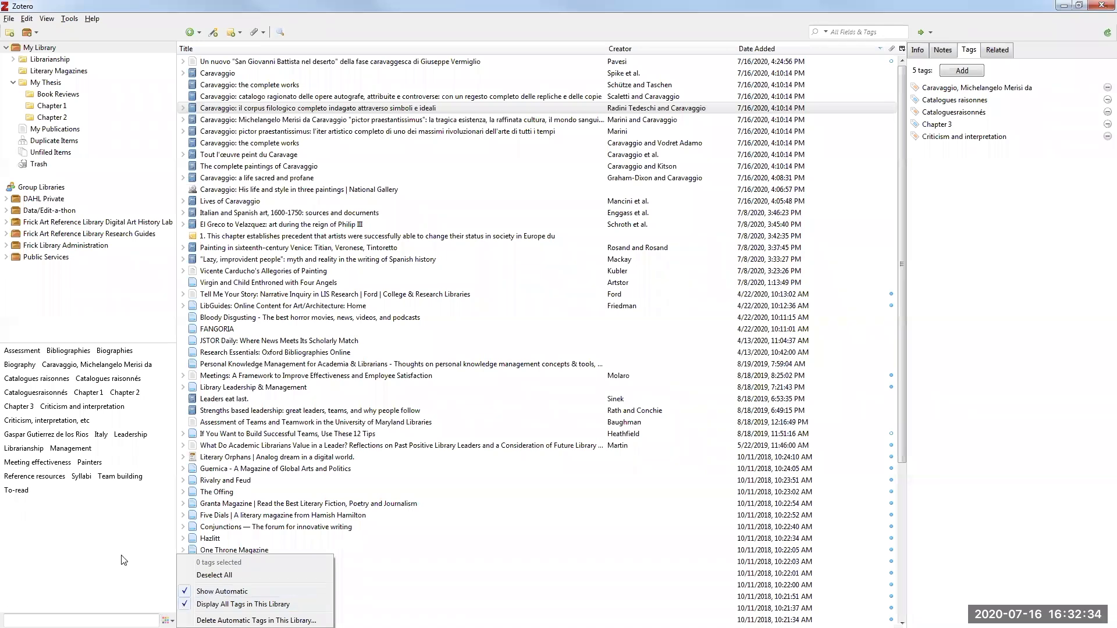
pyautogui.click(106, 542)
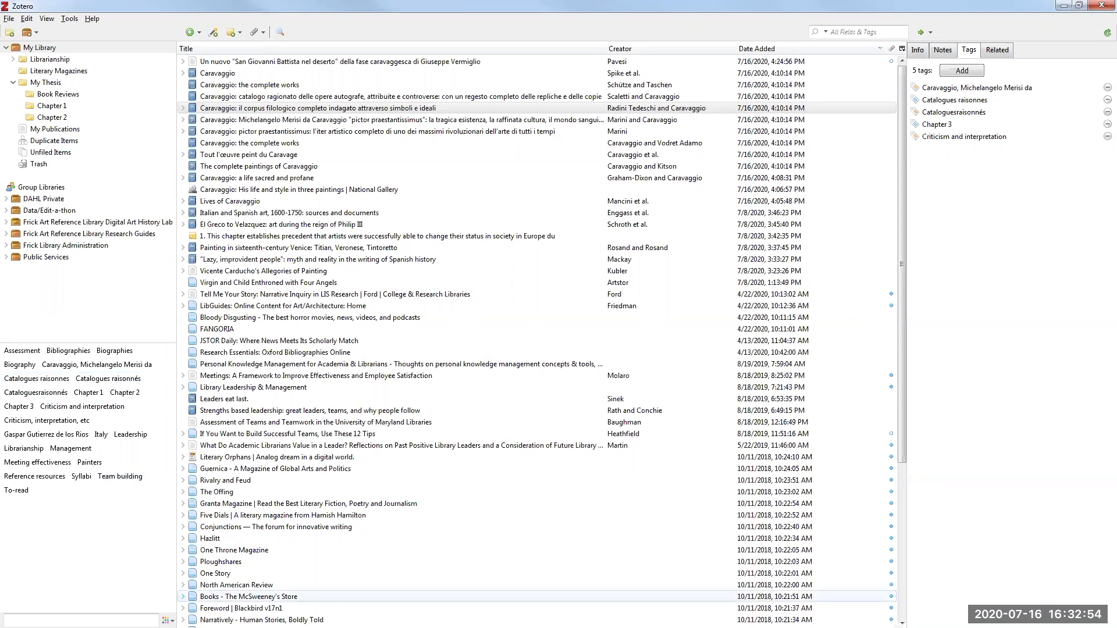
pyautogui.click(168, 621)
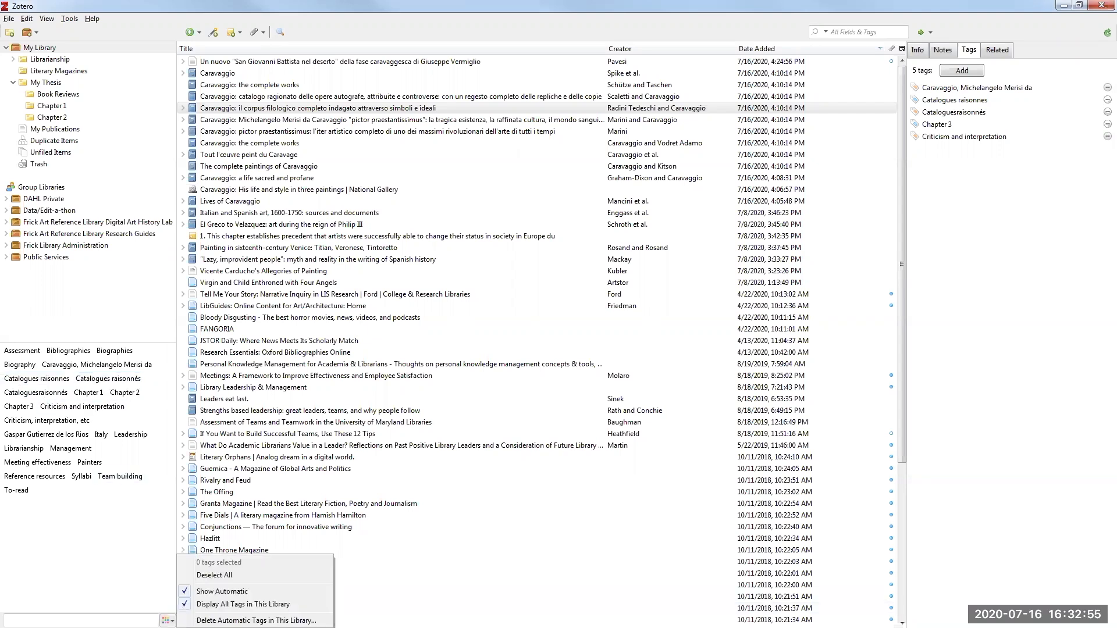
pyautogui.click(184, 594)
# Delete all automatic tags in My Library and confirm the deletion
pyautogui.click(167, 621)
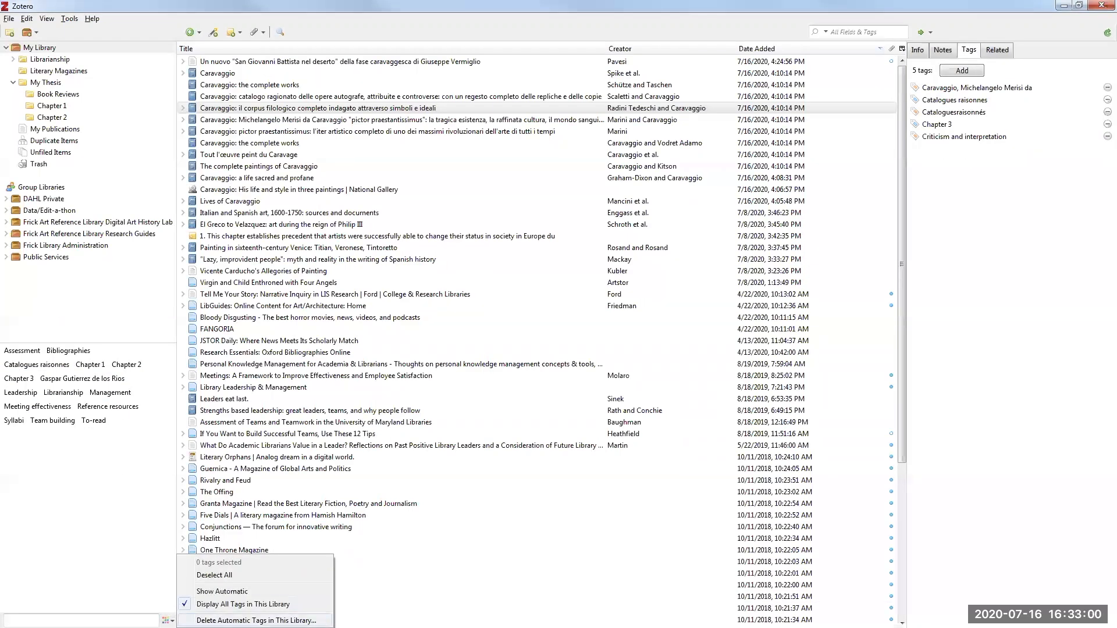
pyautogui.click(256, 621)
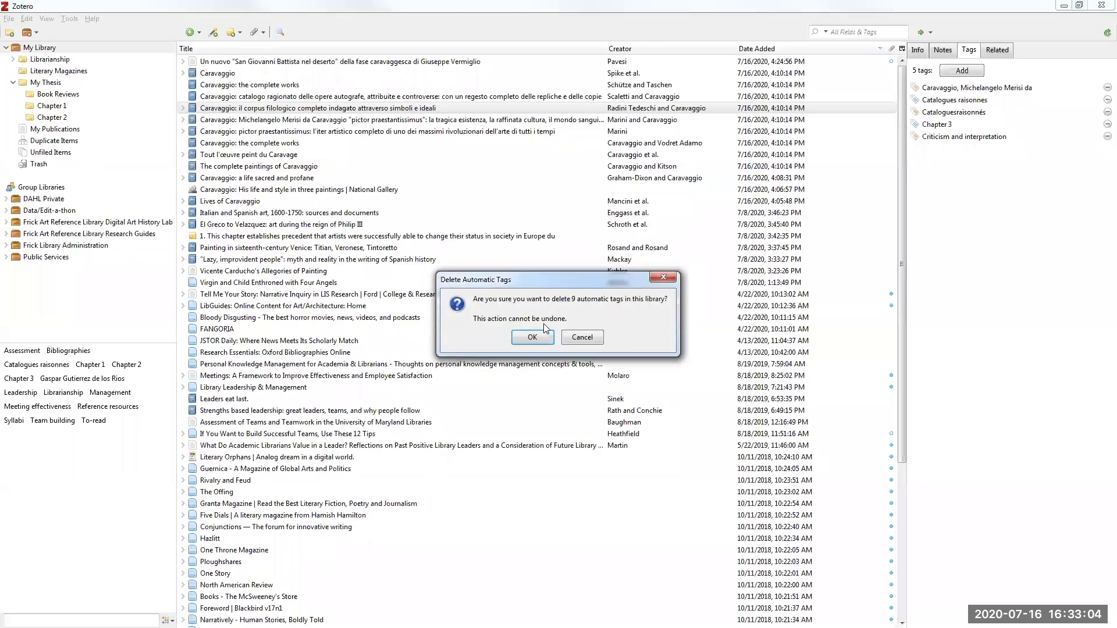
pyautogui.click(532, 338)
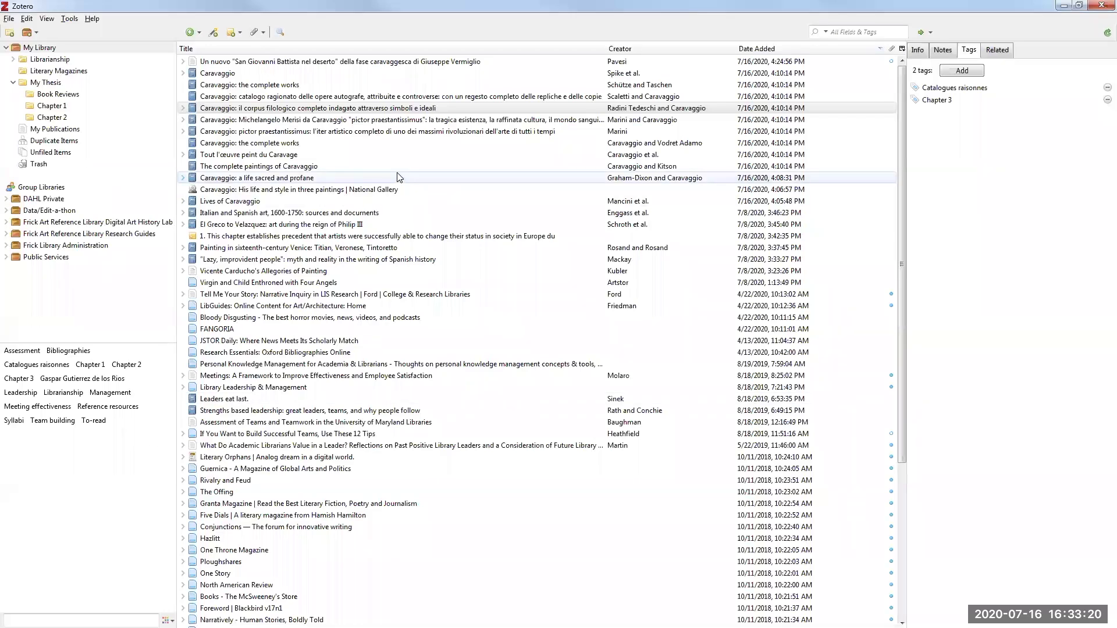
# Collapse the My Thesis collection and create a new top-level collection named Caravaggio in My Library
pyautogui.click(14, 85)
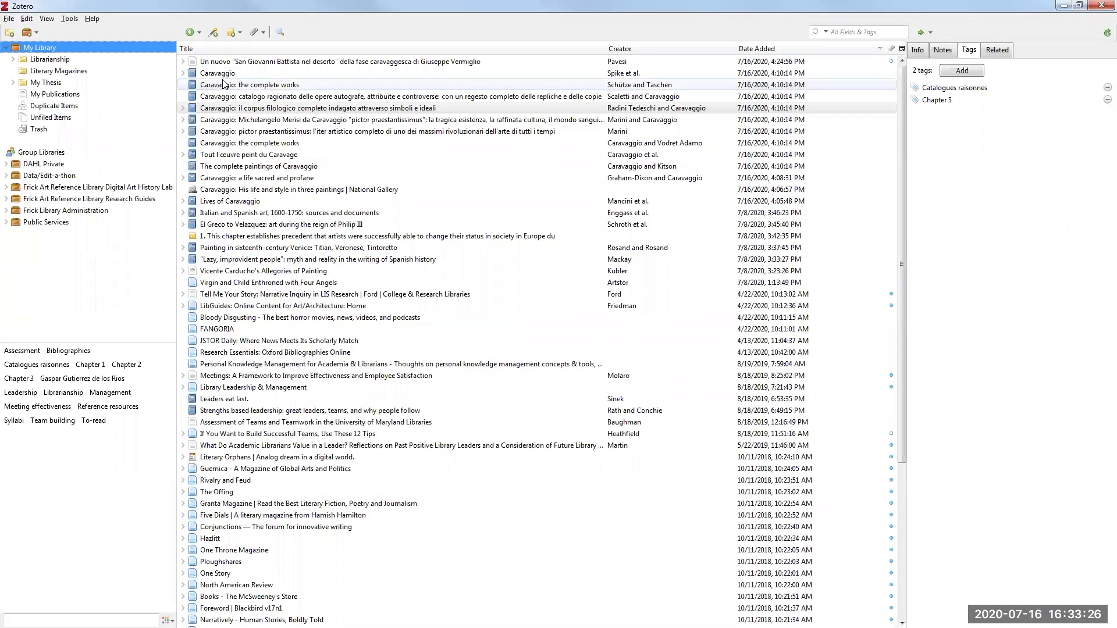
pyautogui.rightClick(32, 52)
pyautogui.click(24, 52)
pyautogui.rightClick(25, 53)
pyautogui.click(53, 73)
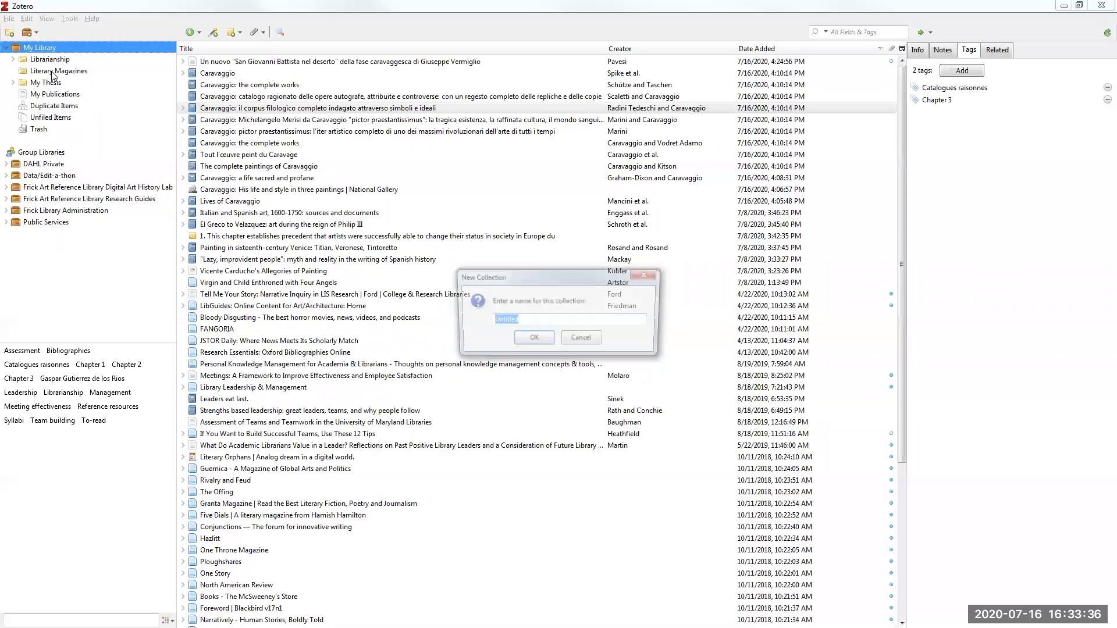
pyautogui.write('Cra')
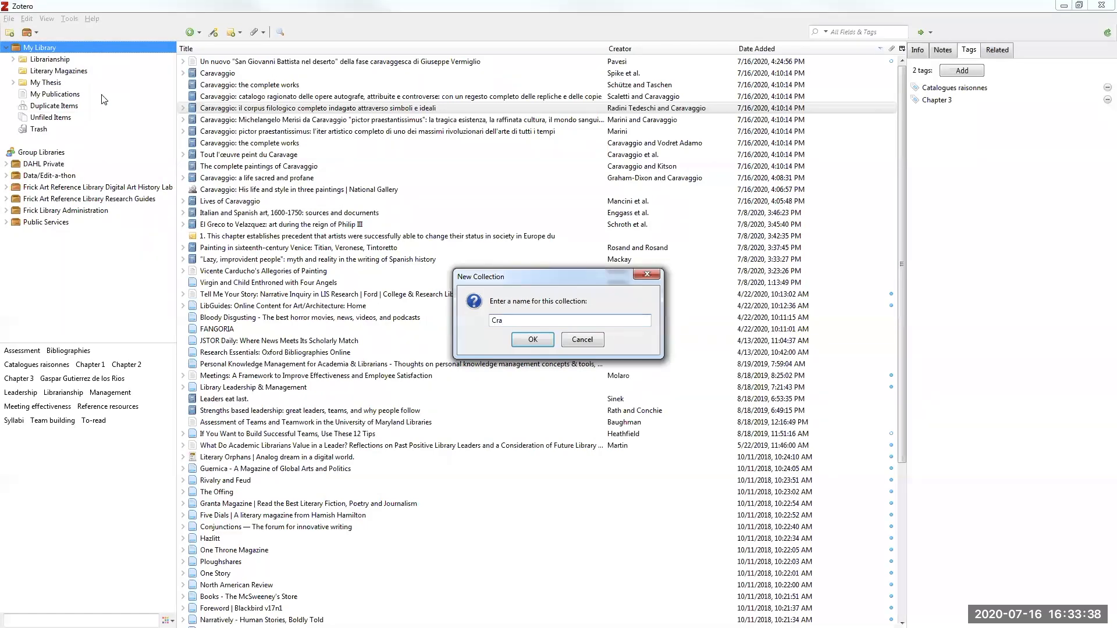
pyautogui.write('avaggio')
pyautogui.click(531, 340)
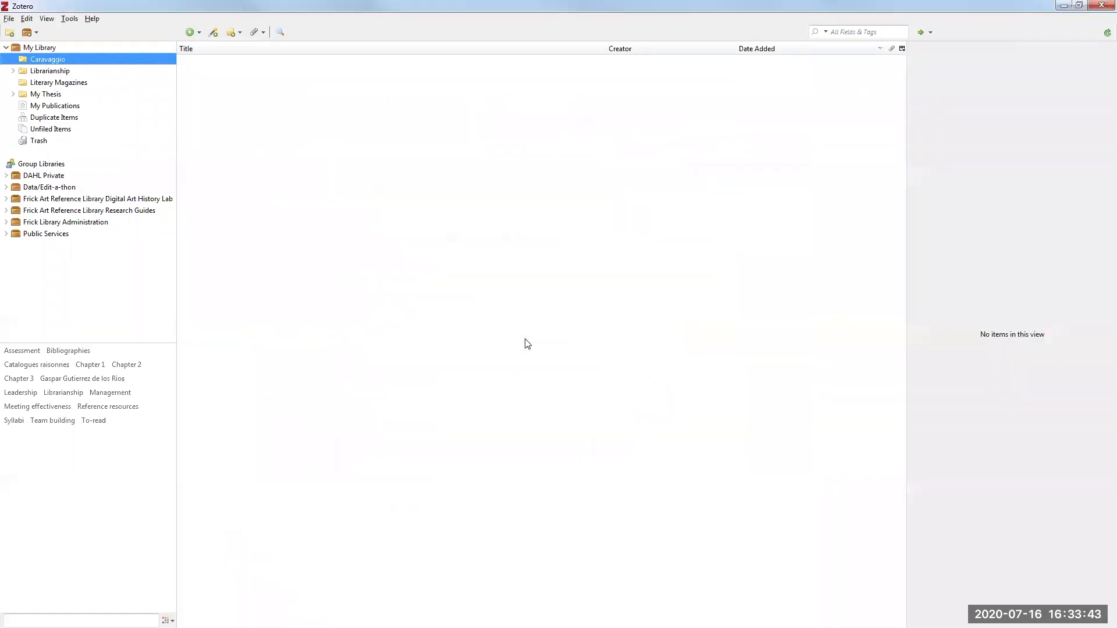
# Add the library items from "Un nuovo San Giovanni Battista nel deserto" through "Caravaggio: His life and style in three paintings" to the Caravaggio collection
pyautogui.click(46, 49)
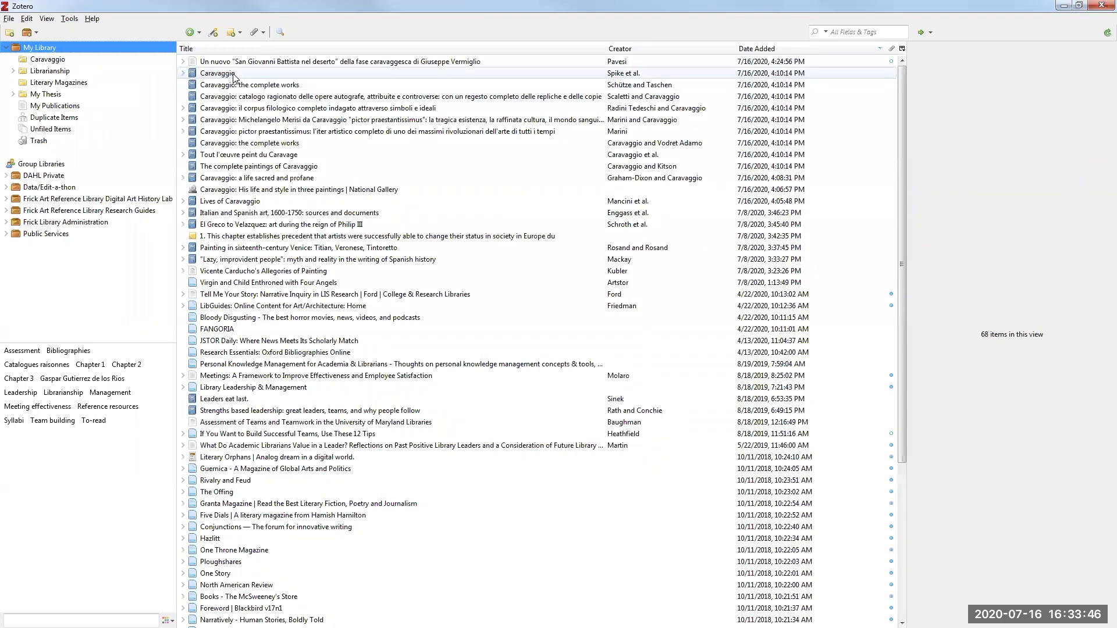
pyautogui.click(237, 73)
pyautogui.click(237, 64)
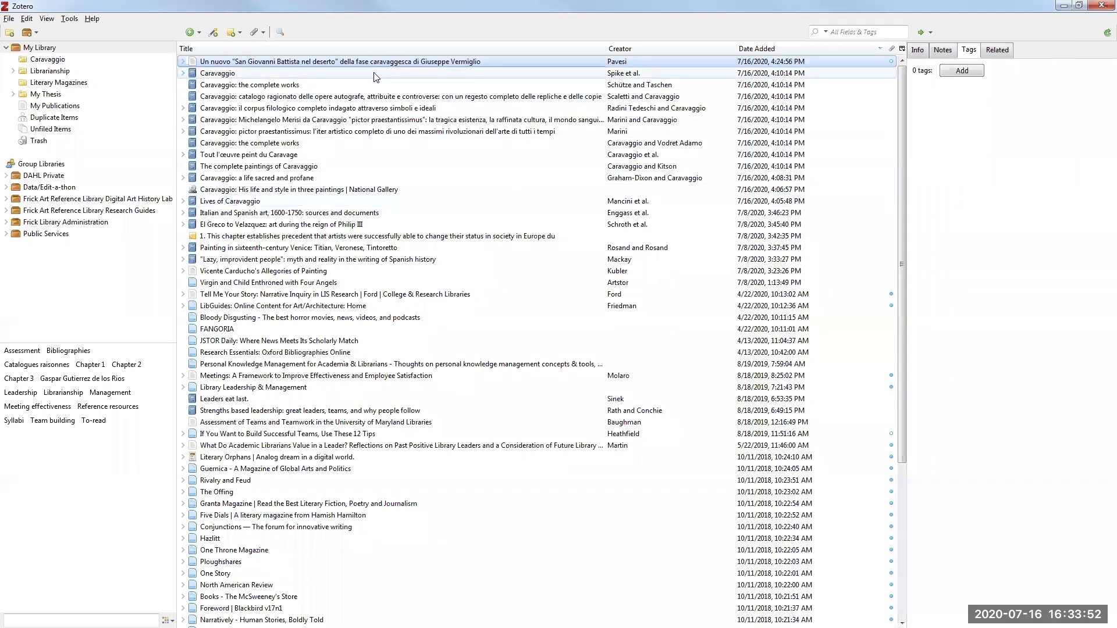
pyautogui.keyDown('shift'); pyautogui.click(347, 191); pyautogui.keyUp('shift')
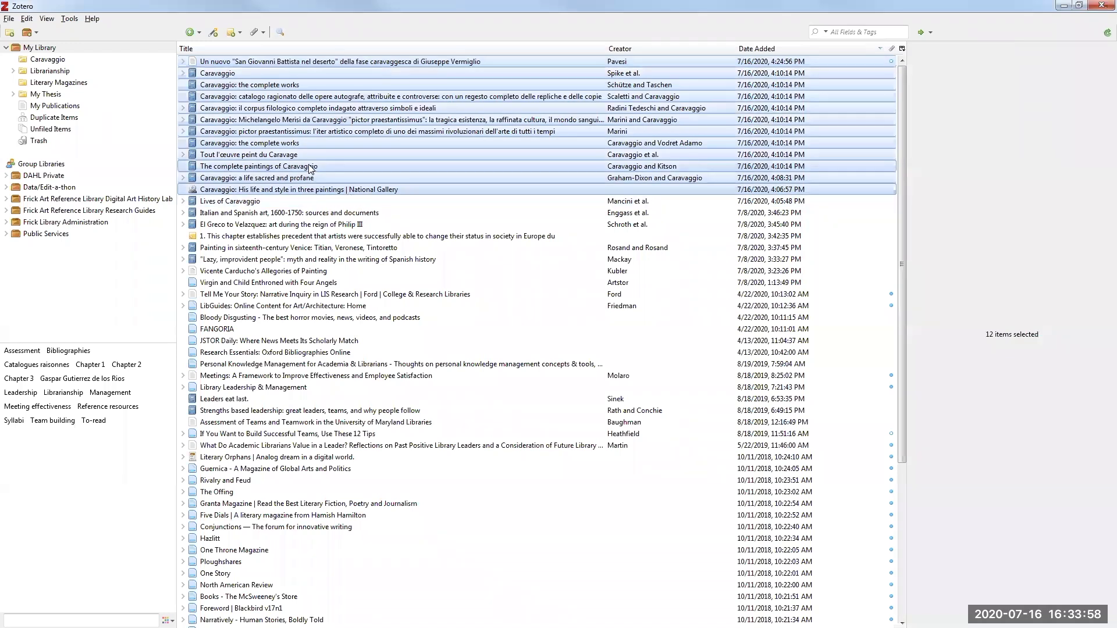
pyautogui.moveTo(310, 169); pyautogui.dragTo(83, 66)
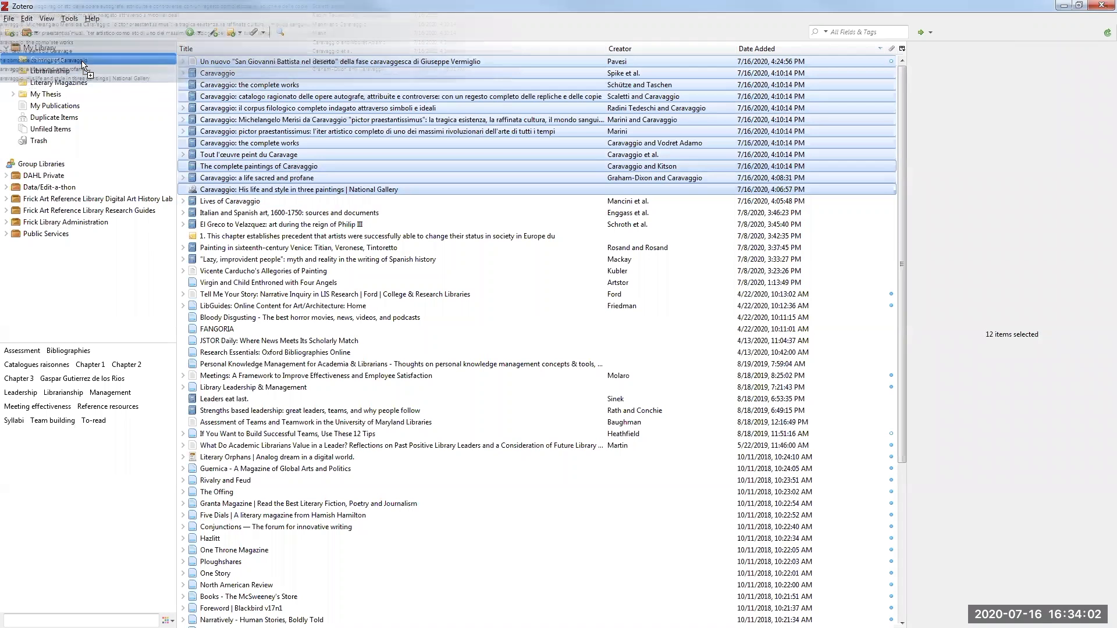
pyautogui.moveTo(83, 65); pyautogui.dragTo(84, 65)
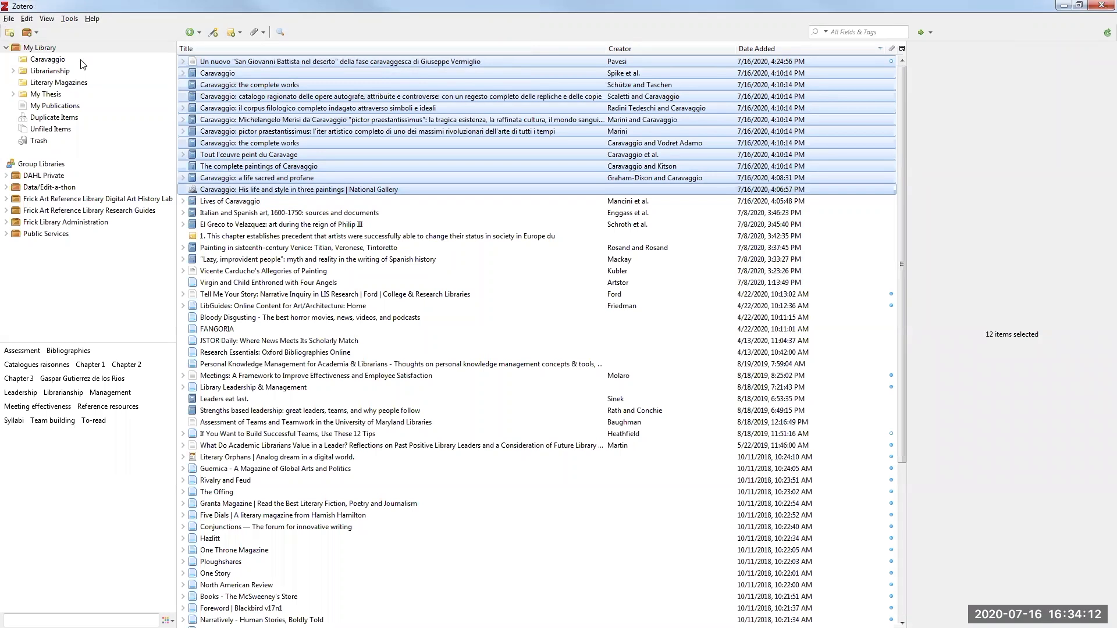
# Look through the full My Library list, then view the contents of the Caravaggio collection
pyautogui.click(315, 153)
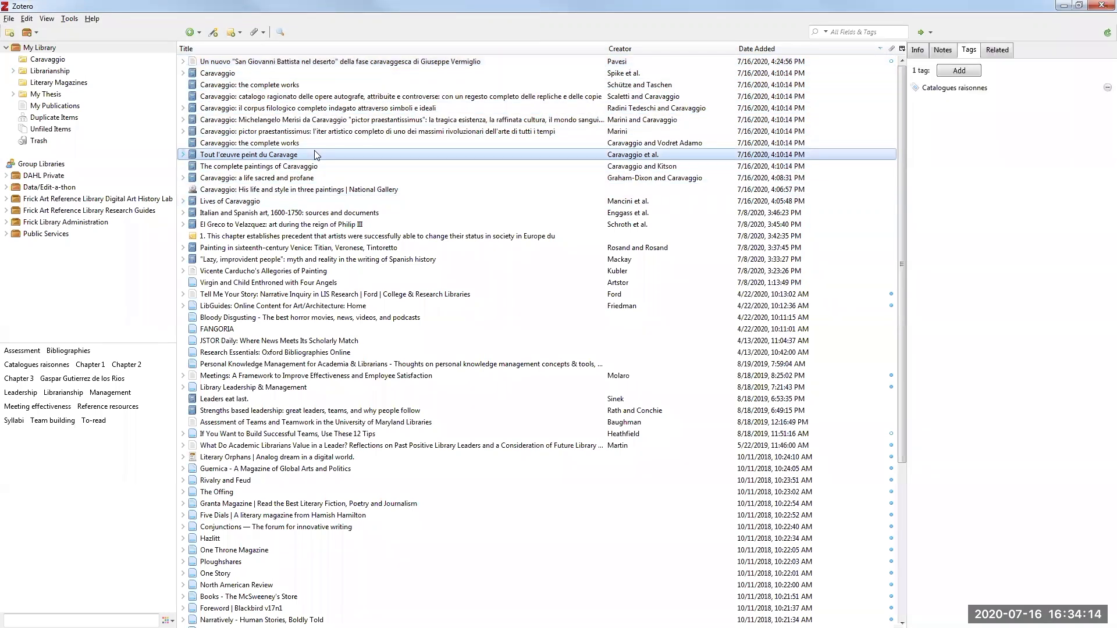
pyautogui.scroll(-6, 337, 124)
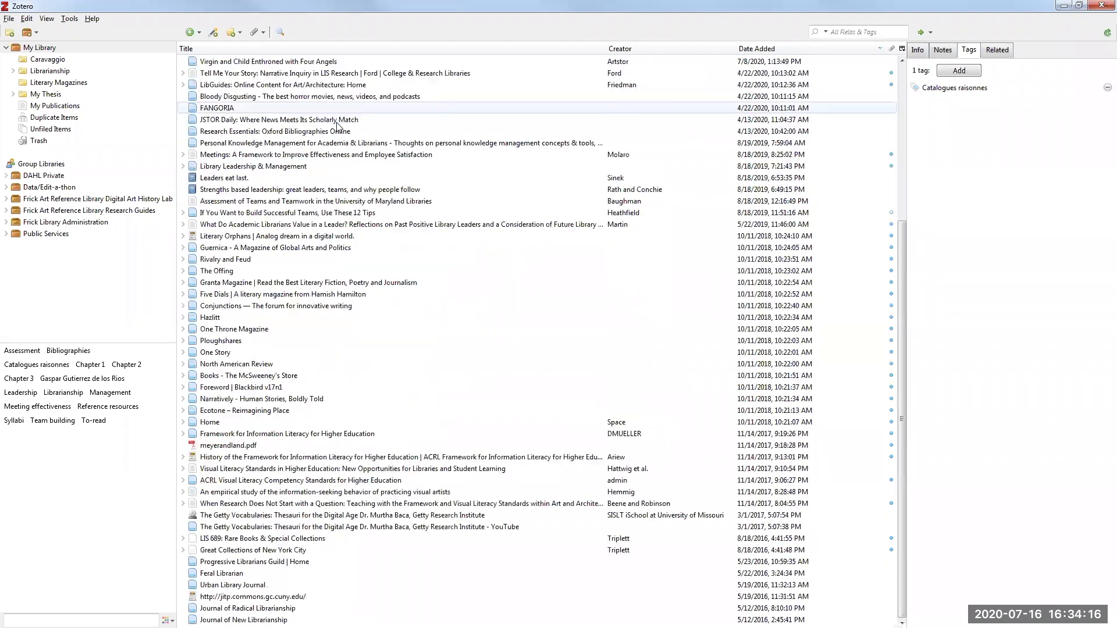
pyautogui.scroll(6, 337, 138)
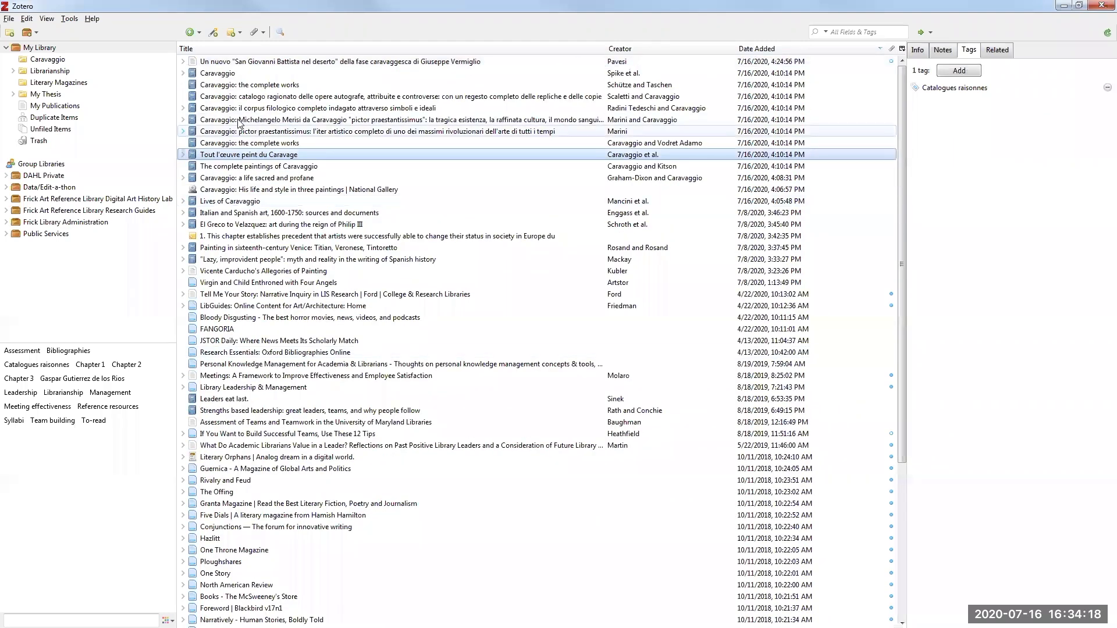
pyautogui.click(47, 59)
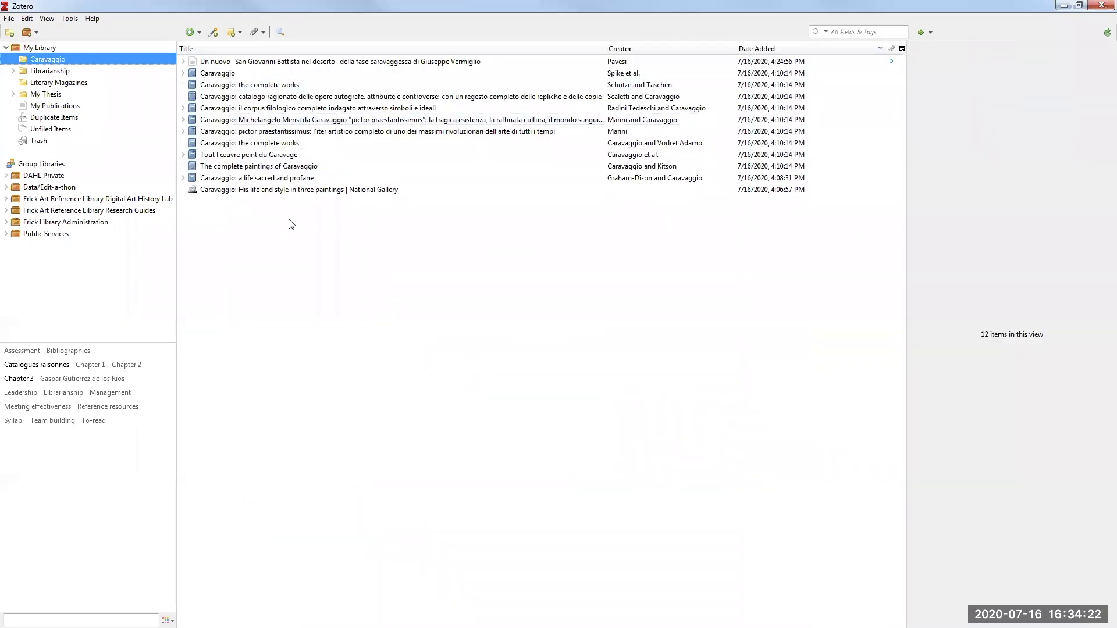
# Filter the Caravaggio collection by the Chapter 3 tag and check the tags of the "catalogo ragionato" item
pyautogui.click(19, 379)
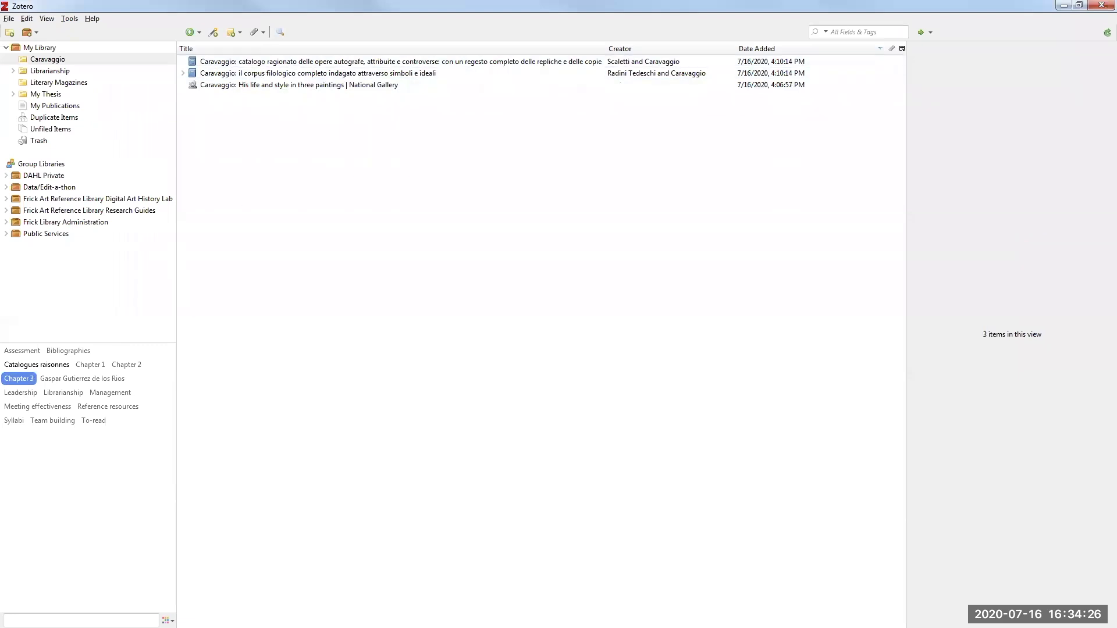
pyautogui.click(25, 379)
pyautogui.click(25, 379)
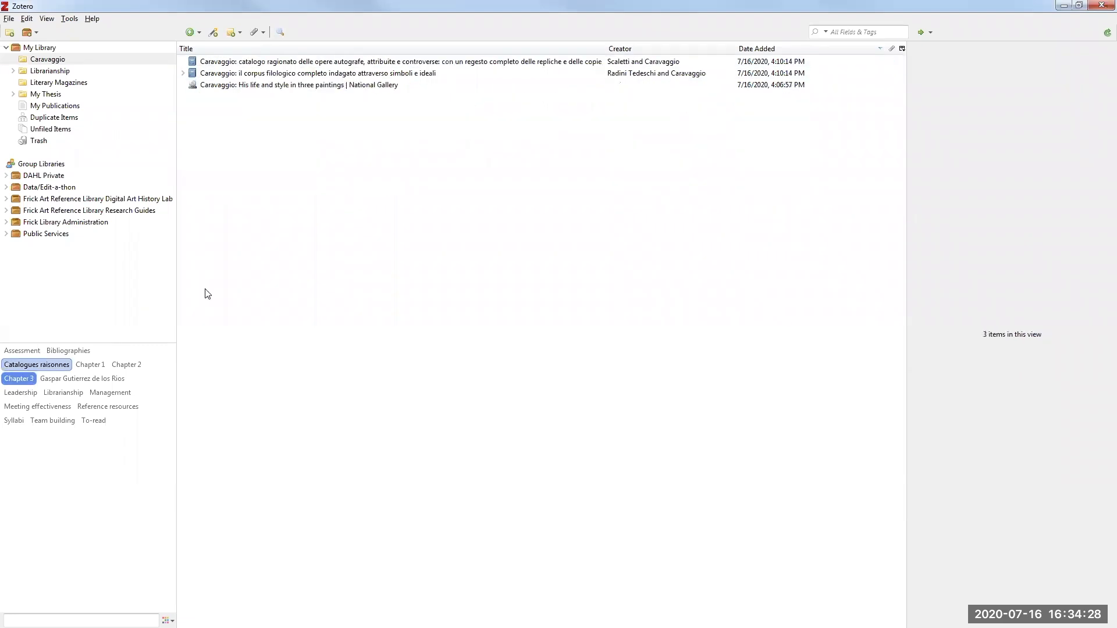
pyautogui.click(252, 62)
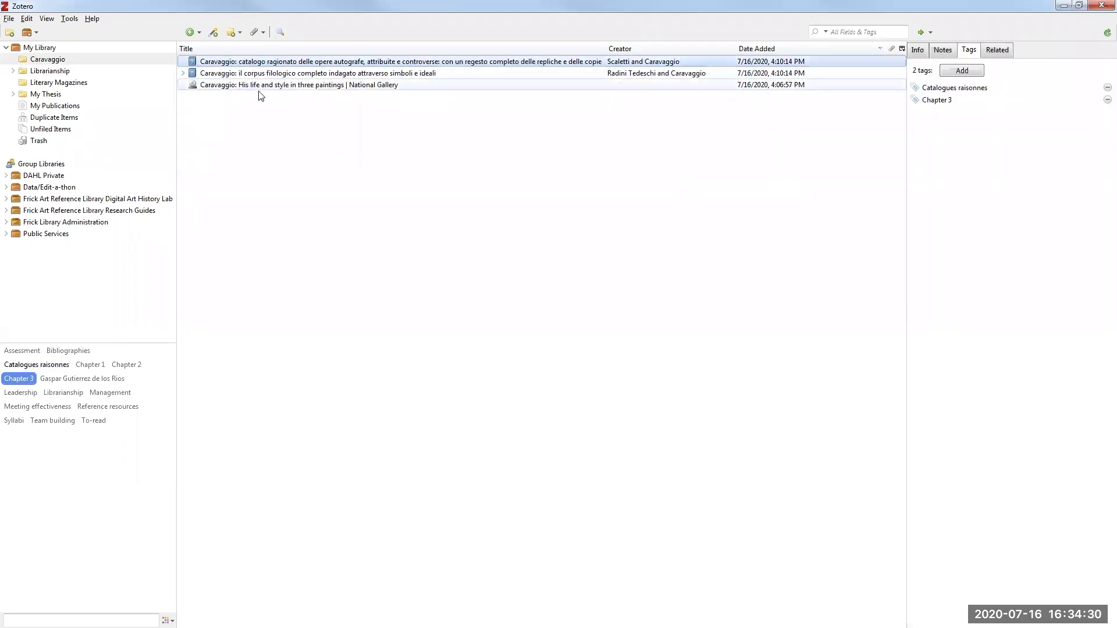
# Expand My Thesis and create a subcollection named Chapter 3 in it
pyautogui.click(13, 94)
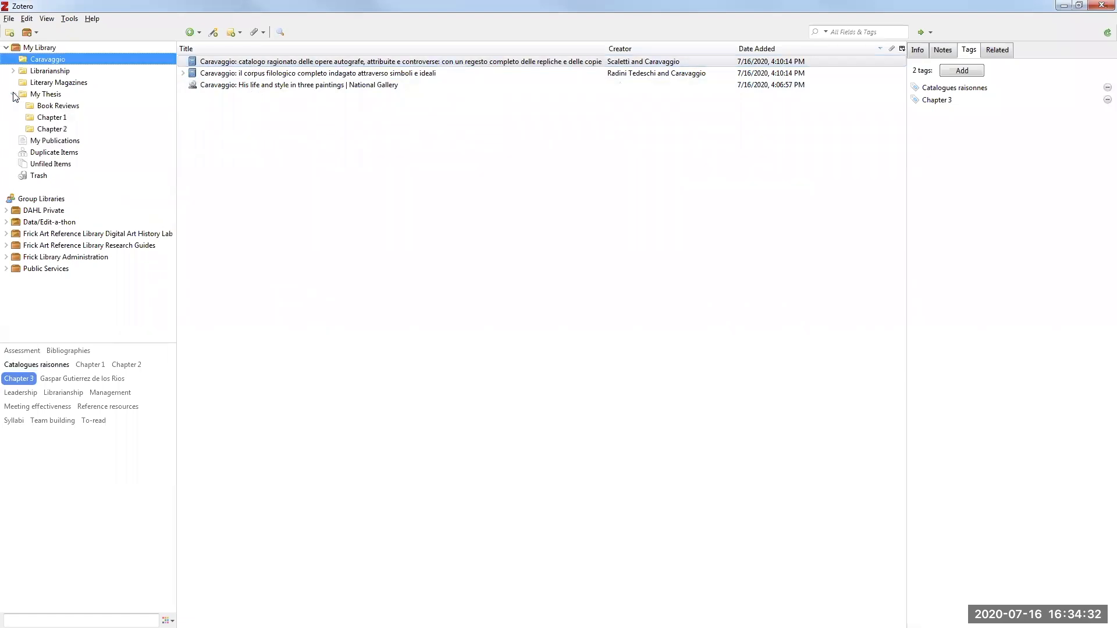
pyautogui.click(55, 94)
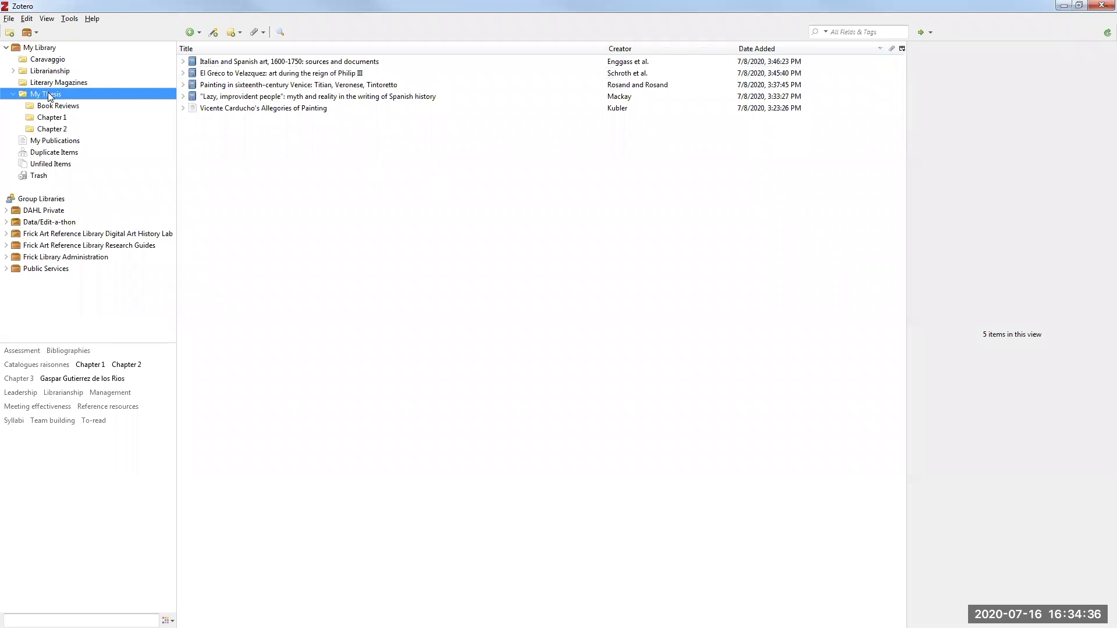
pyautogui.rightClick(49, 97)
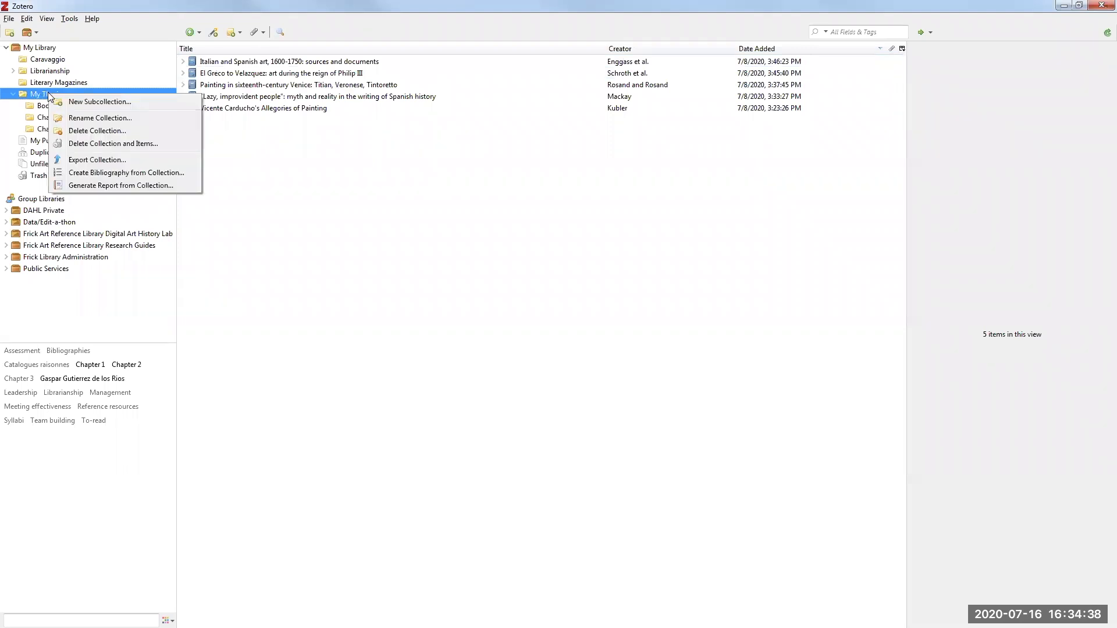
pyautogui.click(111, 102)
pyautogui.write('Chapter 3')
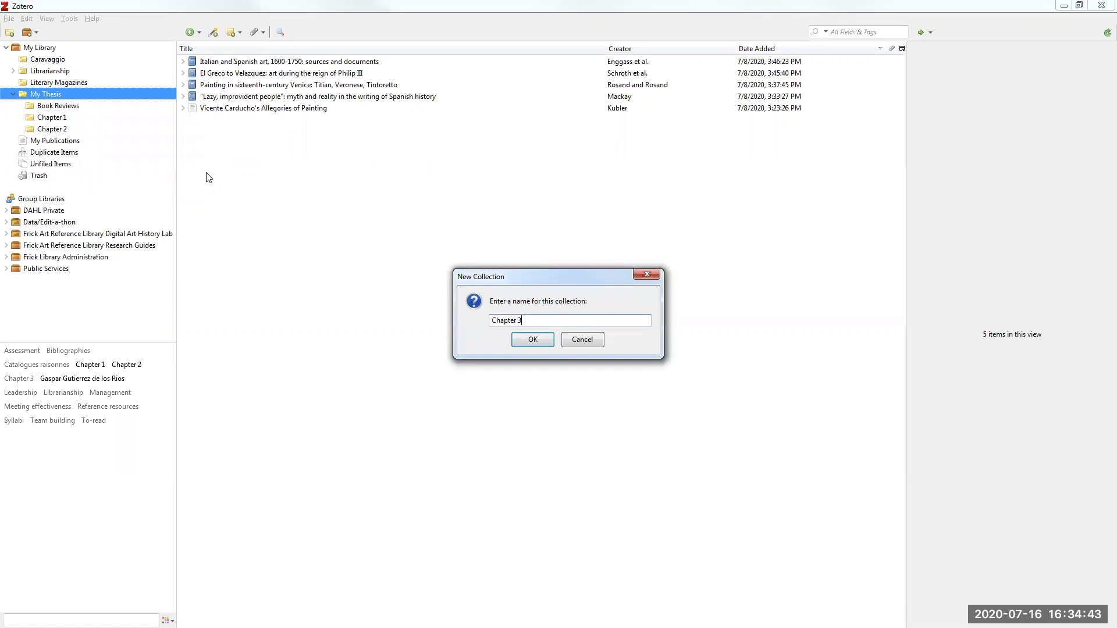
pyautogui.click(539, 340)
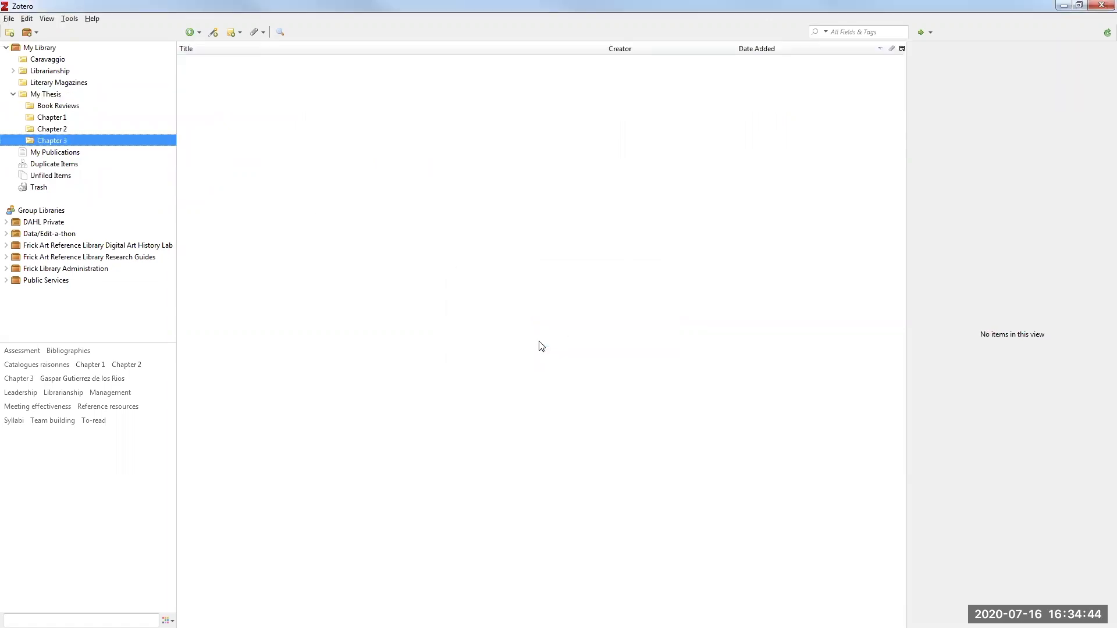
# Add all Caravaggio collection items tagged Chapter 3 to the Chapter 3 subcollection of My Thesis and open that subcollection
pyautogui.click(52, 61)
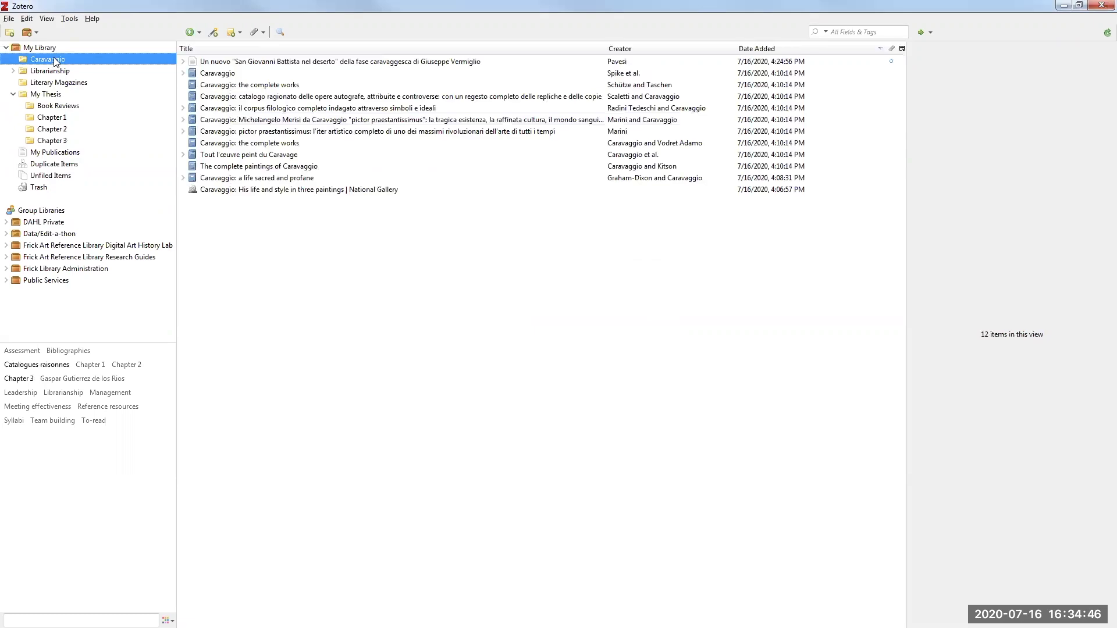
pyautogui.click(19, 379)
pyautogui.click(314, 62)
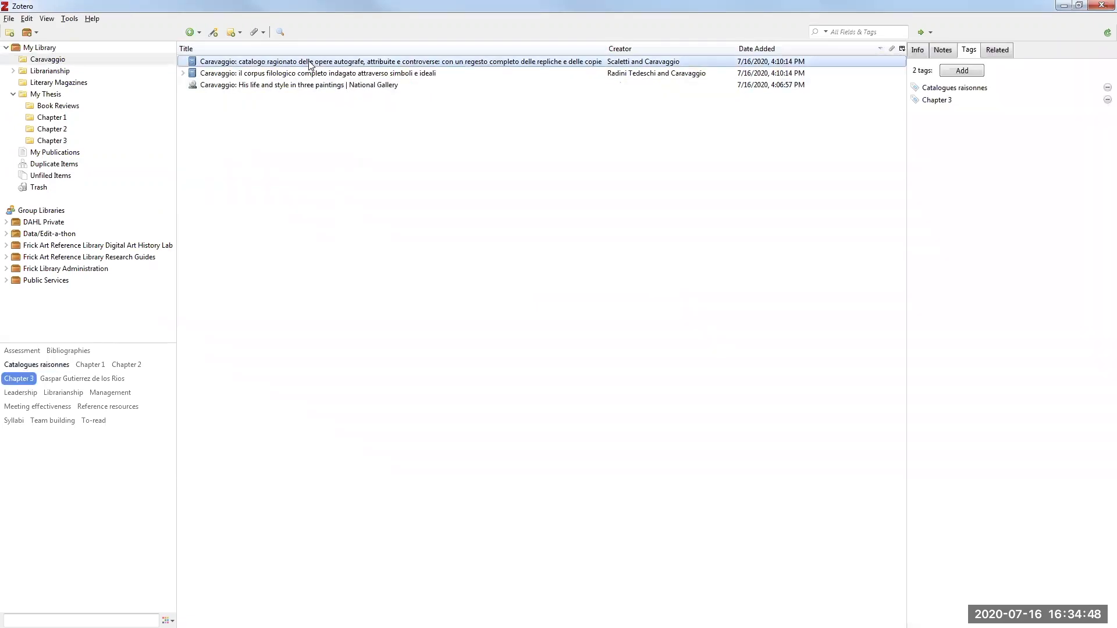
pyautogui.keyDown('shift'); pyautogui.click(311, 86); pyautogui.keyUp('shift')
pyautogui.moveTo(313, 86); pyautogui.dragTo(74, 144)
pyautogui.click(50, 140)
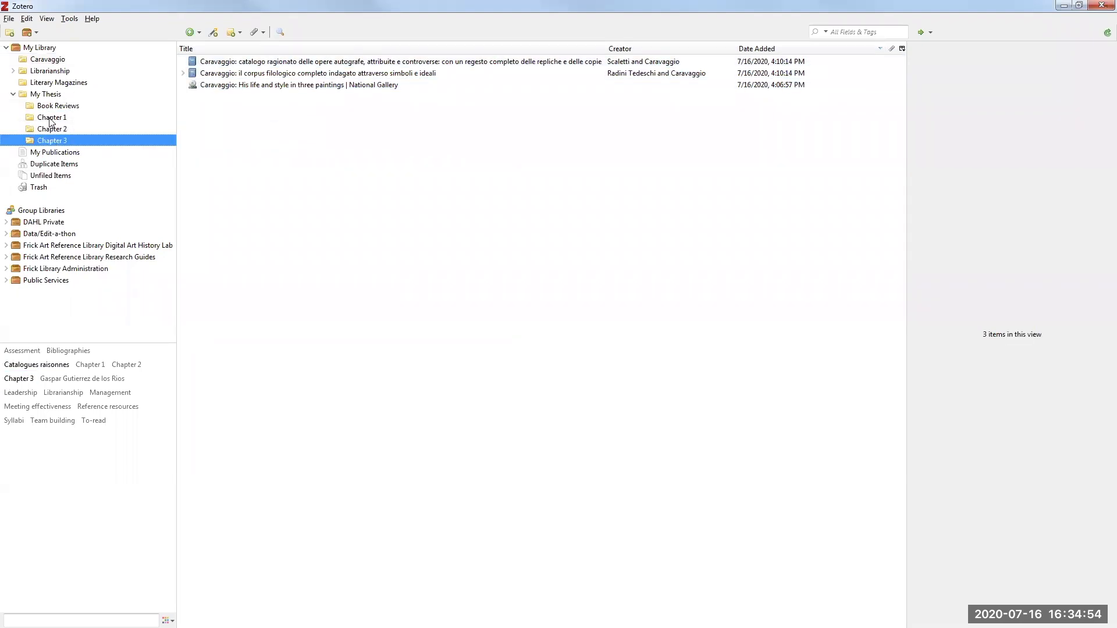
# Compare the item lists of the Caravaggio collection, My Library and the Chapter 3 subcollection
pyautogui.click(49, 59)
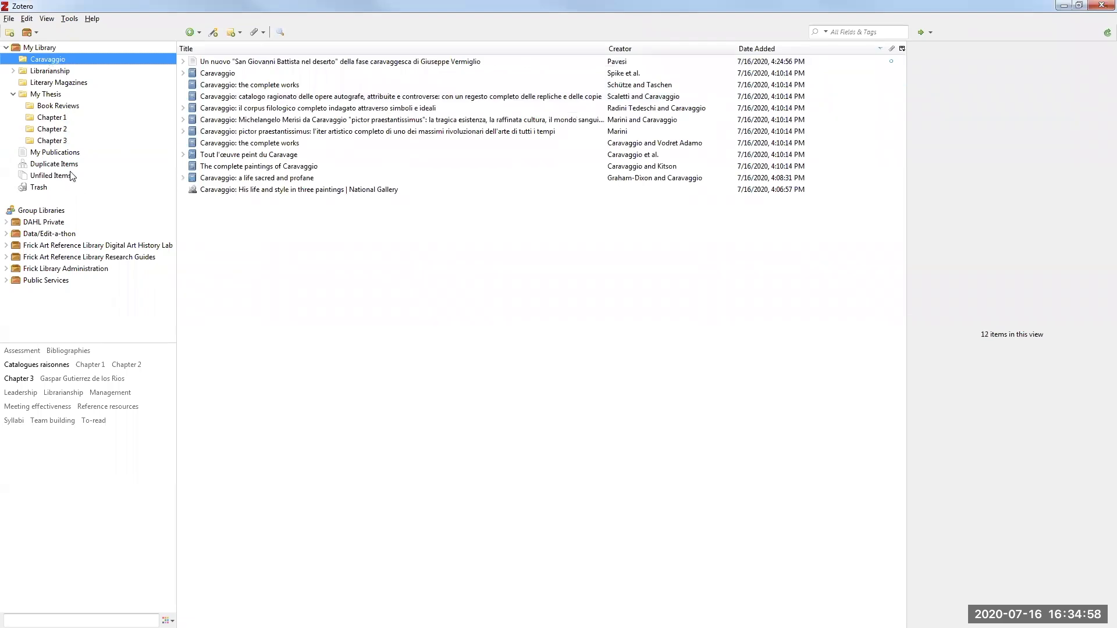
pyautogui.click(49, 47)
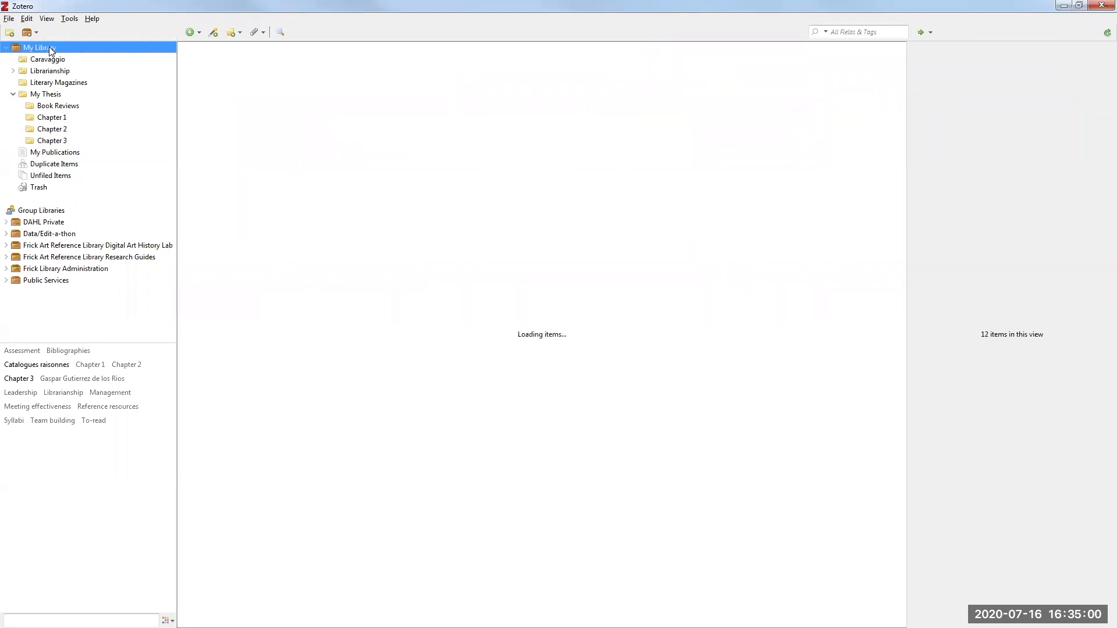
pyautogui.click(46, 60)
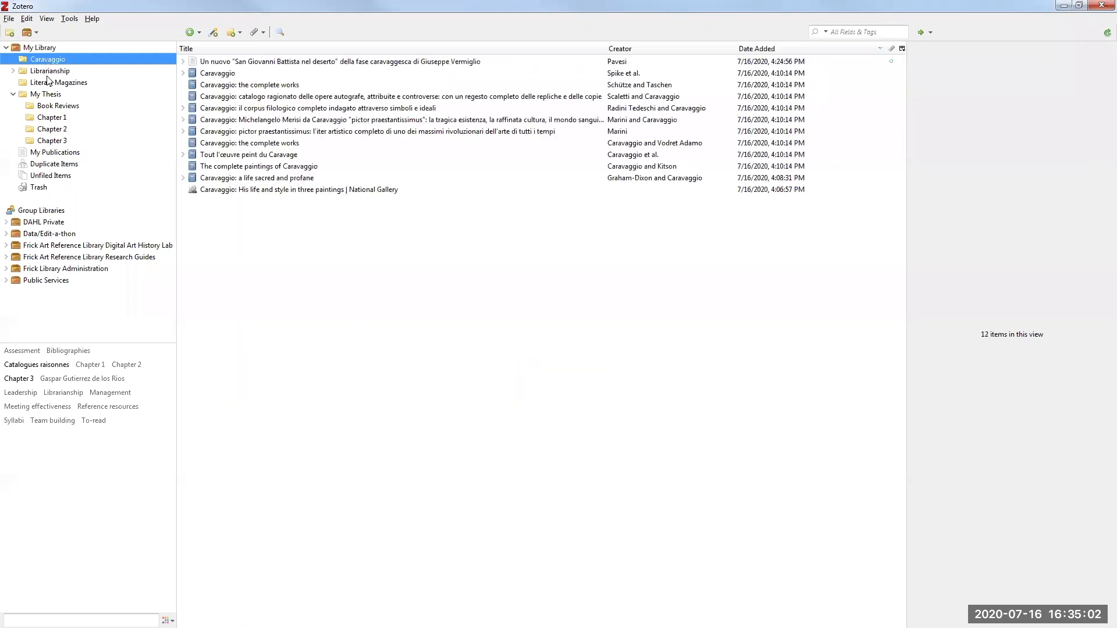
pyautogui.click(53, 141)
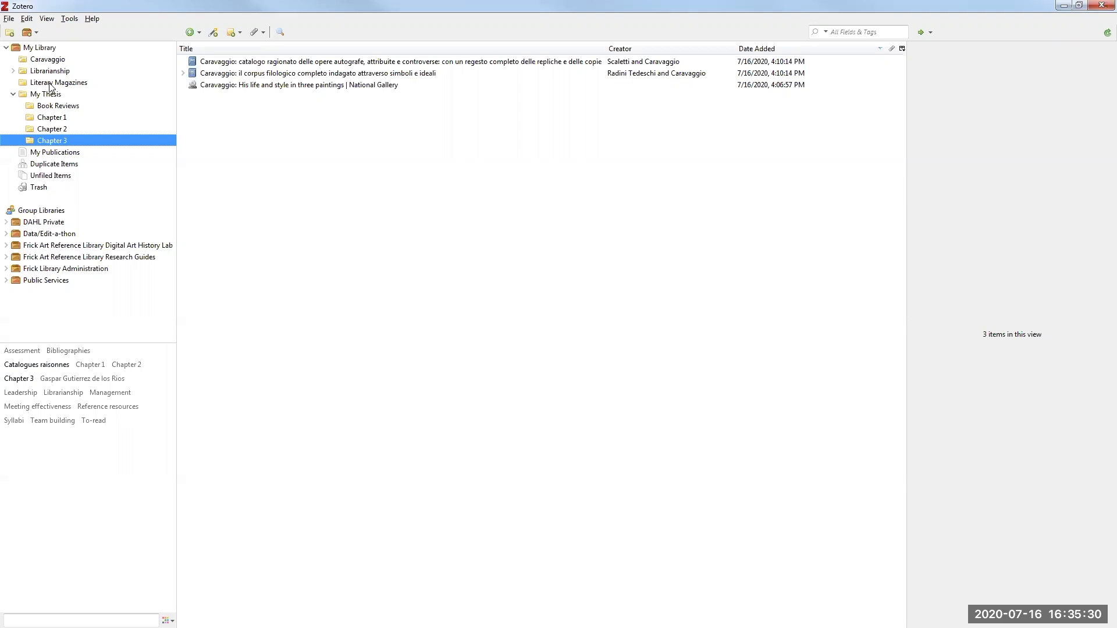
# Filter the whole My Library list by the To-read tag
pyautogui.click(46, 51)
pyautogui.click(101, 425)
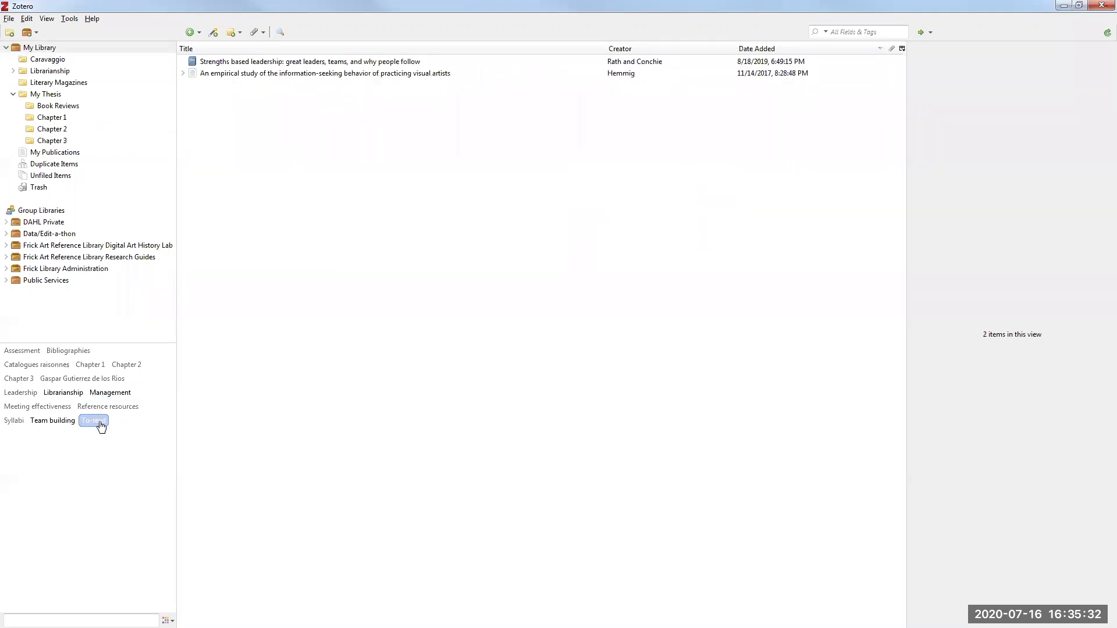
# Clear the To-read tag filter and open the Caravaggio collection
pyautogui.click(100, 424)
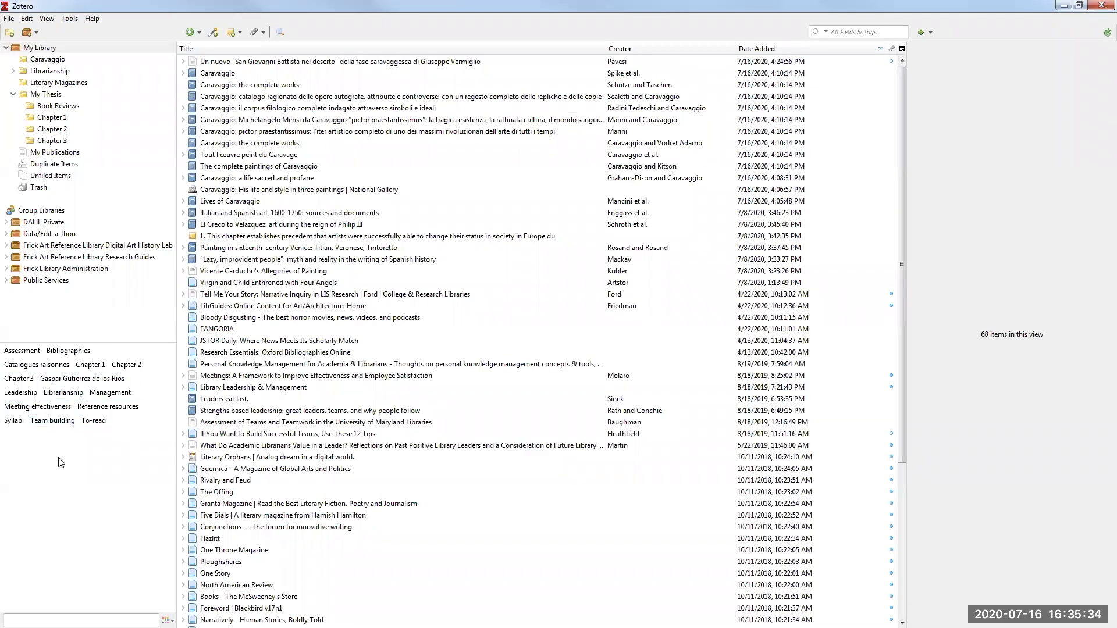
pyautogui.click(44, 367)
pyautogui.click(44, 367)
pyautogui.click(73, 64)
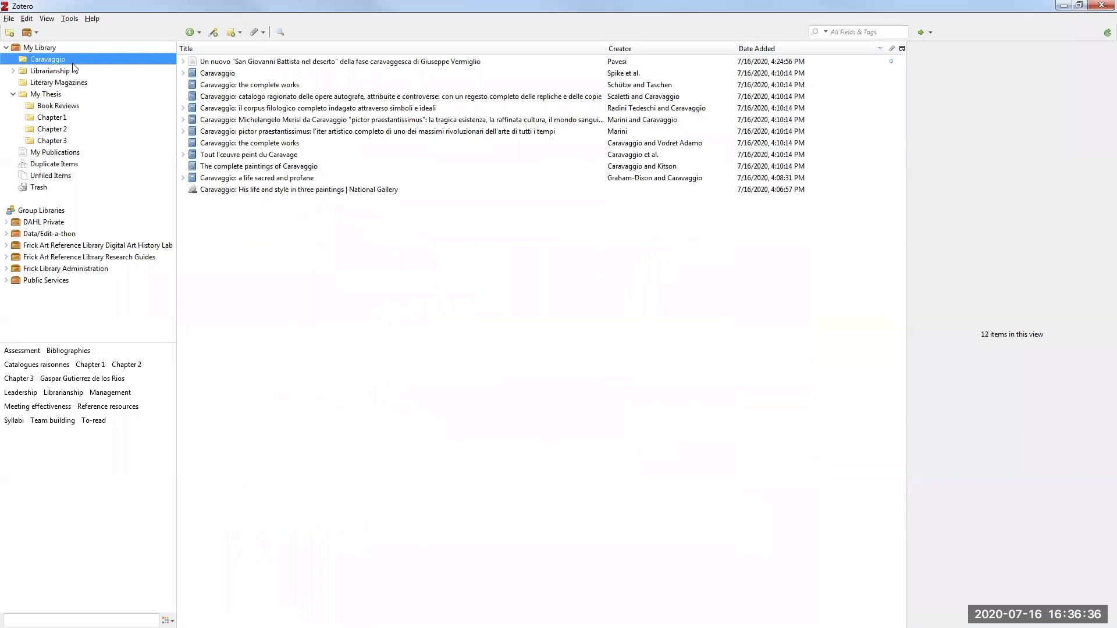
# Add a standalone note reading "Caravaggio is a fascinating artist!" to the Caravaggio collection
pyautogui.click(240, 33)
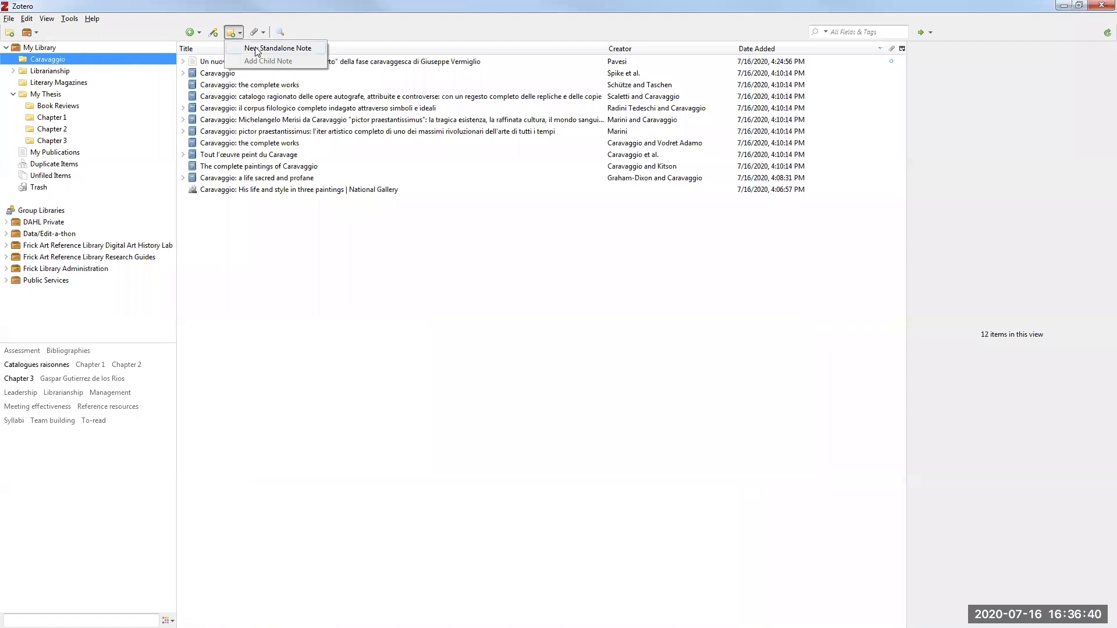
pyautogui.click(257, 49)
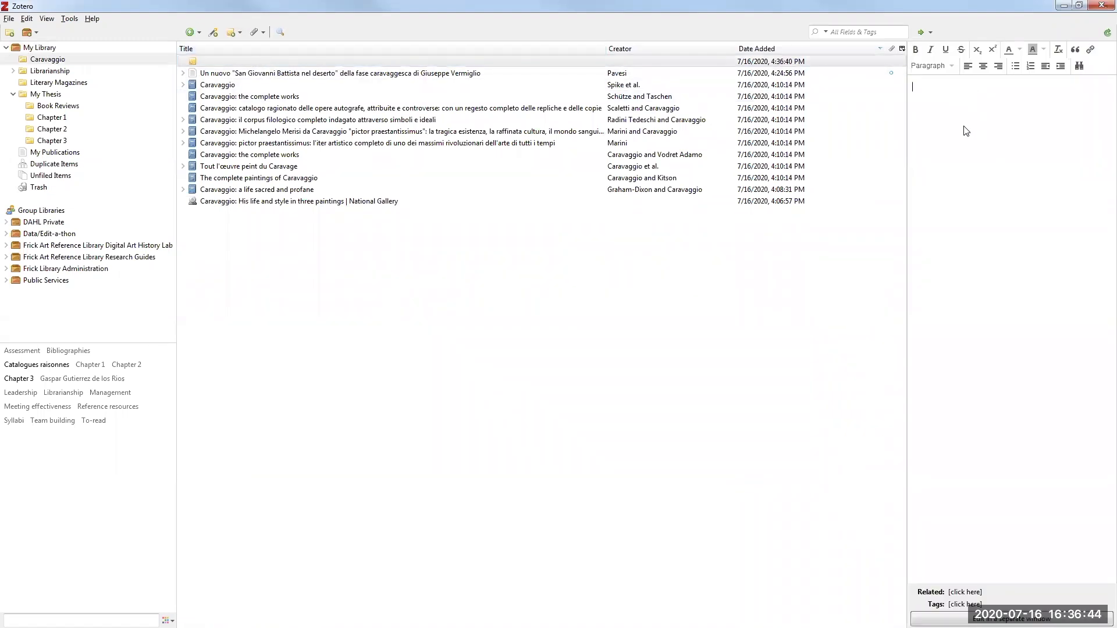
pyautogui.click(934, 77)
pyautogui.write('Caravaggio is a fascinating artist!')
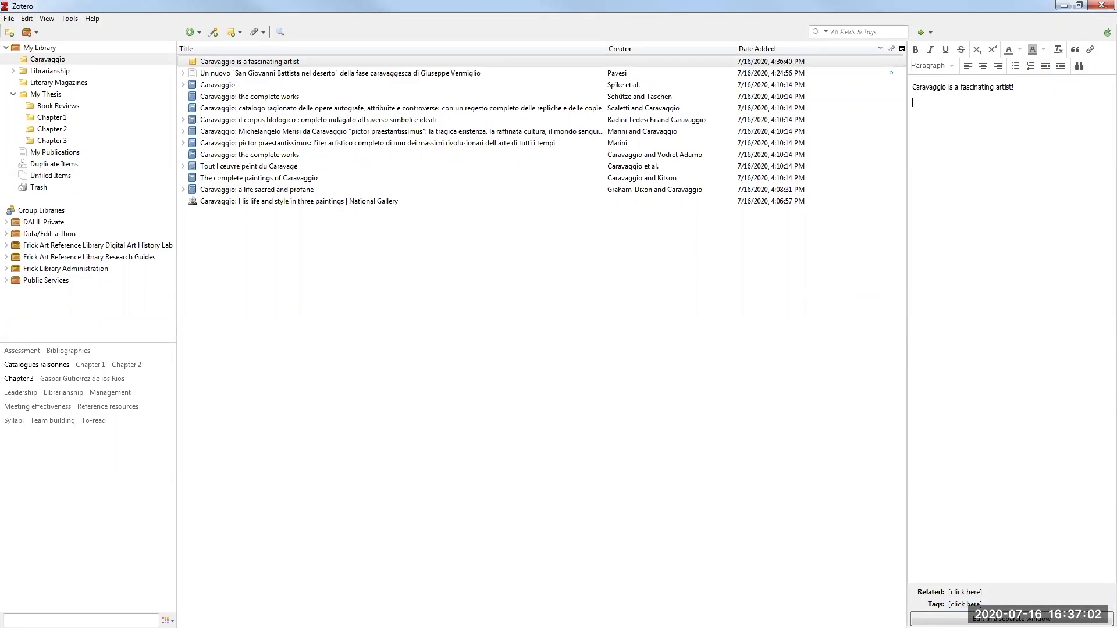
# View the new note in a separate editing window, close that window, and prefix the note's text with "1."
pyautogui.click(983, 619)
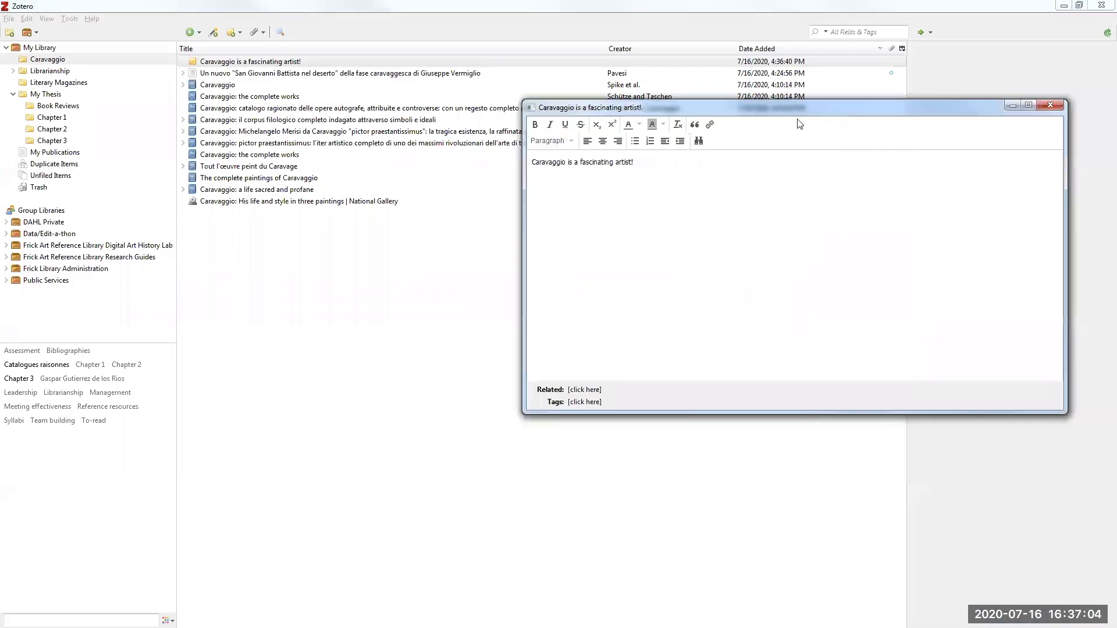
pyautogui.moveTo(803, 109); pyautogui.dragTo(464, 100)
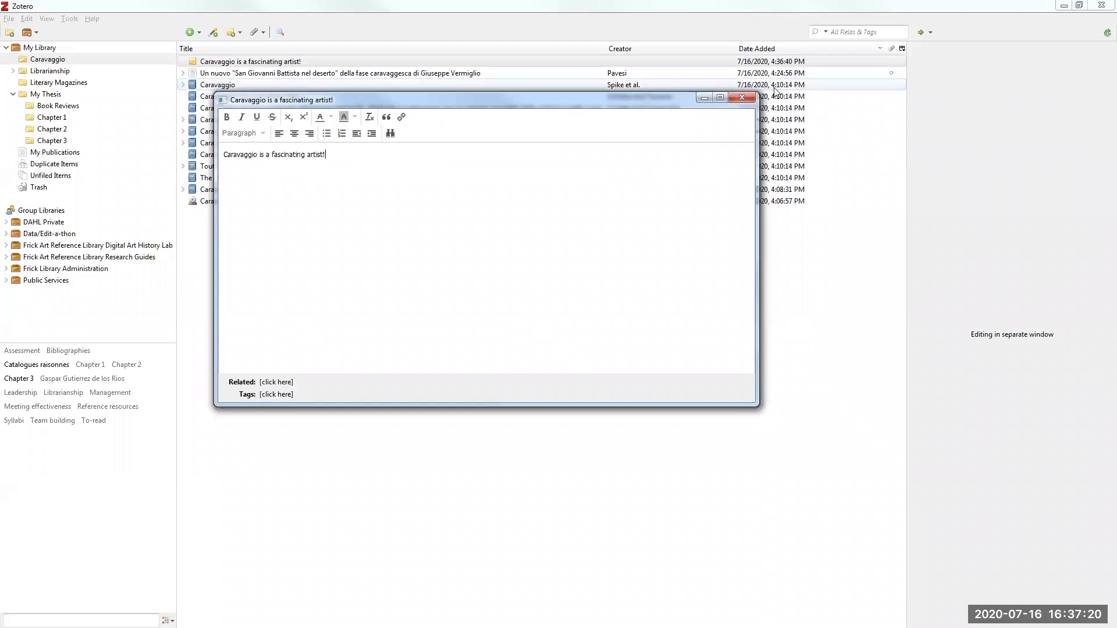
pyautogui.click(741, 98)
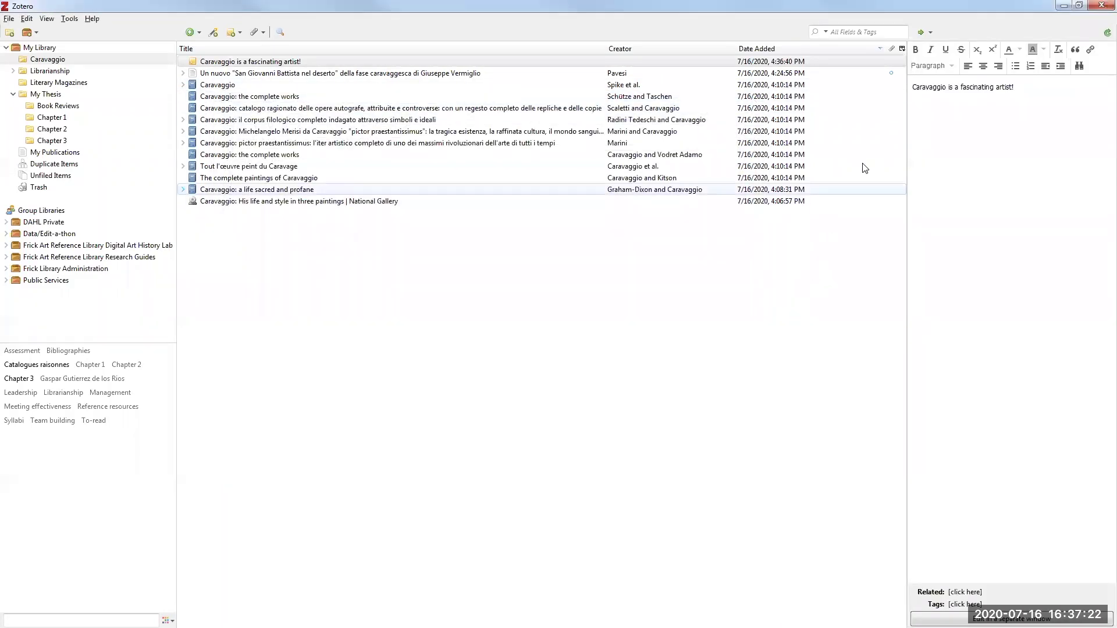
pyautogui.write('1.')
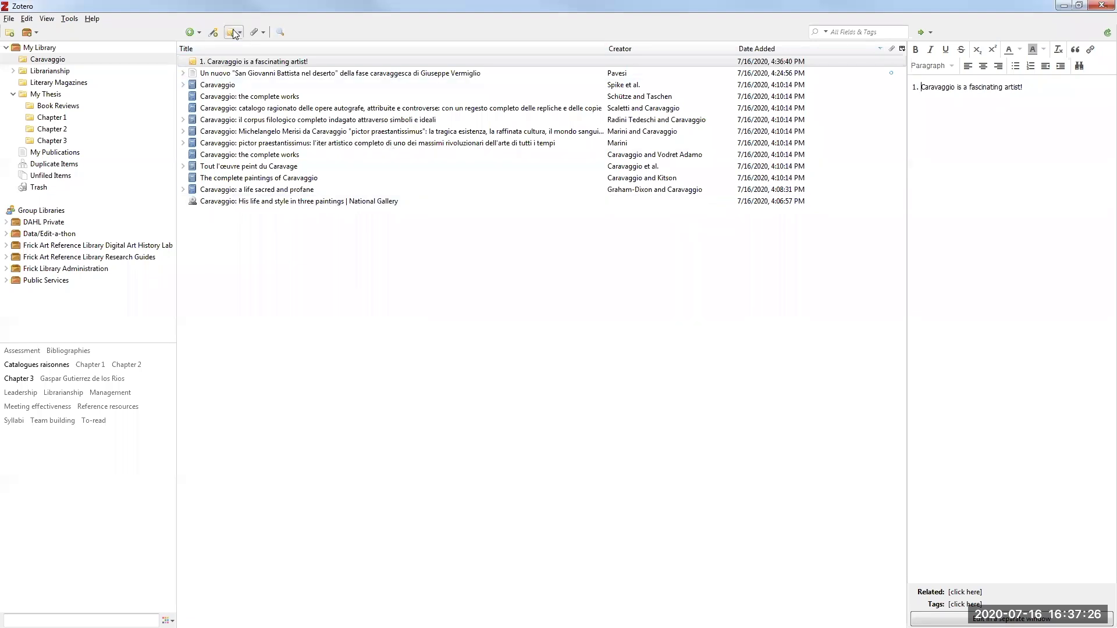
# Add a second standalone note reading "2. Another notes" to the Caravaggio collection
pyautogui.click(235, 33)
pyautogui.click(250, 43)
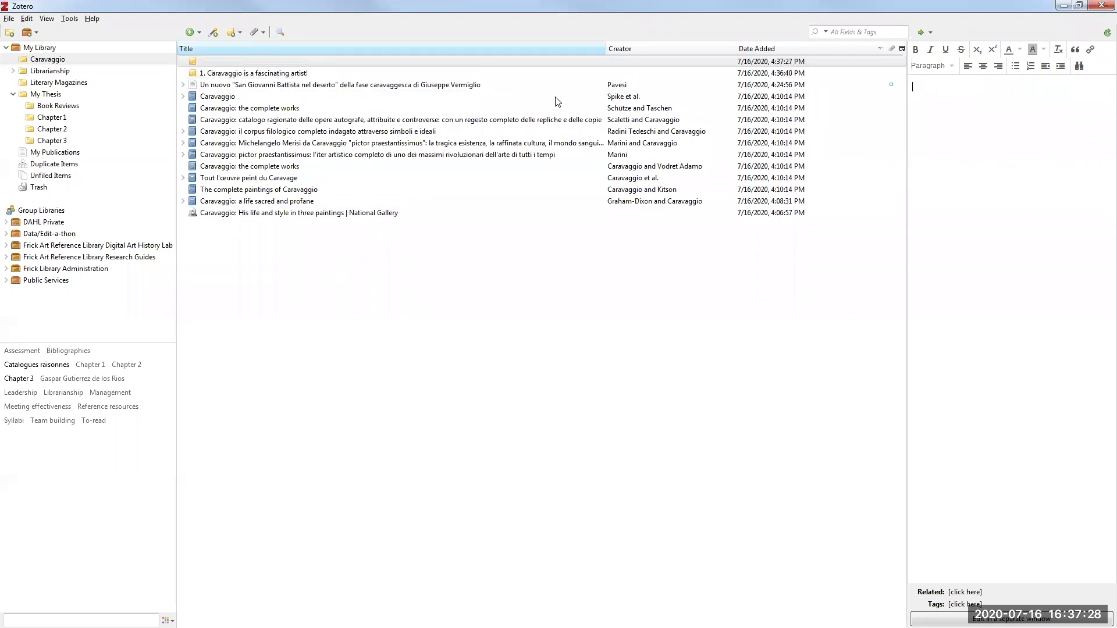
pyautogui.write('2.')
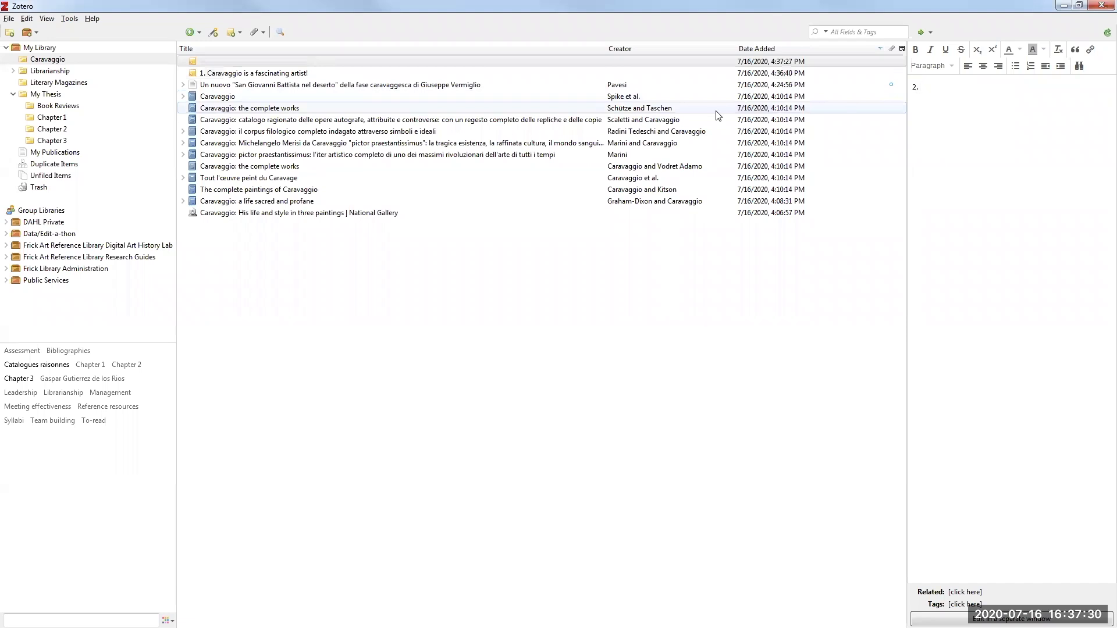
pyautogui.write(' Another notes')
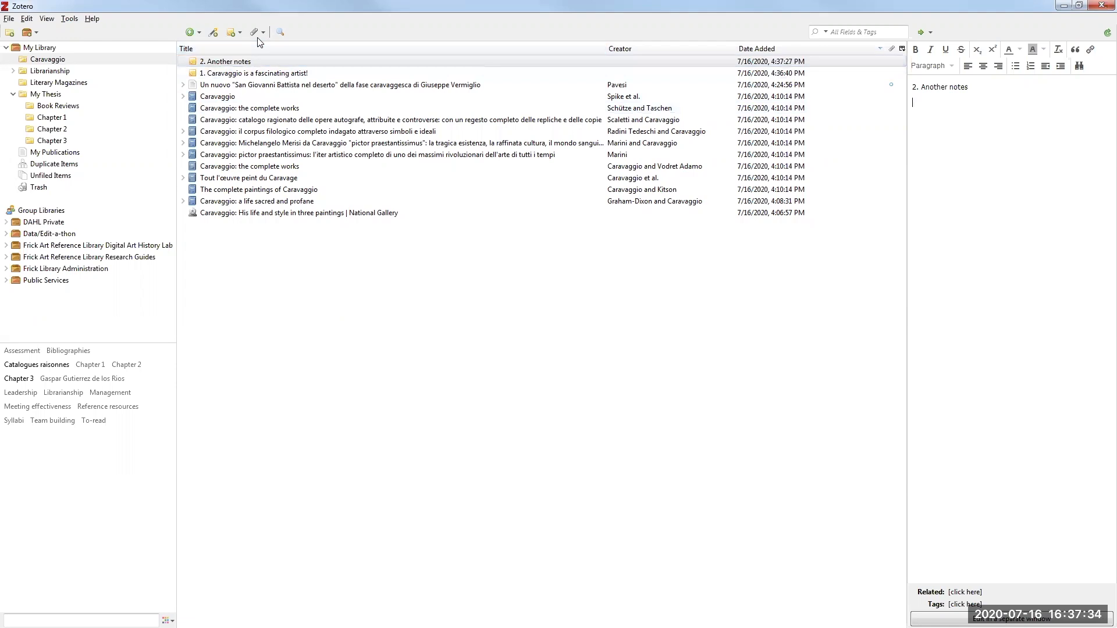
# Add a third standalone note reading "3. Great!" to the Caravaggio collection
pyautogui.click(238, 34)
pyautogui.click(256, 48)
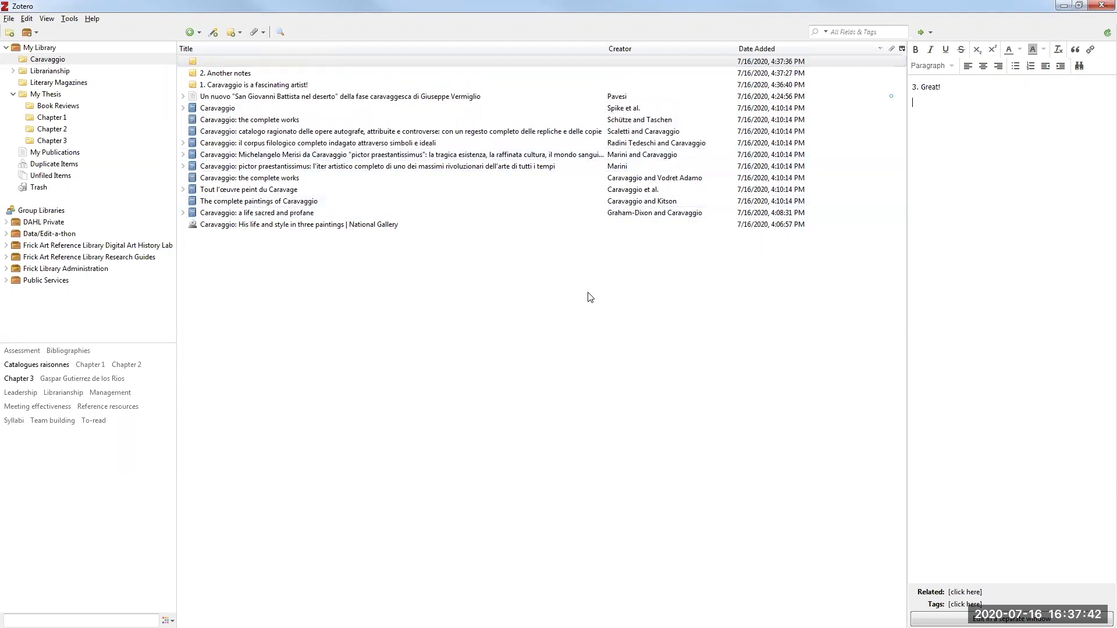
pyautogui.click(619, 302)
pyautogui.click(281, 143)
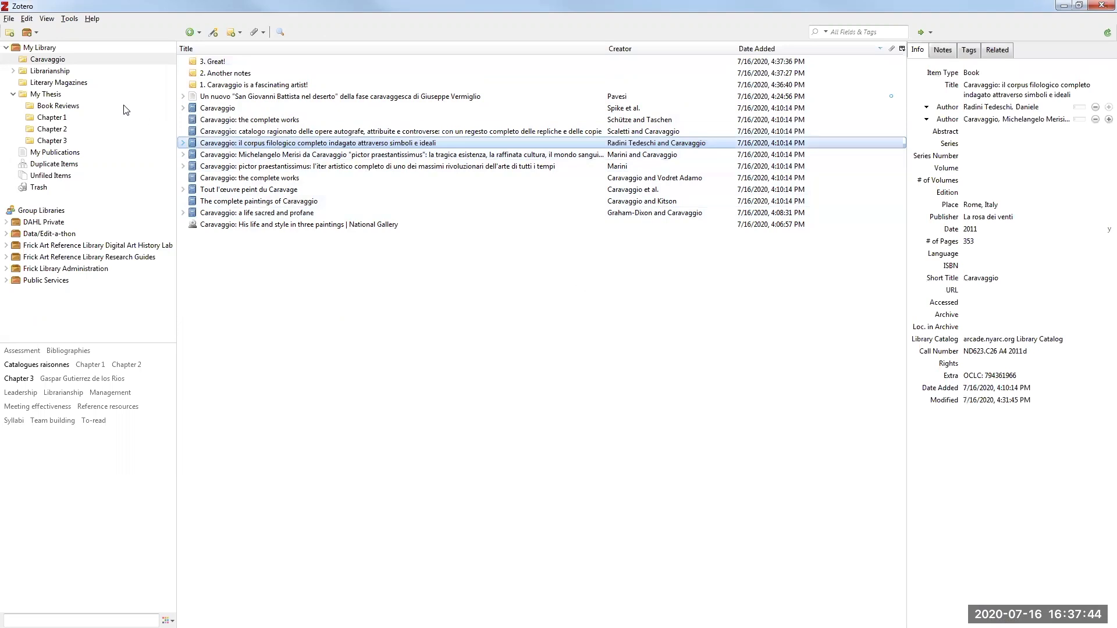
# Reopen the Caravaggio collection and review its numbered standalone notes
pyautogui.click(48, 71)
pyautogui.click(48, 60)
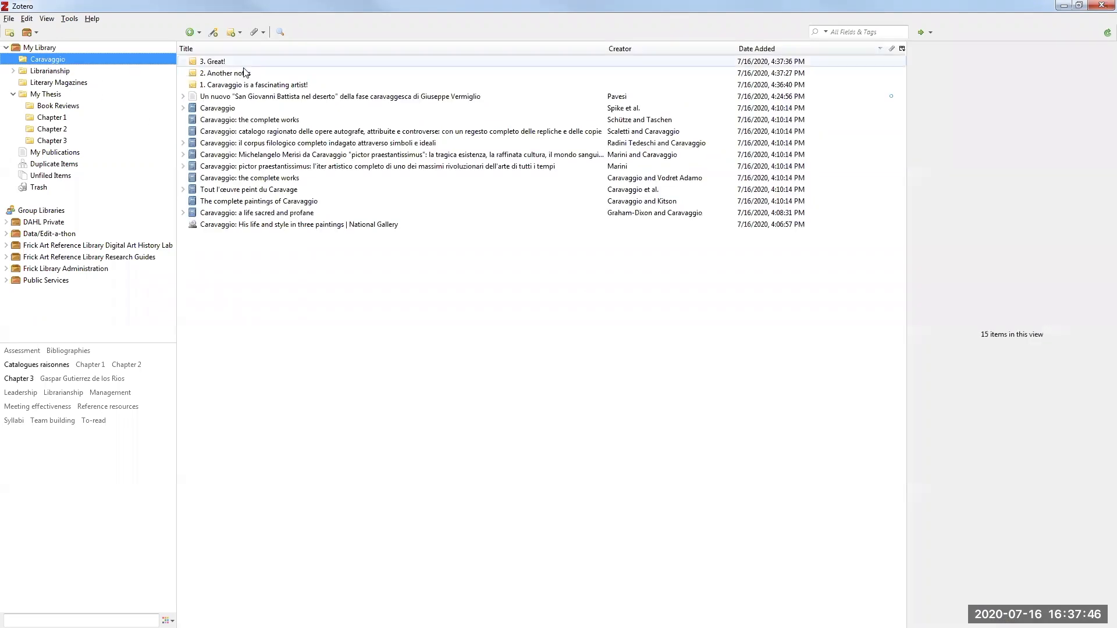
pyautogui.click(234, 85)
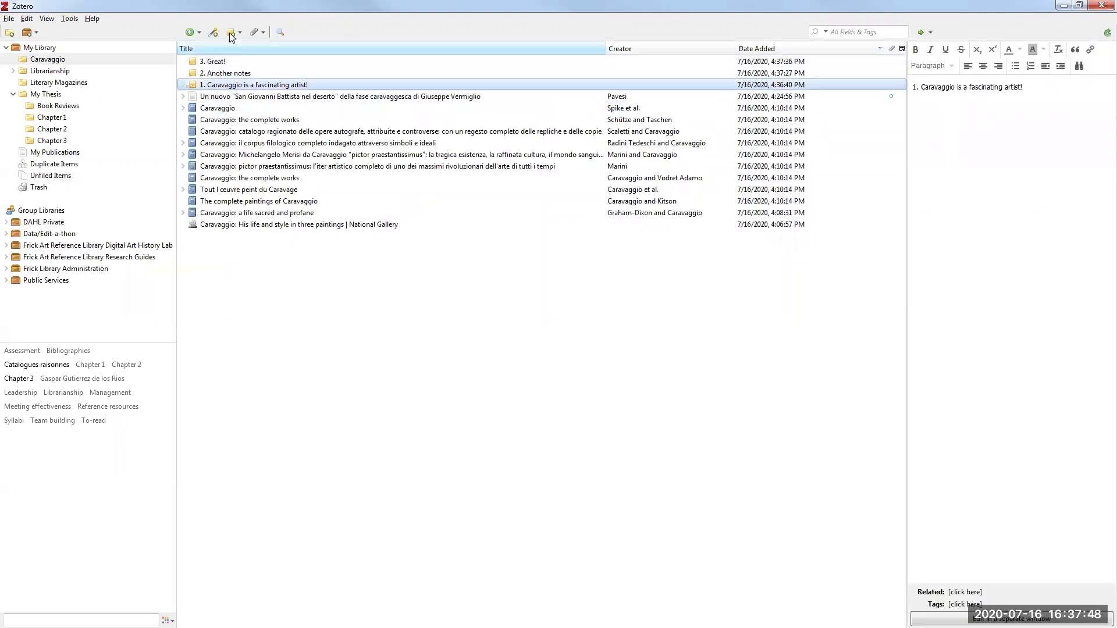
pyautogui.click(220, 61)
pyautogui.click(230, 86)
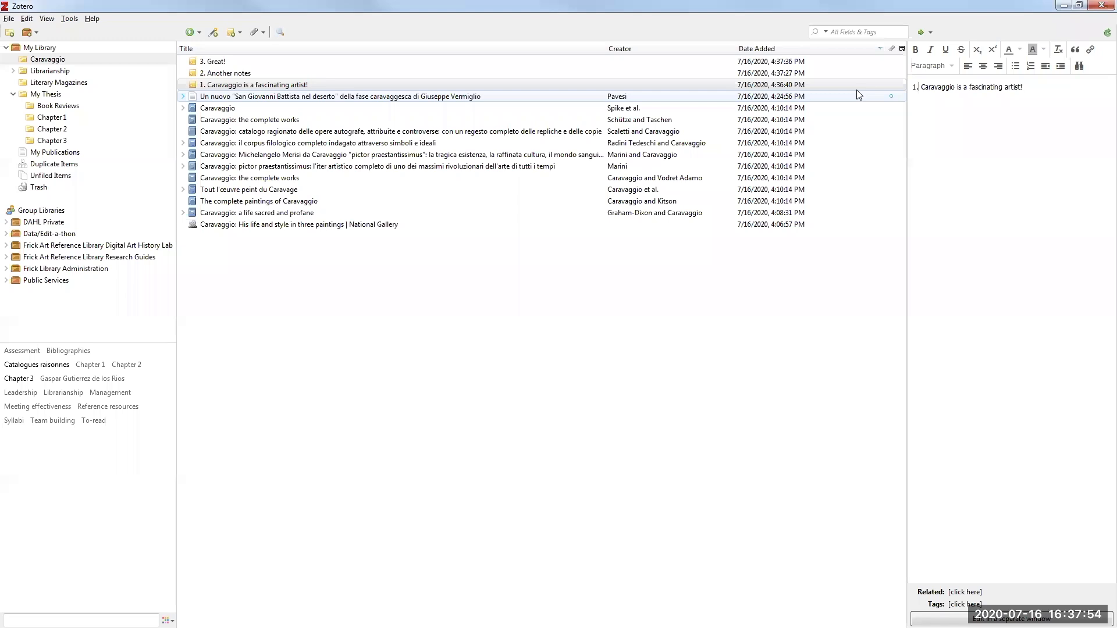
# Expand the book titled Caravaggio and add a child note reading "1. This is a child note that adds context to a reference."
pyautogui.click(232, 109)
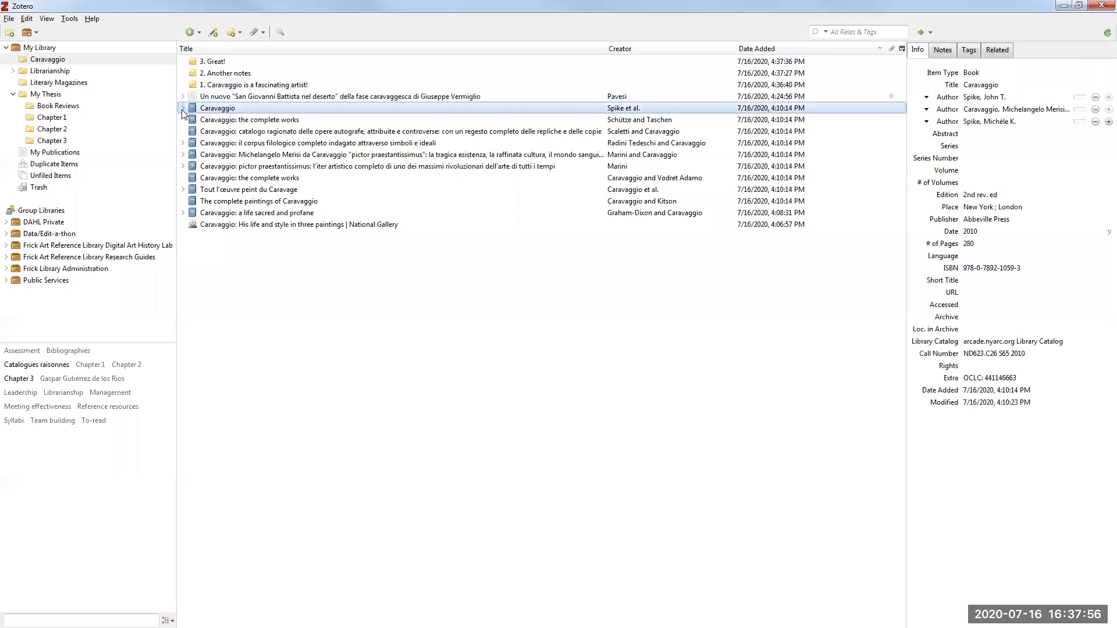
pyautogui.click(183, 110)
pyautogui.rightClick(212, 109)
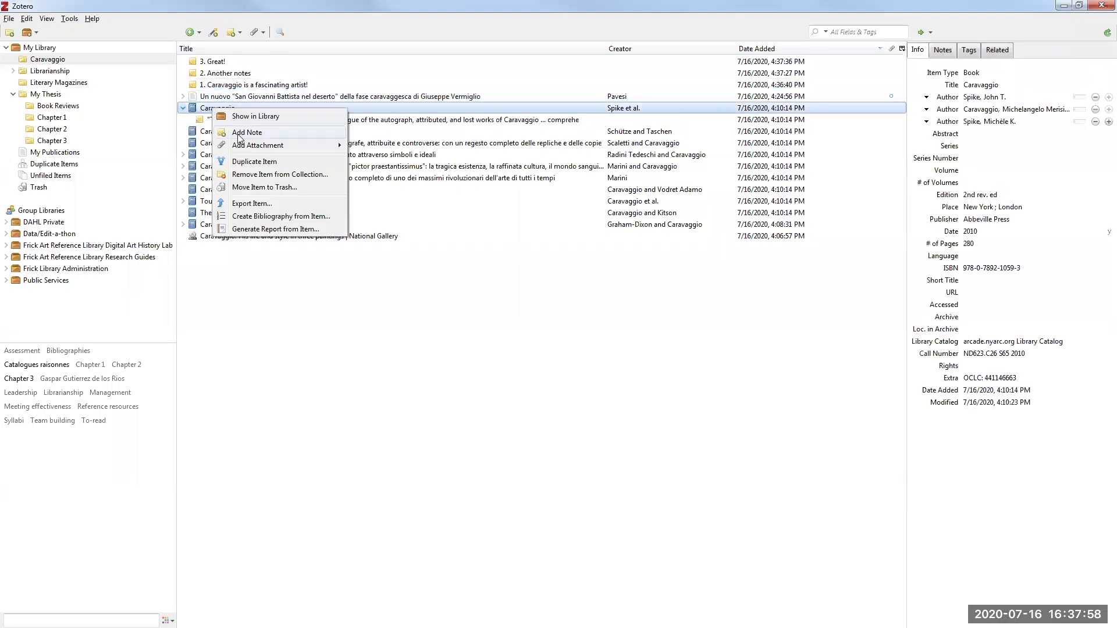
pyautogui.click(195, 110)
pyautogui.rightClick(195, 110)
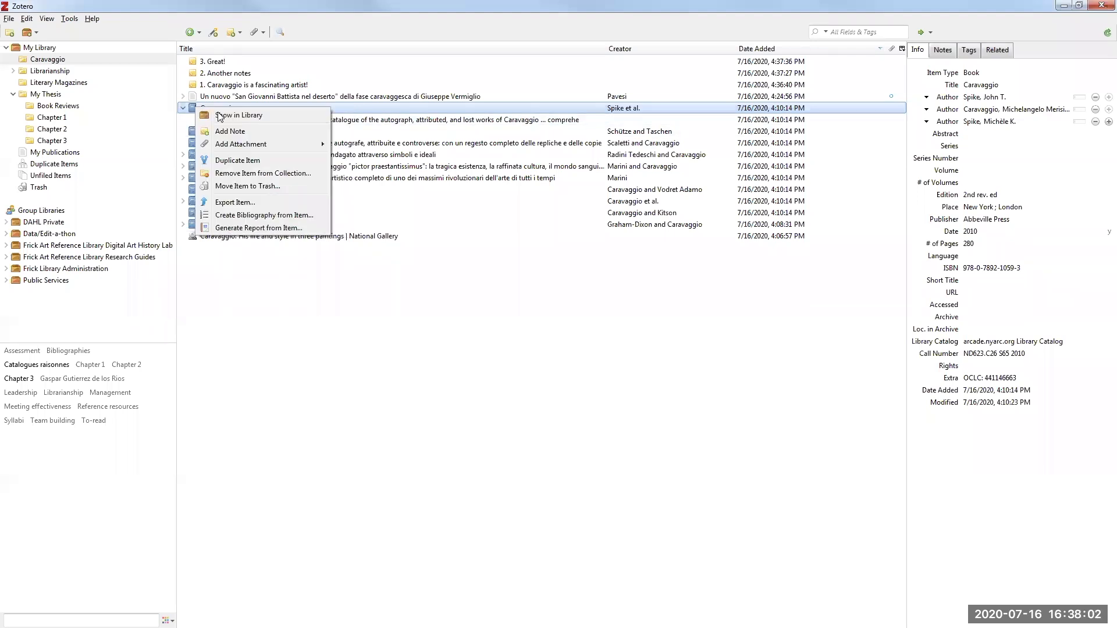
pyautogui.click(237, 135)
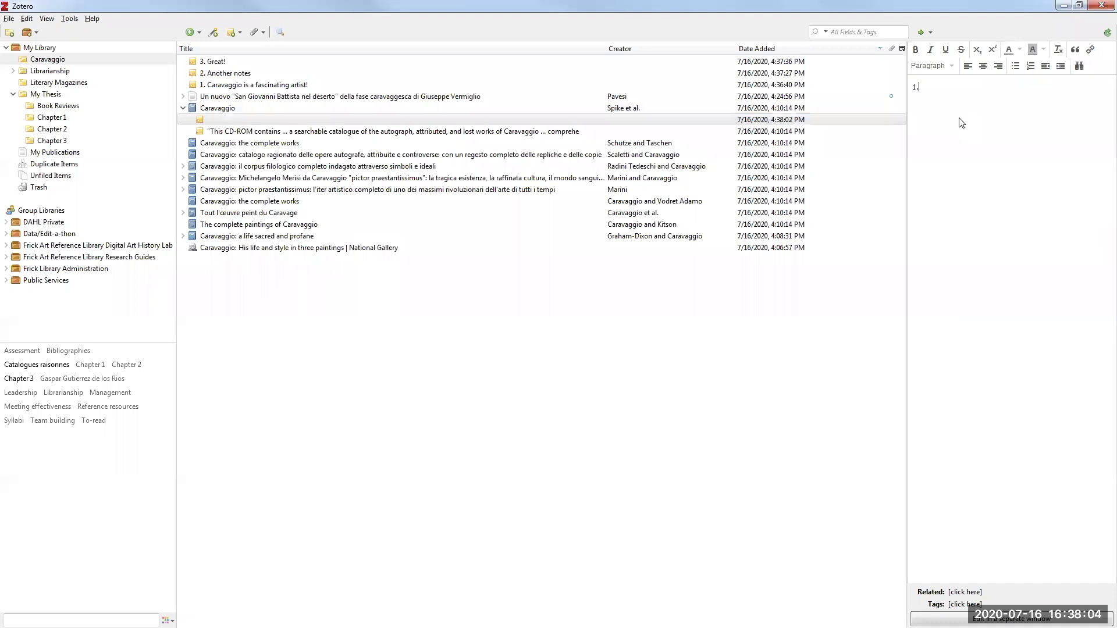
pyautogui.write('This is a chiold')
pyautogui.press('BackSpace')
pyautogui.press('BackSpace')
pyautogui.press('BackSpace')
pyautogui.write('ld note that adds context to a reference.')
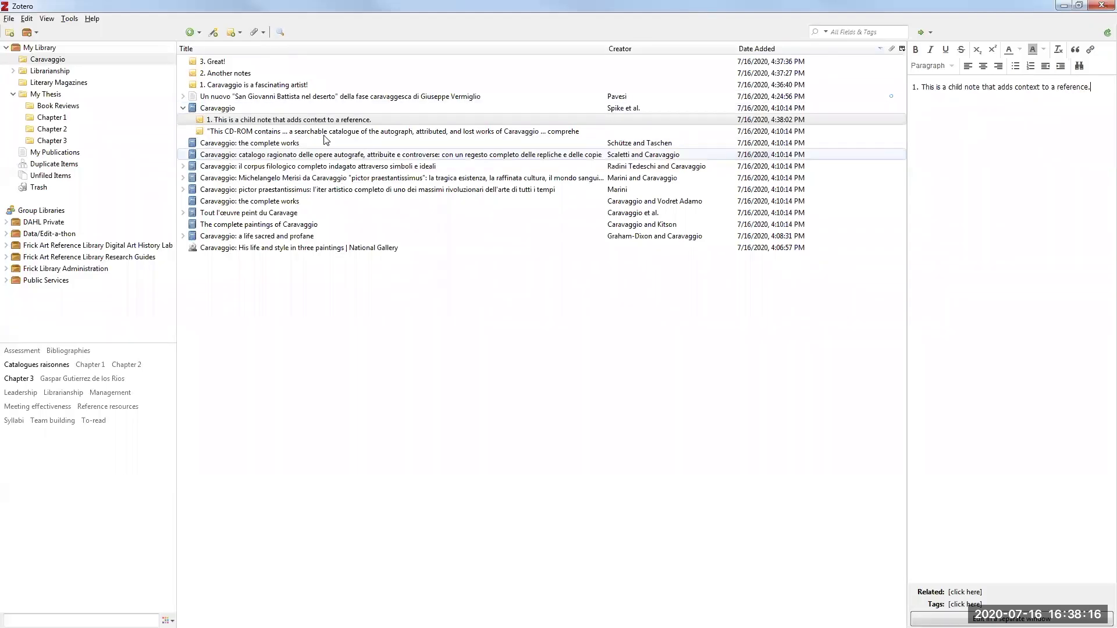
# Add a second child note reading "2. Here is another note" to the book titled Caravaggio
pyautogui.rightClick(257, 108)
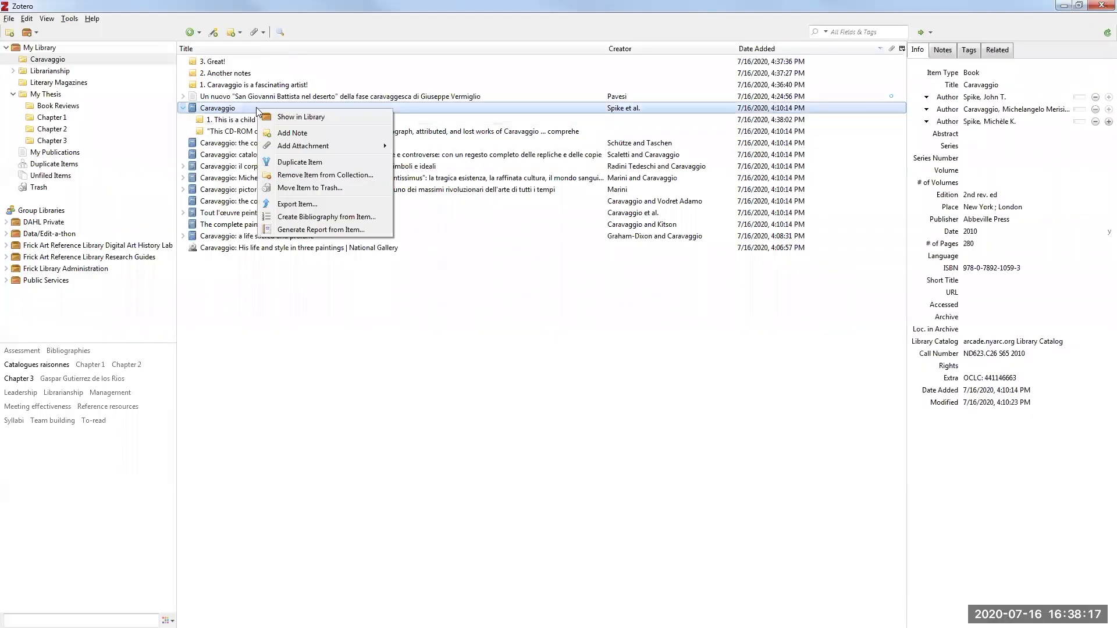
pyautogui.click(292, 132)
pyautogui.write('2.')
pyautogui.write(' T')
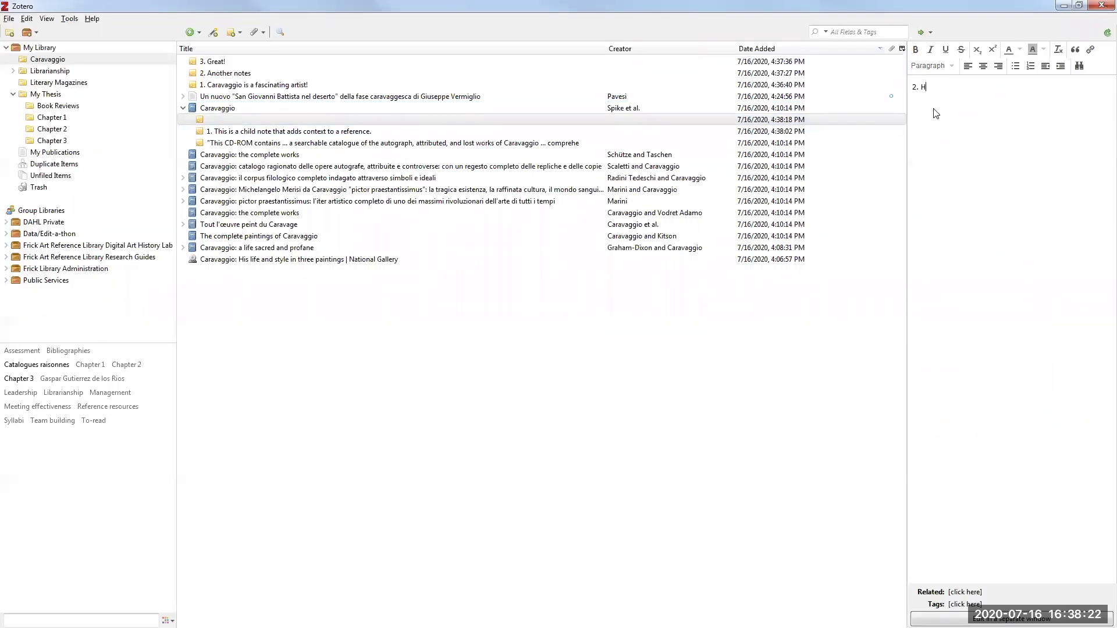
pyautogui.write('re')
pyautogui.press('BackSpace')
pyautogui.press('BackSpace')
pyautogui.press('BackSpace')
pyautogui.write('ere is another note')
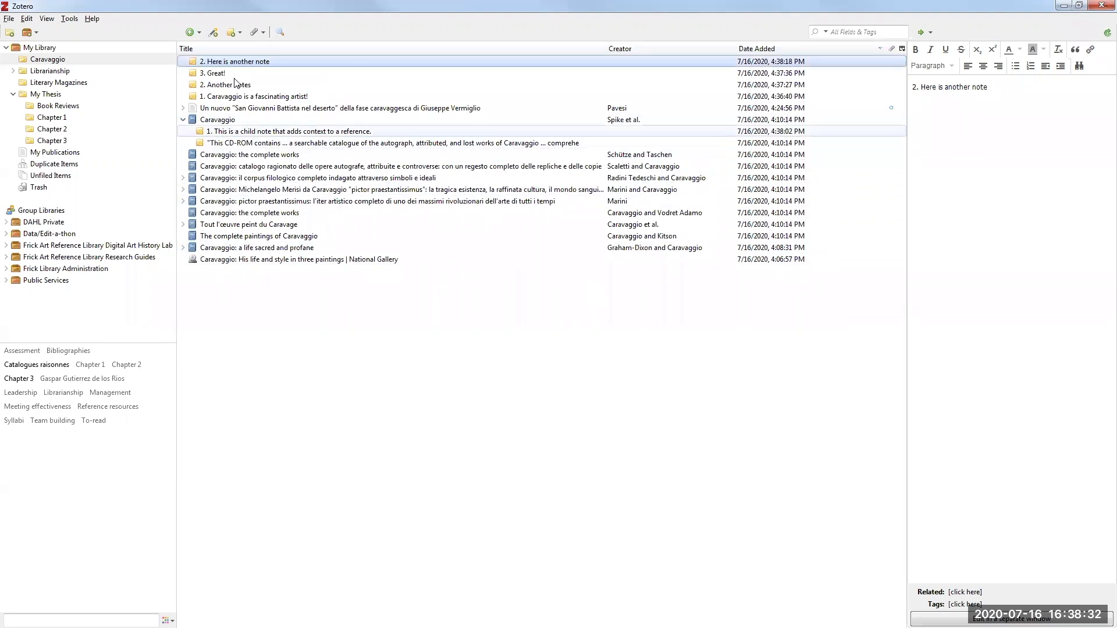
# Move the standalone note "2. Here is another note" under the book titled Caravaggio and select it there
pyautogui.moveTo(238, 61); pyautogui.dragTo(232, 120)
pyautogui.click(407, 166)
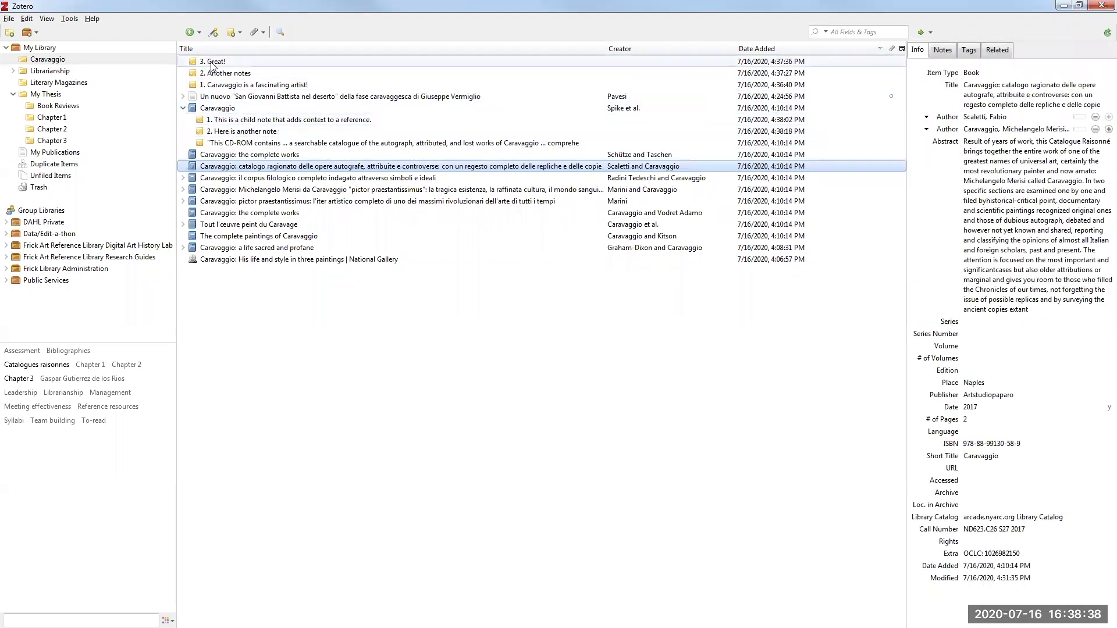
pyautogui.click(245, 133)
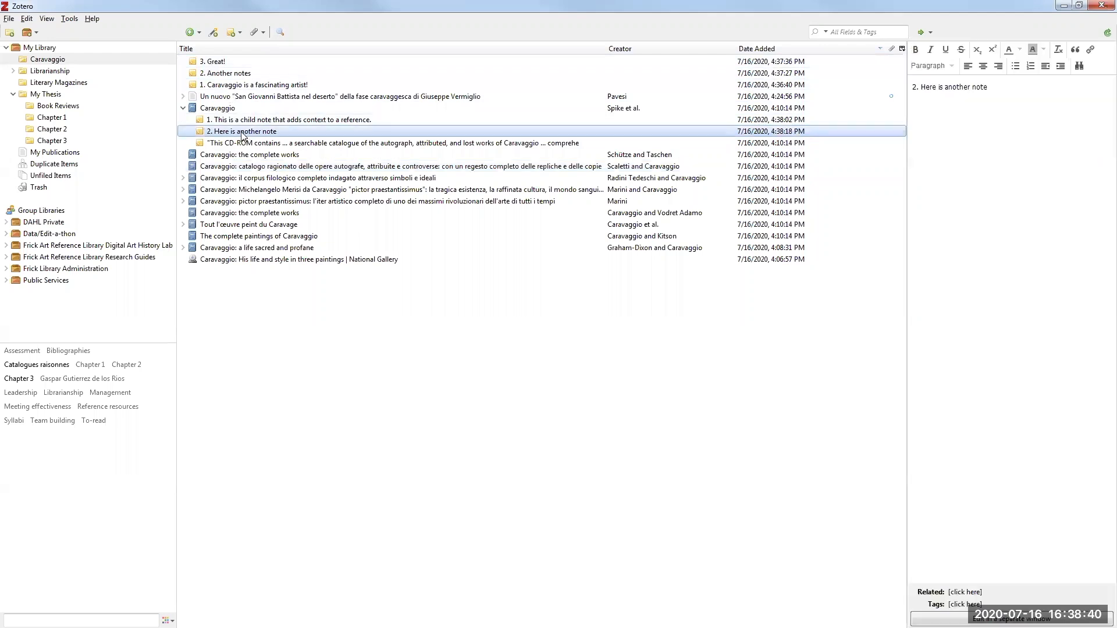
# Add another child note reading "1.1 A sub note" from the notes list of the book titled Caravaggio
pyautogui.click(235, 110)
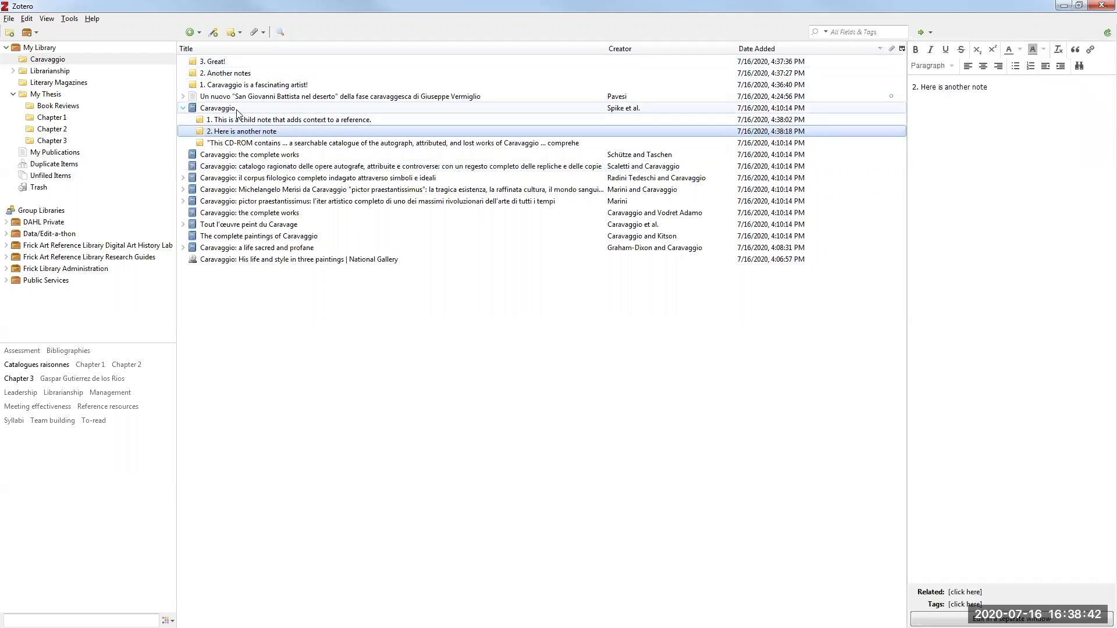
pyautogui.click(947, 50)
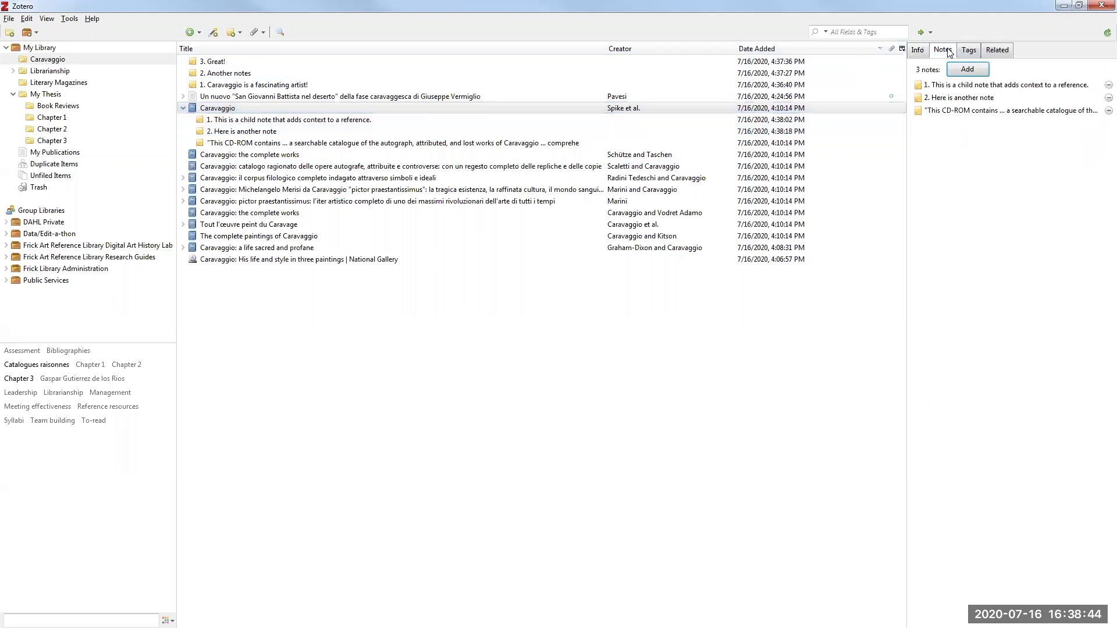
pyautogui.click(969, 68)
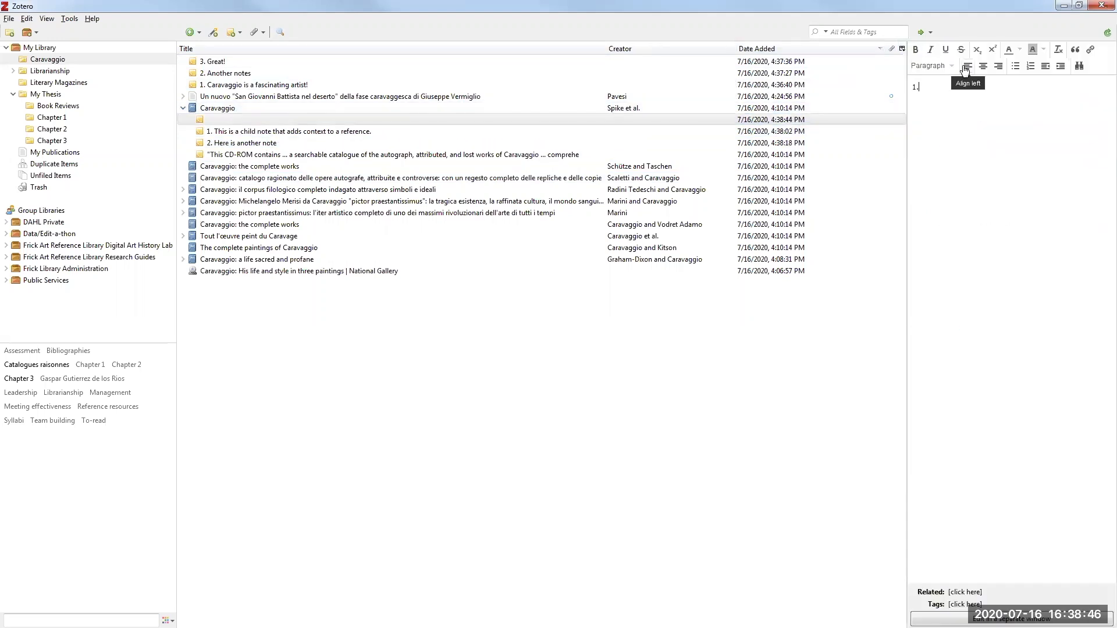
pyautogui.write('1.1 A sub no')
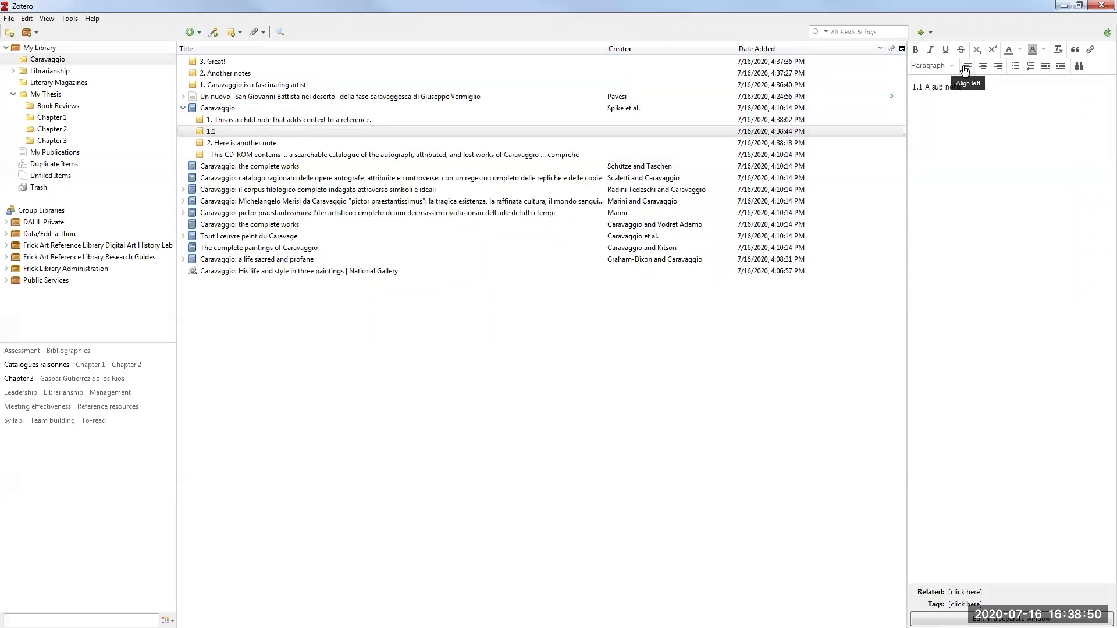
pyautogui.write('te')
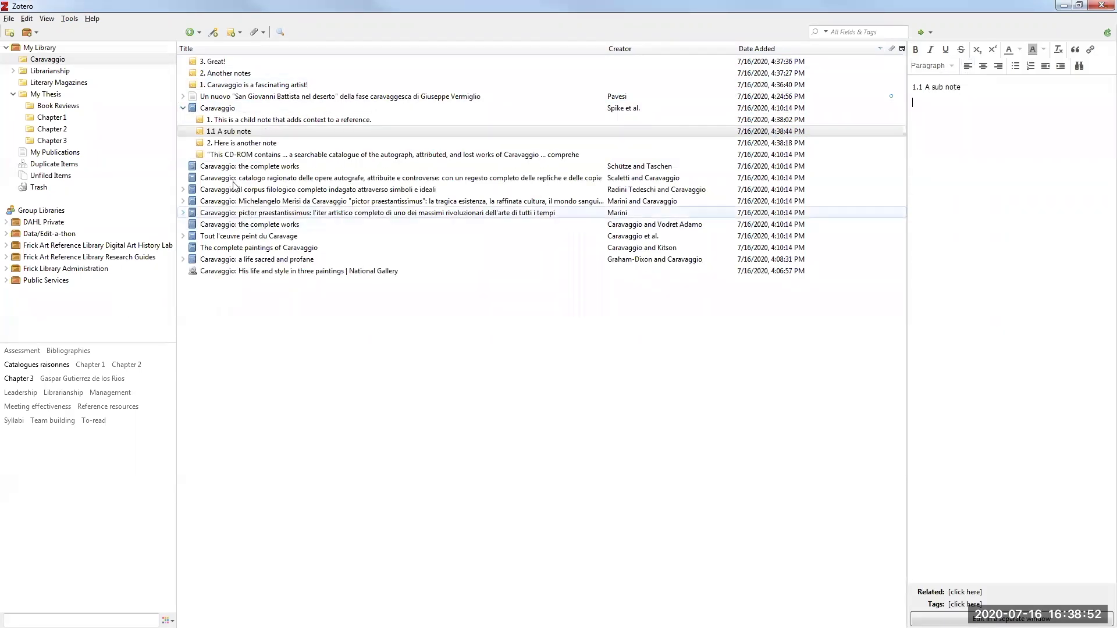
# Review the order and contents of the child notes under the book titled Caravaggio
pyautogui.click(238, 132)
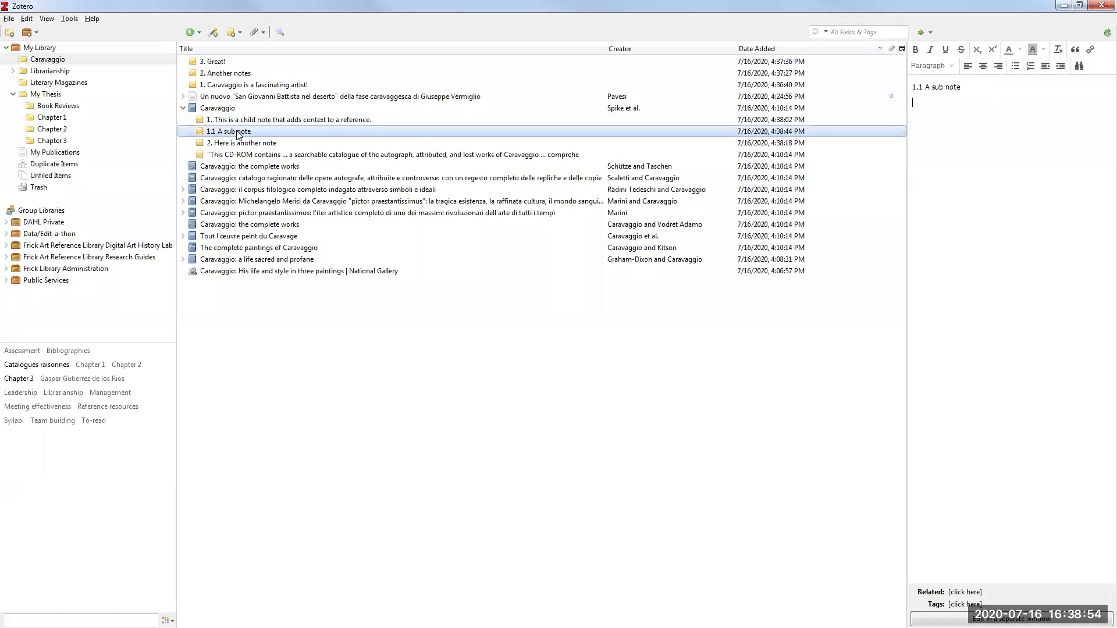
pyautogui.click(243, 144)
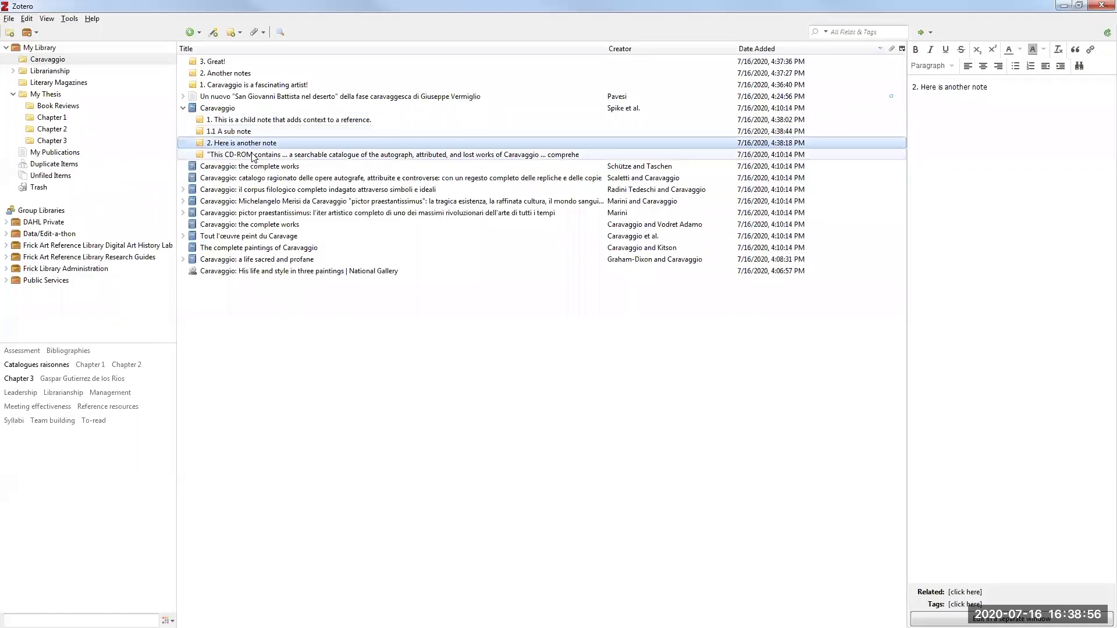
pyautogui.click(252, 155)
pyautogui.click(248, 132)
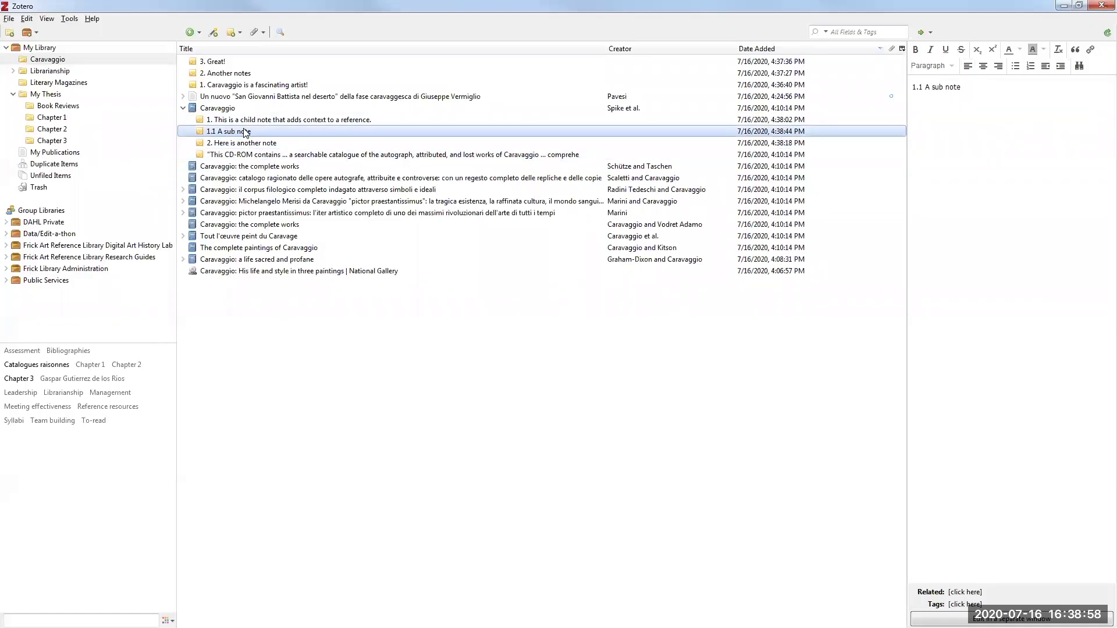
# Create a subcollection named "My outline" under the My Thesis collection
pyautogui.click(47, 95)
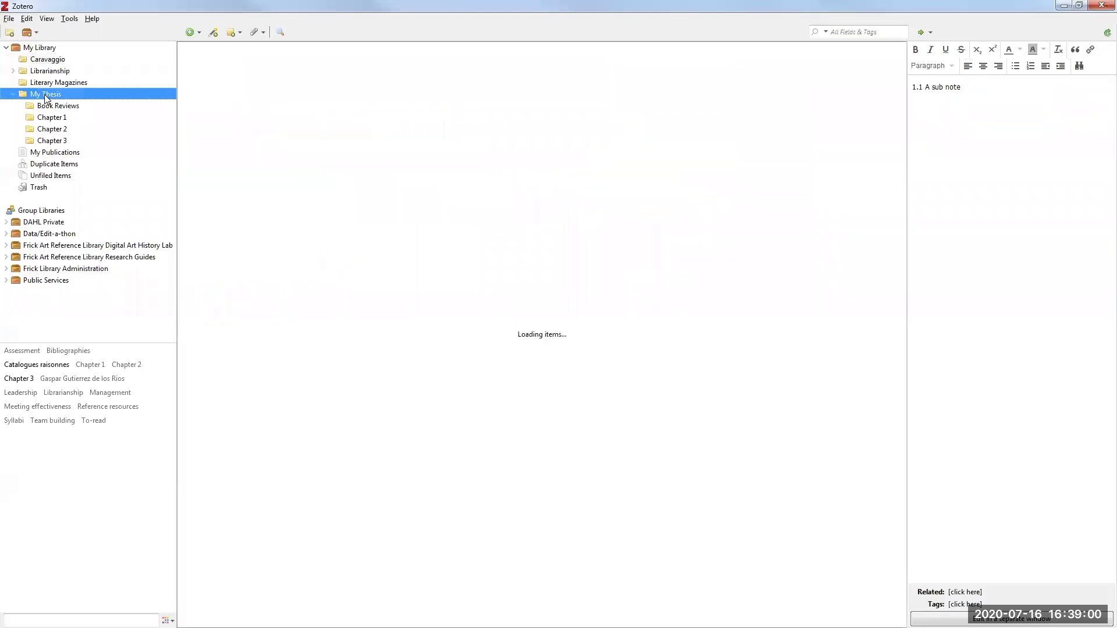
pyautogui.rightClick(46, 96)
pyautogui.click(88, 104)
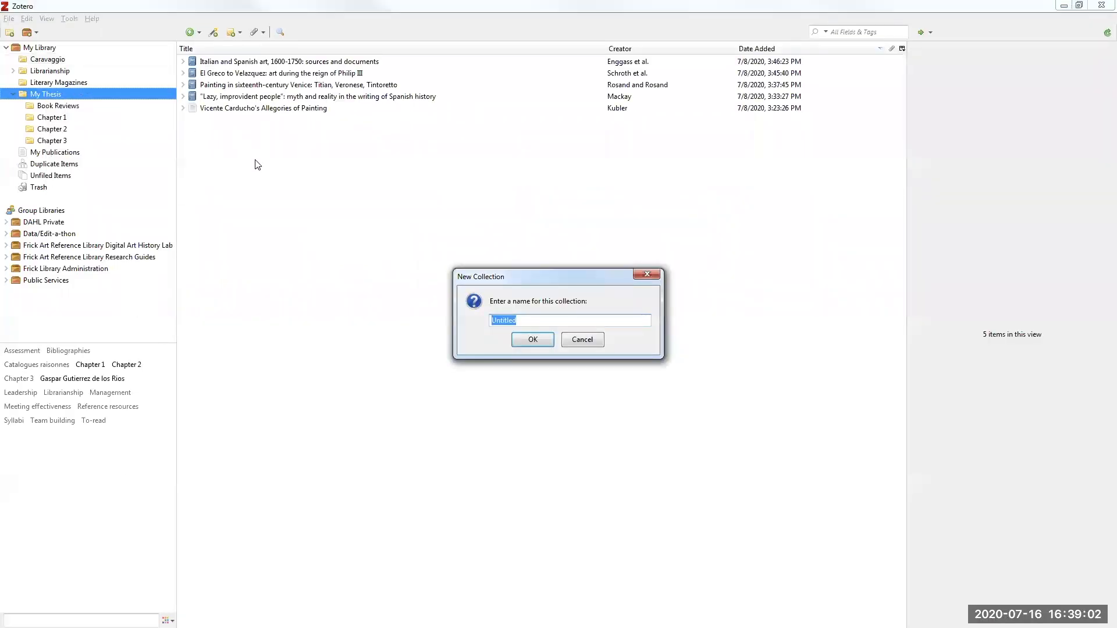
pyautogui.write('My outline')
pyautogui.press('Return')
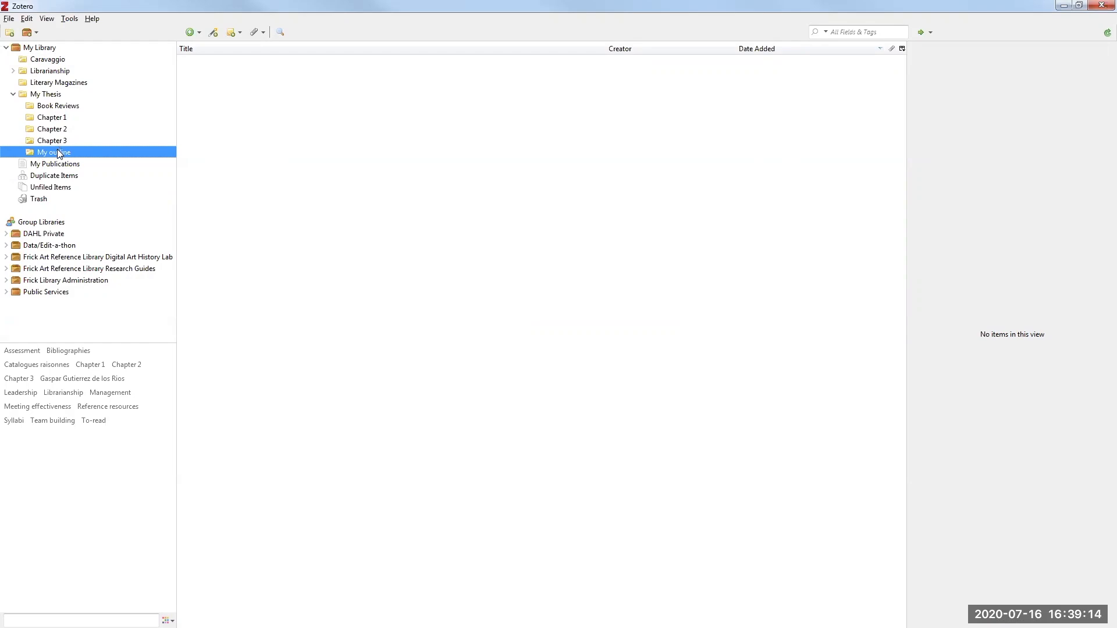
# Add a standalone note reading "This note talks abuot the Graham-Dixon book." to the My outline subcollection
pyautogui.click(243, 113)
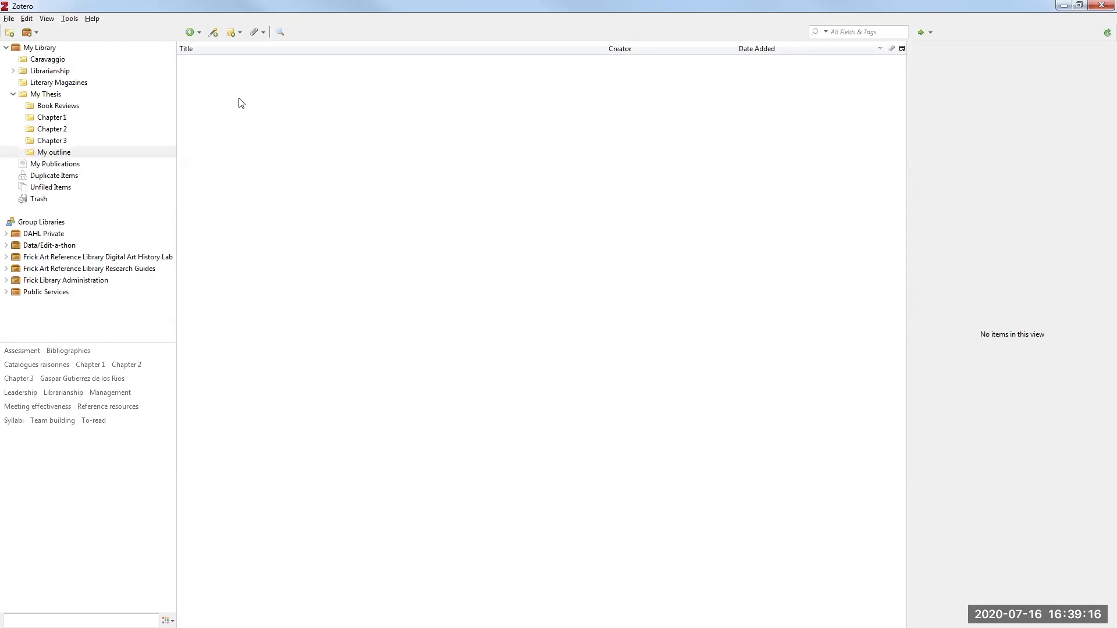
pyautogui.click(236, 33)
pyautogui.click(260, 49)
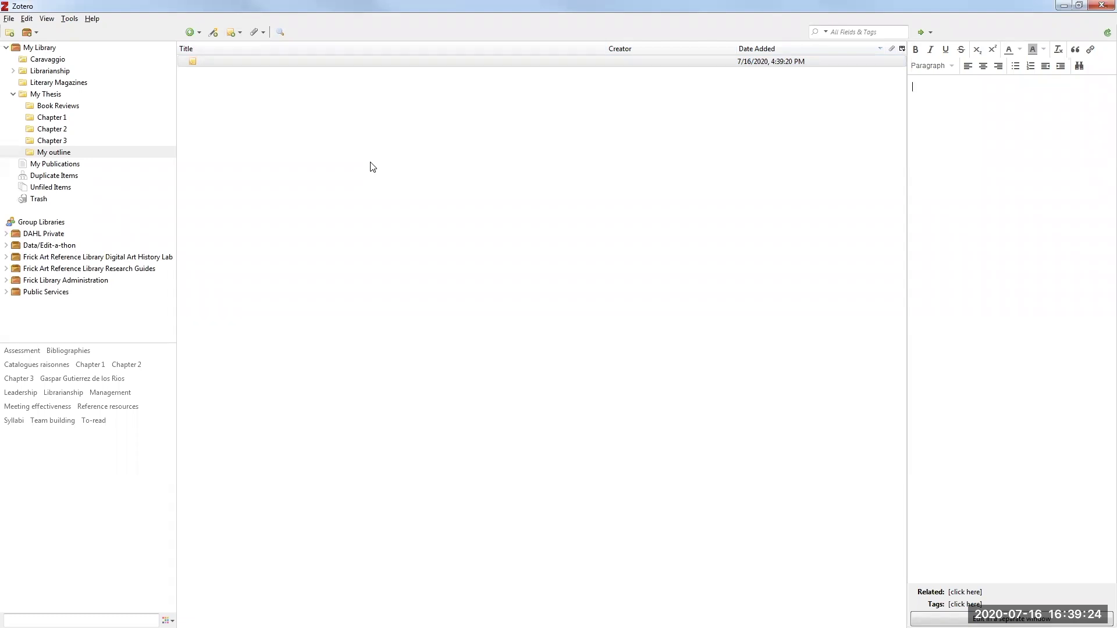
pyautogui.write('This note talks a')
pyautogui.press('BackSpace')
pyautogui.write('s abuot the G')
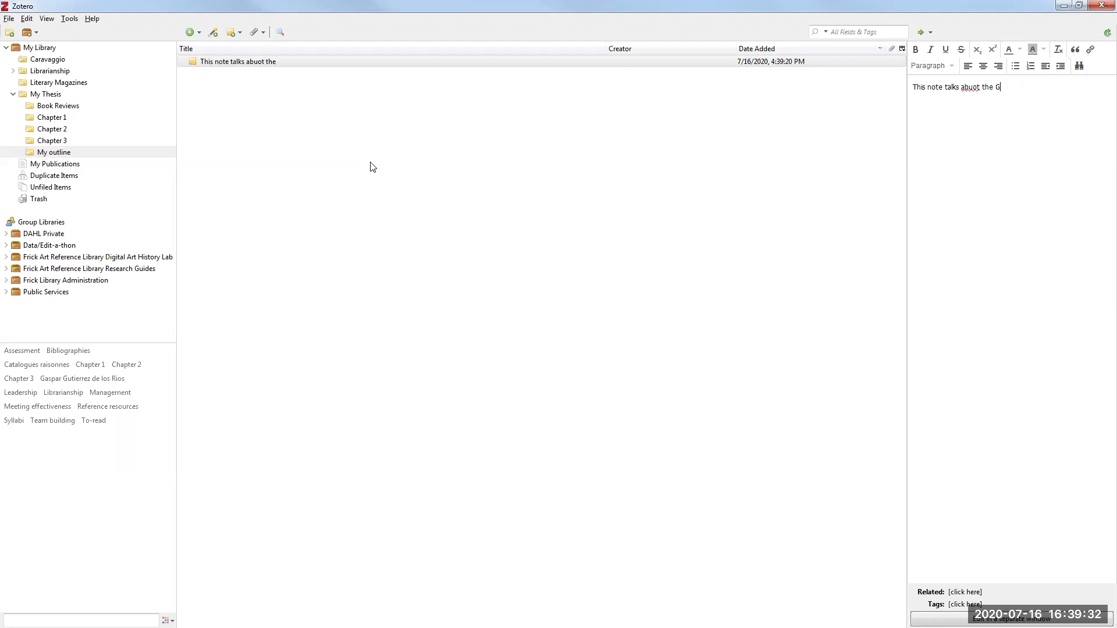
pyautogui.write('raham -Dixon book.')
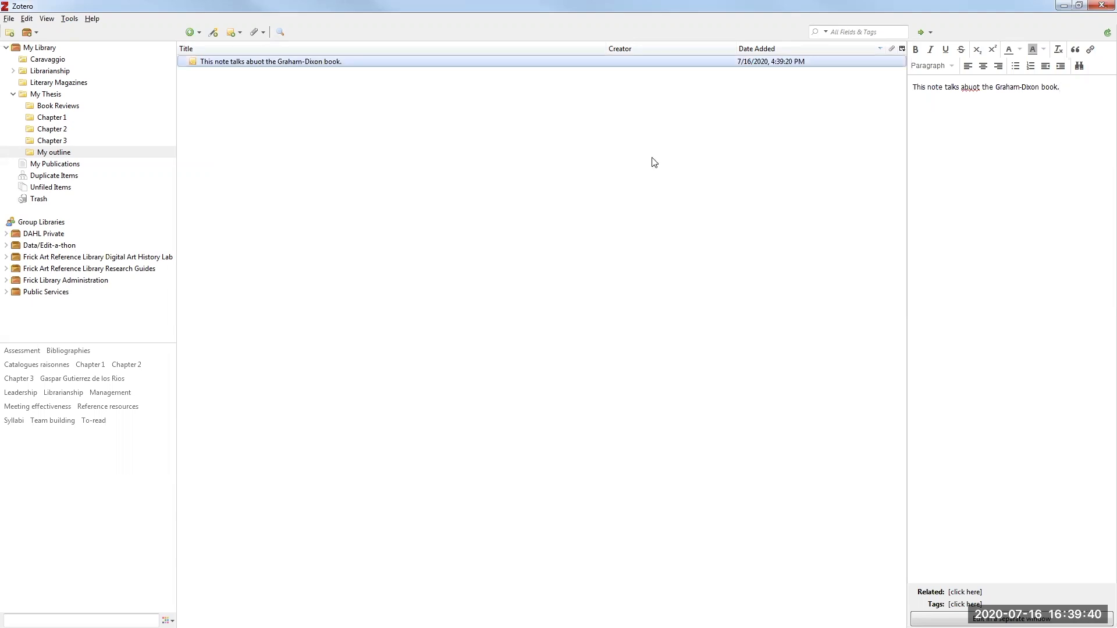
# Search the whole library for "graham" and relate the new note to the book "Caravaggio: a life sacred and profane"
pyautogui.click(960, 592)
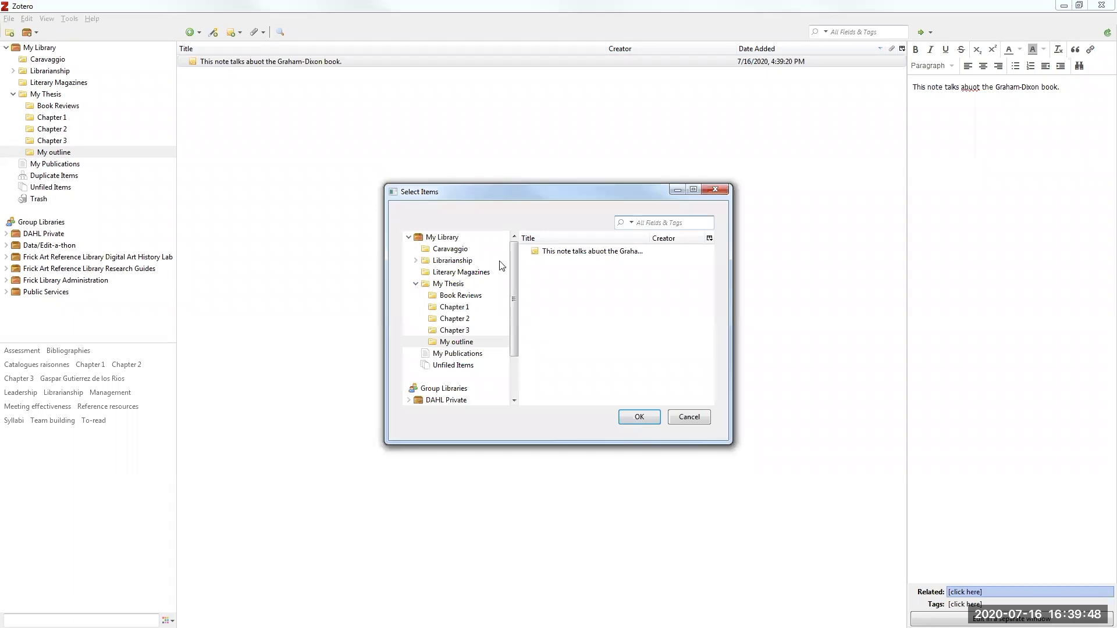
pyautogui.click(463, 250)
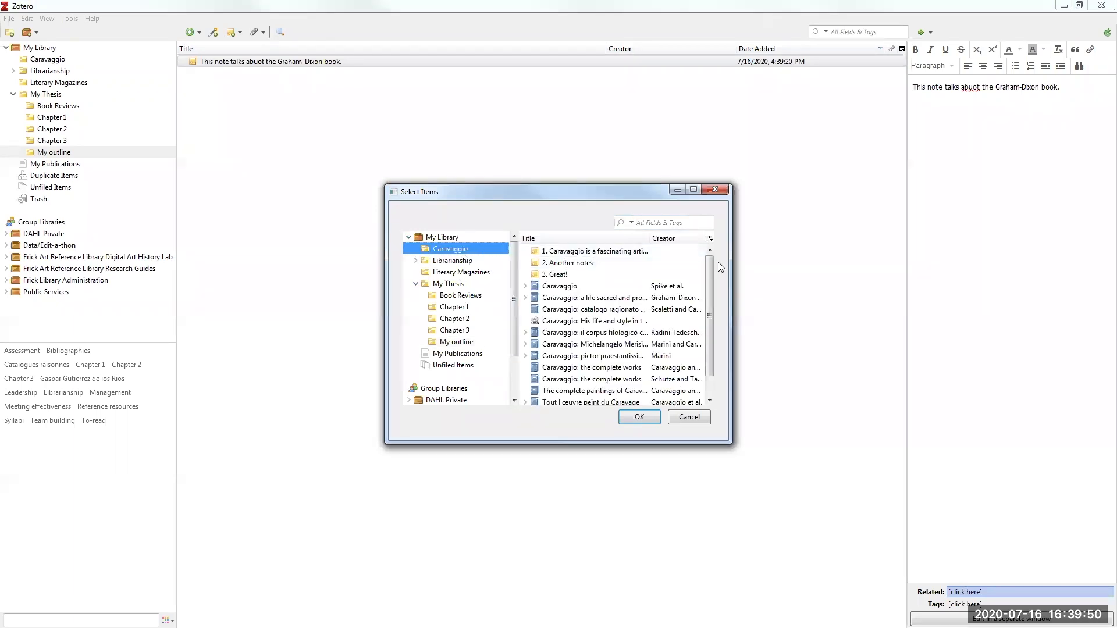
pyautogui.moveTo(709, 263); pyautogui.dragTo(712, 293)
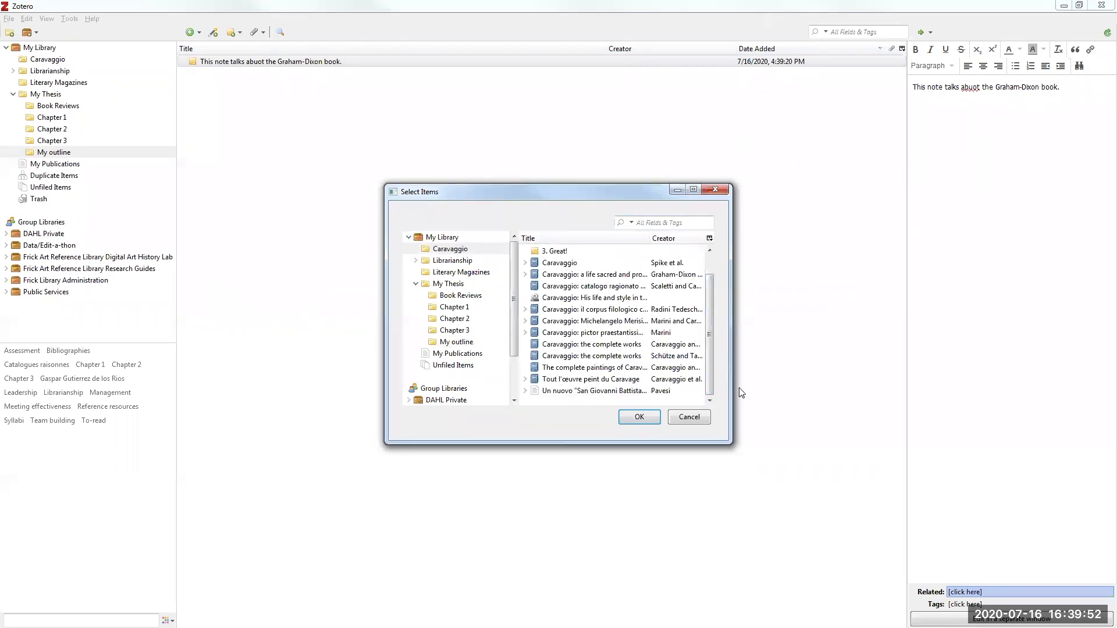
pyautogui.click(604, 274)
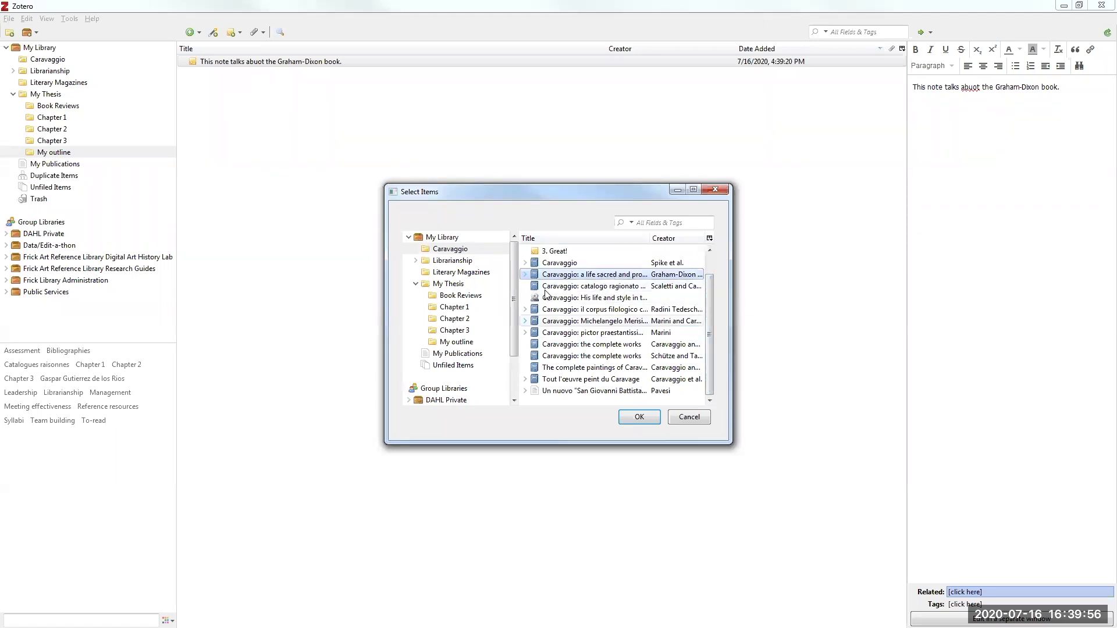
pyautogui.click(435, 239)
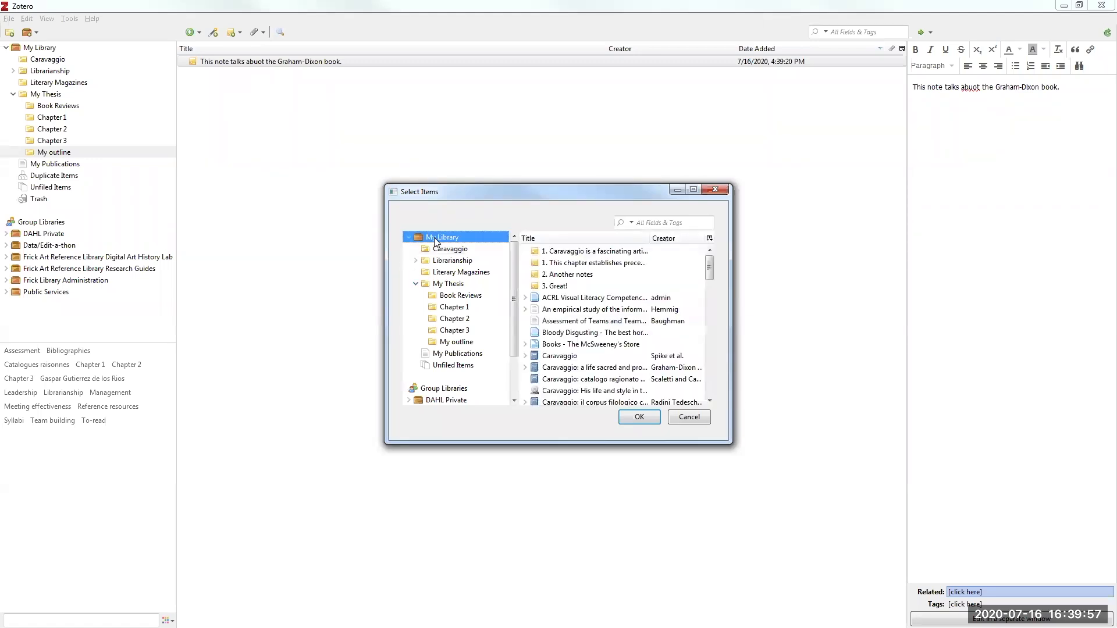
pyautogui.click(643, 224)
pyautogui.write('graham')
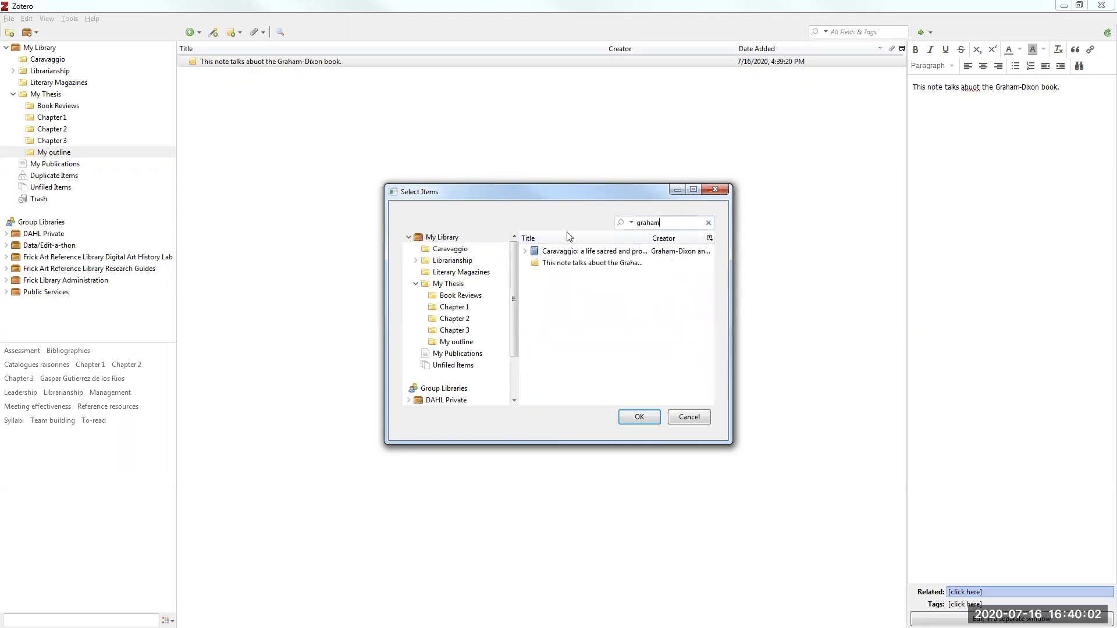
pyautogui.click(566, 254)
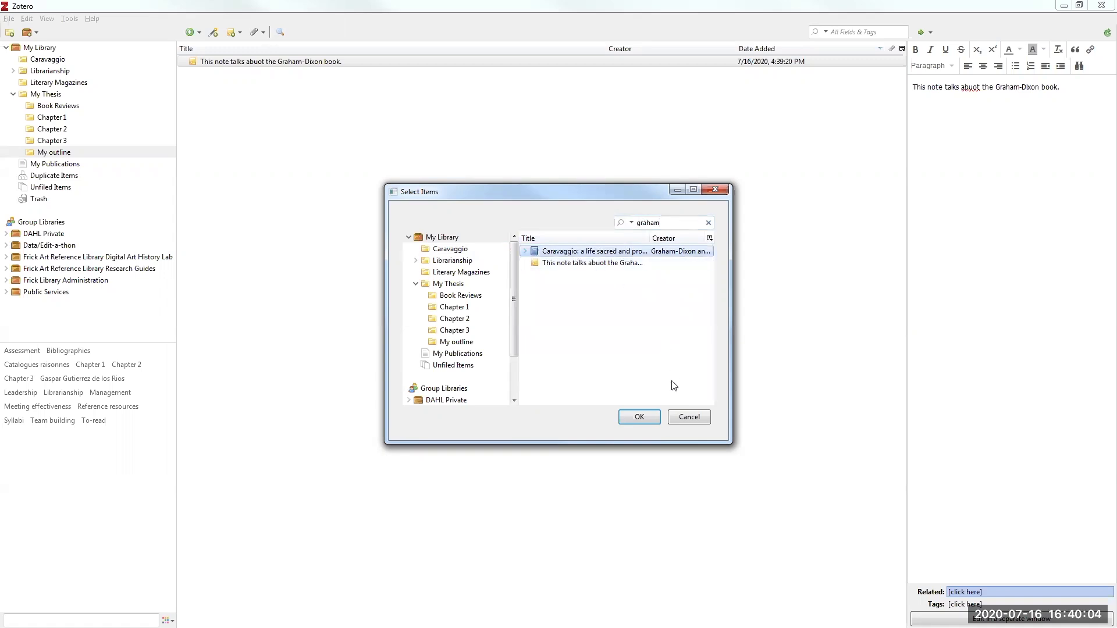
pyautogui.click(650, 418)
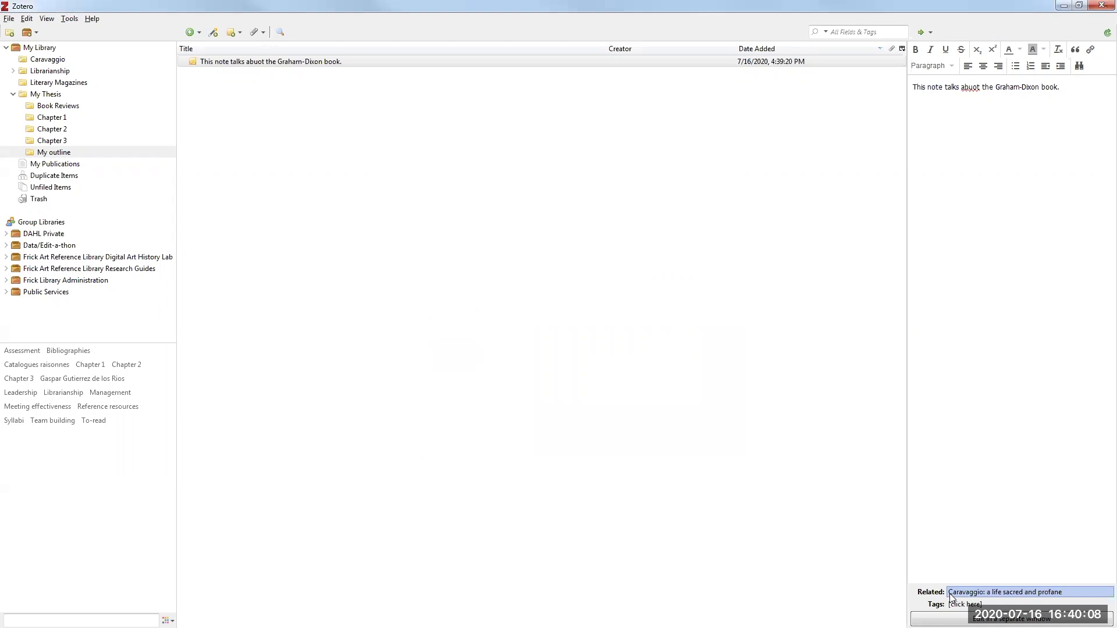
# Examine the related items of "Caravaggio: a life sacred and profane" in the Caravaggio collection and open its related note
pyautogui.click(47, 64)
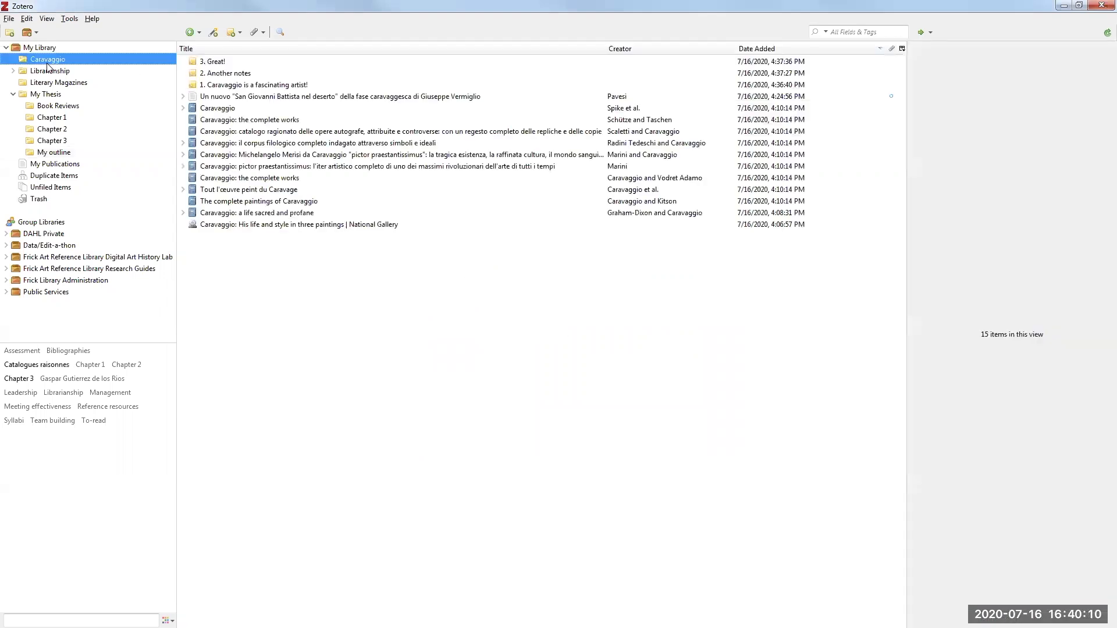
pyautogui.click(262, 123)
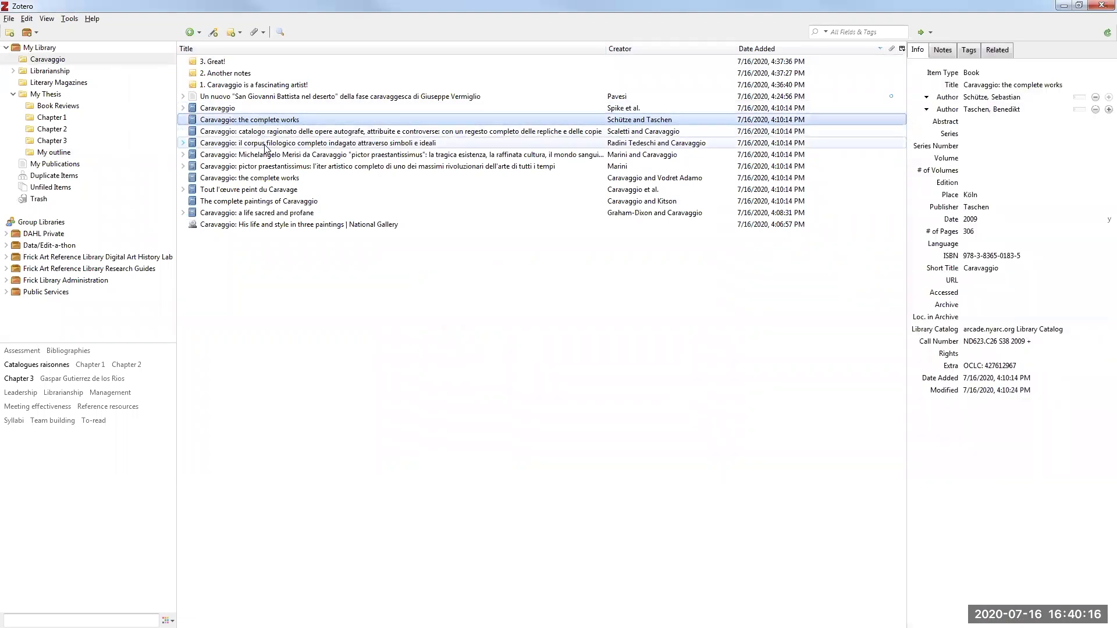
pyautogui.click(278, 212)
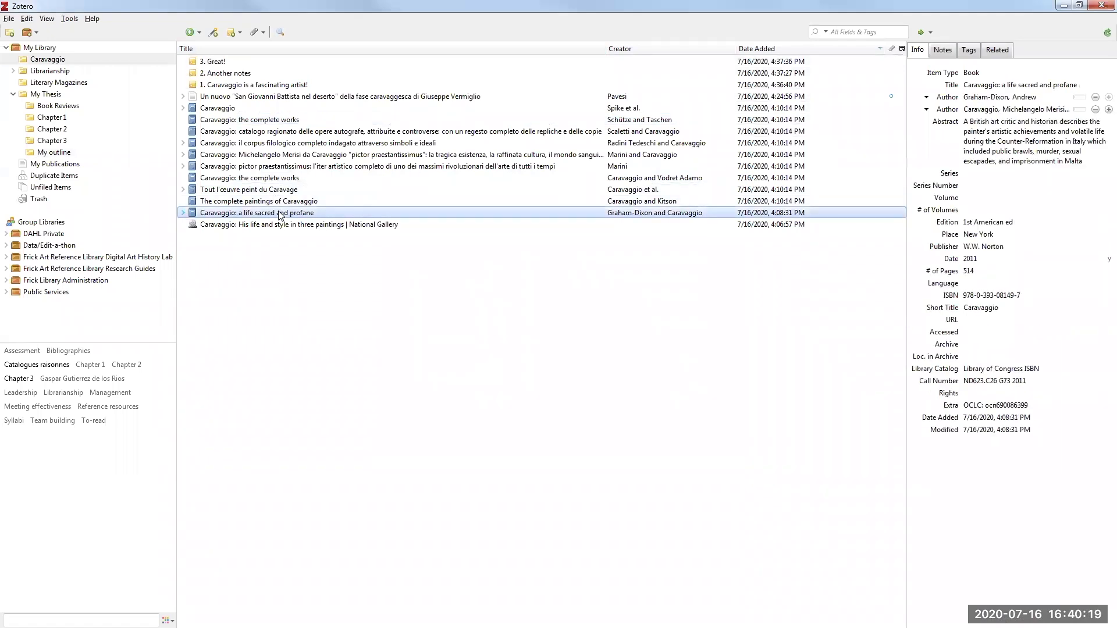
pyautogui.click(944, 51)
pyautogui.click(998, 51)
pyautogui.click(1018, 86)
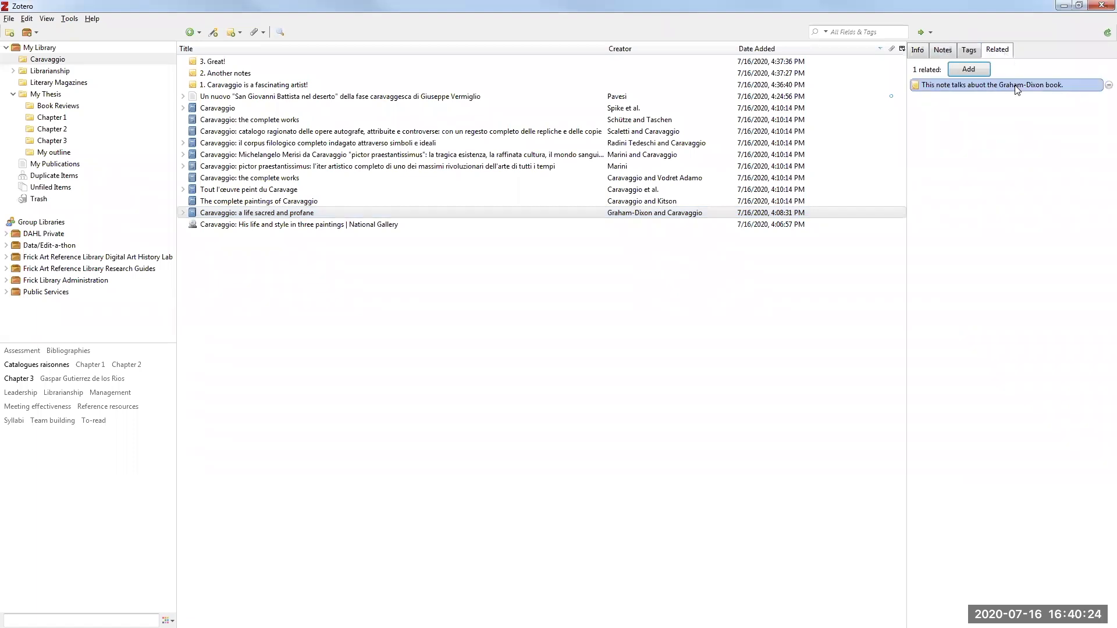
pyautogui.click(1010, 86)
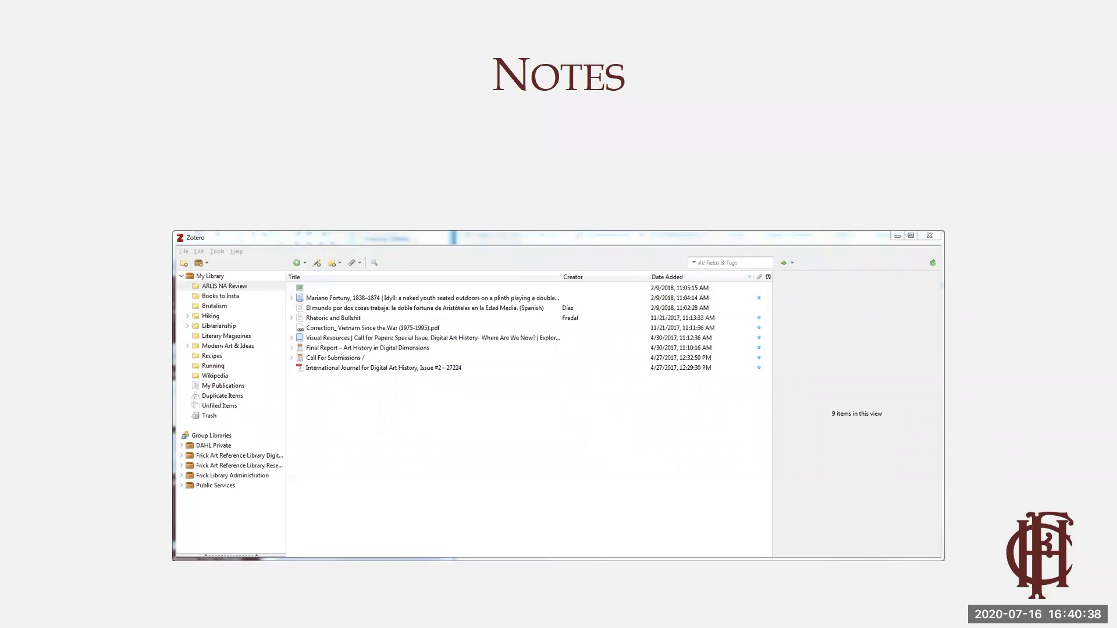
pyautogui.press('Right')
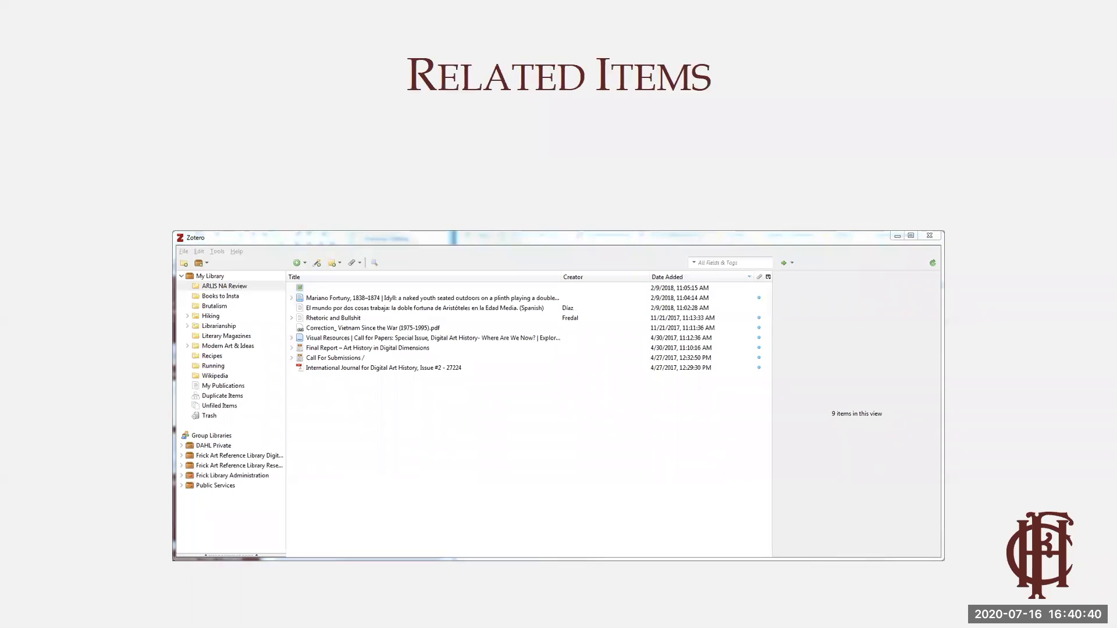
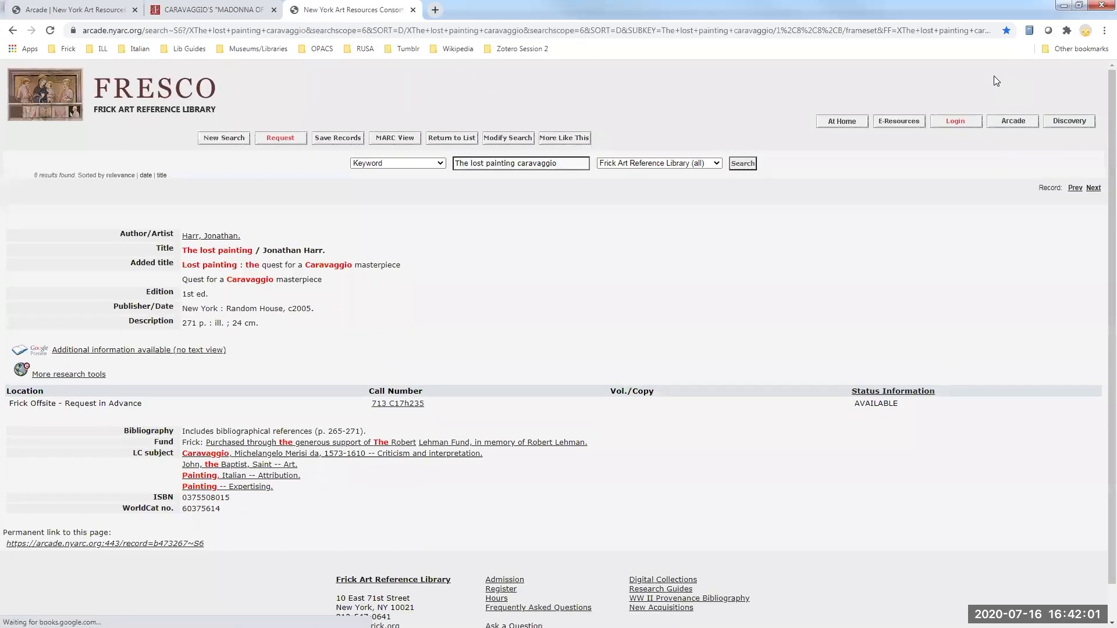
# Save "The lost painting" from the library catalogue to the Caravaggio collection in Zotero and relate it to its review in Book Reviews
pyautogui.click(1031, 31)
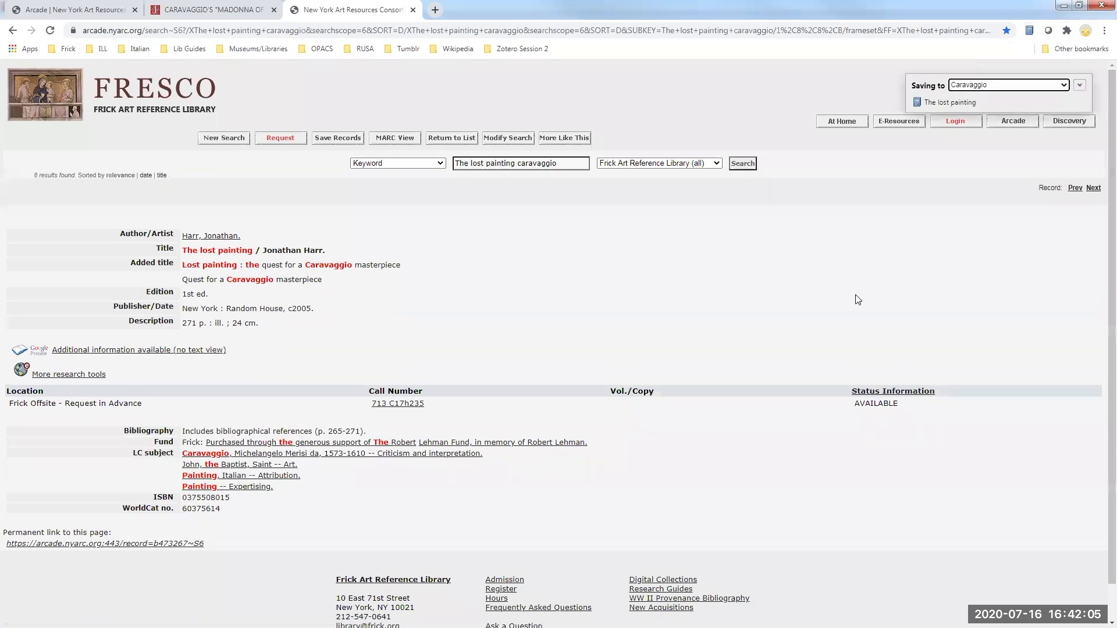
pyautogui.hotkey('alt', 'Tab')
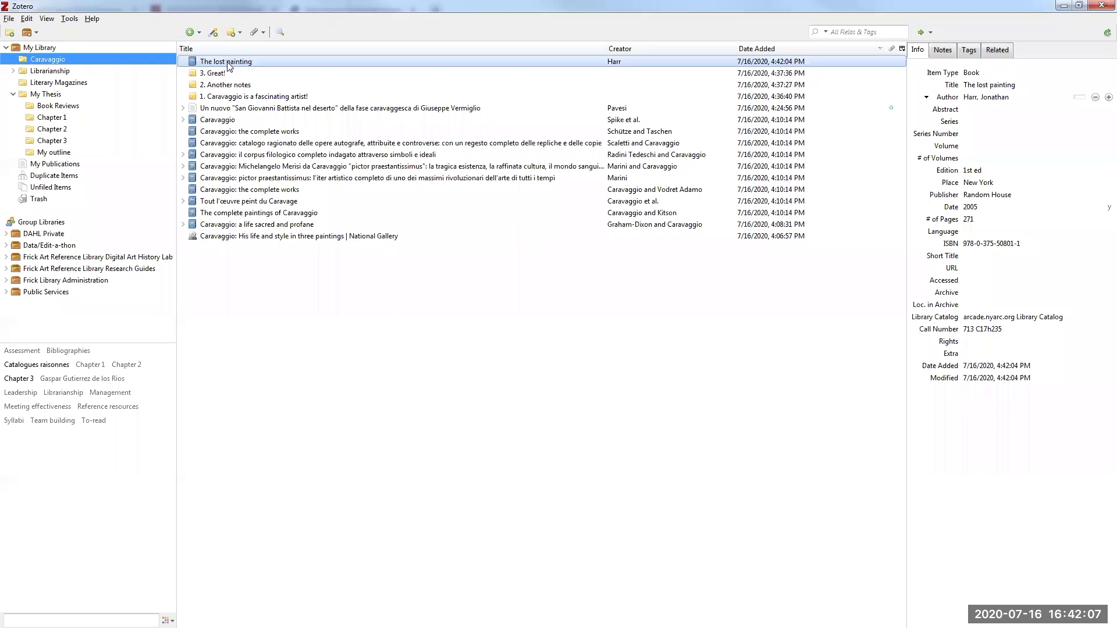
pyautogui.click(997, 50)
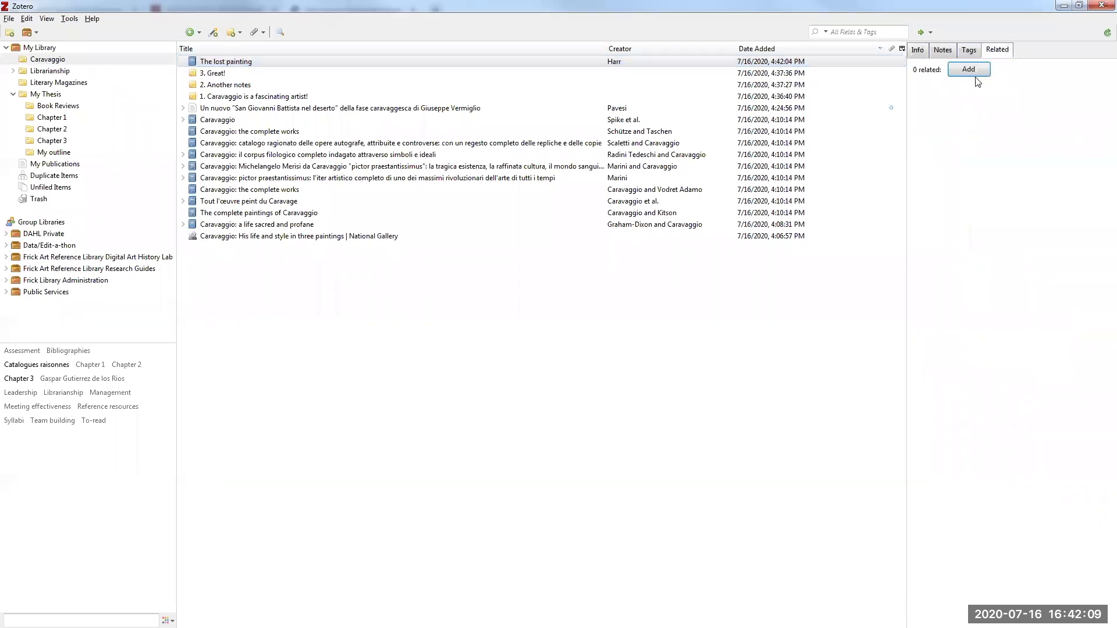
pyautogui.click(970, 72)
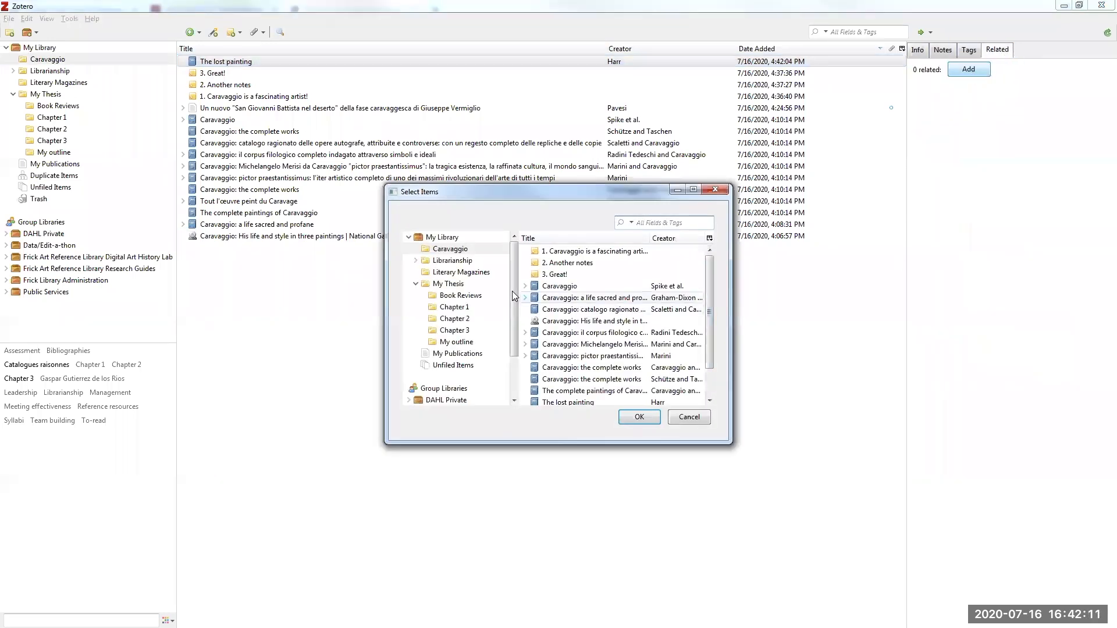
pyautogui.click(459, 296)
pyautogui.click(556, 254)
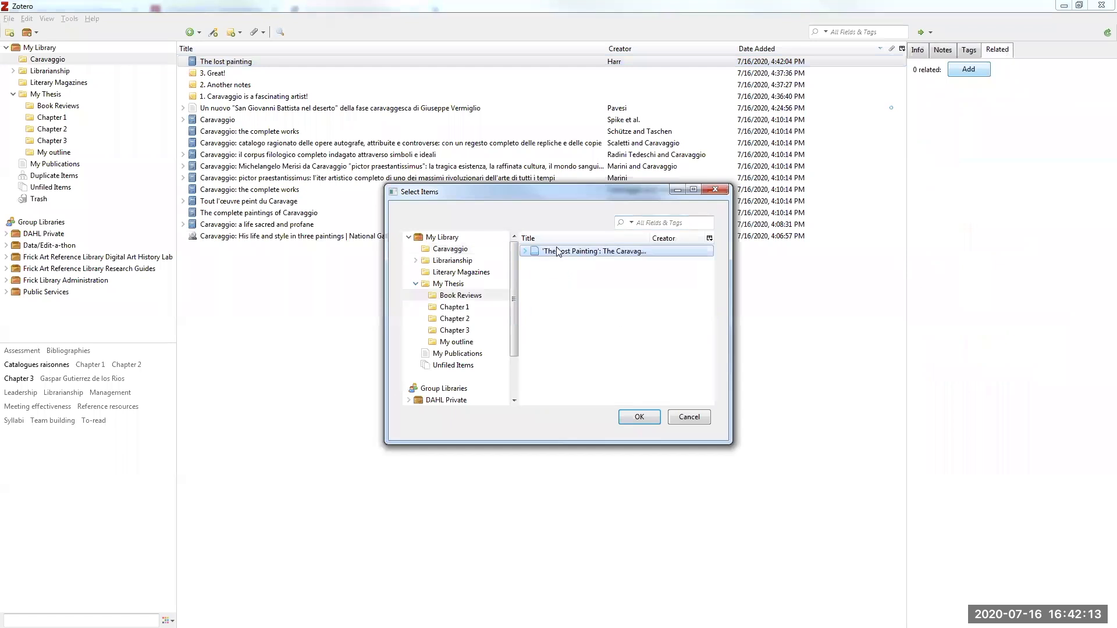
pyautogui.click(639, 418)
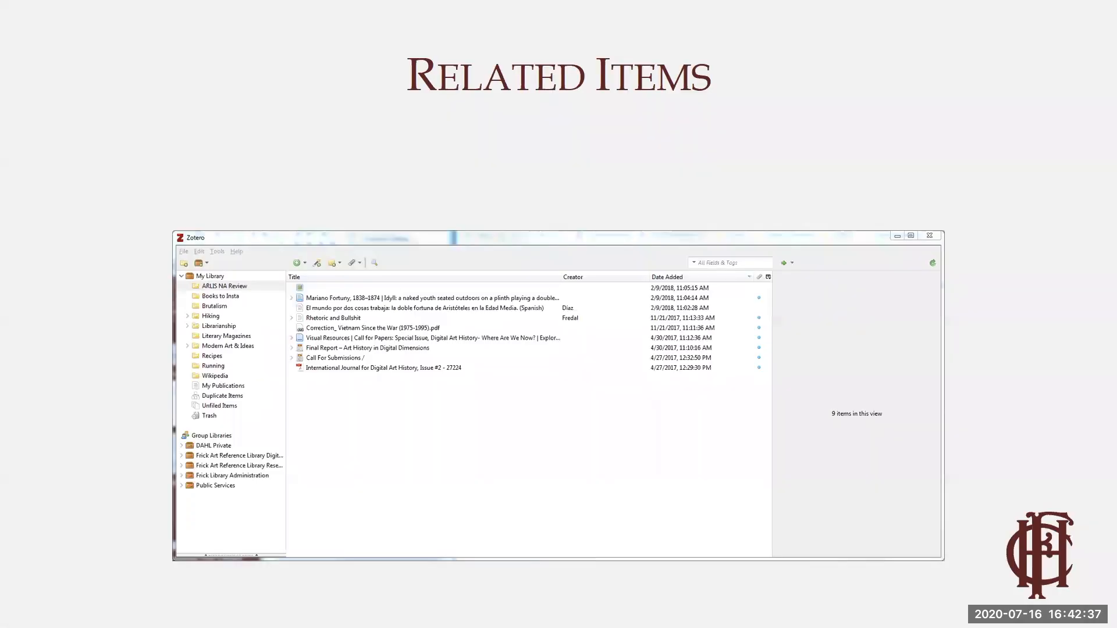
pyautogui.press('Right')
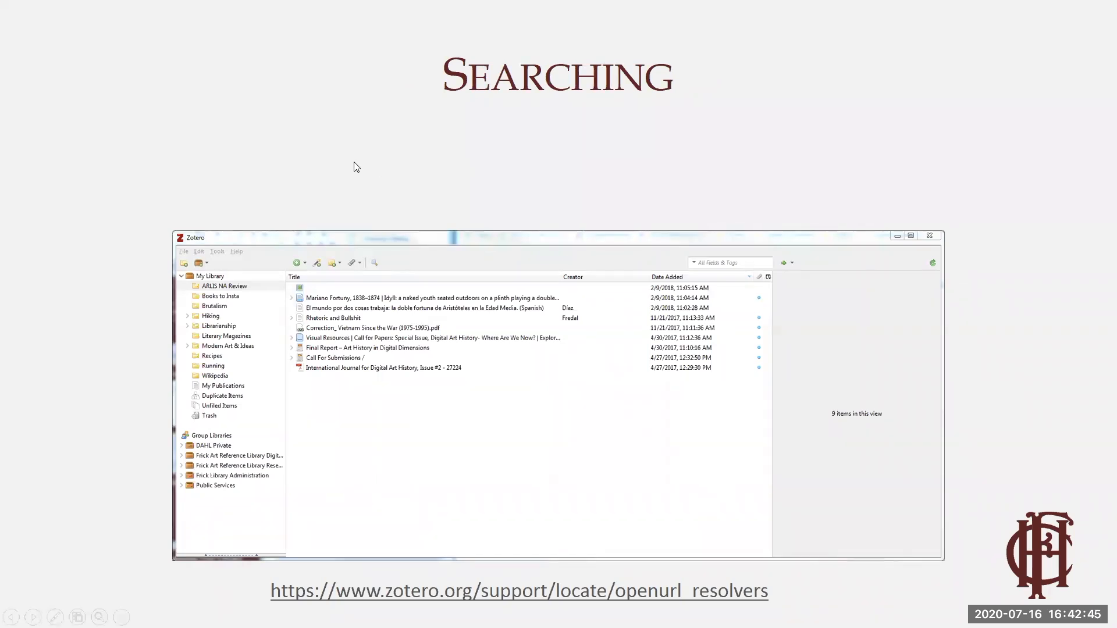
# Switch back to Zotero, search all fields and tags of My Library for "chapter 3", and clear the search
pyautogui.hotkey('alt', 'Tab')
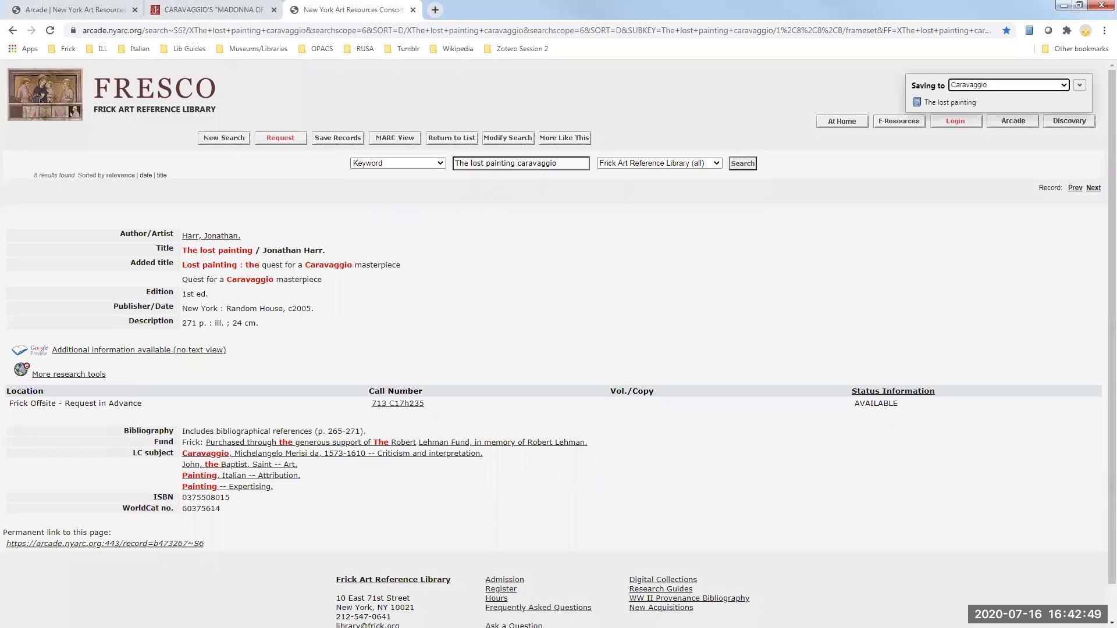
pyautogui.hotkey('alt', 'Tab')
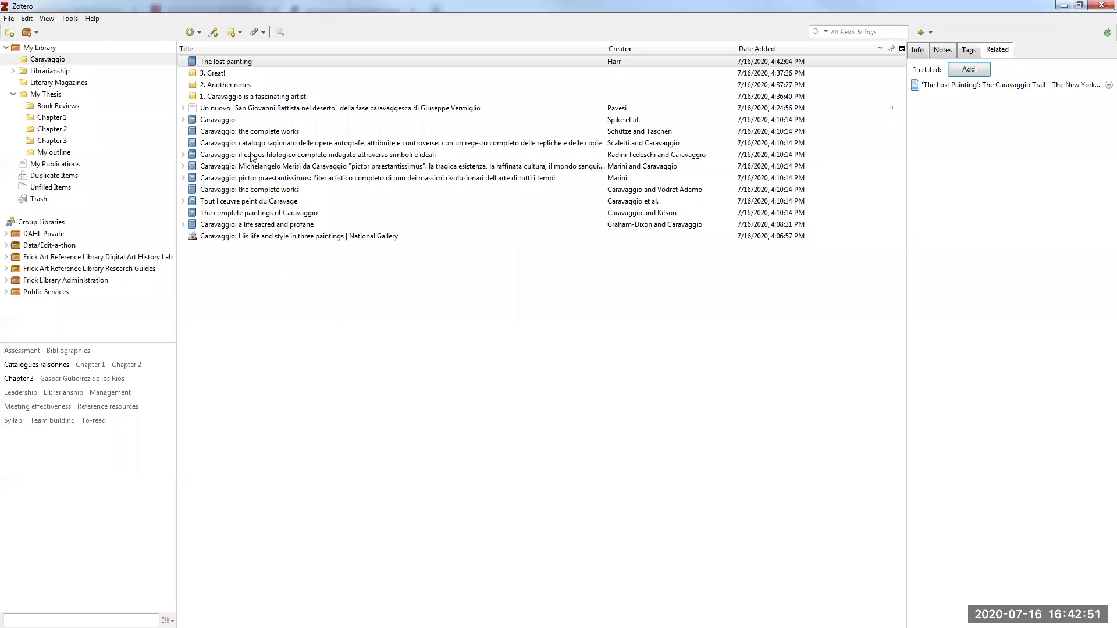
pyautogui.click(93, 49)
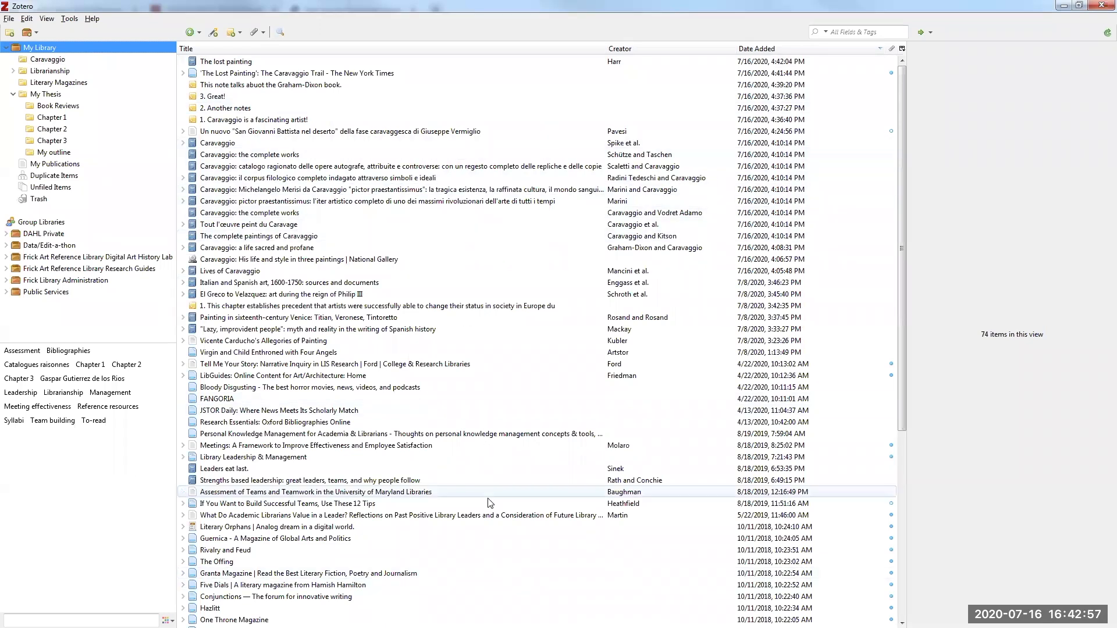
pyautogui.click(867, 30)
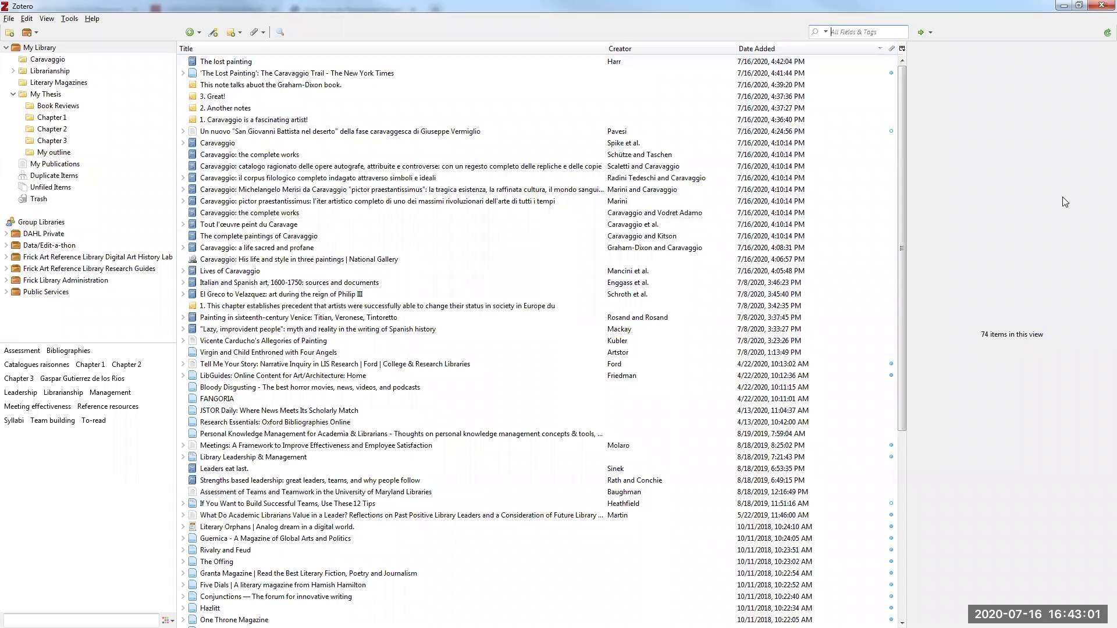
pyautogui.write('chapter 3')
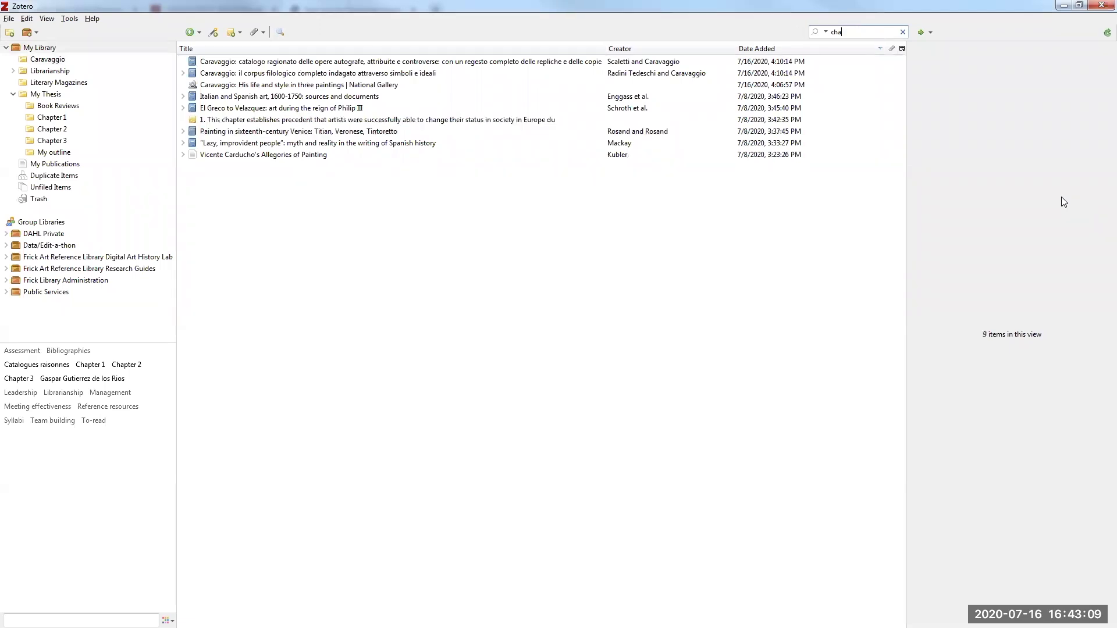
pyautogui.press('Escape')
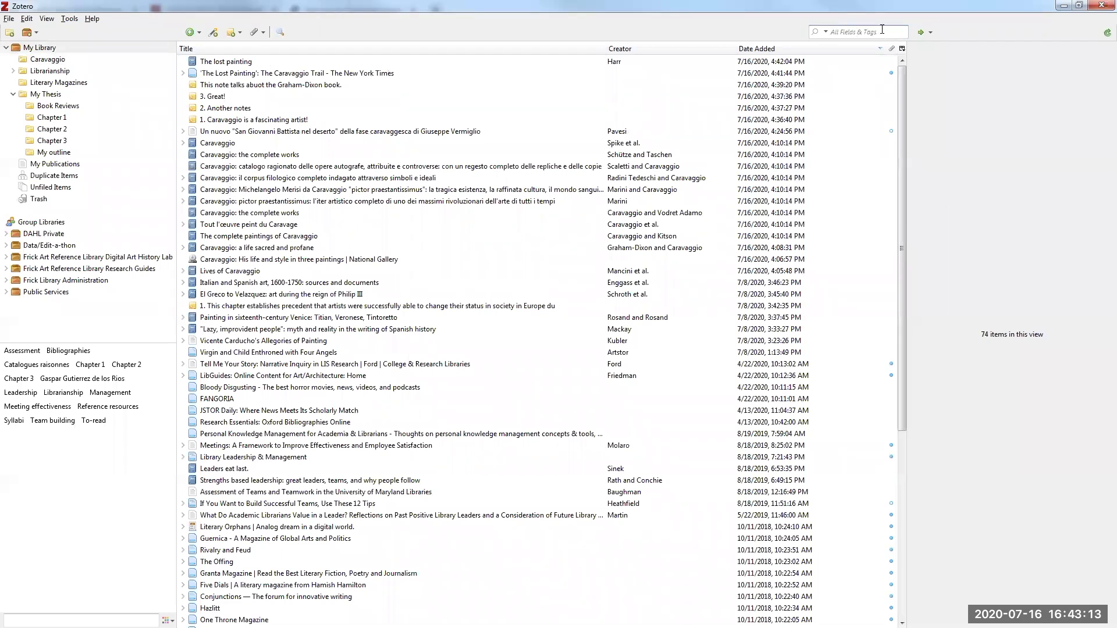
# Review the search scope choices and the Advanced Search window for My Library, closing it without running a search
pyautogui.click(827, 33)
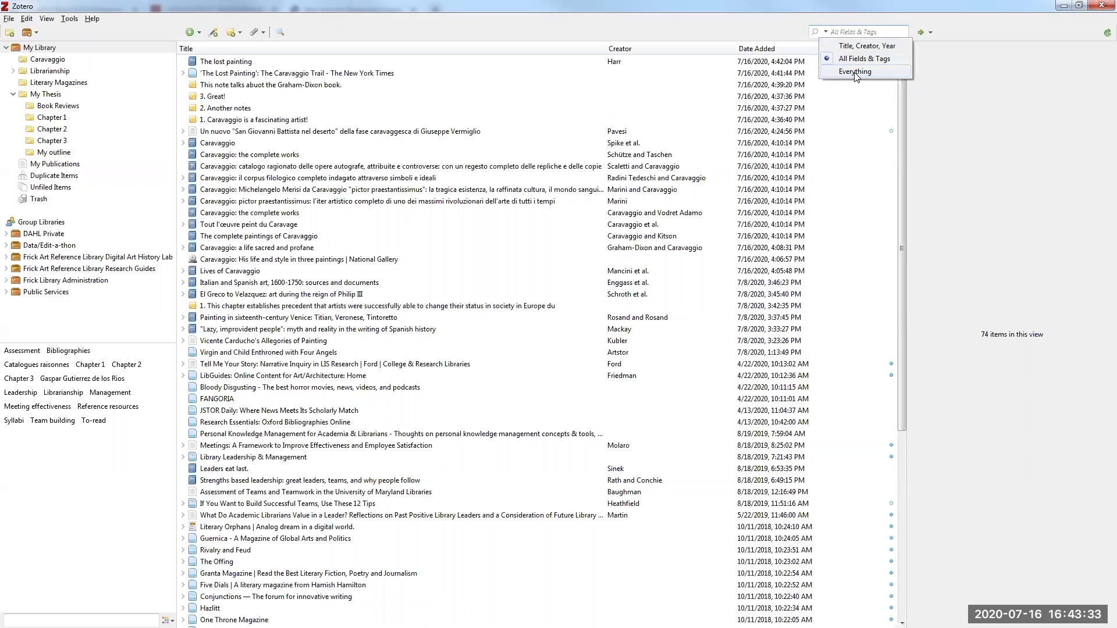
pyautogui.click(740, 37)
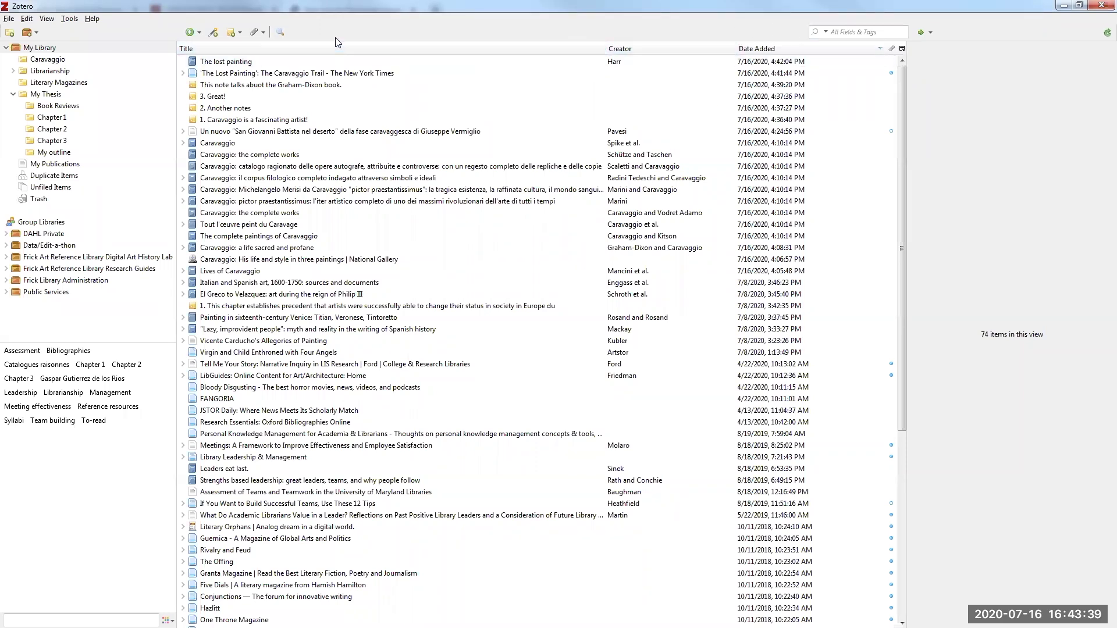
pyautogui.click(283, 35)
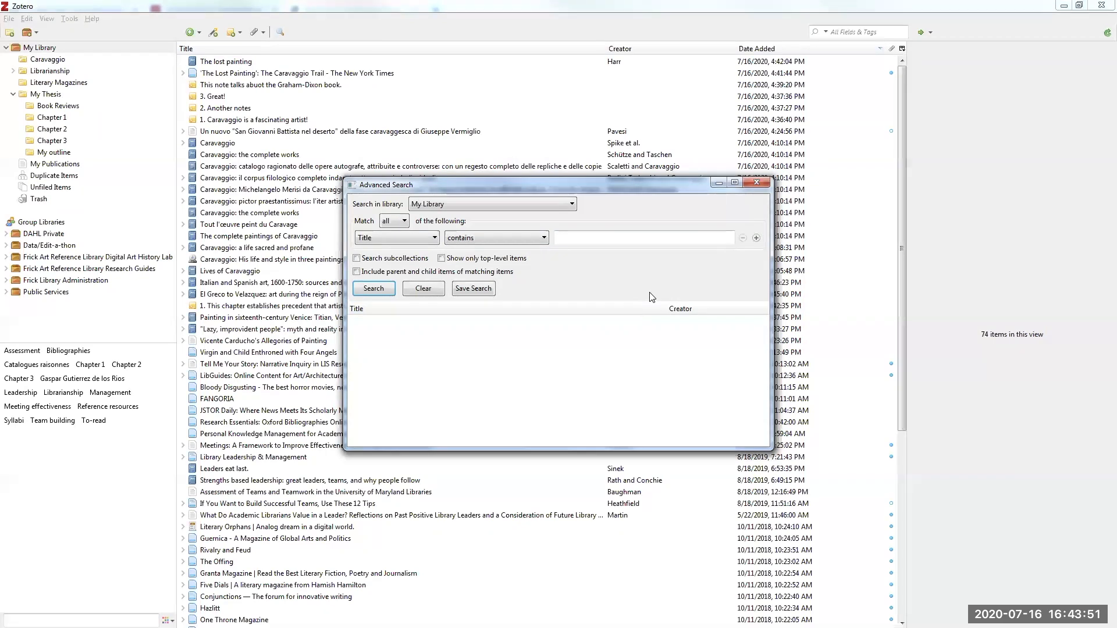
pyautogui.click(756, 183)
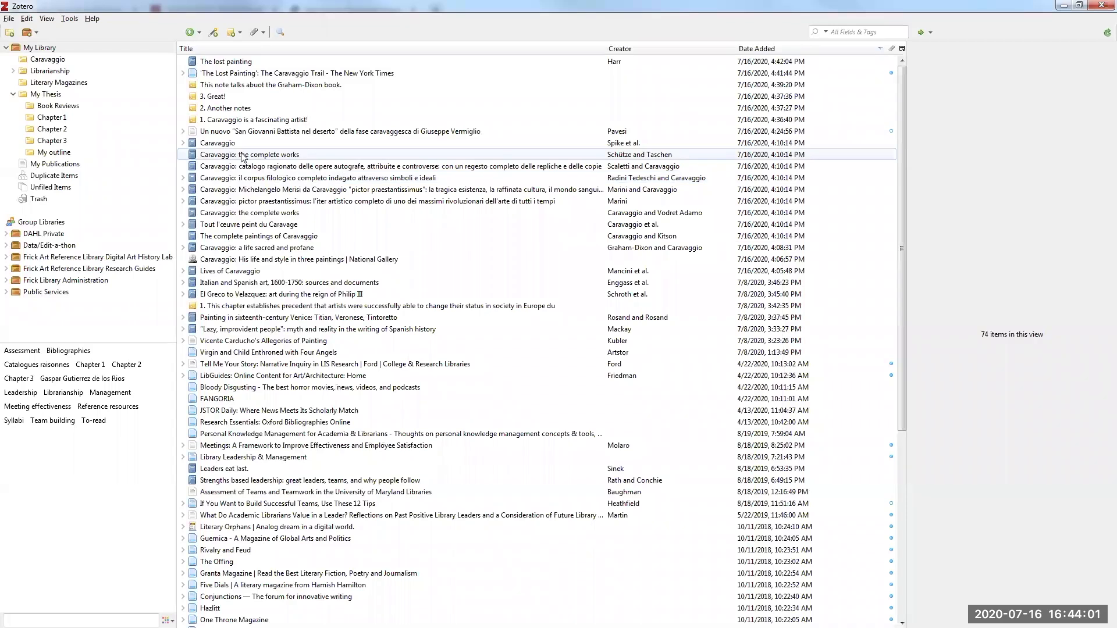
# View the info for the 2009 Taschen book "Caravaggio: the complete works" and run a Library Lookup on it
pyautogui.click(242, 157)
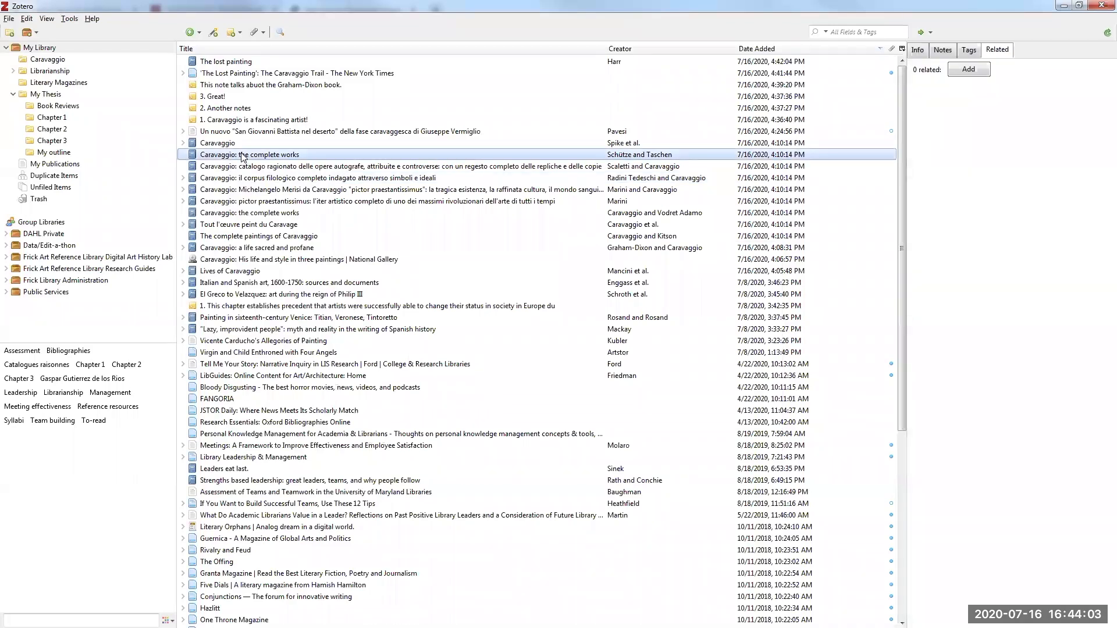
pyautogui.click(918, 51)
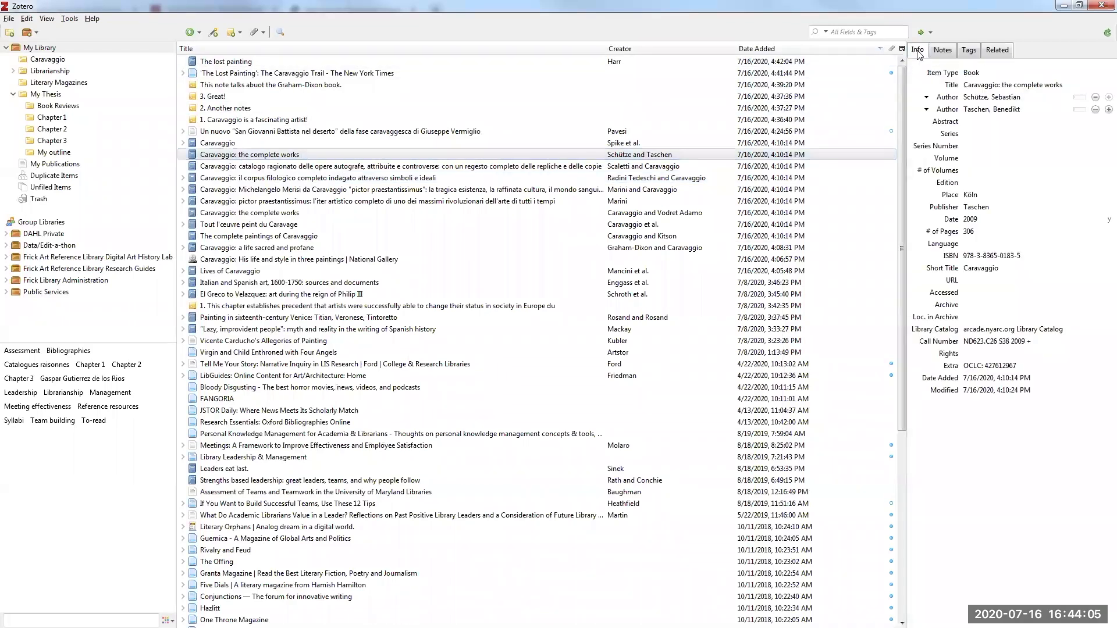
pyautogui.click(996, 333)
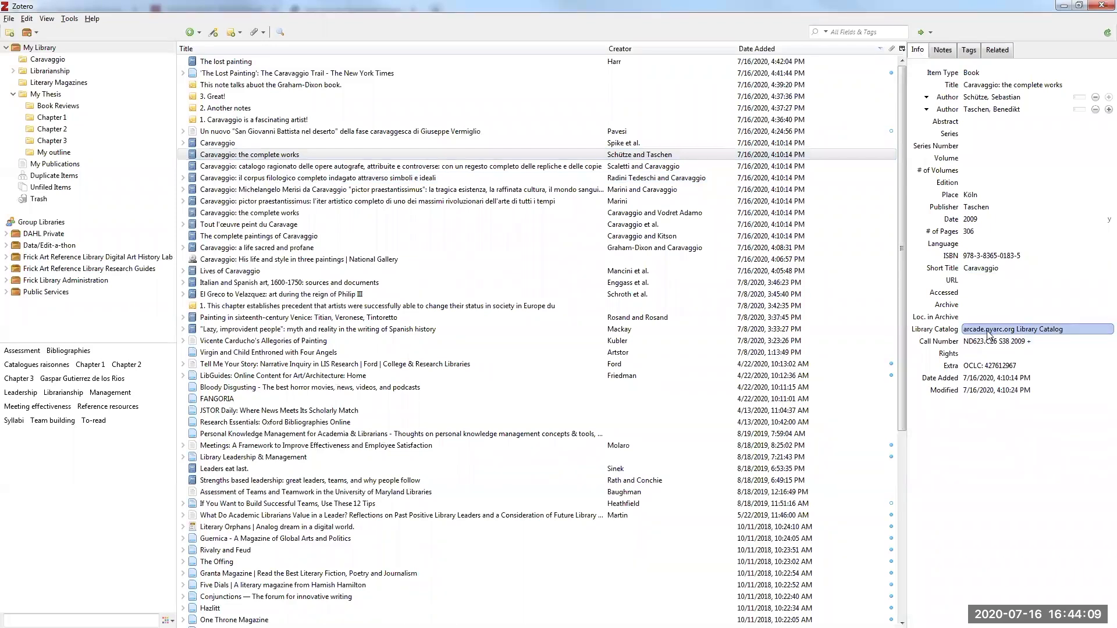
pyautogui.press('Return')
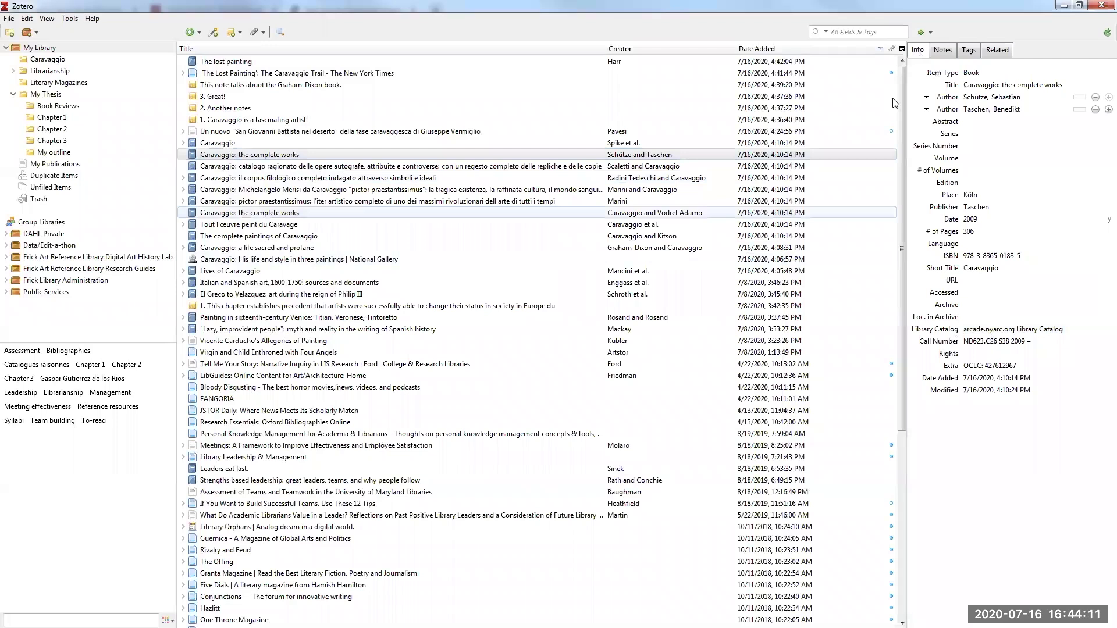
pyautogui.click(931, 34)
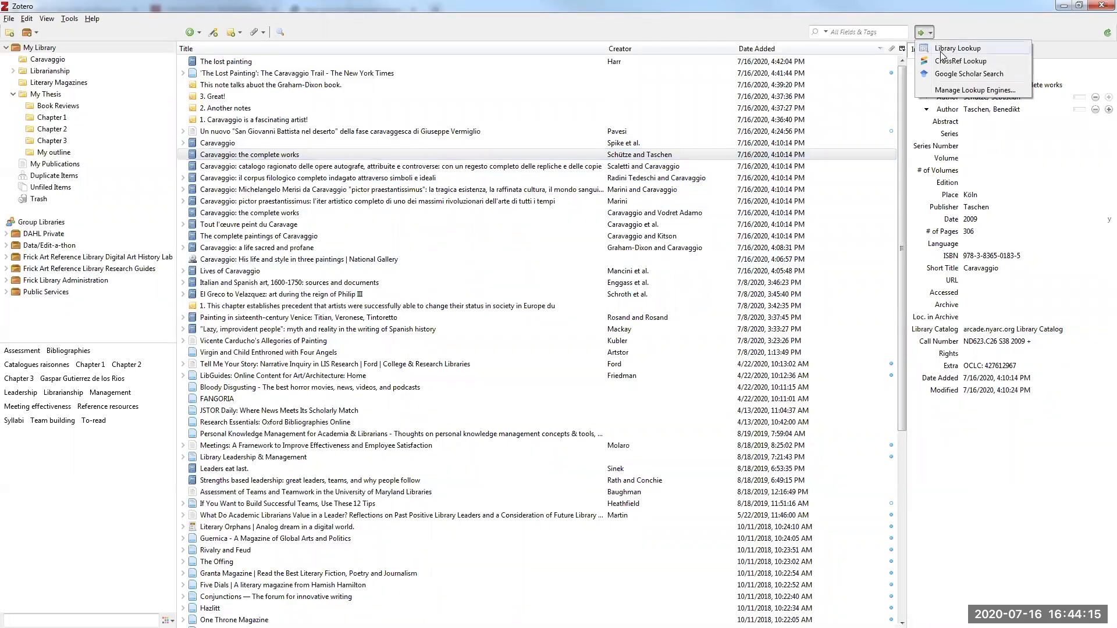
pyautogui.click(943, 52)
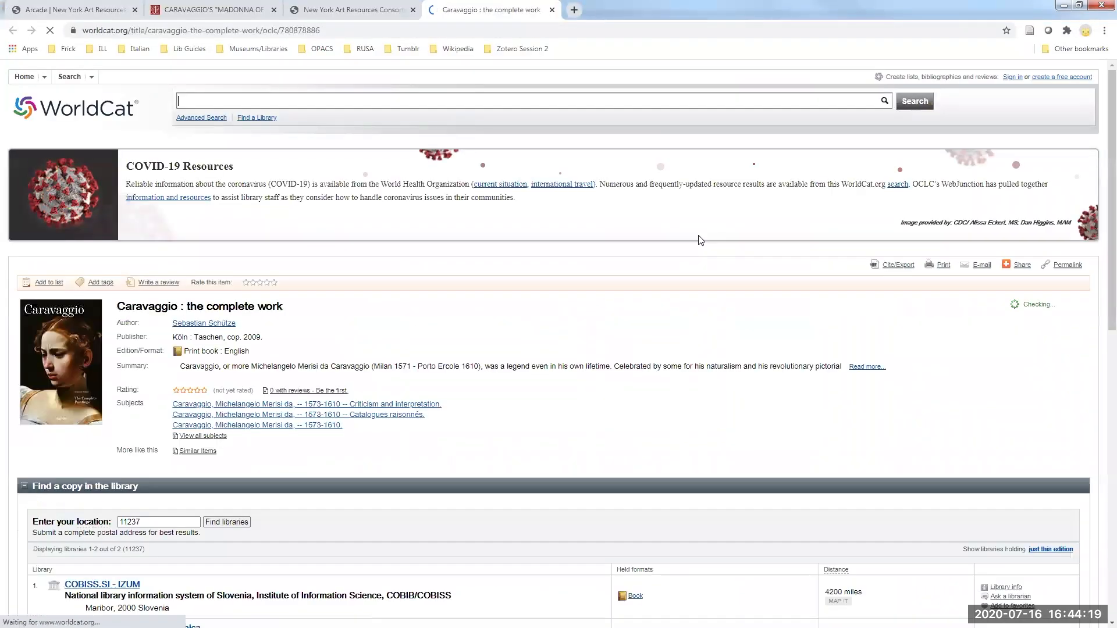
# Examine the WorldCat record and nearby library holdings for "Caravaggio : the complete work", and switch back to Zotero
pyautogui.scroll(-3, 701, 240)
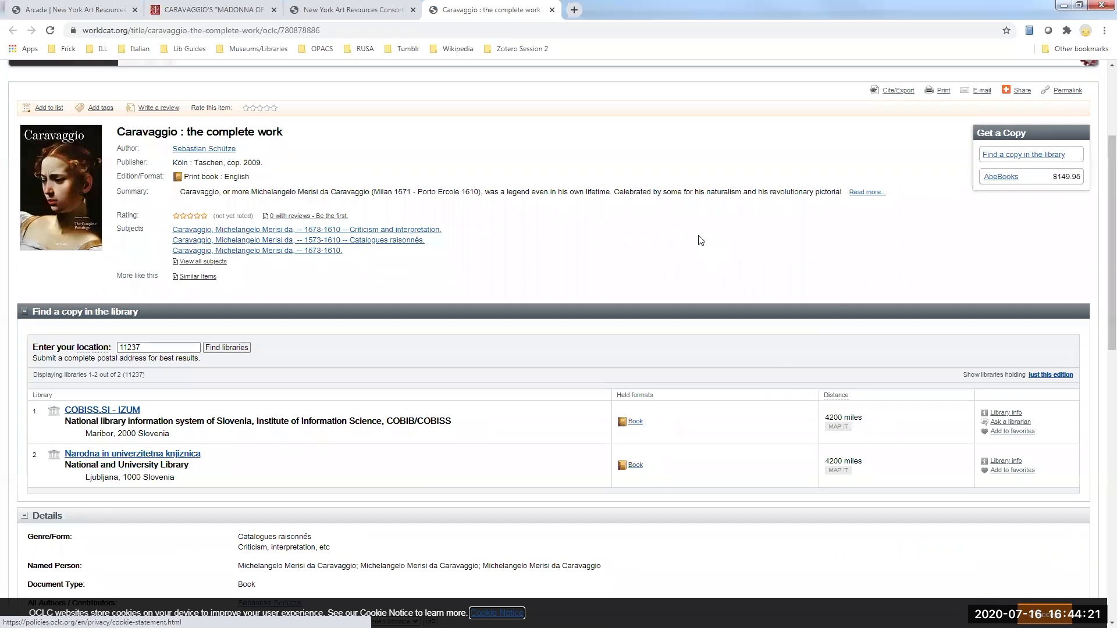
pyautogui.scroll(-2, 699, 239)
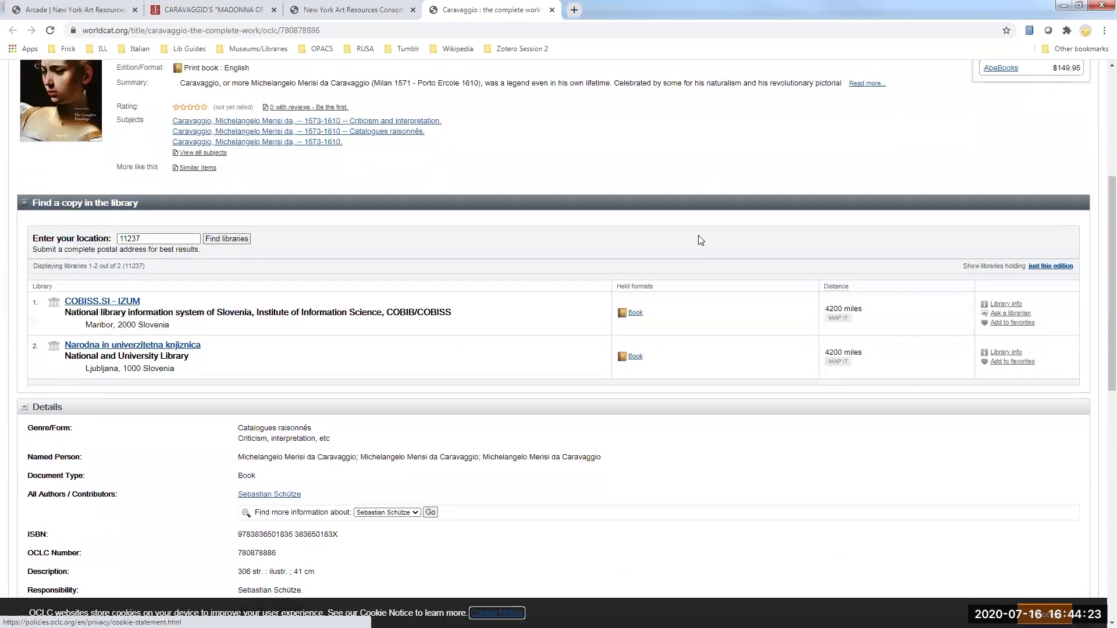
pyautogui.scroll(4, 631, 239)
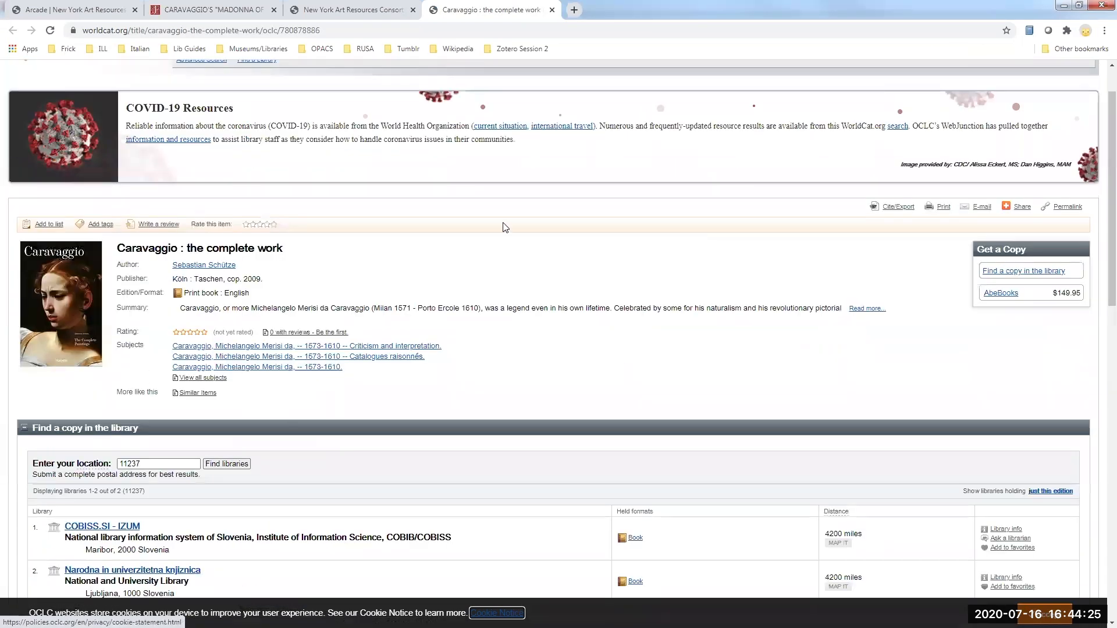
pyautogui.scroll(-3, 505, 228)
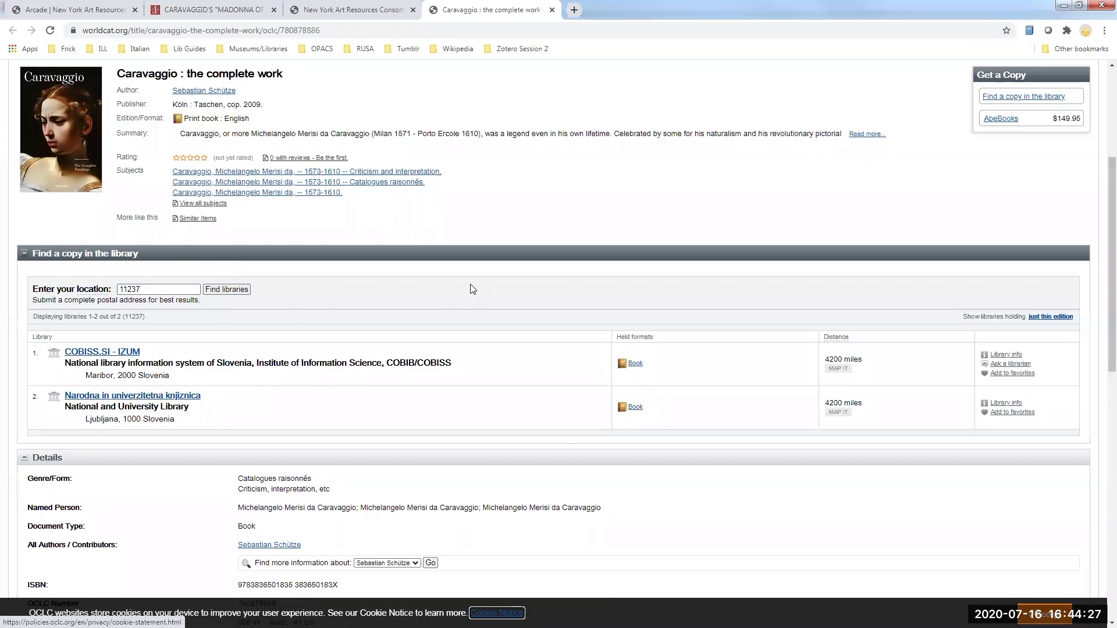
pyautogui.scroll(1, 470, 284)
pyautogui.scroll(4, 474, 288)
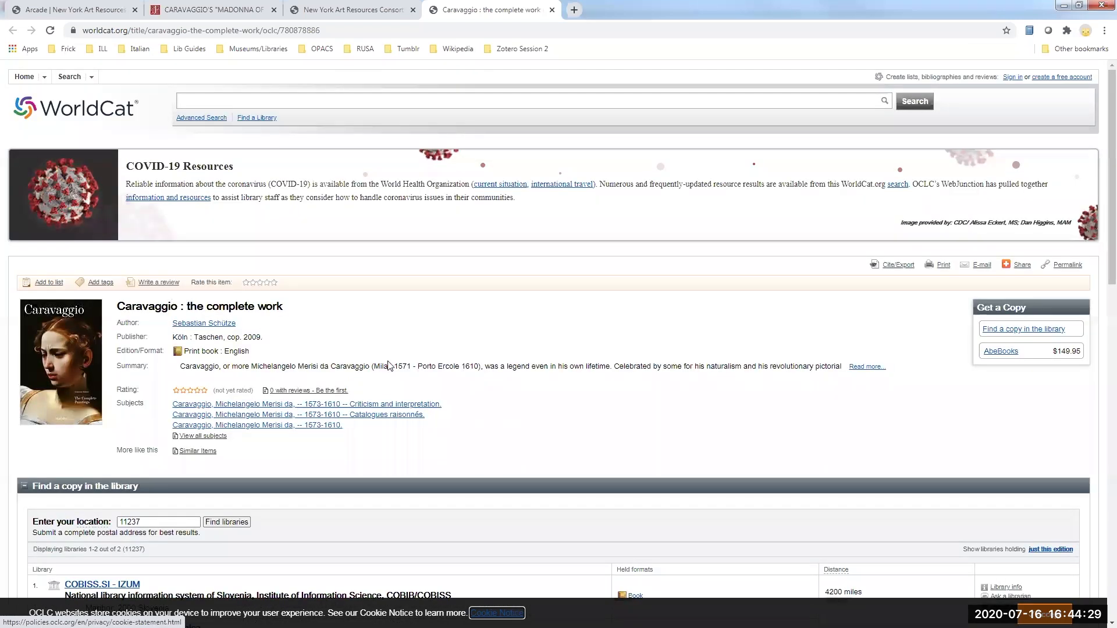
pyautogui.hotkey('alt', 'Tab')
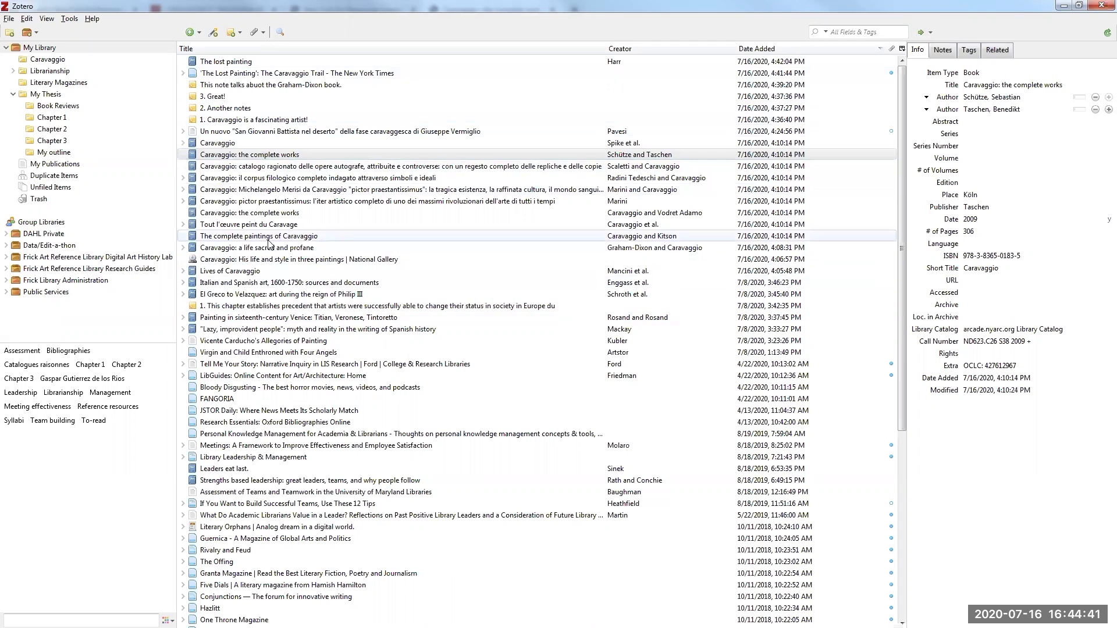
# Review the lookup options available for the New York Times web page "'The Lost Painting': The Caravaggio Trail"
pyautogui.click(290, 75)
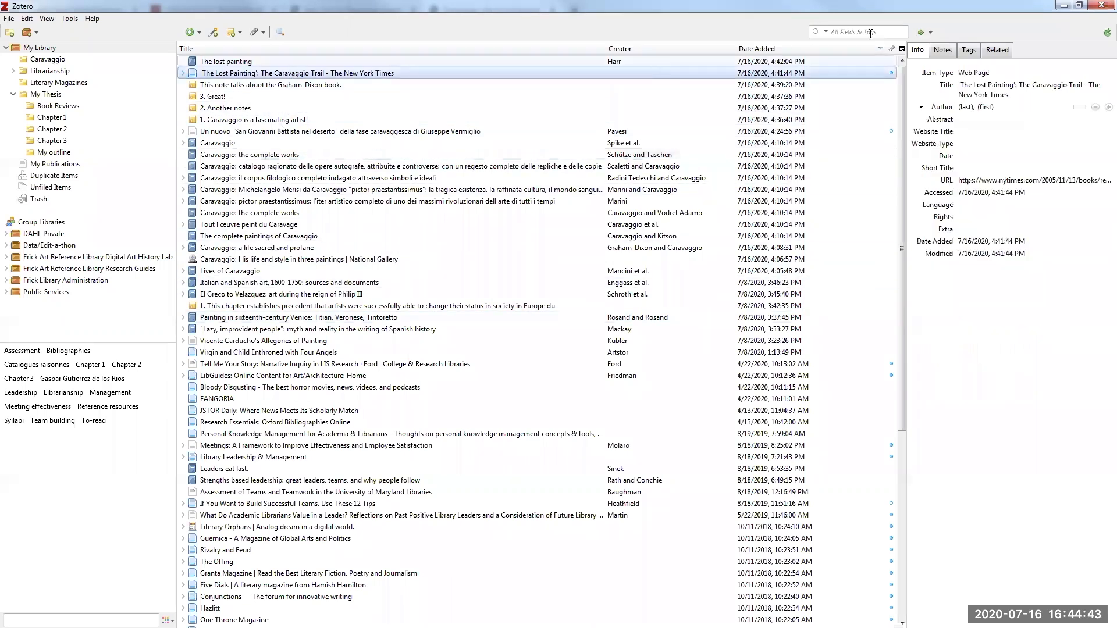
pyautogui.click(931, 33)
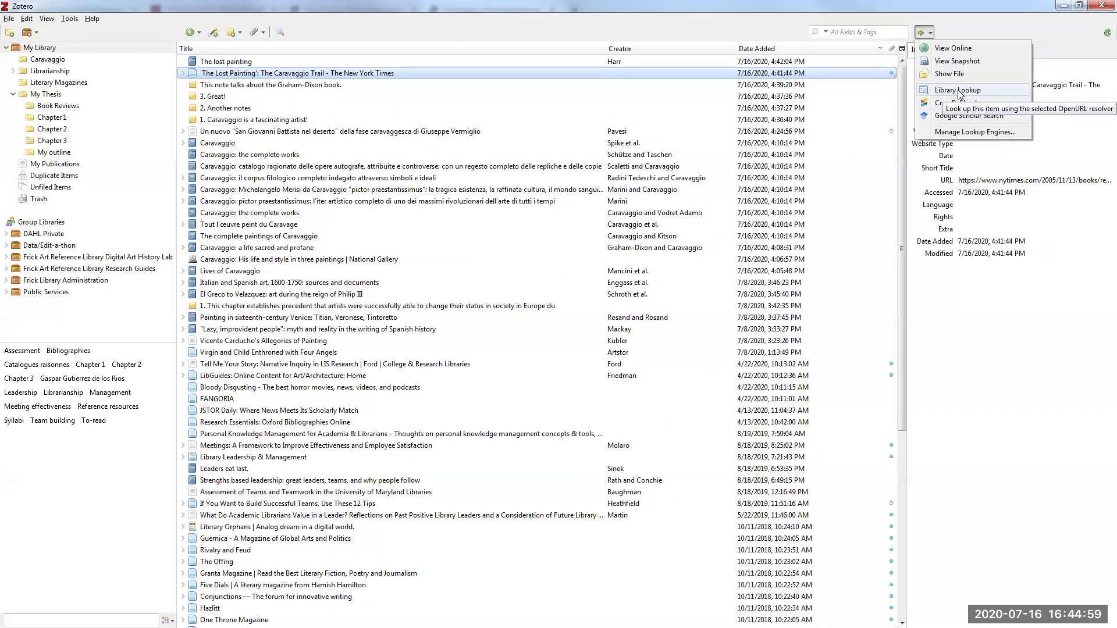
pyautogui.click(422, 34)
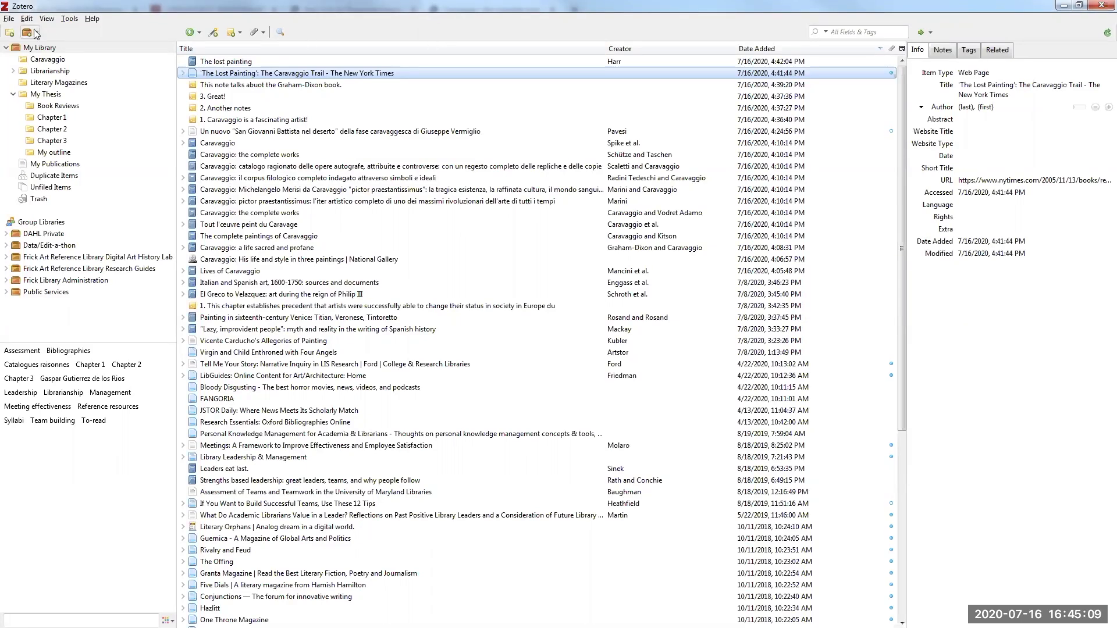
# Open the Zotero preferences, examine the OpenURL resolver in the general Advanced settings, and close them
pyautogui.click(8, 19)
pyautogui.moveTo(26, 19)
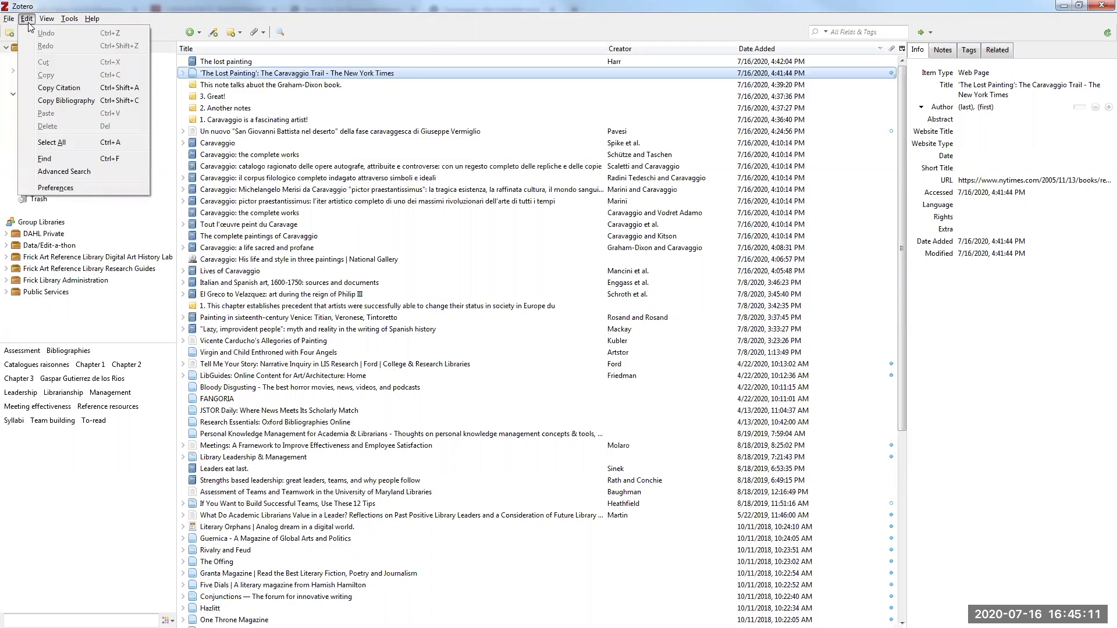
pyautogui.click(59, 187)
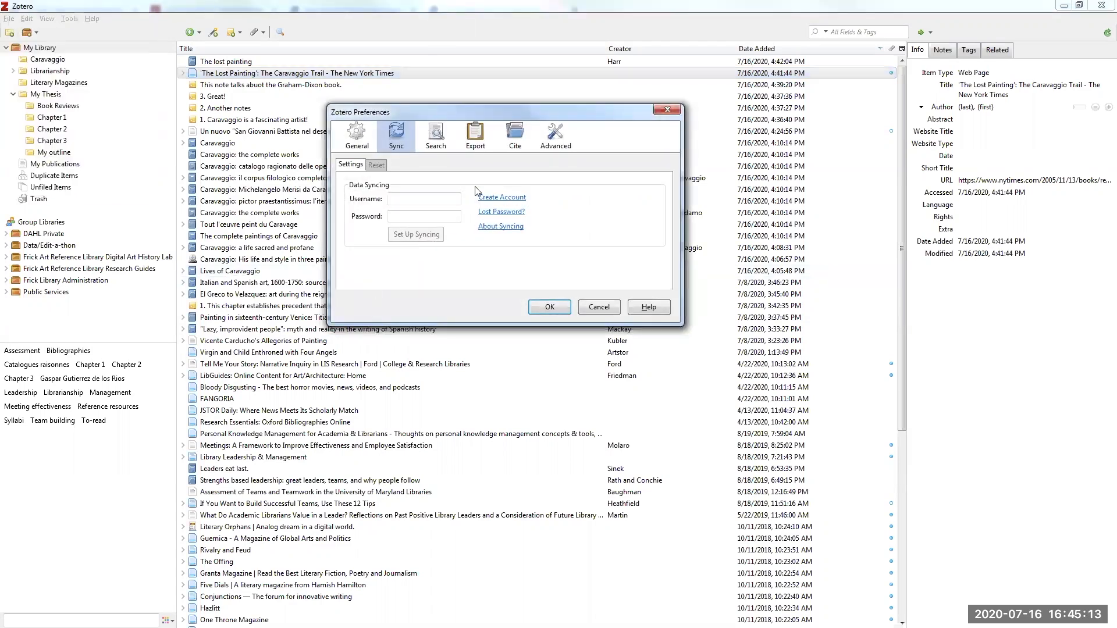
pyautogui.click(436, 137)
pyautogui.click(394, 134)
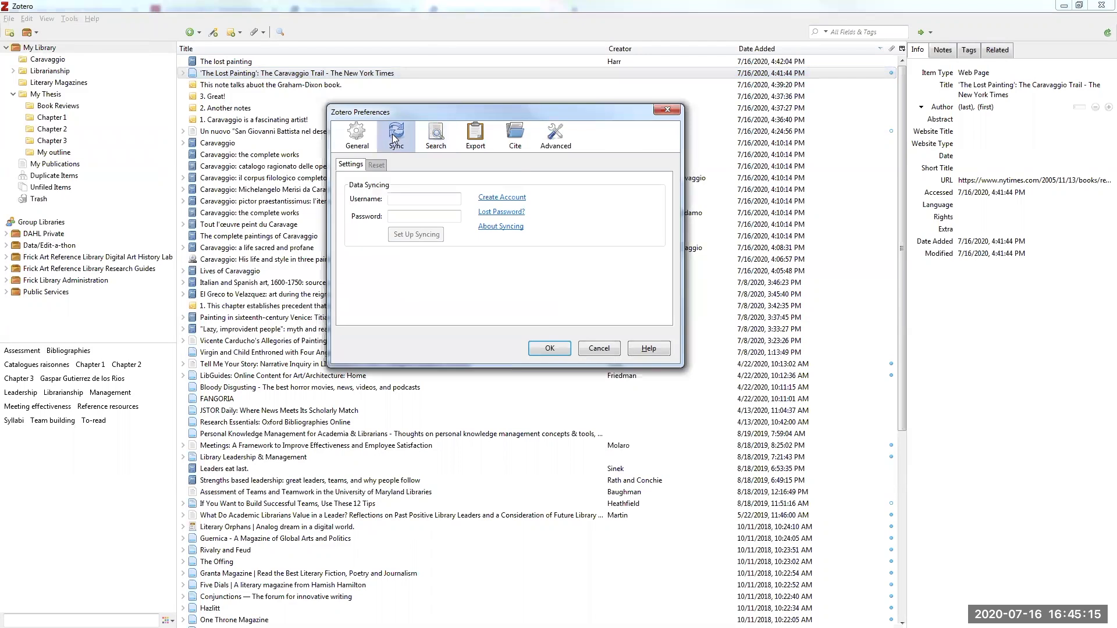
pyautogui.click(476, 138)
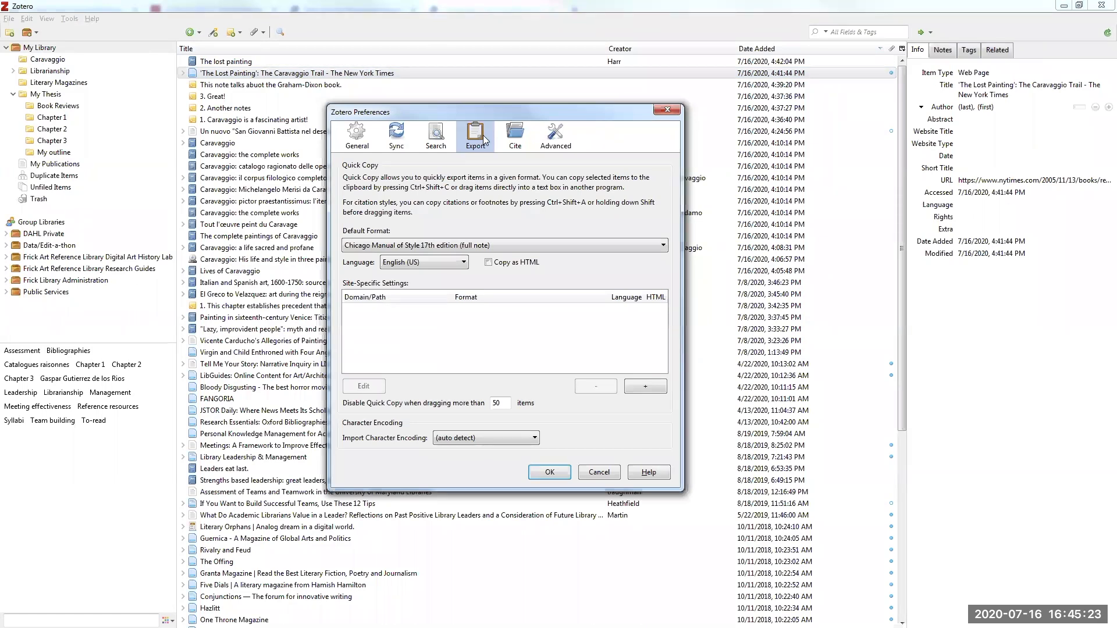
pyautogui.click(547, 144)
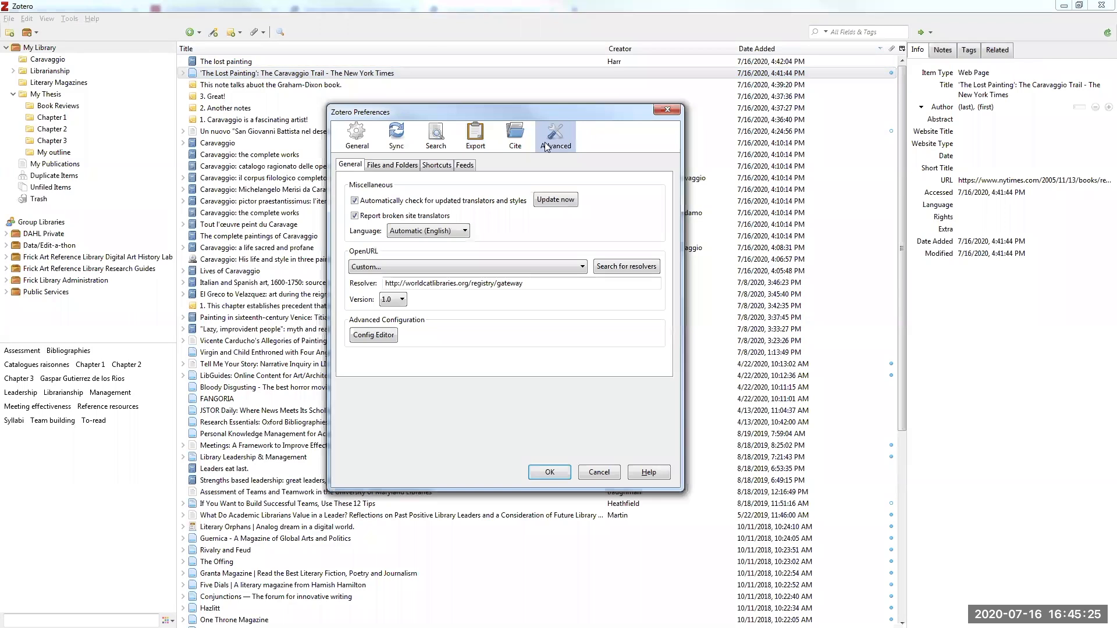
pyautogui.click(582, 266)
pyautogui.click(582, 266)
pyautogui.click(487, 283)
pyautogui.click(550, 471)
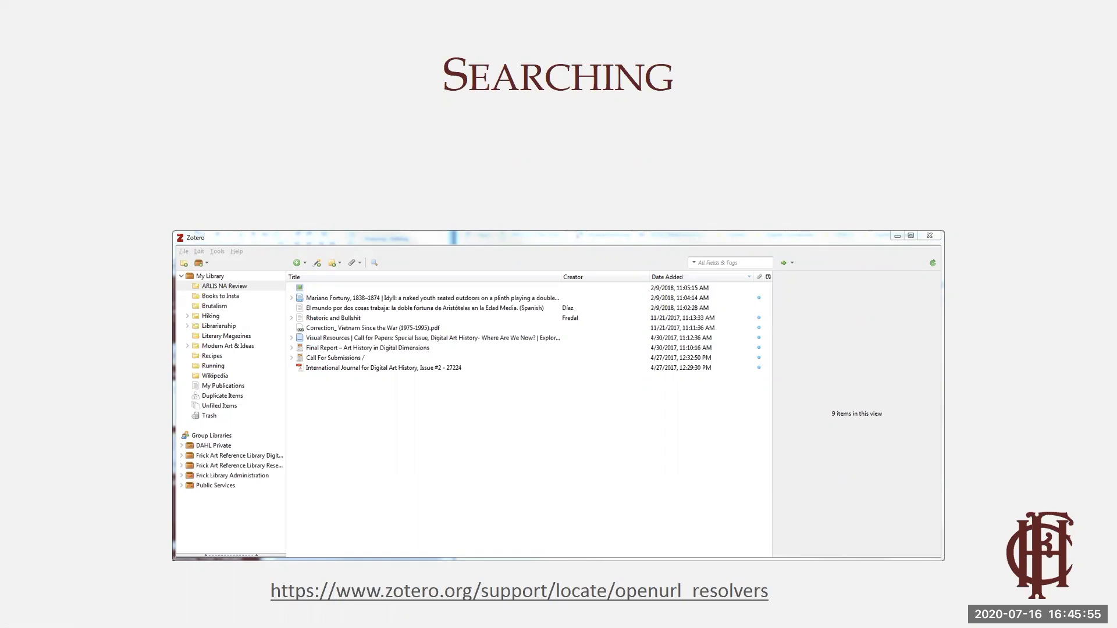
# Switch from the Sorting slide back to Zotero and show the Item Type column in the My Library item list
pyautogui.press('Right')
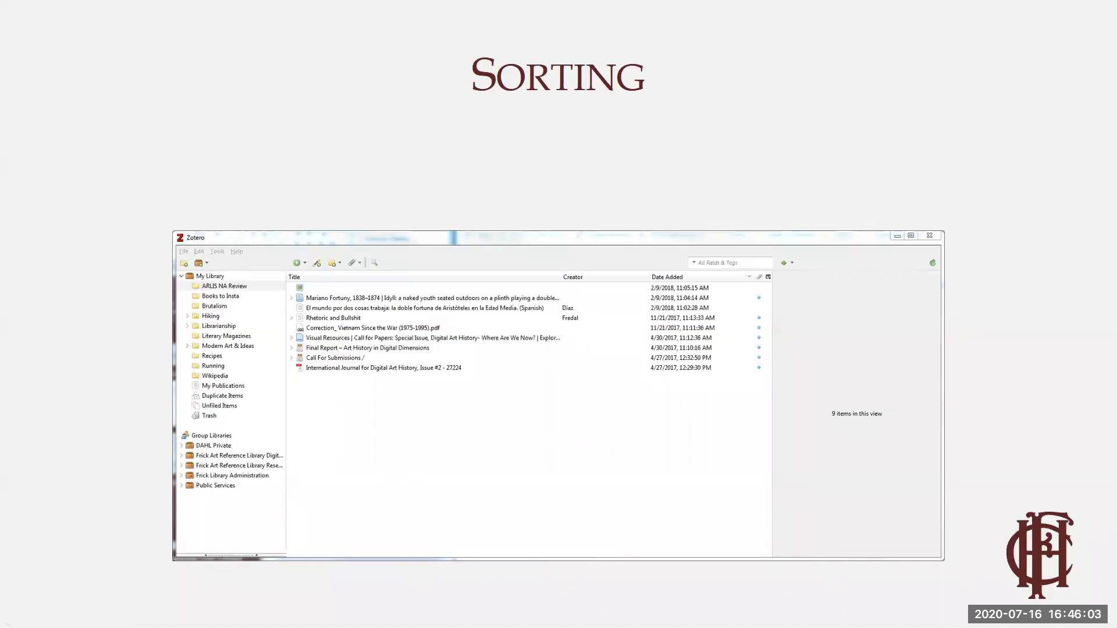
pyautogui.hotkey('alt', 'Tab')
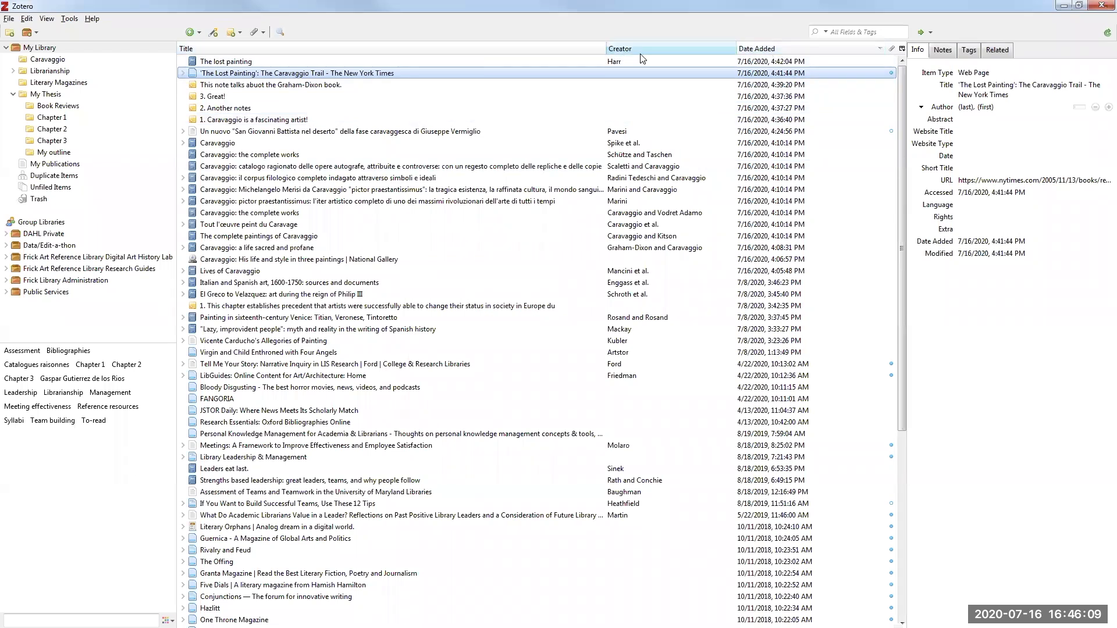
pyautogui.click(902, 51)
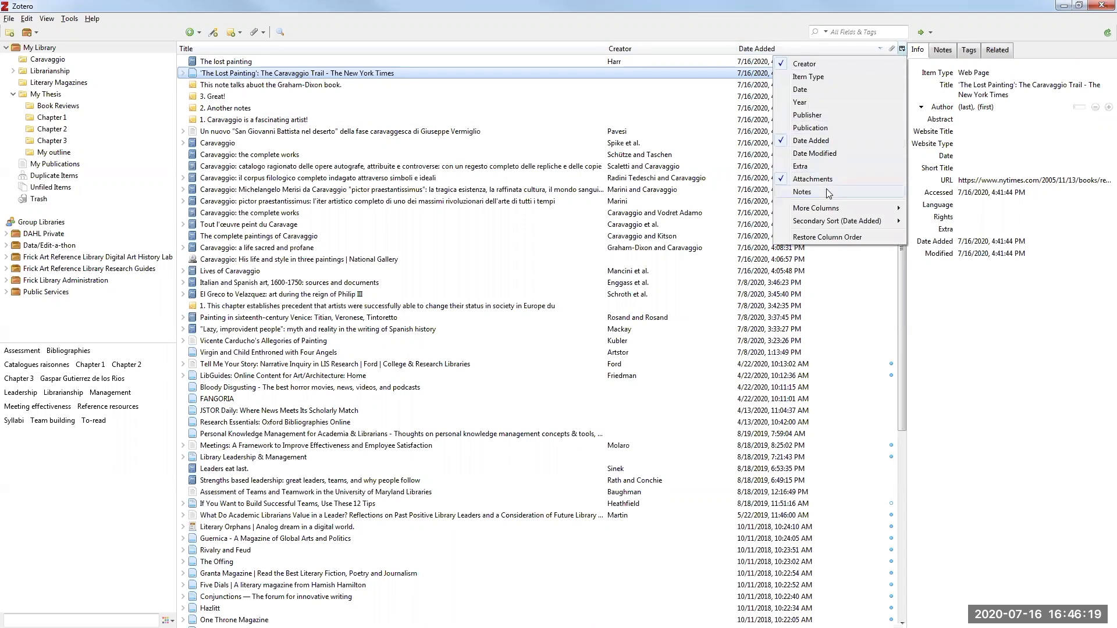
pyautogui.moveTo(827, 211)
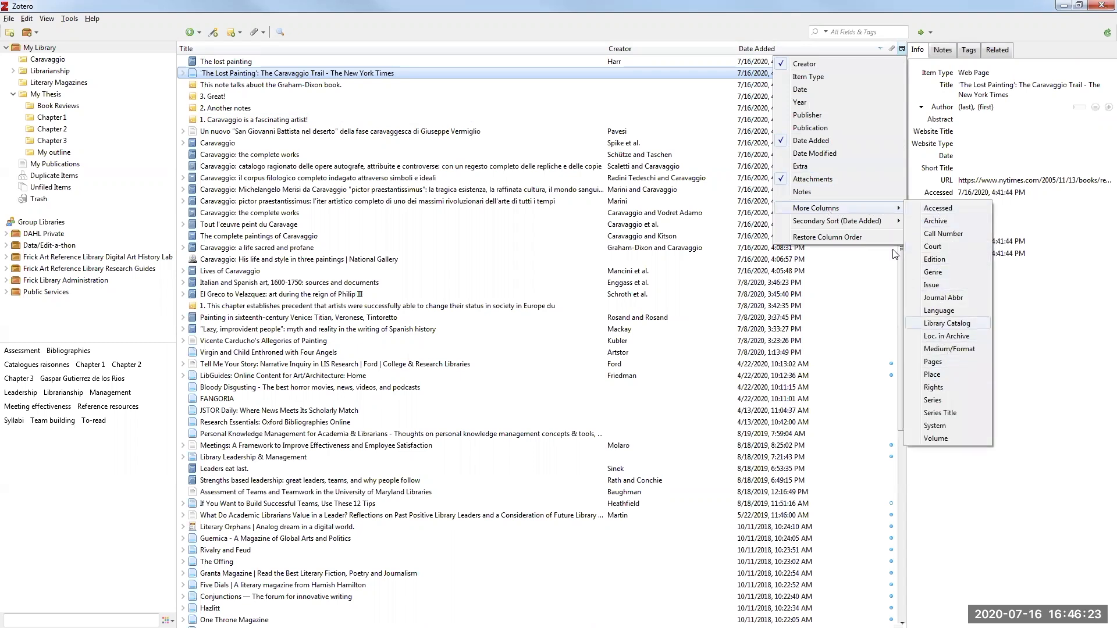
pyautogui.click(808, 76)
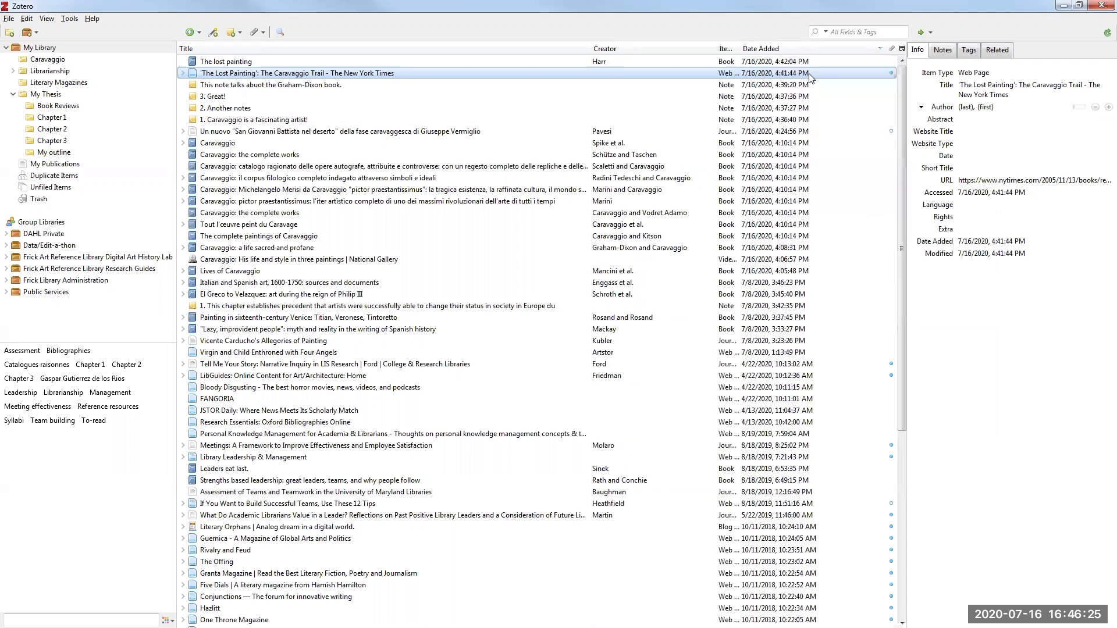
# Sort the My Library items by Item Type, widening that column to fit the full type names and narrowing the Creator column
pyautogui.click(726, 48)
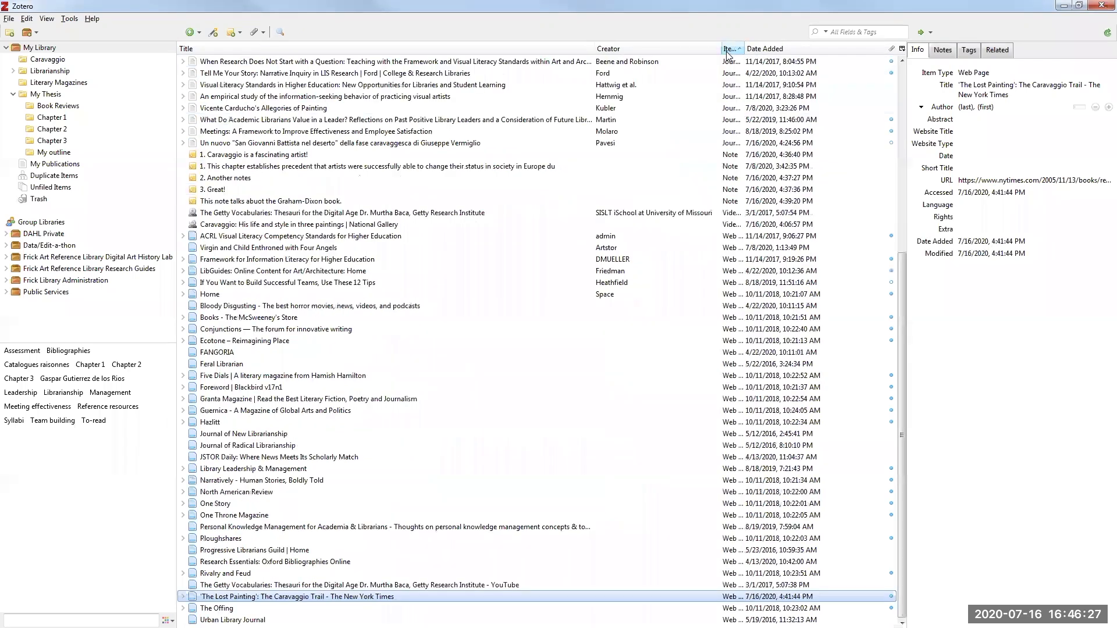
pyautogui.scroll(8, 693, 153)
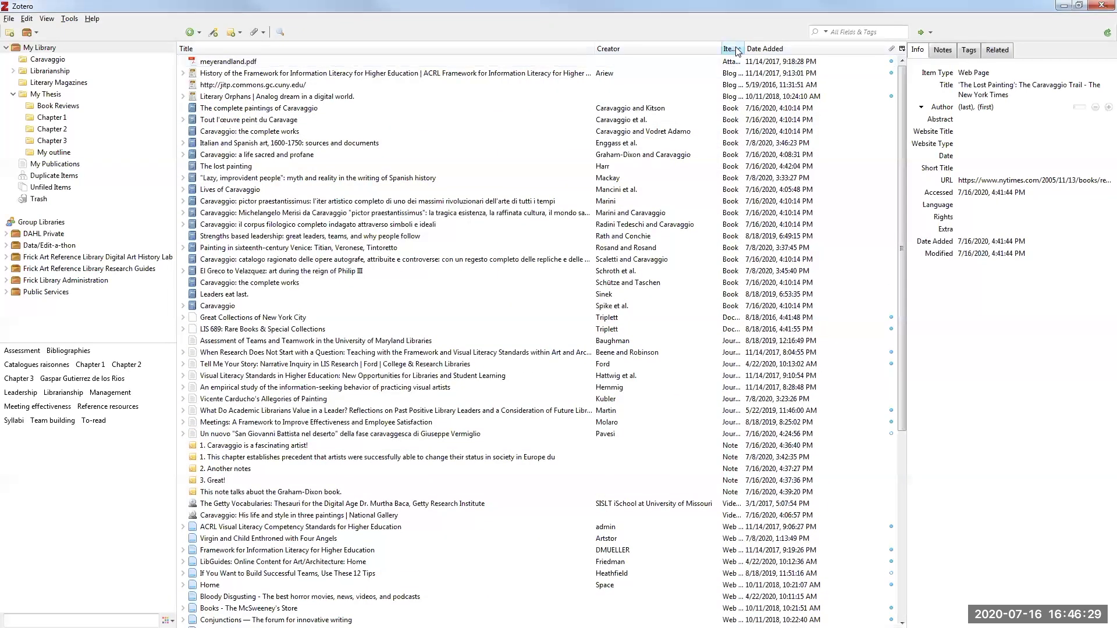
pyautogui.moveTo(744, 49); pyautogui.dragTo(818, 49)
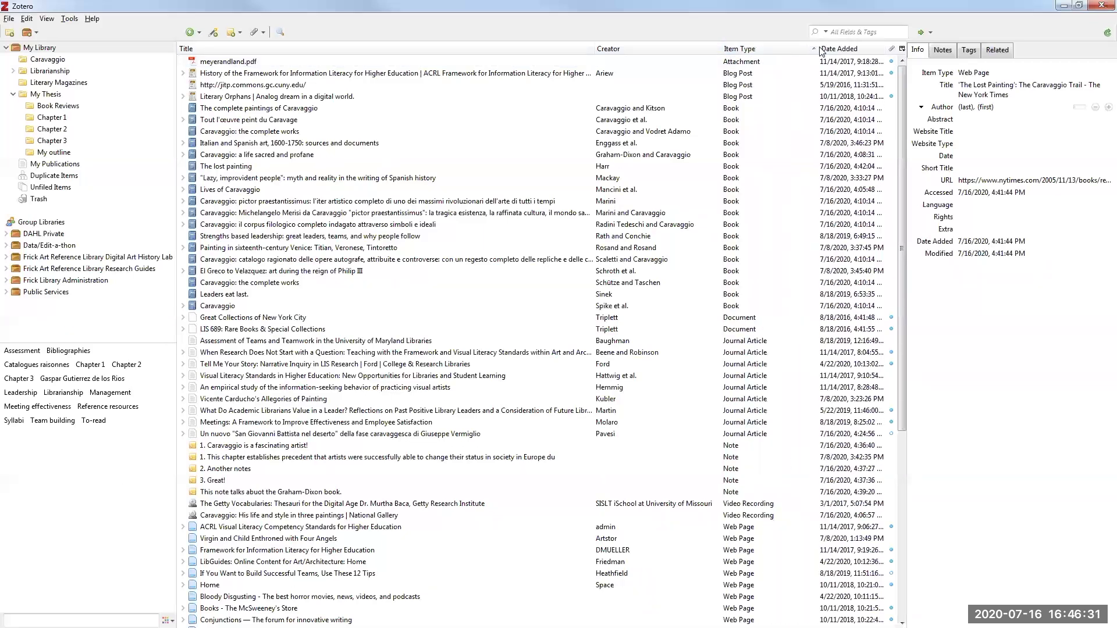
pyautogui.moveTo(723, 48); pyautogui.dragTo(661, 49)
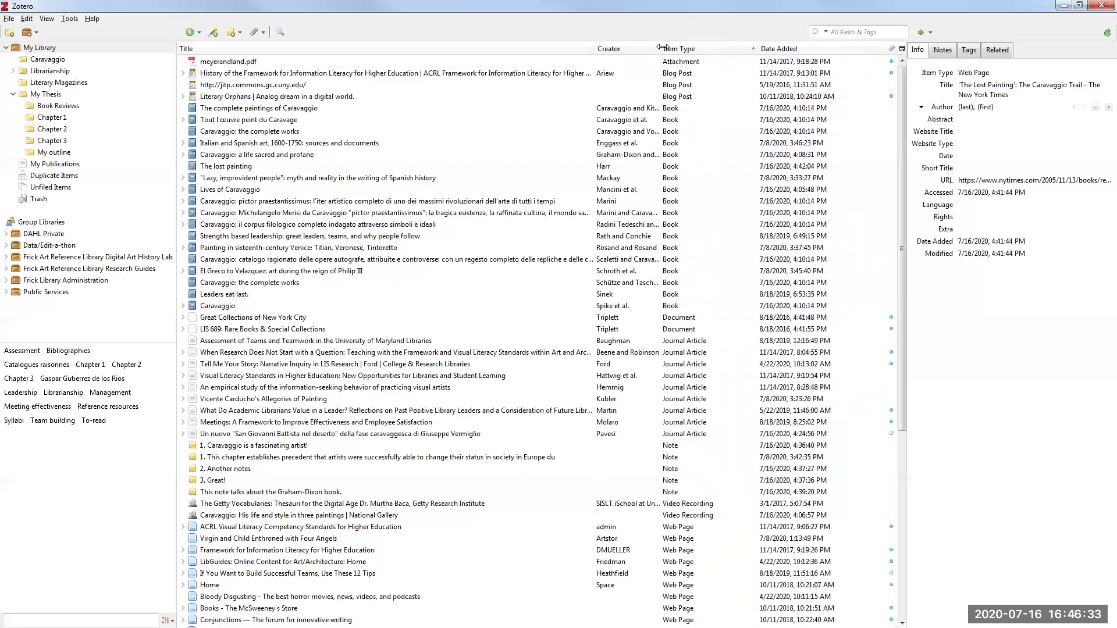
pyautogui.click(706, 46)
pyautogui.click(706, 47)
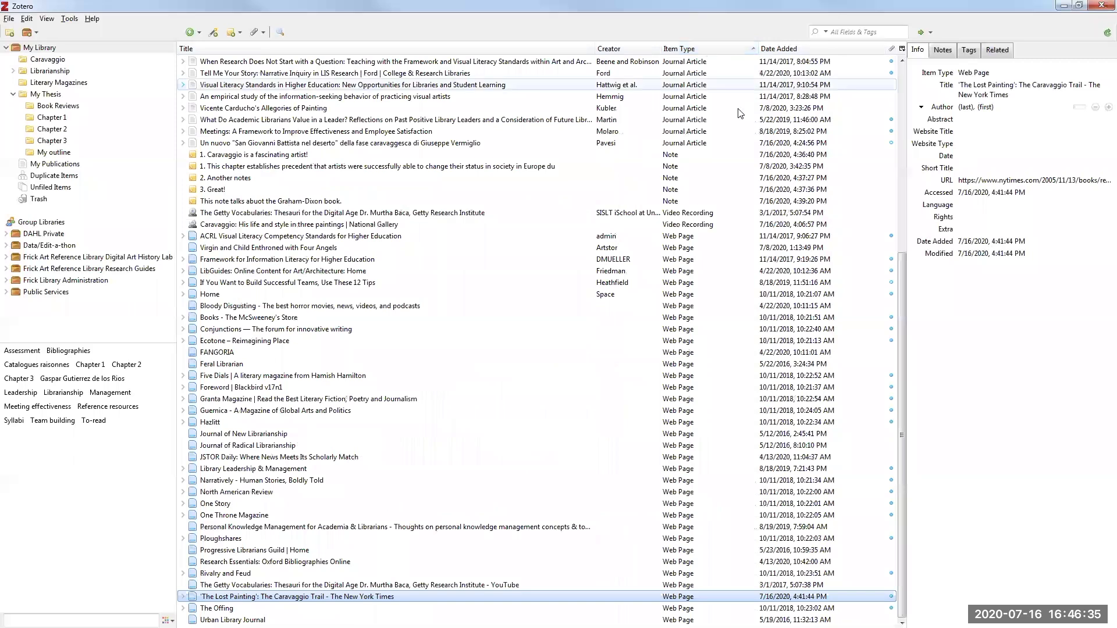
# Sort the My Library items by Date Added with the newest first and hide the Item Type column
pyautogui.scroll(5, 745, 233)
pyautogui.click(780, 51)
pyautogui.click(774, 50)
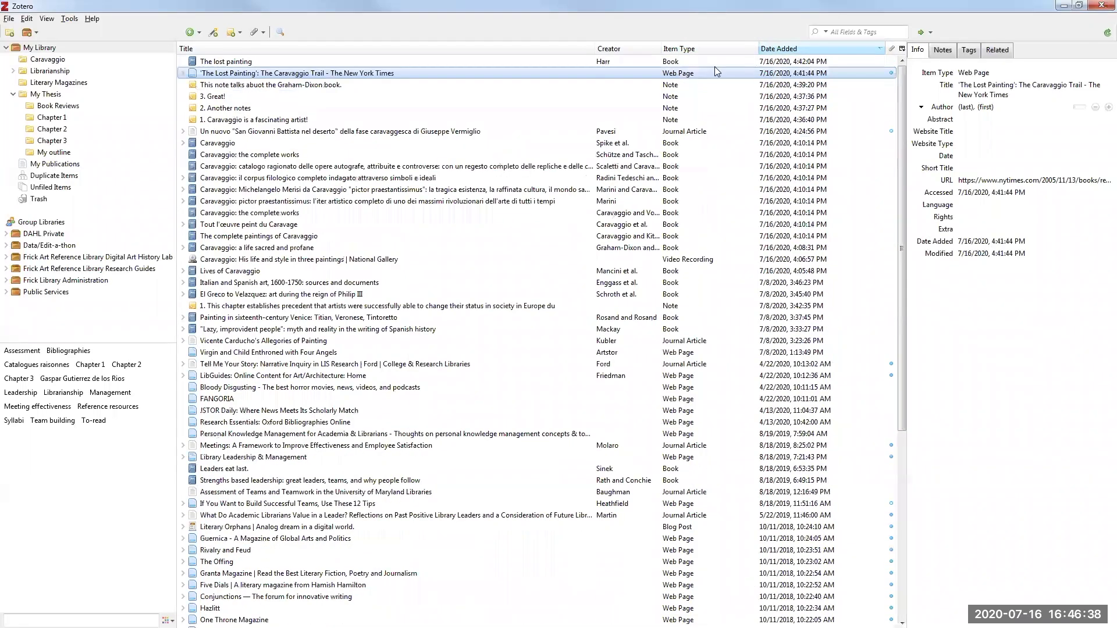
pyautogui.click(651, 62)
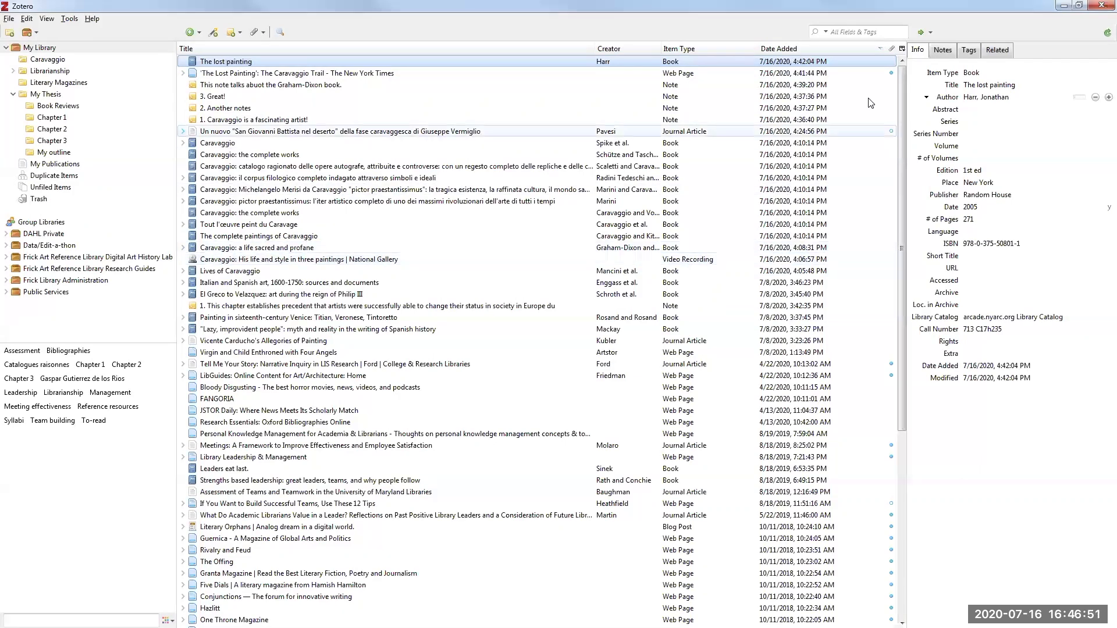
pyautogui.click(901, 49)
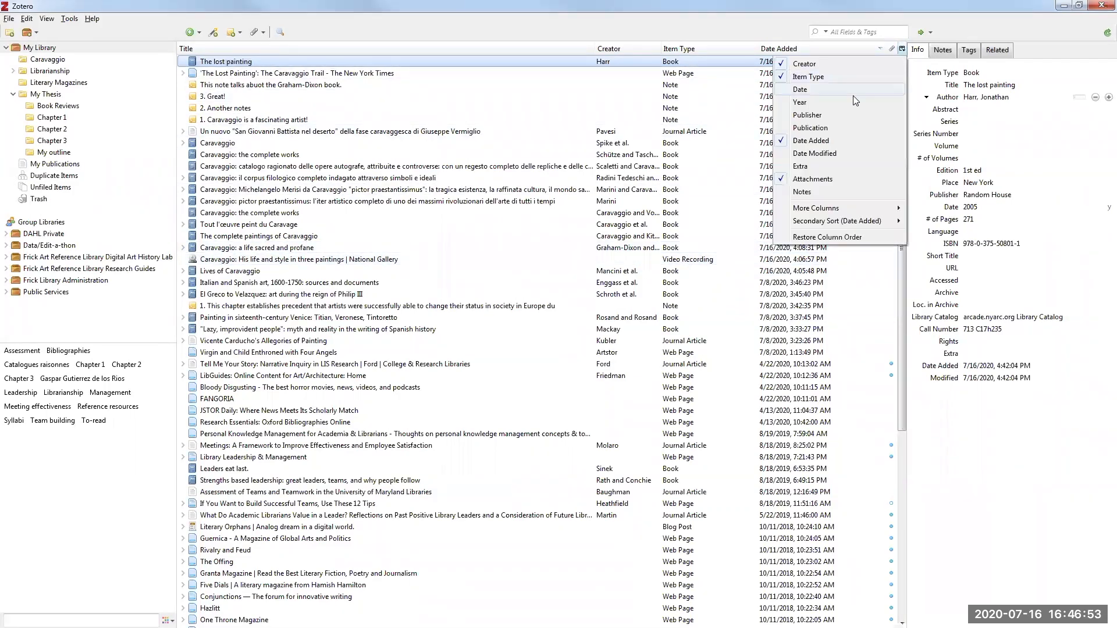
pyautogui.click(797, 77)
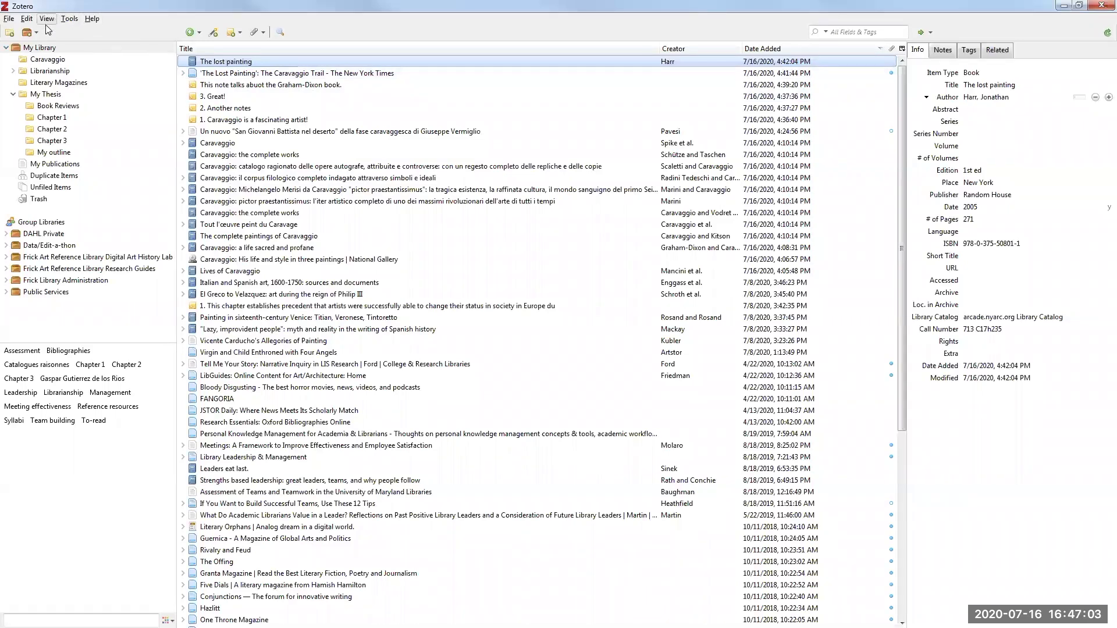
# Compare the items listed in the My Thesis collection with those in its Book Reviews subcollection
pyautogui.click(50, 96)
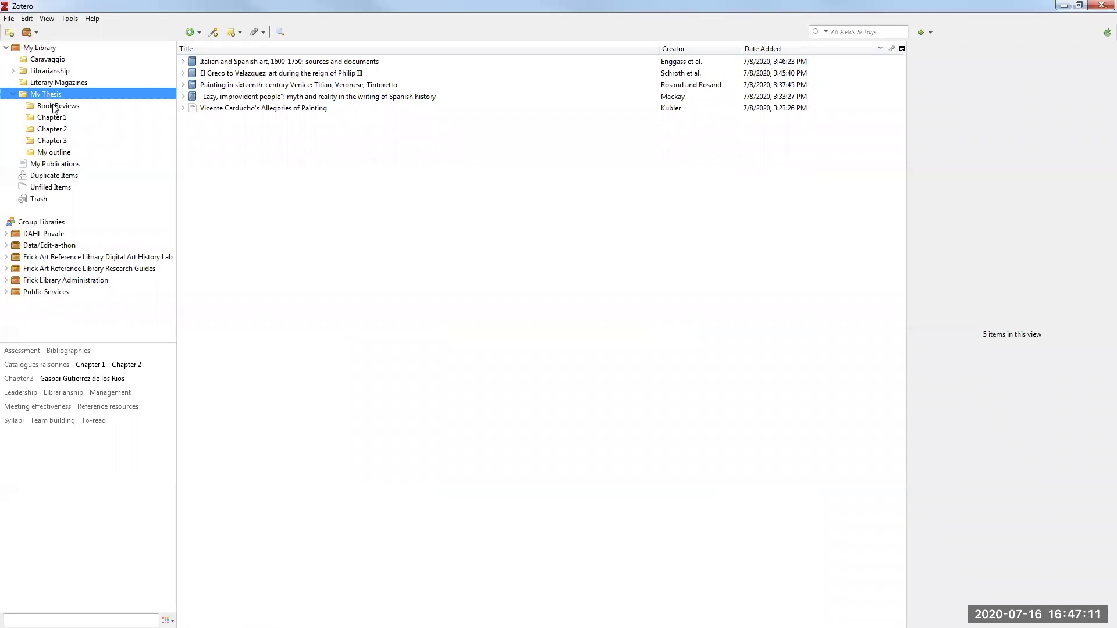
pyautogui.click(52, 106)
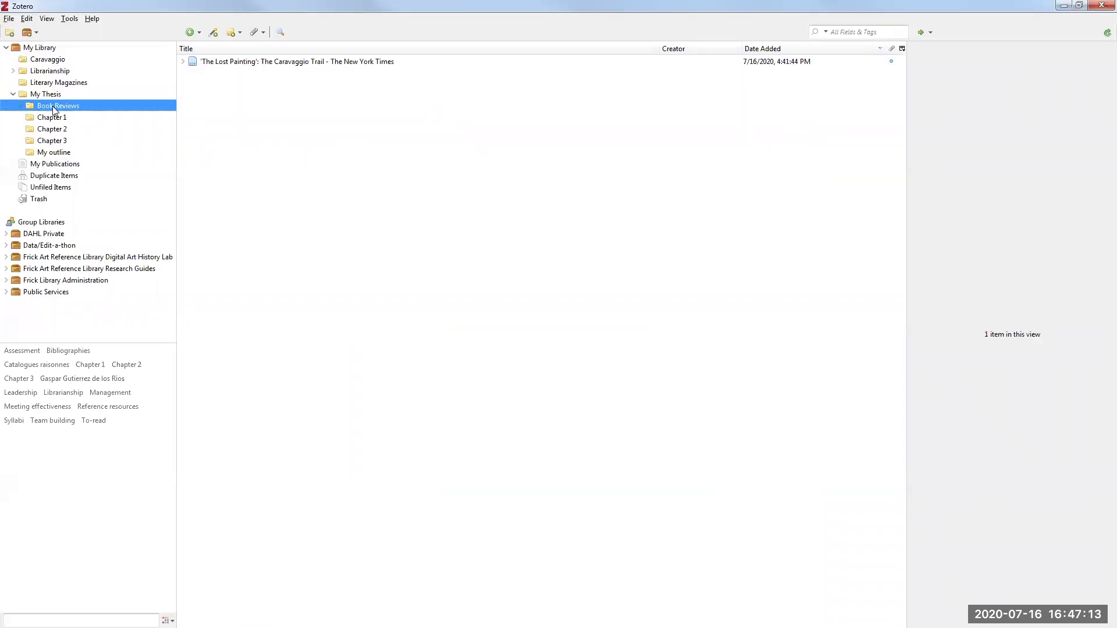
pyautogui.click(53, 96)
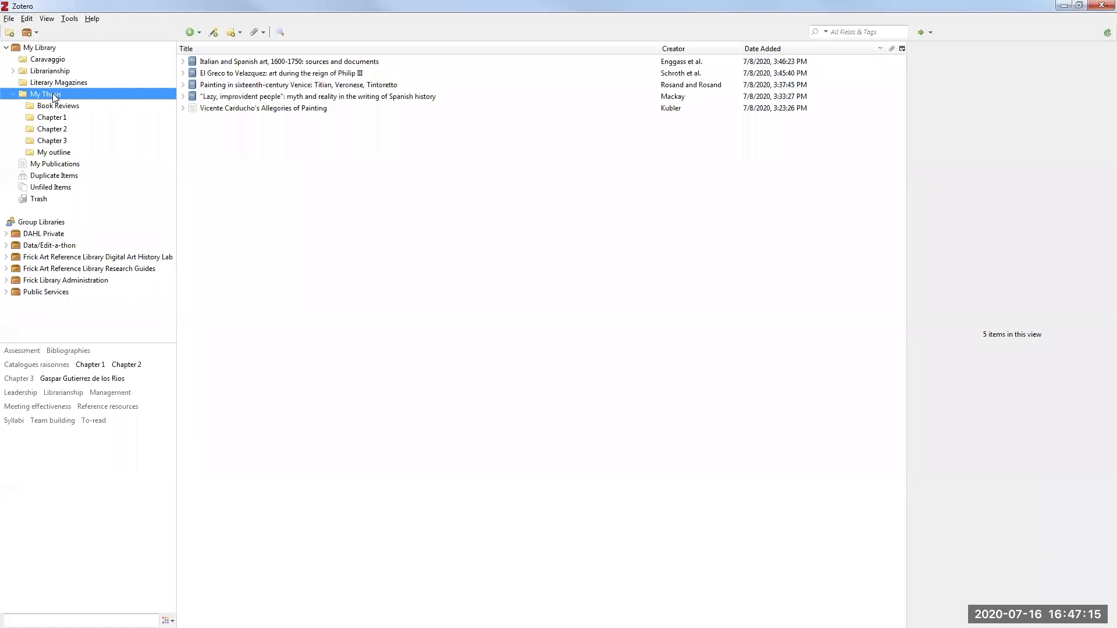
pyautogui.click(54, 106)
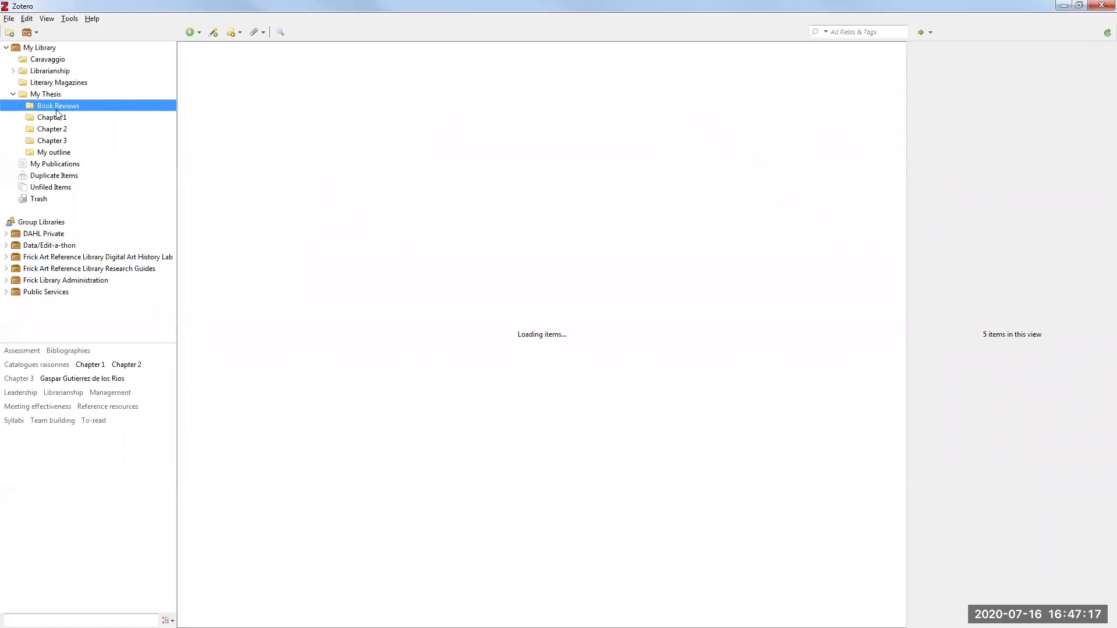
pyautogui.click(53, 95)
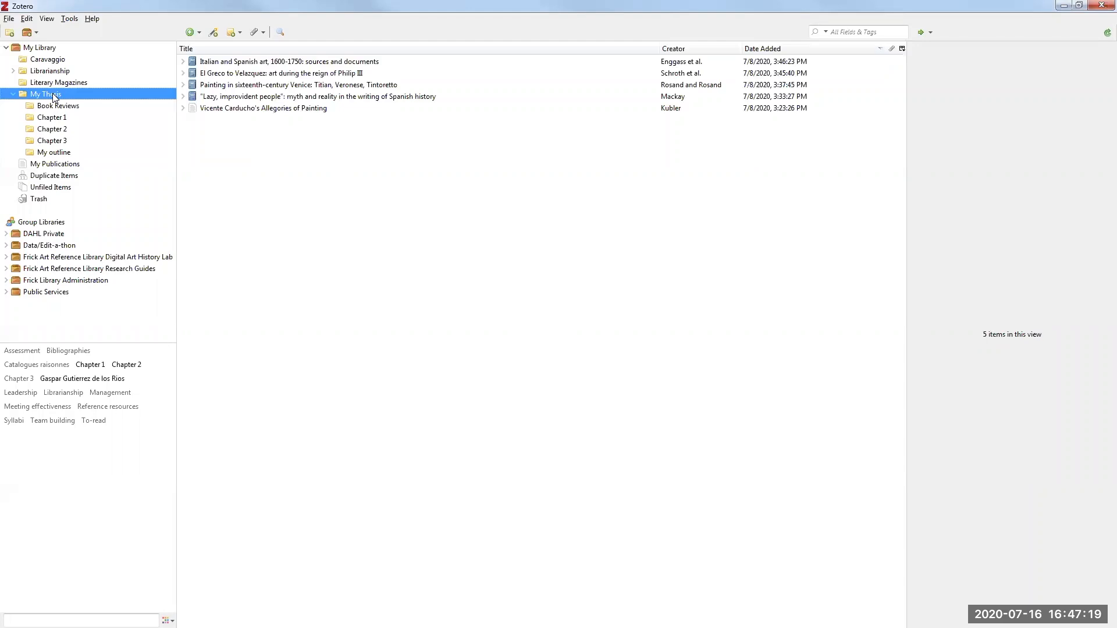
pyautogui.click(55, 107)
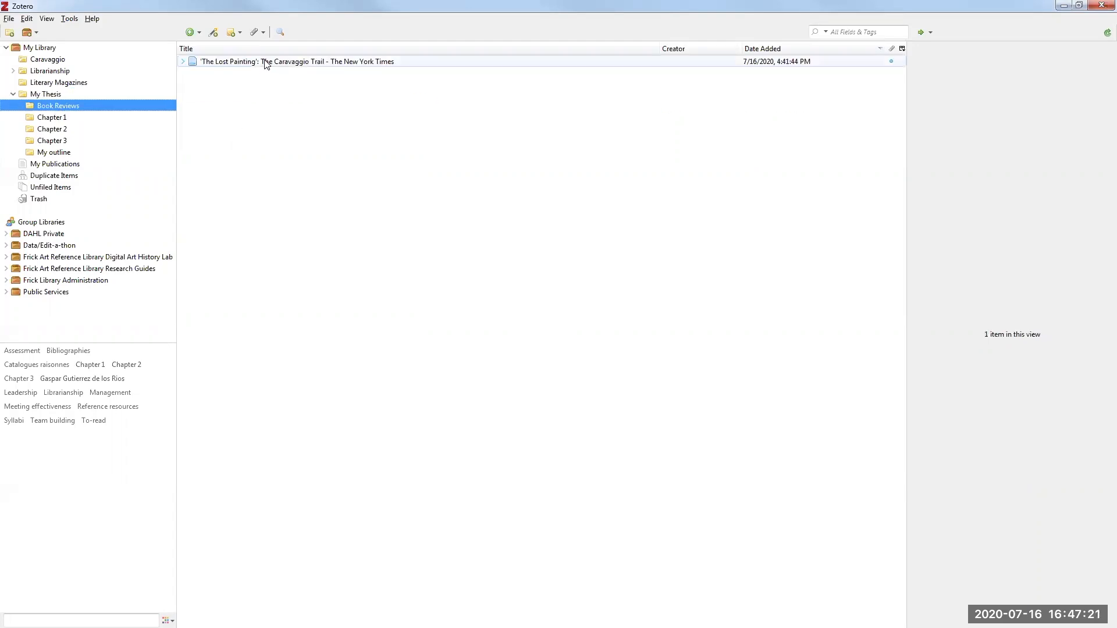
pyautogui.click(47, 95)
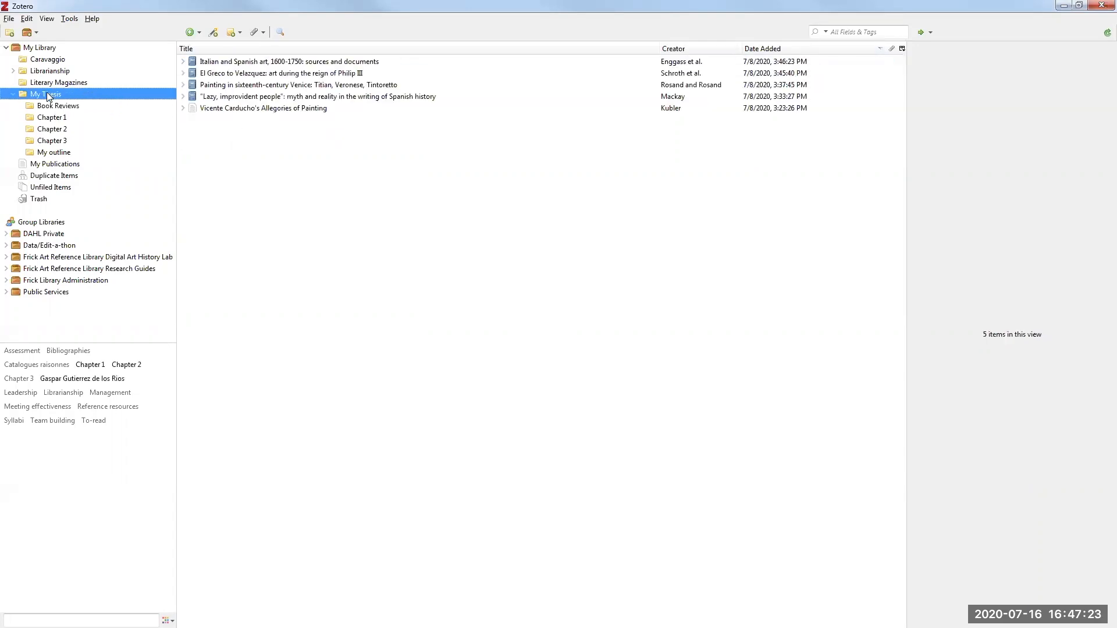
pyautogui.click(53, 108)
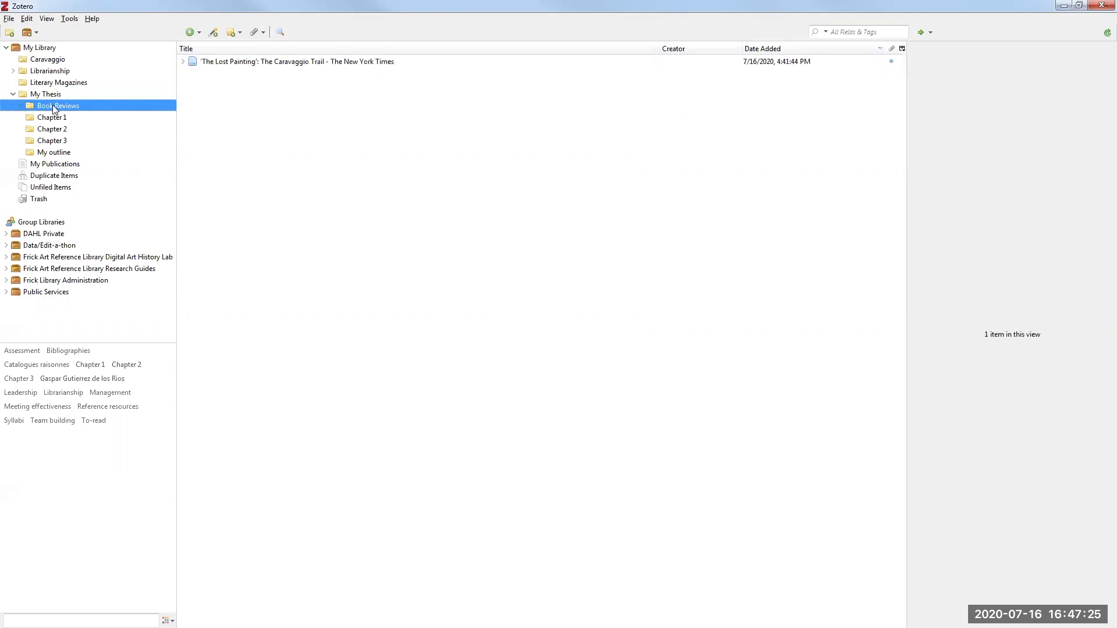
# Add the web page "'The Lost Painting': The Caravaggio Trail" from Book Reviews to the parent My Thesis collection and open that collection
pyautogui.click(233, 64)
pyautogui.moveTo(216, 64); pyautogui.dragTo(61, 95)
pyautogui.click(51, 97)
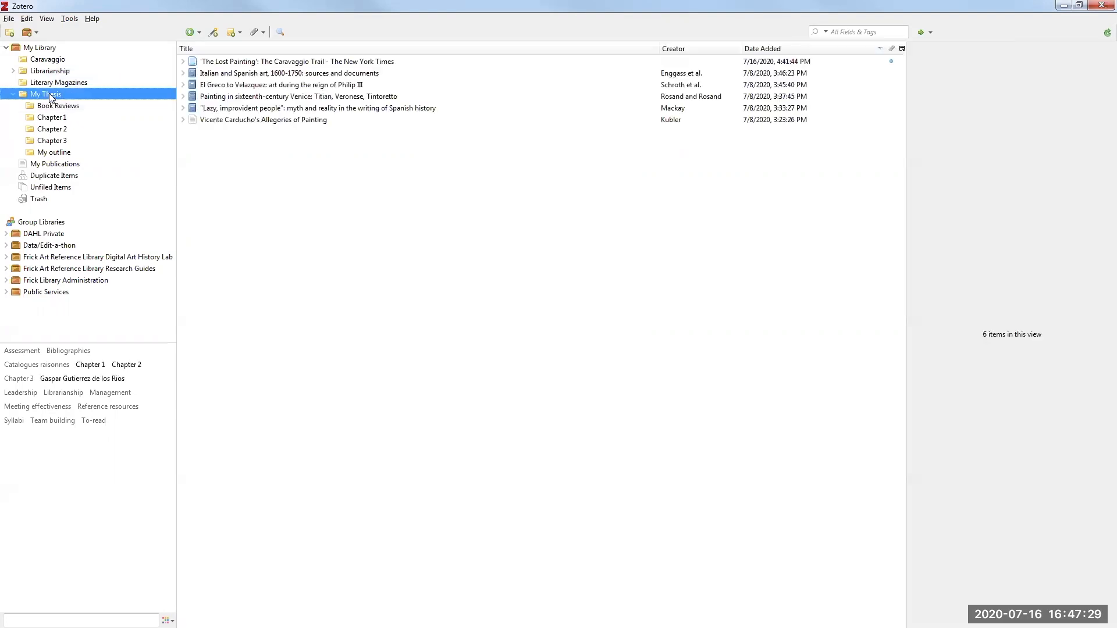
# Remove "'The Lost Painting': The Caravaggio Trail" from the My Thesis collection and review the removal options for "Italian and Spanish art, 1600-1750"
pyautogui.rightClick(226, 64)
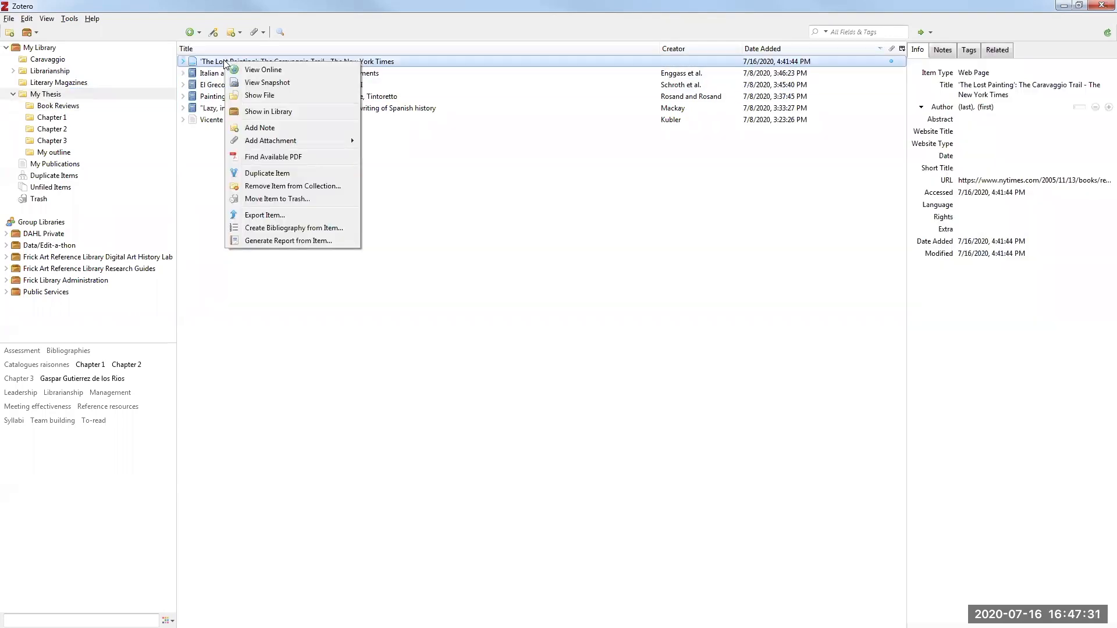
pyautogui.click(261, 186)
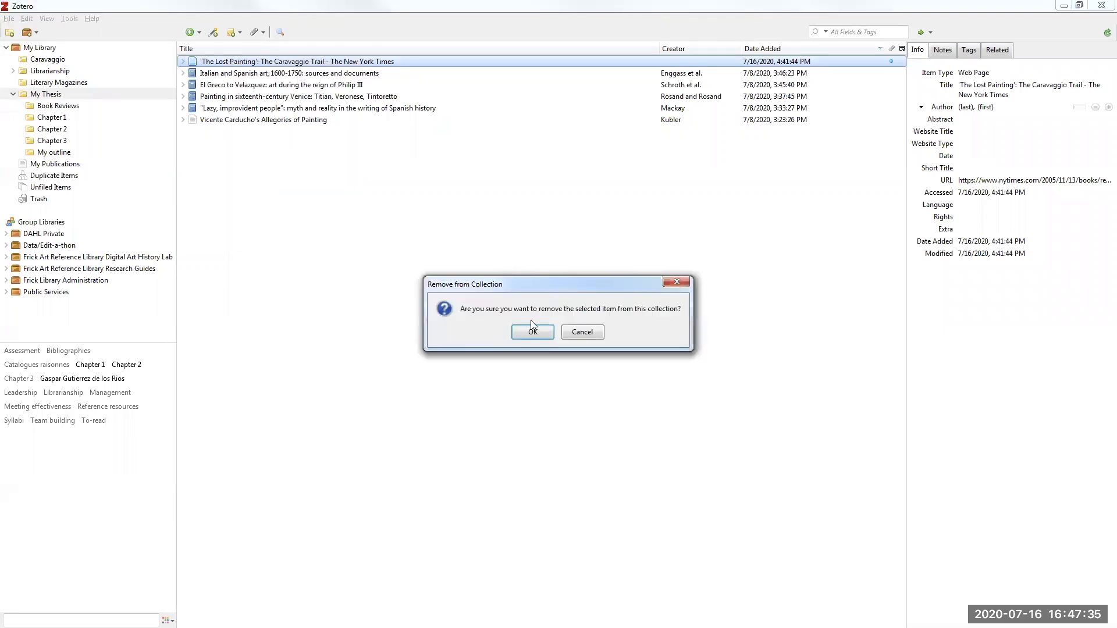
pyautogui.click(539, 334)
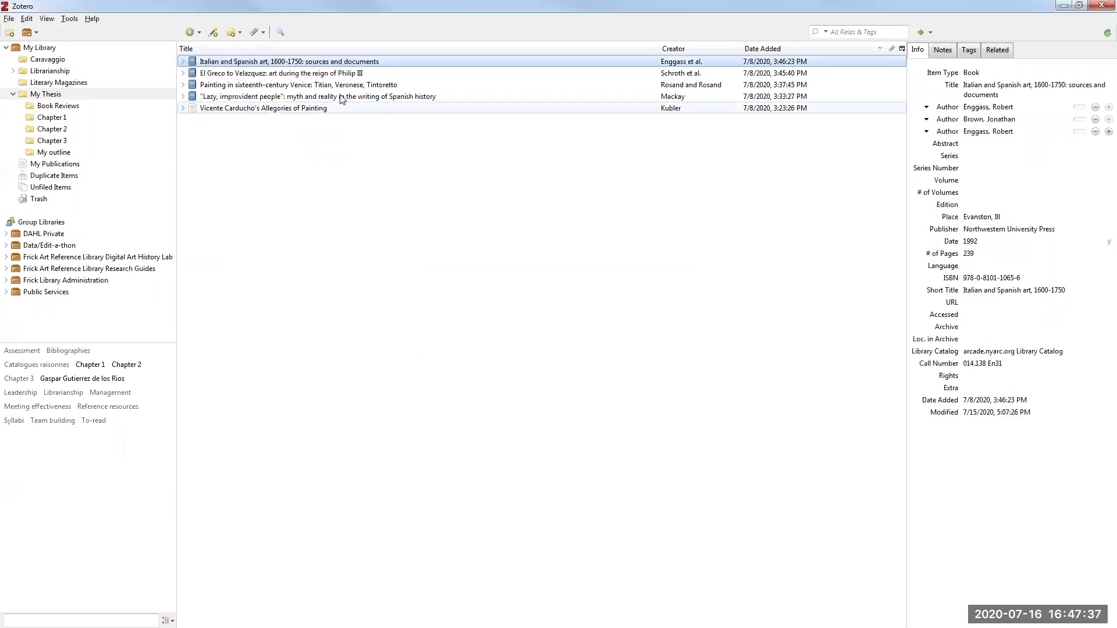
pyautogui.rightClick(328, 64)
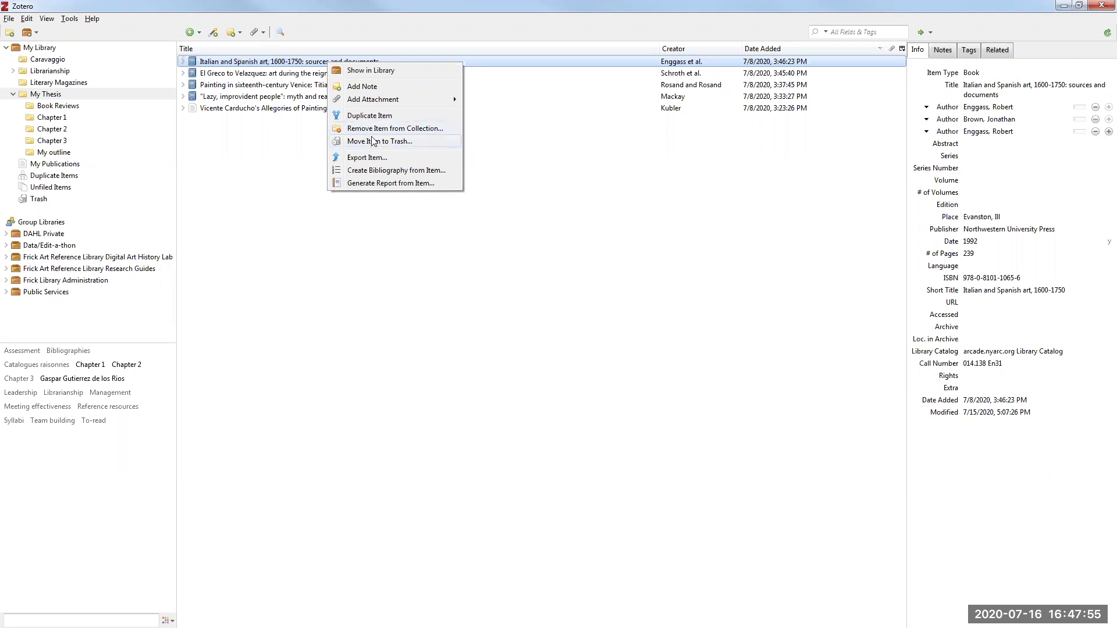
pyautogui.click(243, 175)
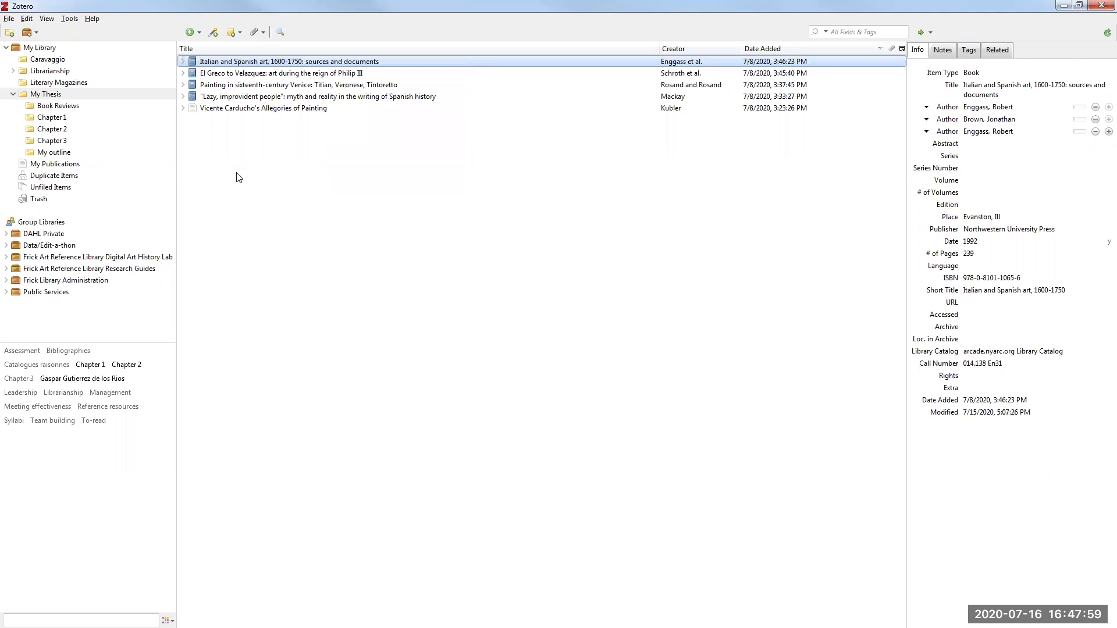
# Turn on the display of items from subcollections for the My Thesis collection, and turn it off again
pyautogui.click(65, 109)
pyautogui.click(63, 98)
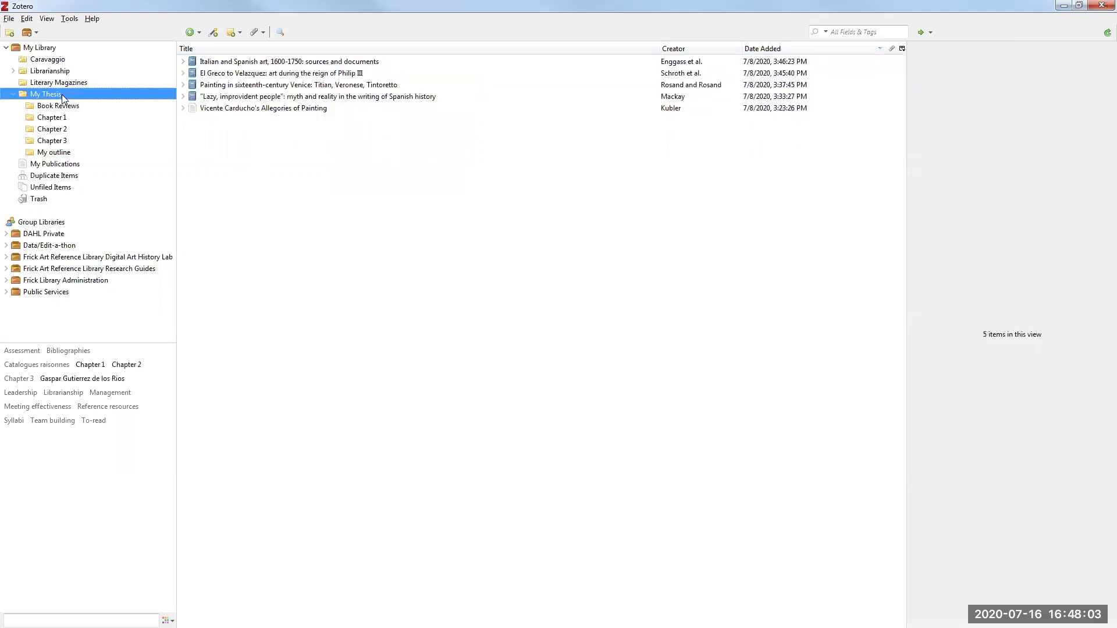
pyautogui.click(46, 19)
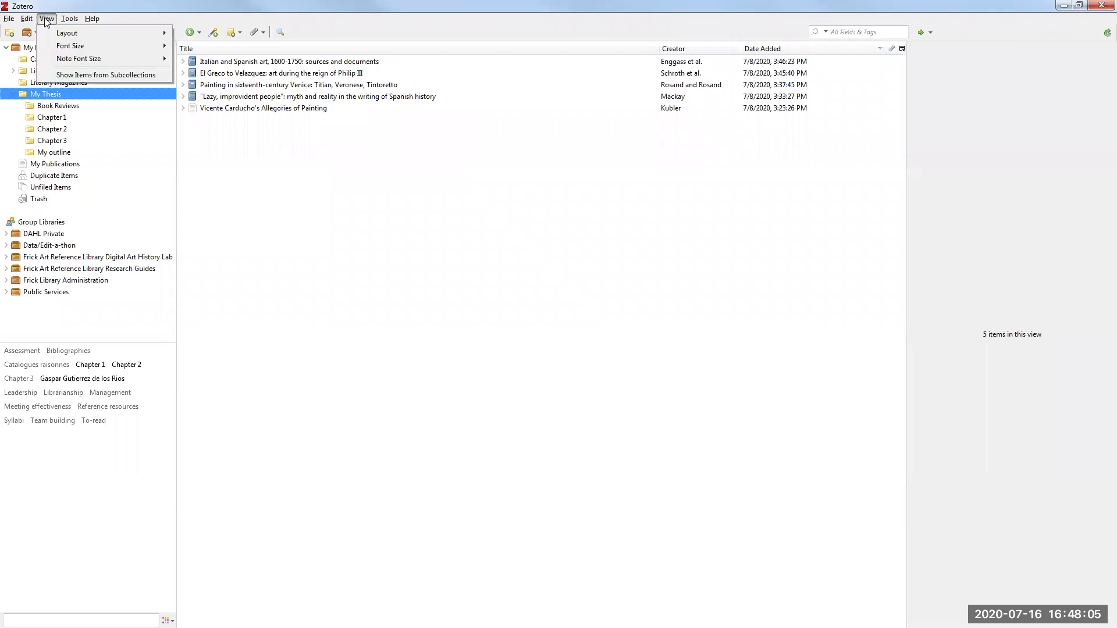
pyautogui.click(62, 75)
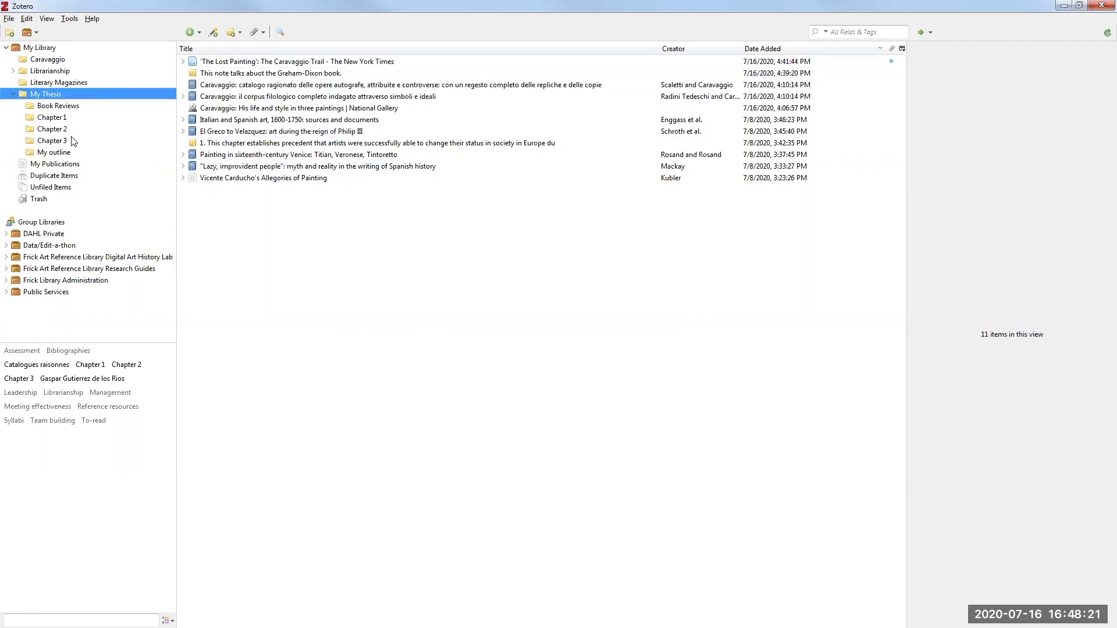
pyautogui.click(46, 18)
pyautogui.click(49, 74)
# Make the Zotero interface font size bigger by three increments
pyautogui.click(49, 19)
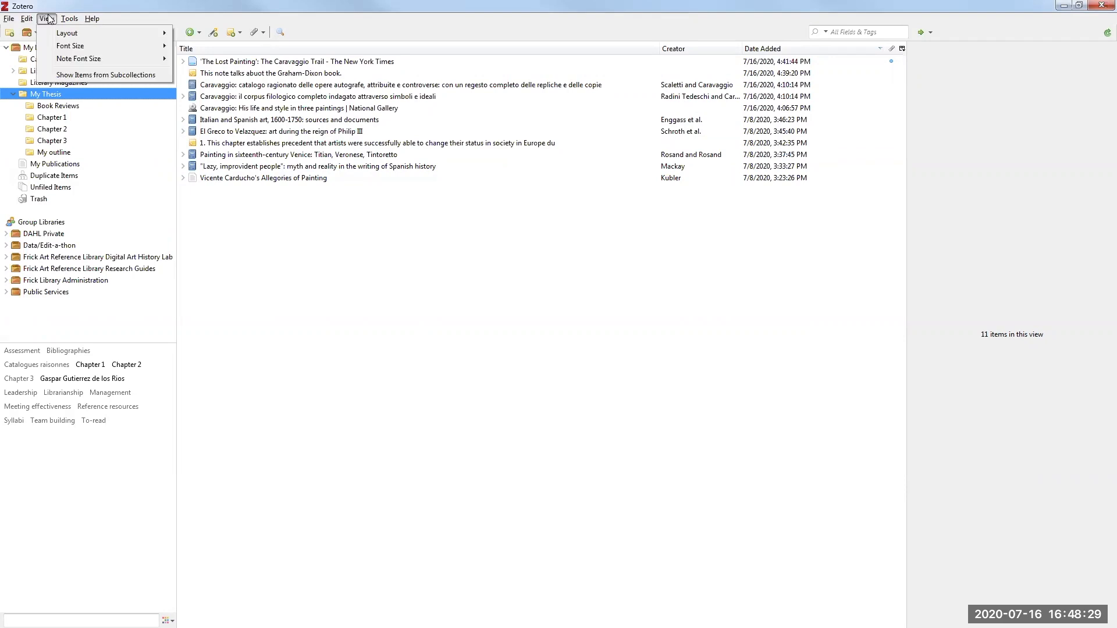
pyautogui.moveTo(67, 37)
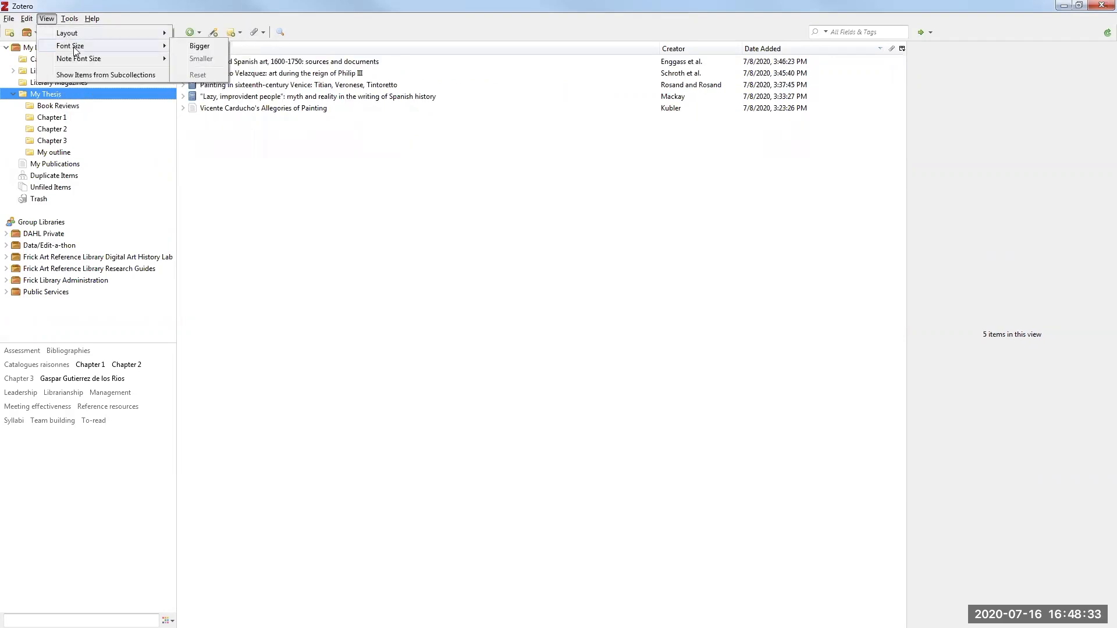
pyautogui.click(199, 47)
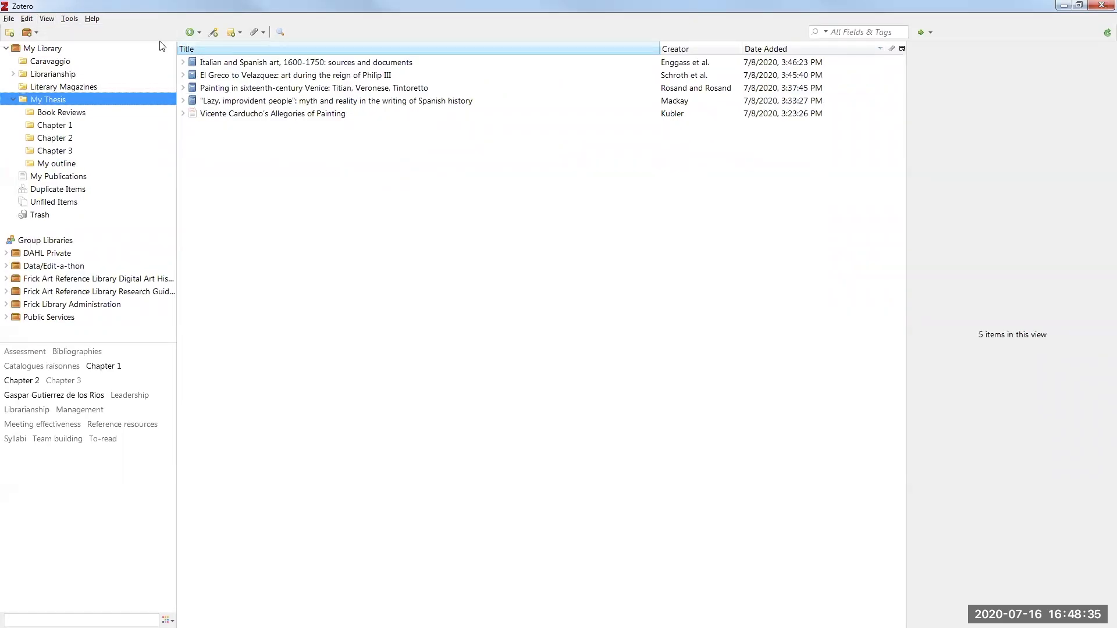
pyautogui.click(47, 19)
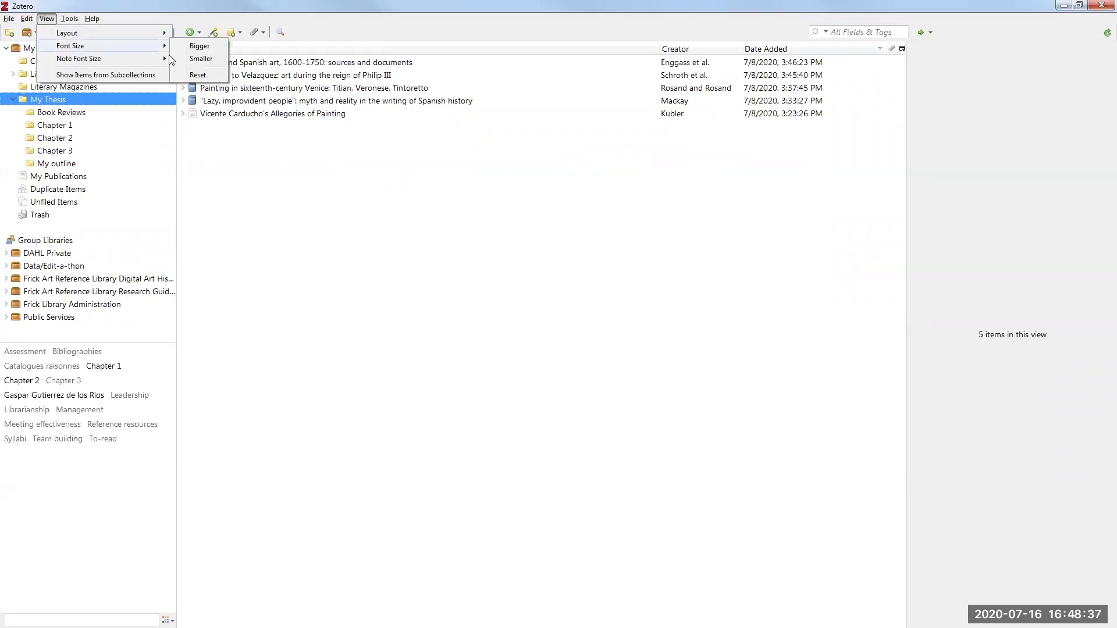
pyautogui.click(200, 46)
pyautogui.click(48, 19)
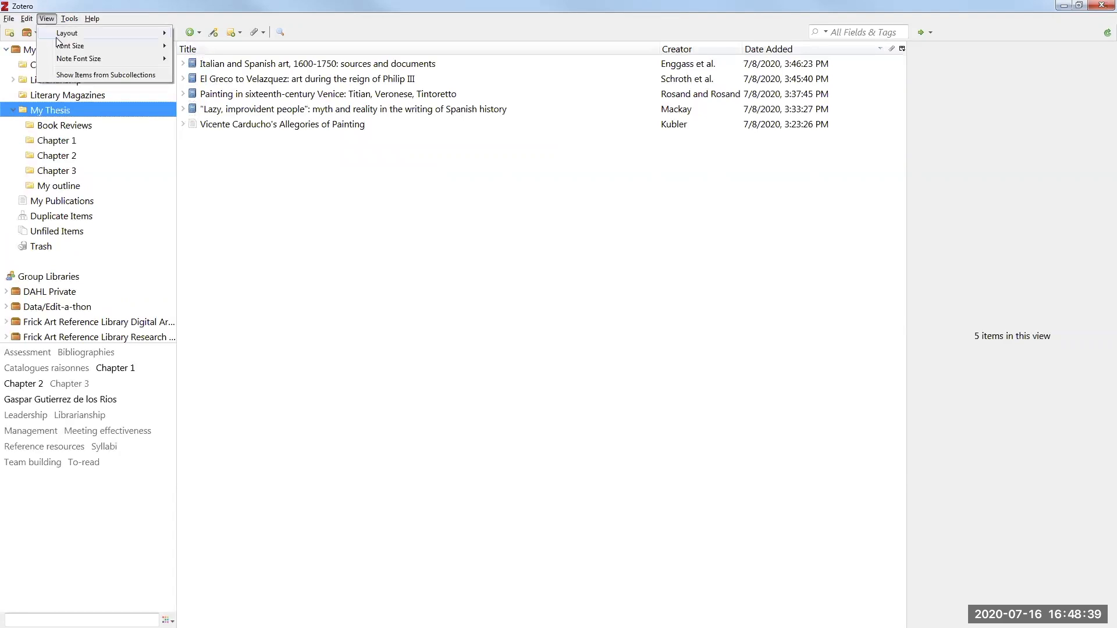
pyautogui.moveTo(64, 45)
pyautogui.click(200, 43)
# Examine the available note font sizes and leave the list without choosing one
pyautogui.click(64, 20)
pyautogui.moveTo(49, 20)
pyautogui.moveTo(71, 61)
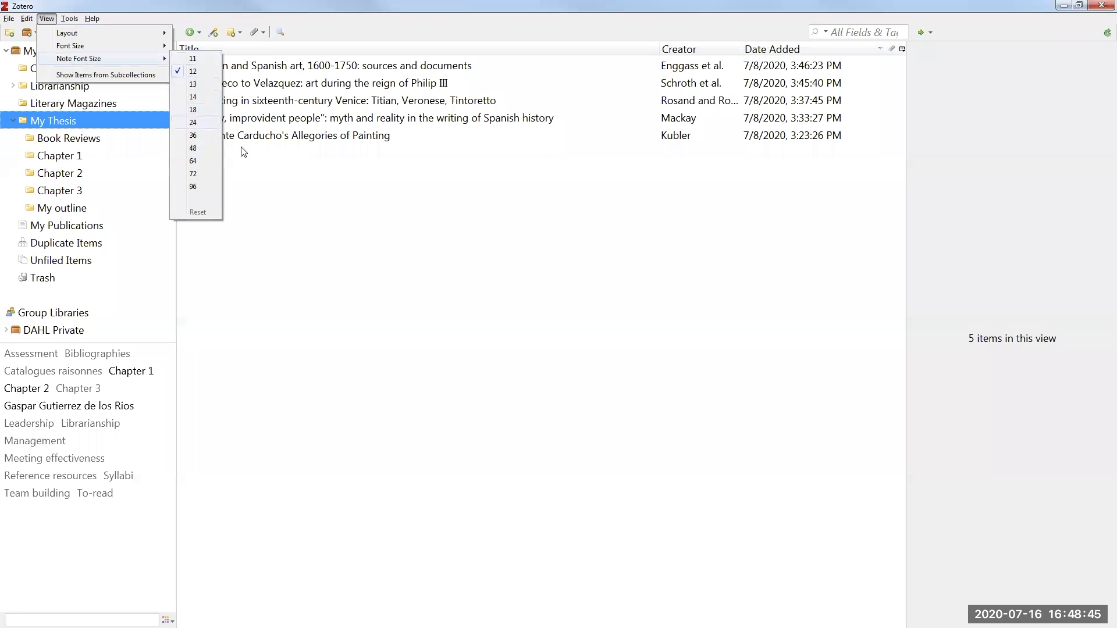
pyautogui.click(381, 310)
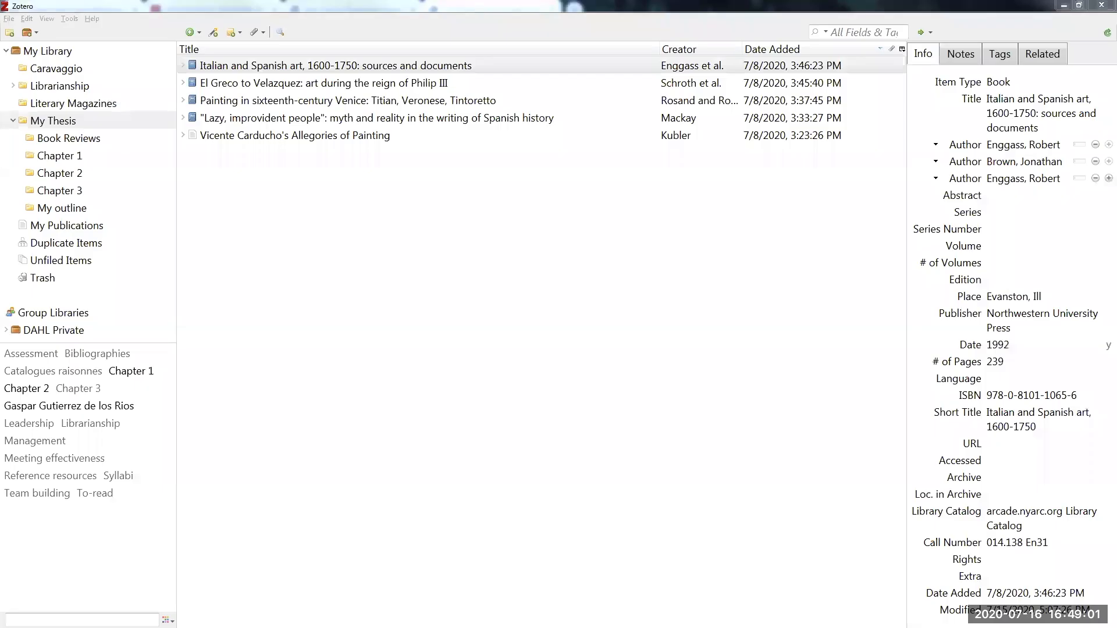
# View the My Publications section and the Duplicate Items list
pyautogui.click(53, 226)
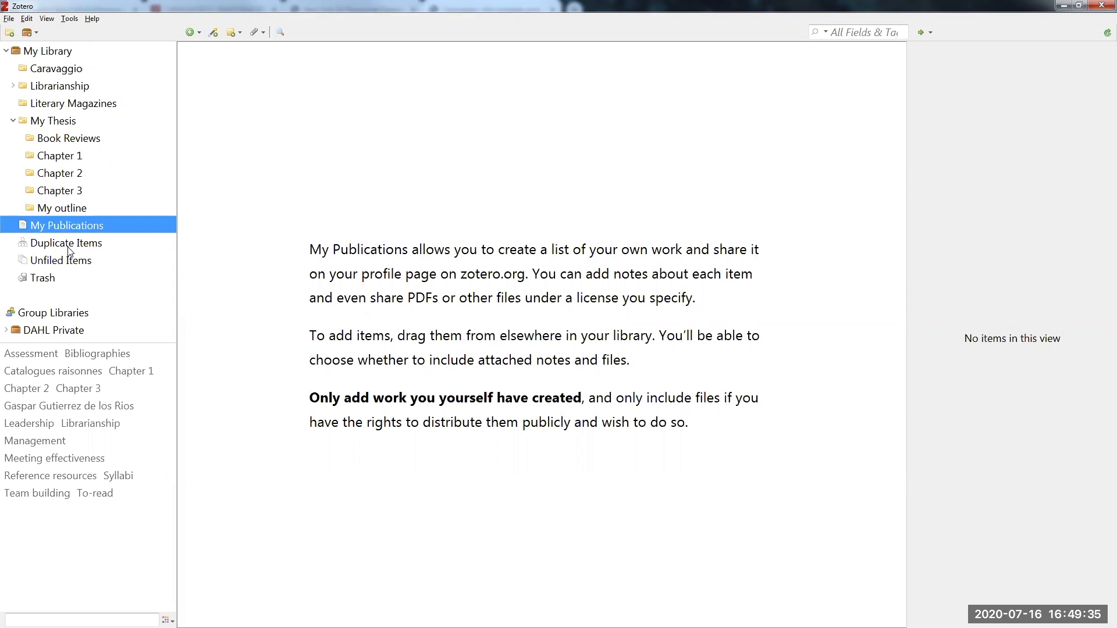
pyautogui.click(68, 250)
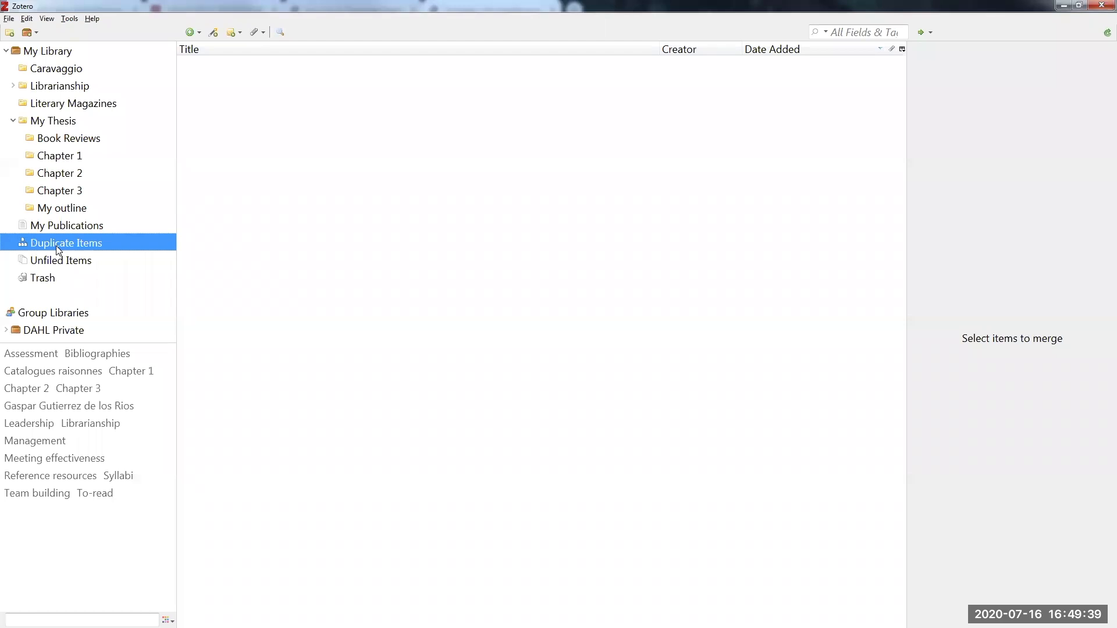
# Switch to the browser, save the WorldCat record "Caravaggio: the complete work" to My Library twice, reloading the page in between, and return to Zotero
pyautogui.hotkey('alt', 'Tab')
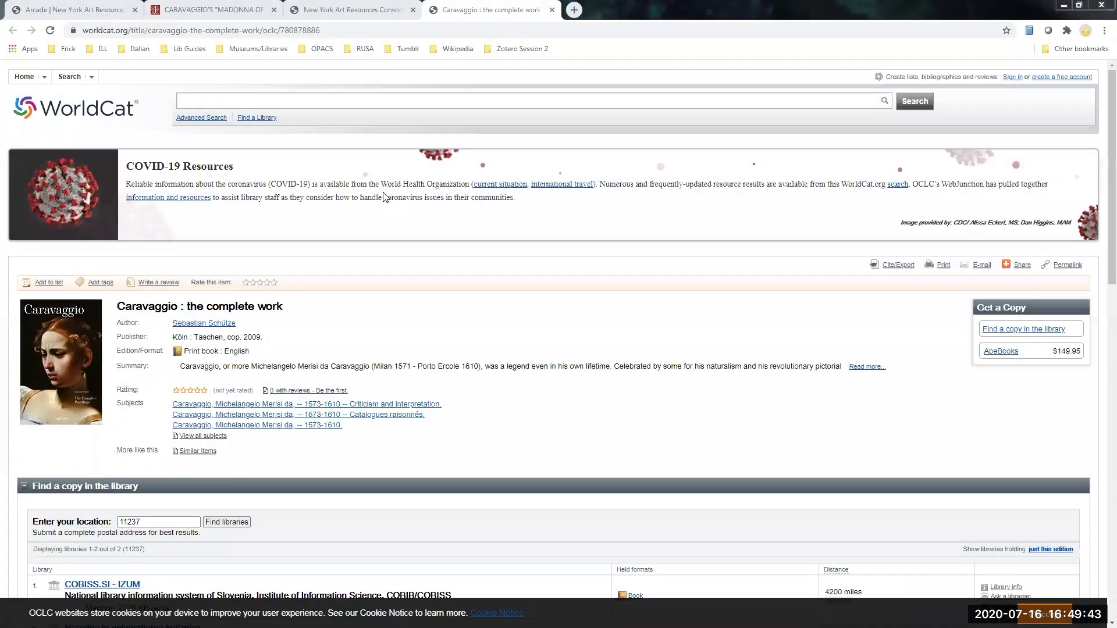
pyautogui.click(1030, 30)
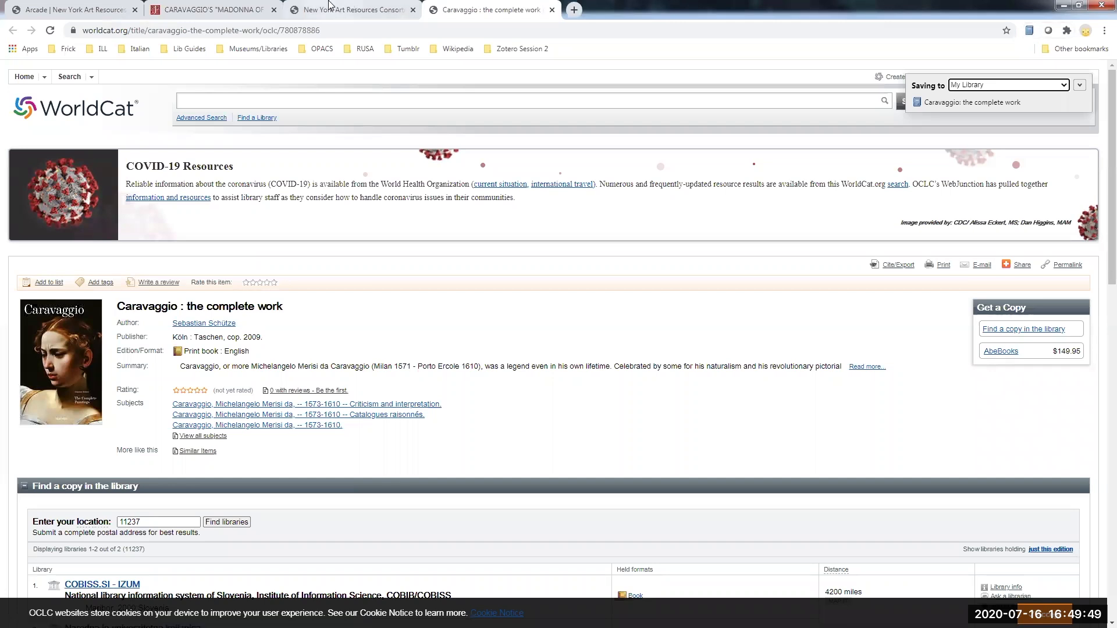
pyautogui.click(45, 33)
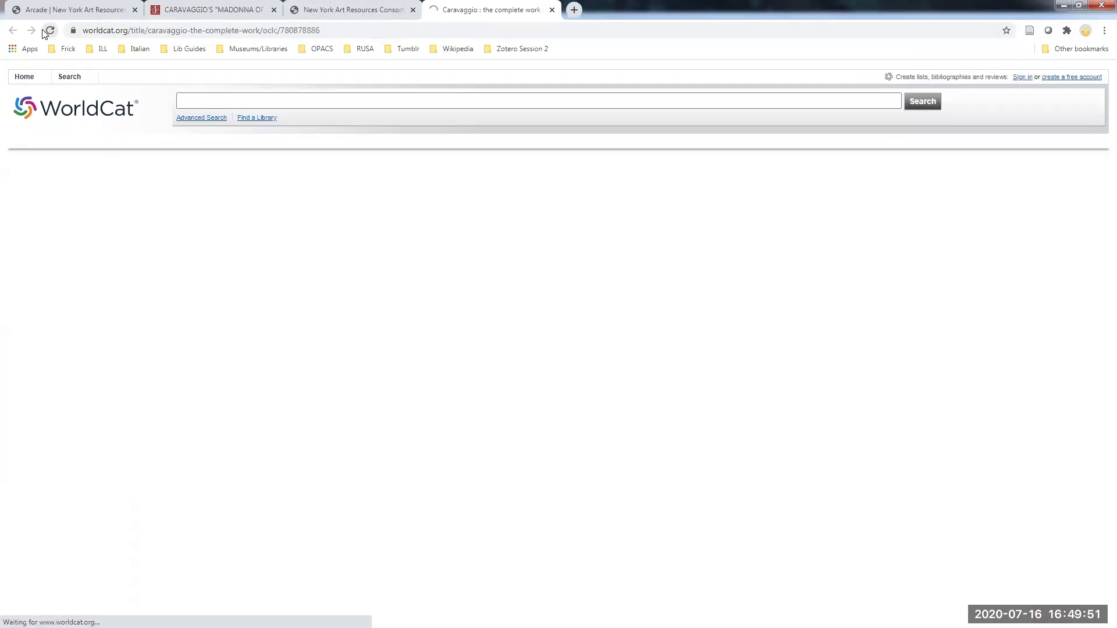
pyautogui.click(1029, 33)
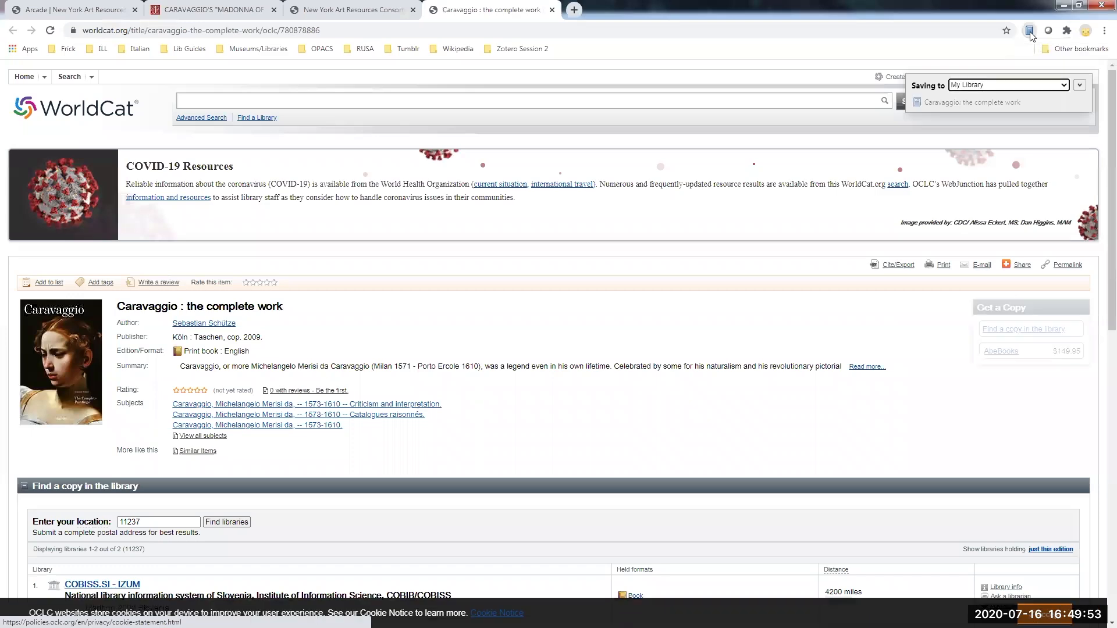
pyautogui.hotkey('alt', 'Tab')
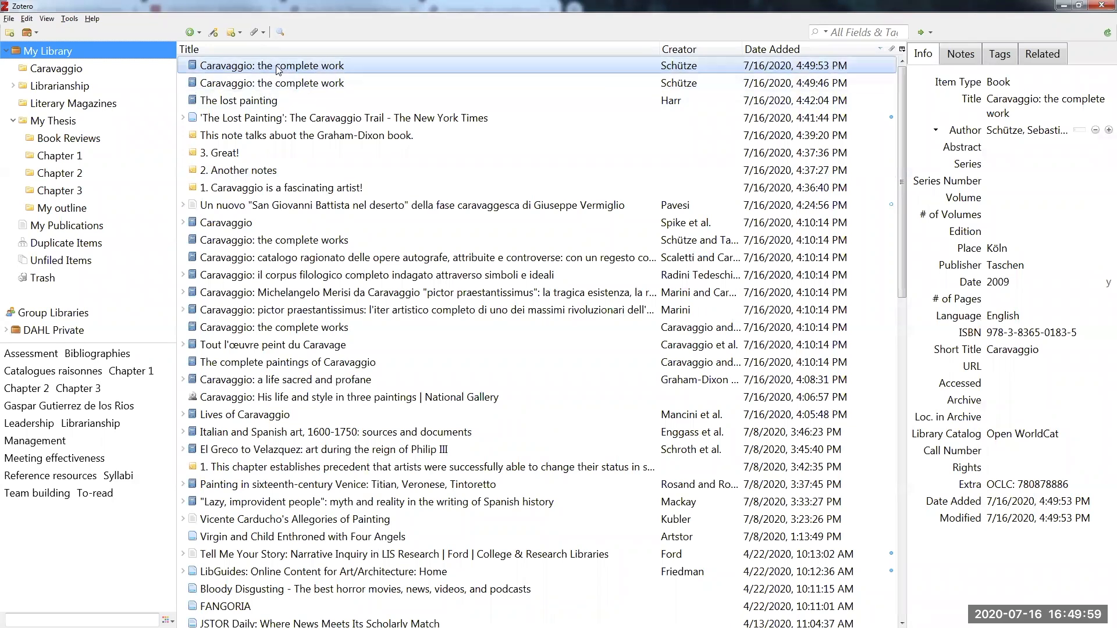
# View the Duplicate Items, Unfiled Items and Trash lists, comparing them with the Caravaggio collection and the full My Library
pyautogui.click(40, 246)
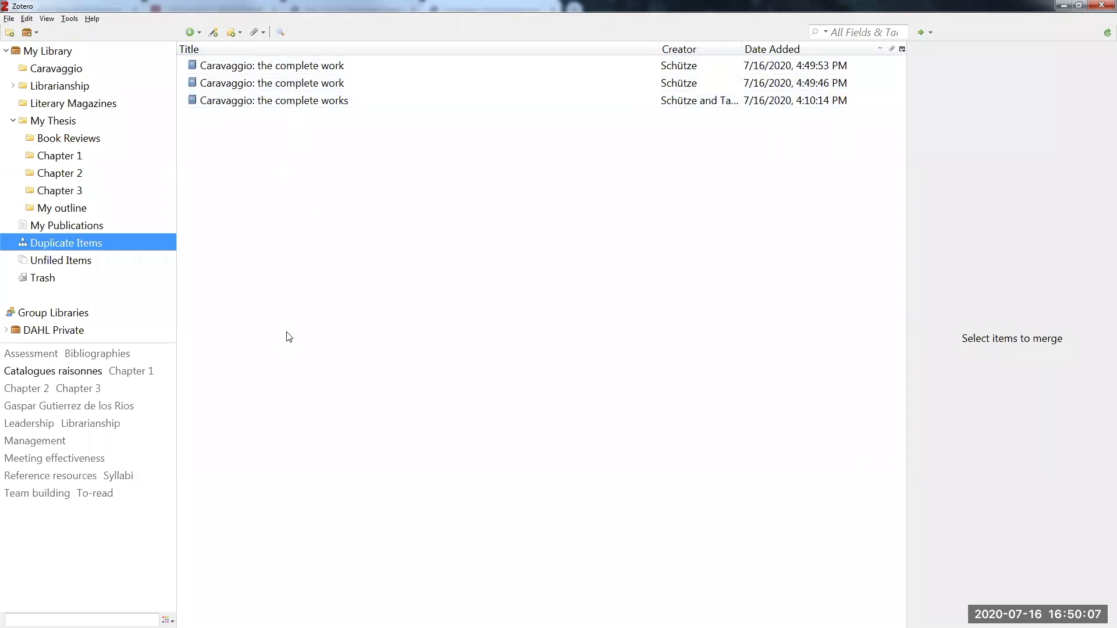
pyautogui.click(35, 260)
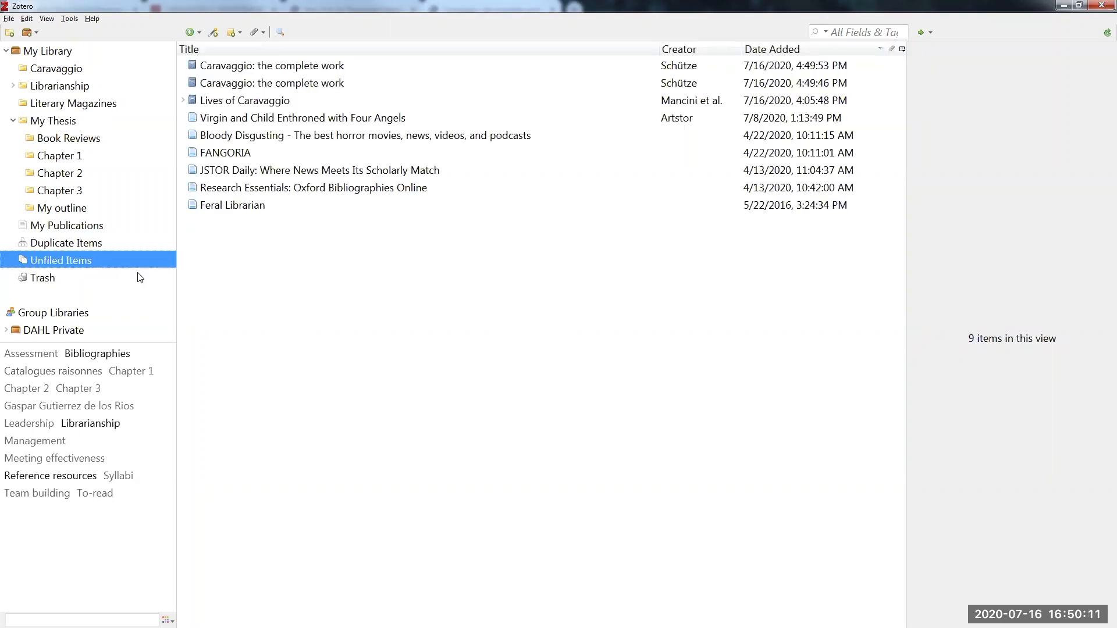
pyautogui.click(55, 69)
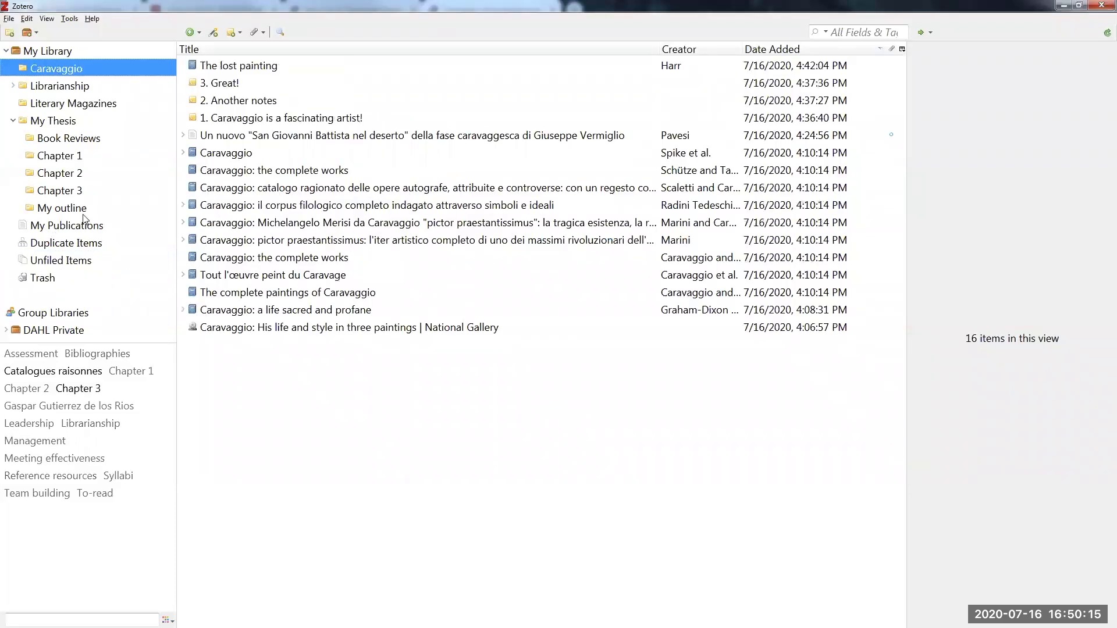
pyautogui.click(41, 52)
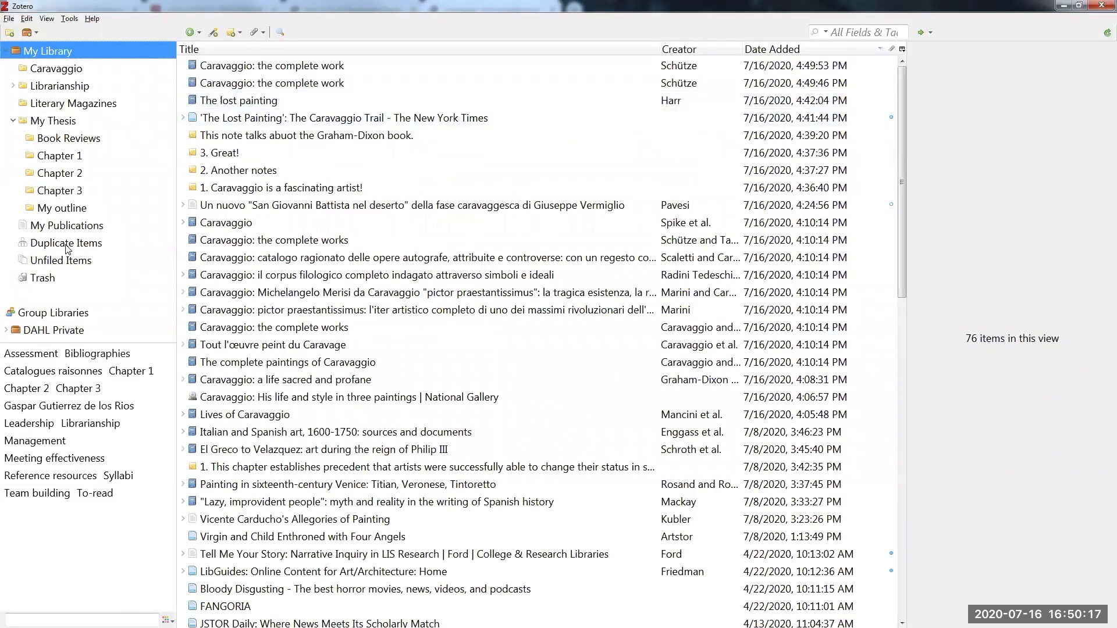
pyautogui.click(67, 261)
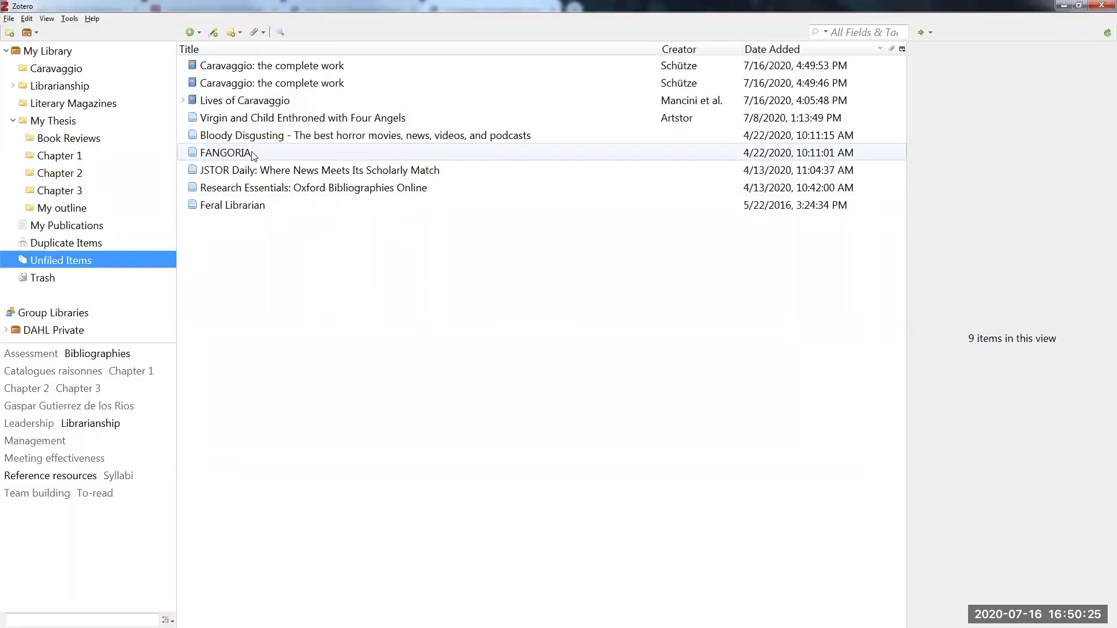
pyautogui.click(49, 278)
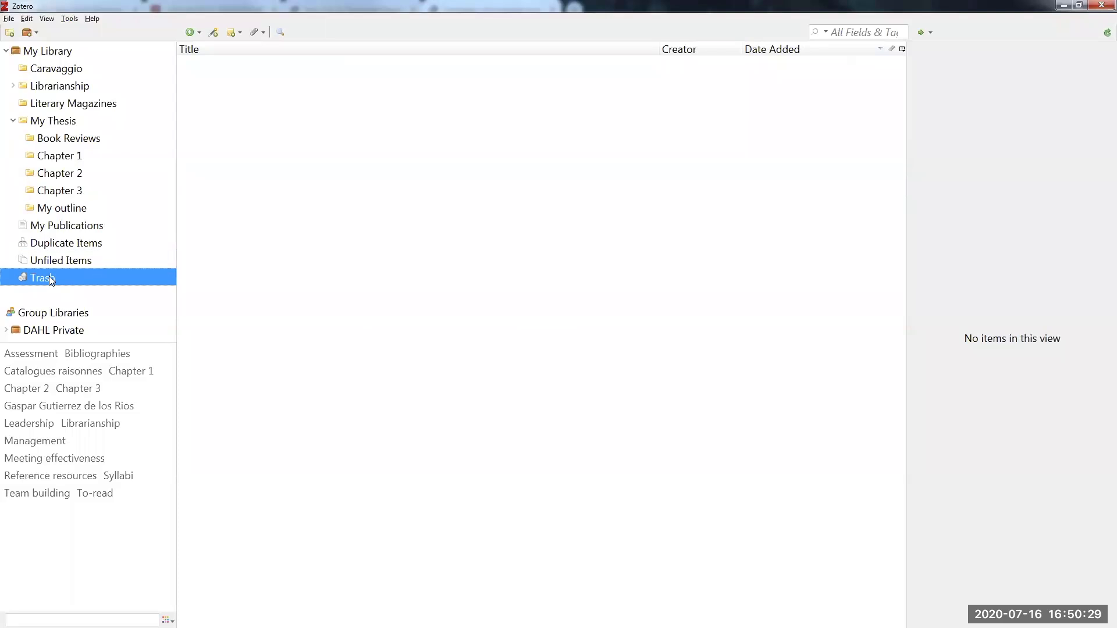
# Select the duplicate set of Schütze's "Caravaggio: the complete work(s)" records in Duplicate Items and move it to the Trash
pyautogui.click(54, 245)
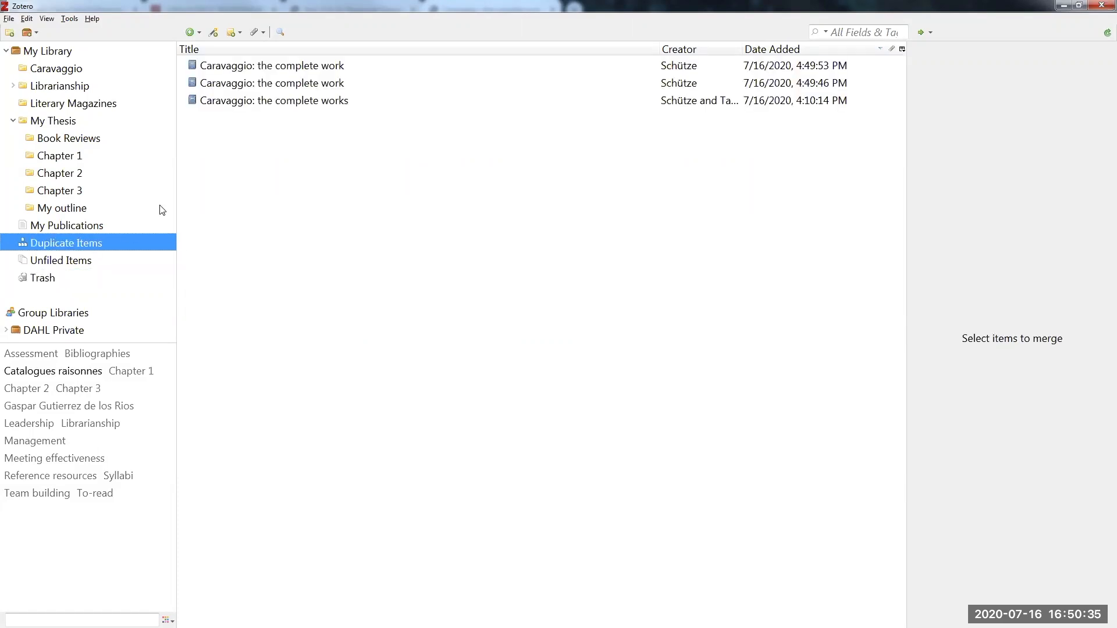
pyautogui.click(249, 66)
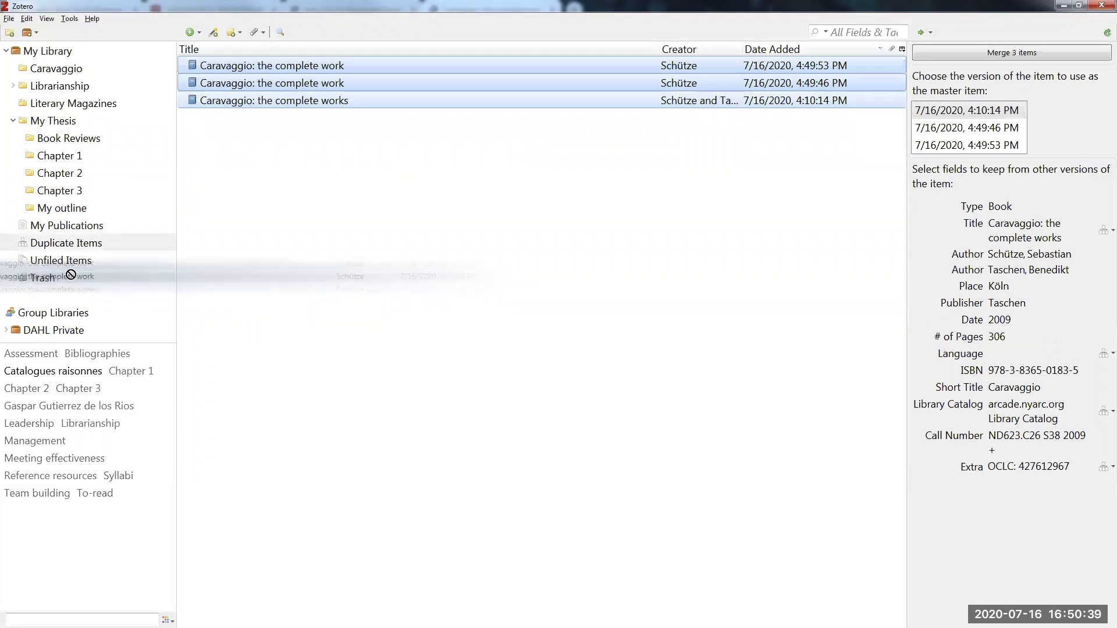
pyautogui.rightClick(293, 84)
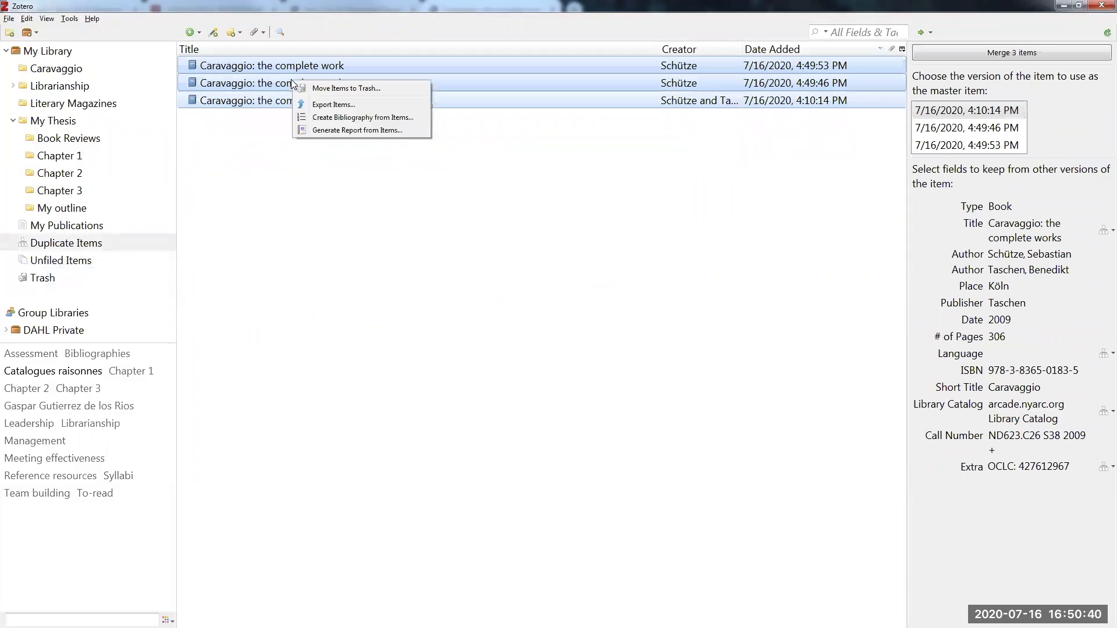
pyautogui.click(346, 89)
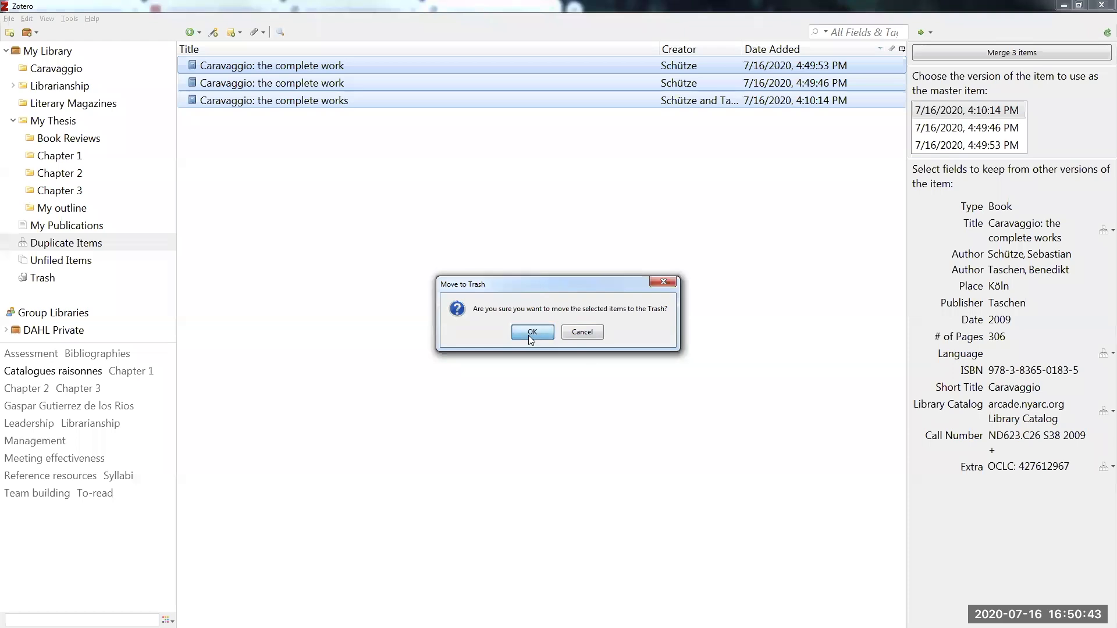
pyautogui.click(529, 336)
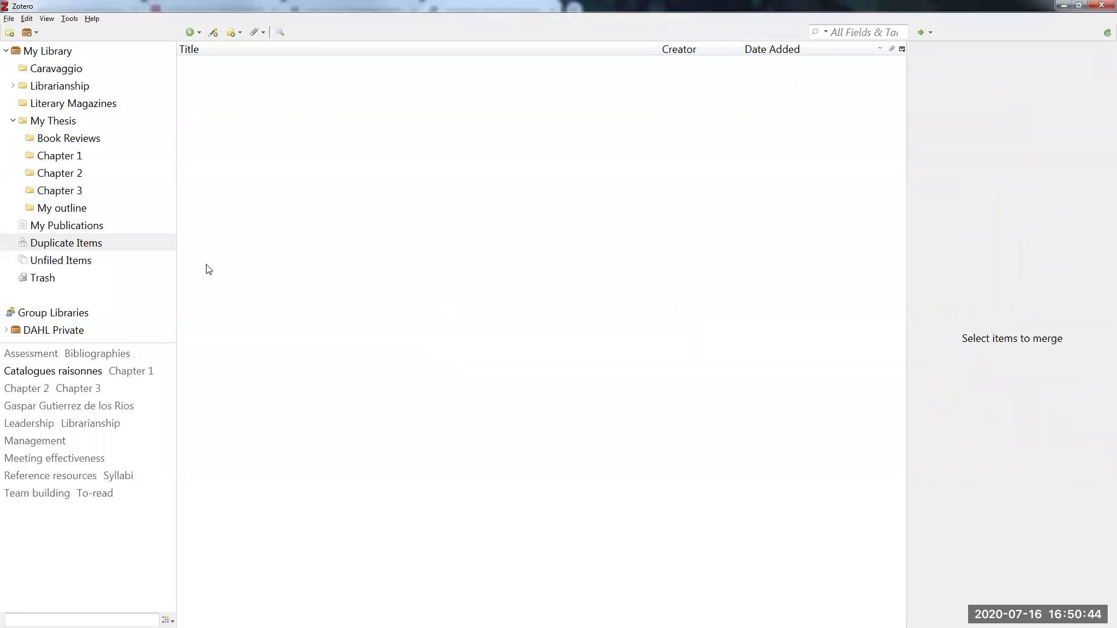
# View the Trash contents and its option for emptying, leaving the trashed items in place
pyautogui.click(46, 278)
pyautogui.rightClick(47, 278)
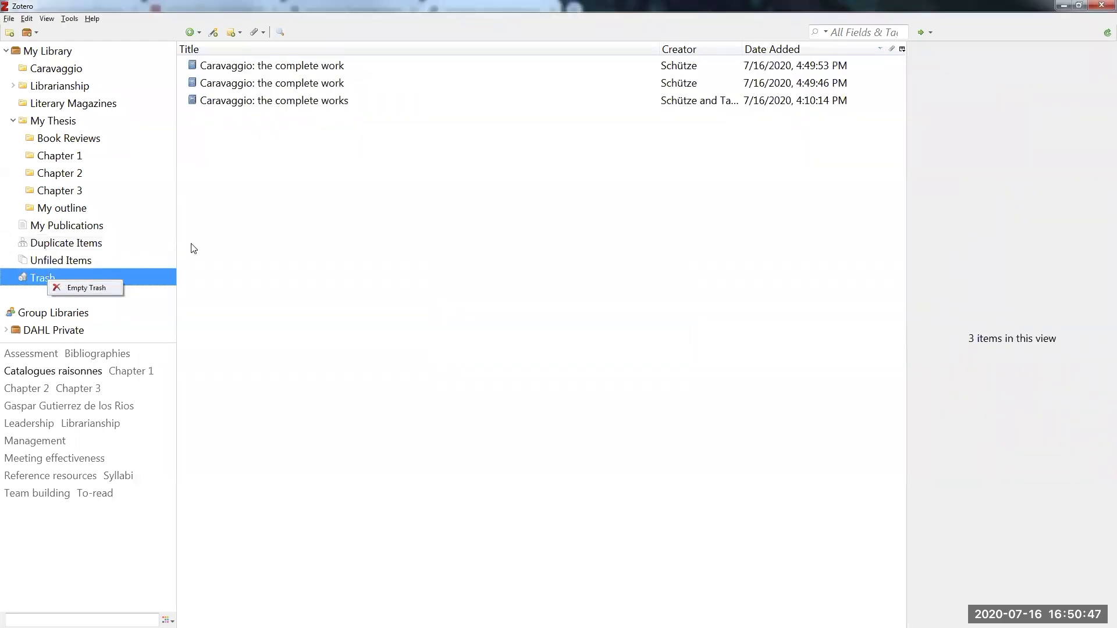
pyautogui.click(299, 192)
# Set the general preferences to automatically remove trashed items deleted more than 10 days ago
pyautogui.click(27, 18)
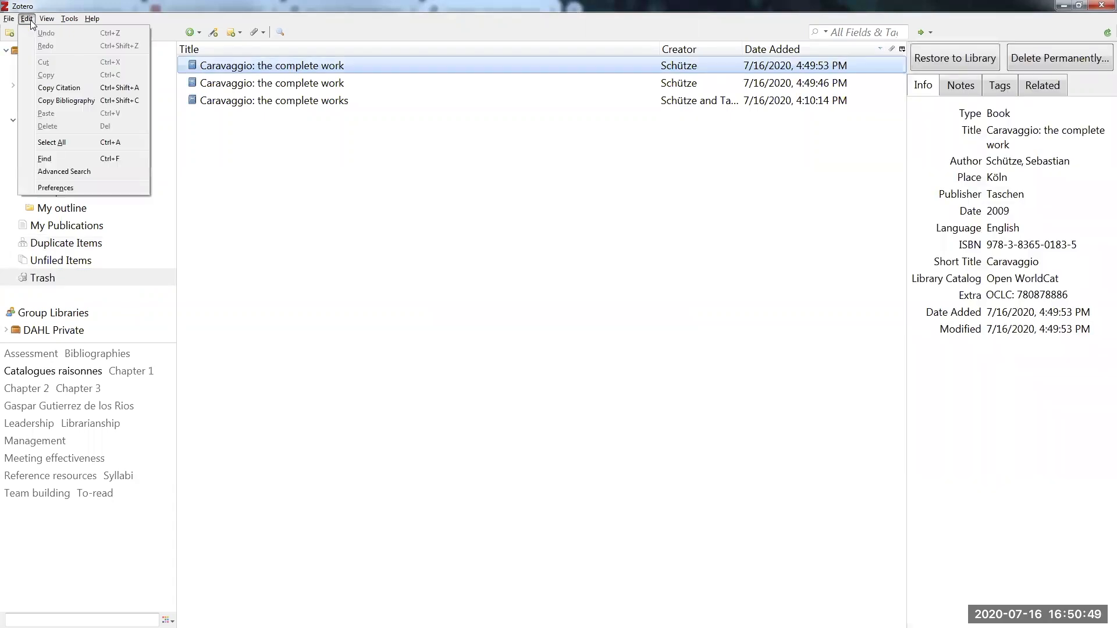
pyautogui.click(44, 190)
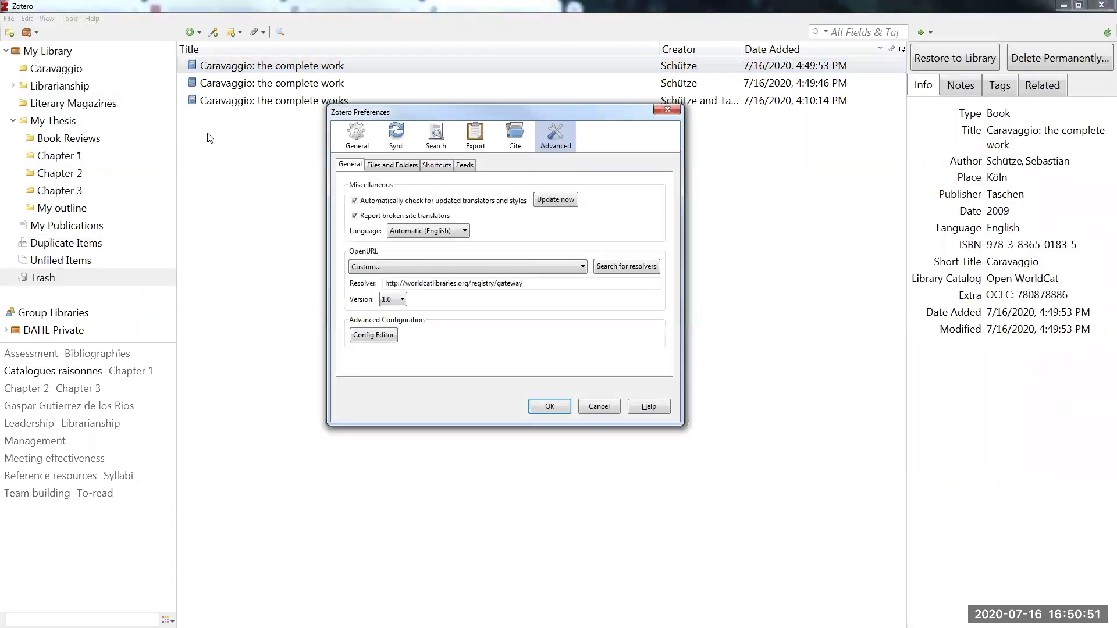
pyautogui.click(365, 136)
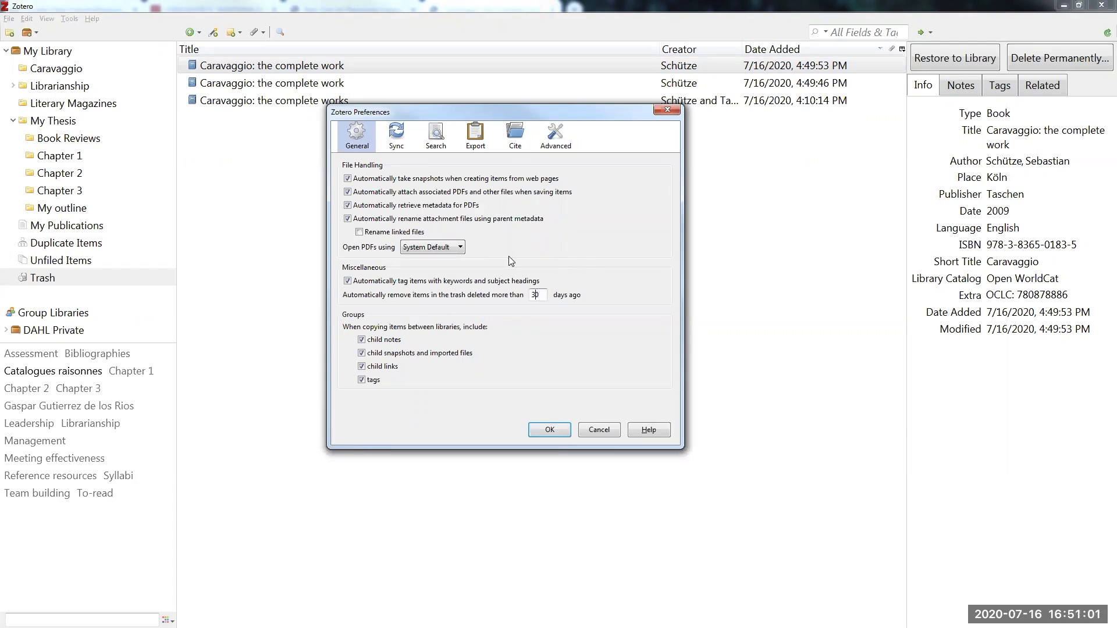
pyautogui.press('BackSpace')
pyautogui.click(531, 295)
pyautogui.write('1')
pyautogui.click(548, 431)
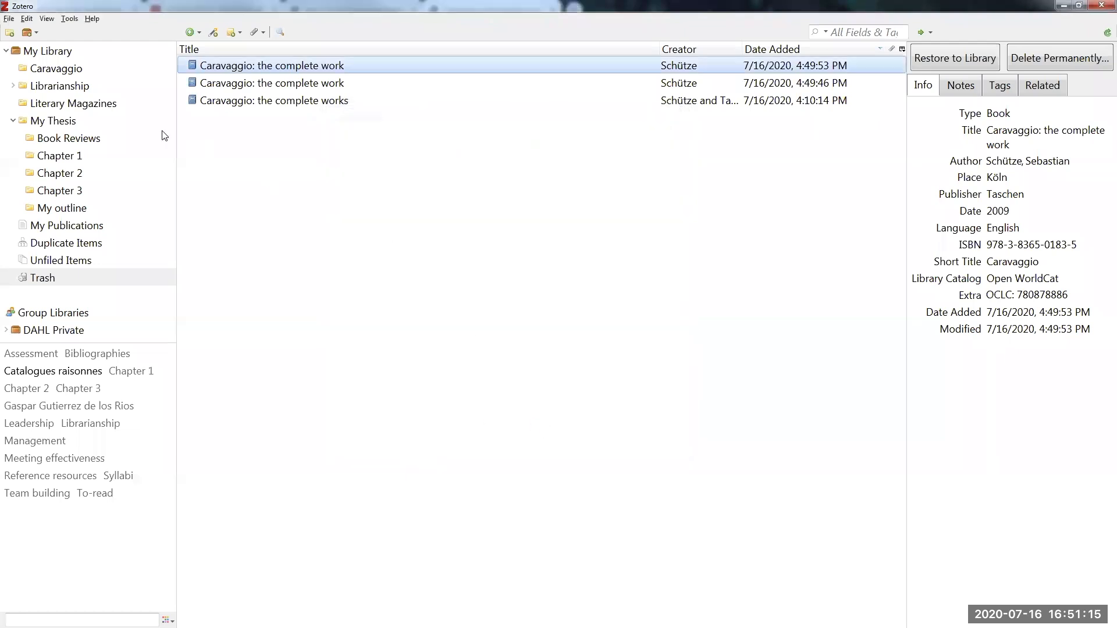
# Turn off automatic web page snapshots and automatic attachment of associated PDFs and other files in the general preferences
pyautogui.click(26, 18)
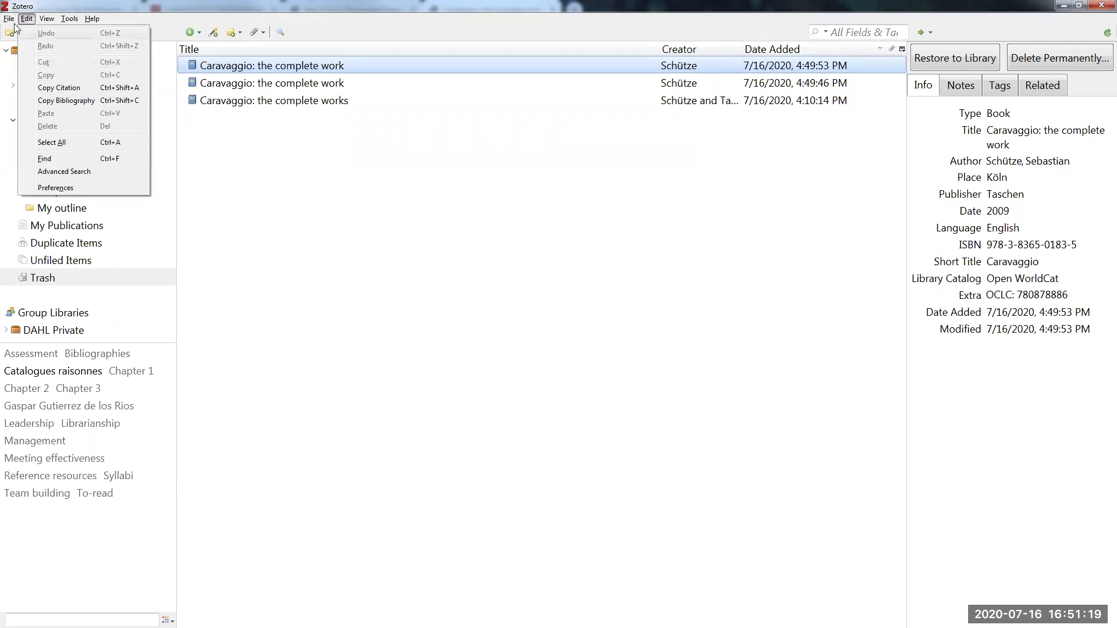
pyautogui.moveTo(8, 19)
pyautogui.click(61, 187)
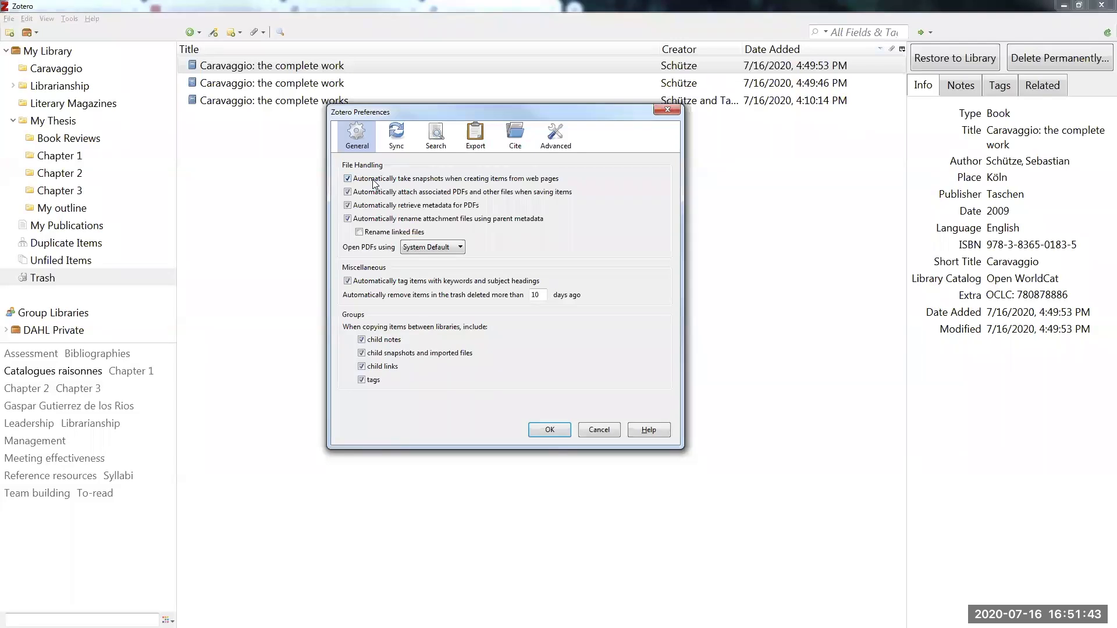
pyautogui.click(348, 179)
pyautogui.click(349, 193)
pyautogui.click(551, 434)
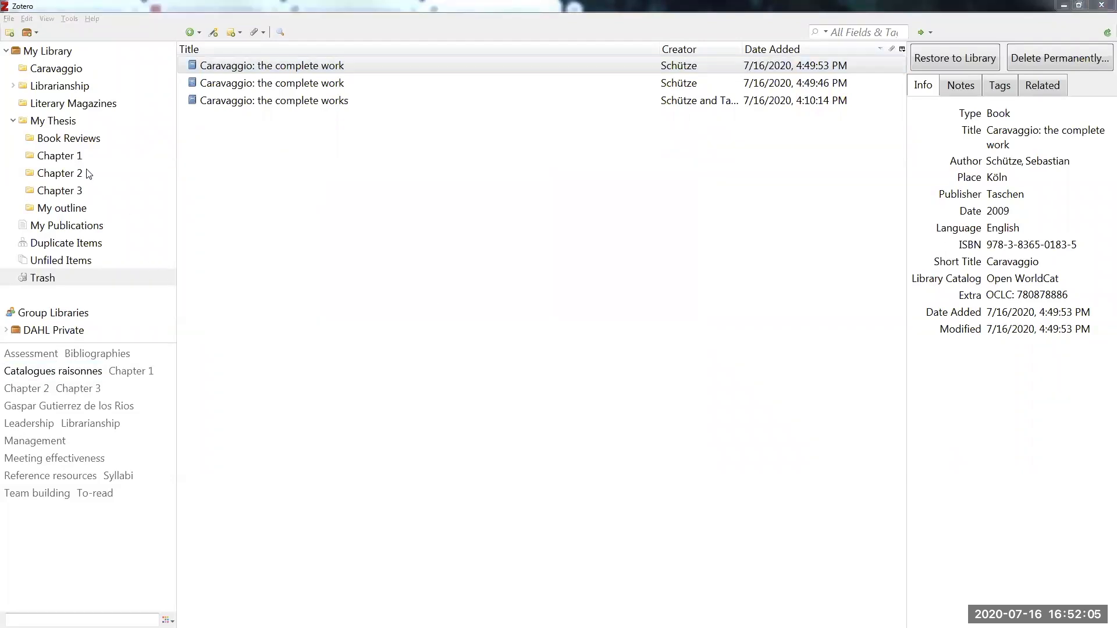
# Generate a report from the Chapter 1 subcollection of My Thesis
pyautogui.click(62, 159)
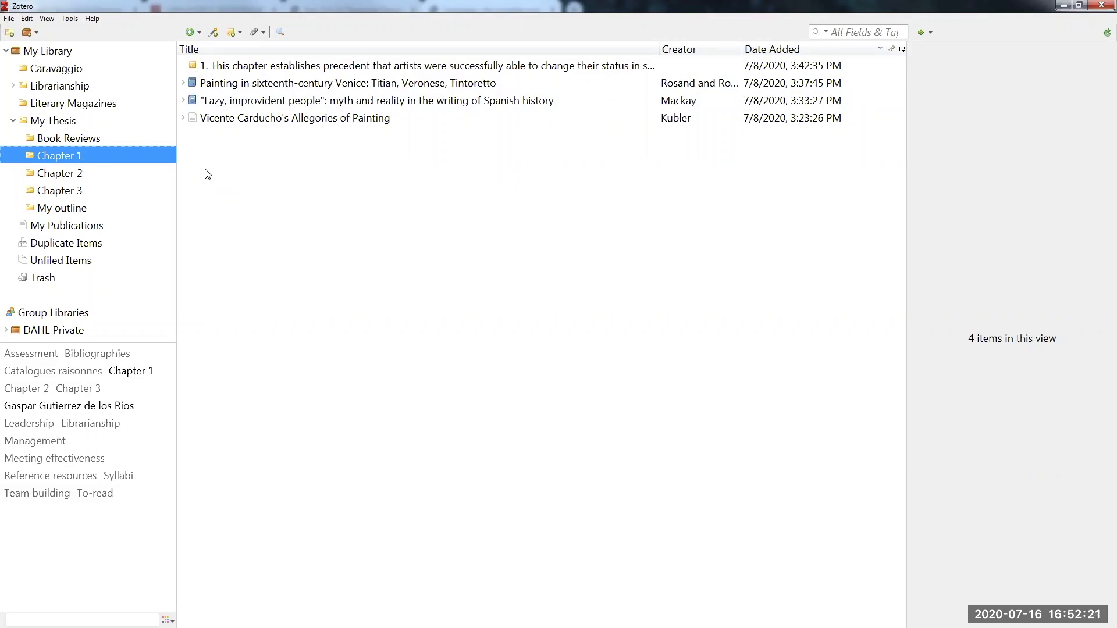
pyautogui.rightClick(63, 159)
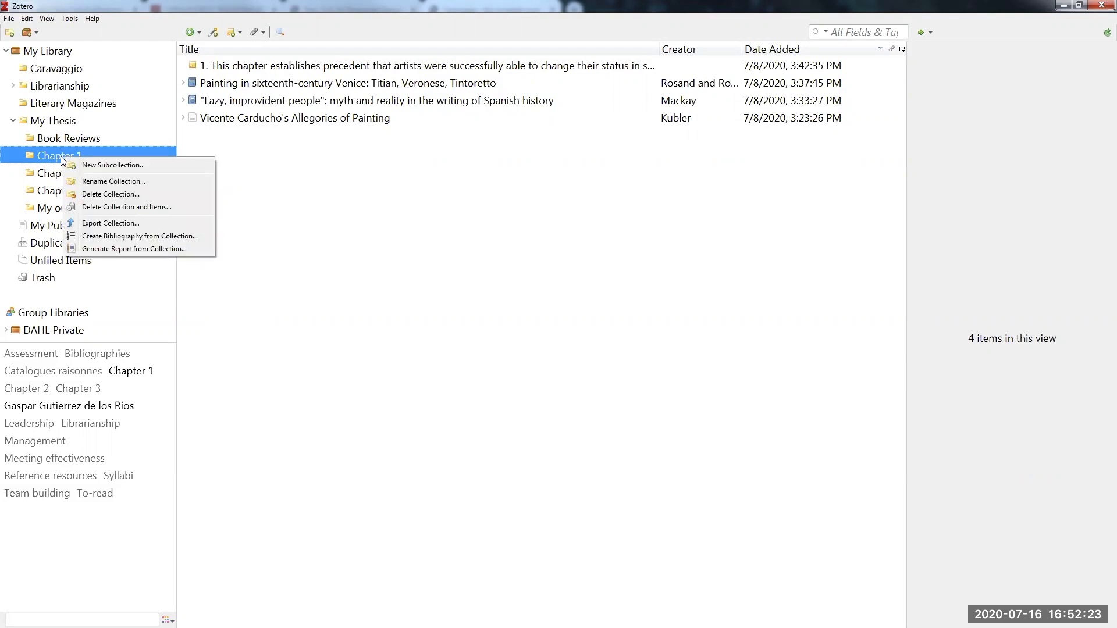
pyautogui.click(101, 249)
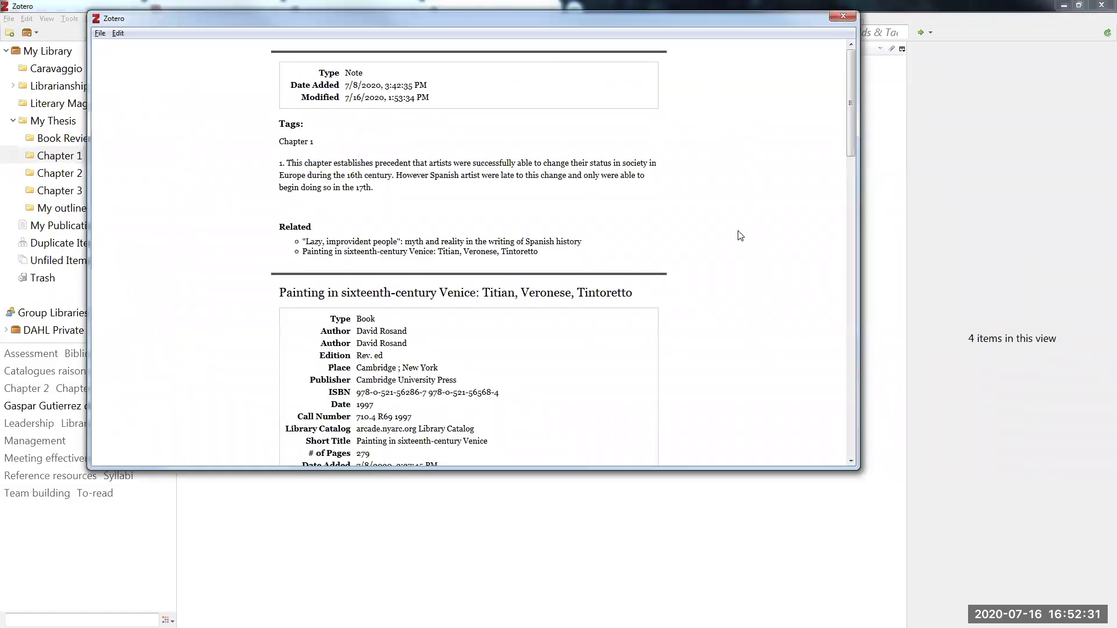
# Review the item details, tags, notes and related entries throughout the Chapter 1 report, and close it
pyautogui.scroll(-3, 739, 235)
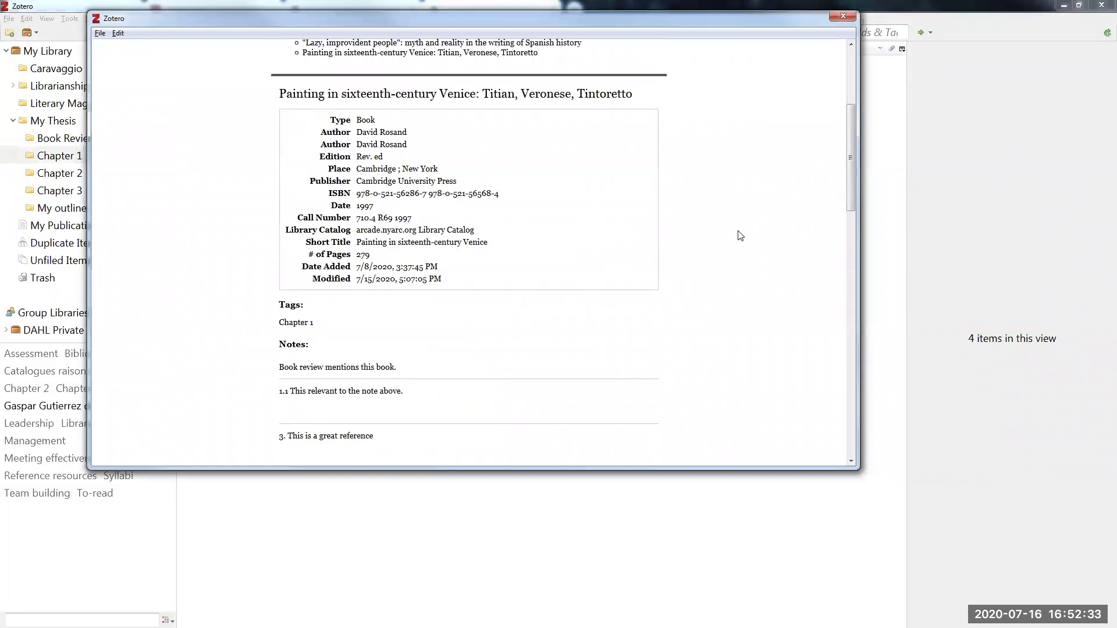
pyautogui.scroll(1, 740, 235)
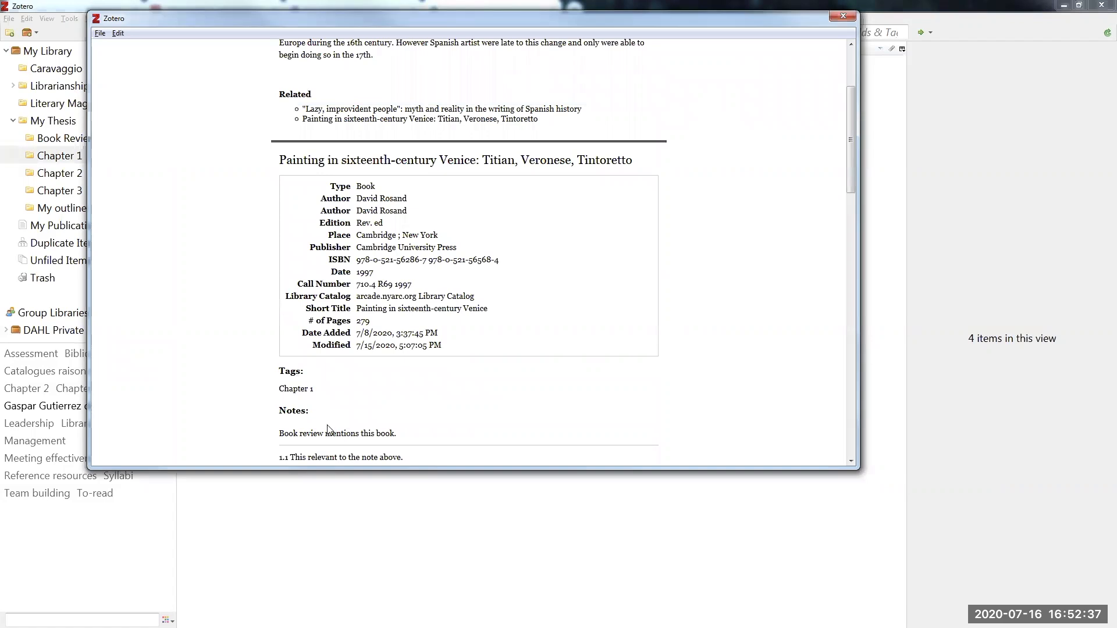
pyautogui.scroll(-4, 642, 367)
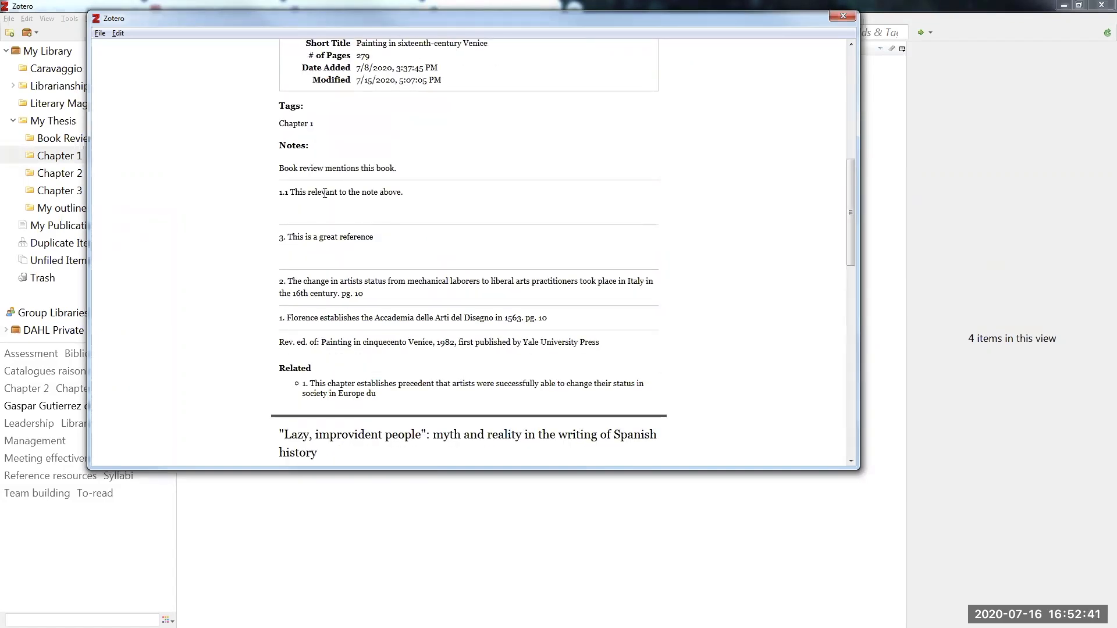
pyautogui.scroll(-2, 326, 331)
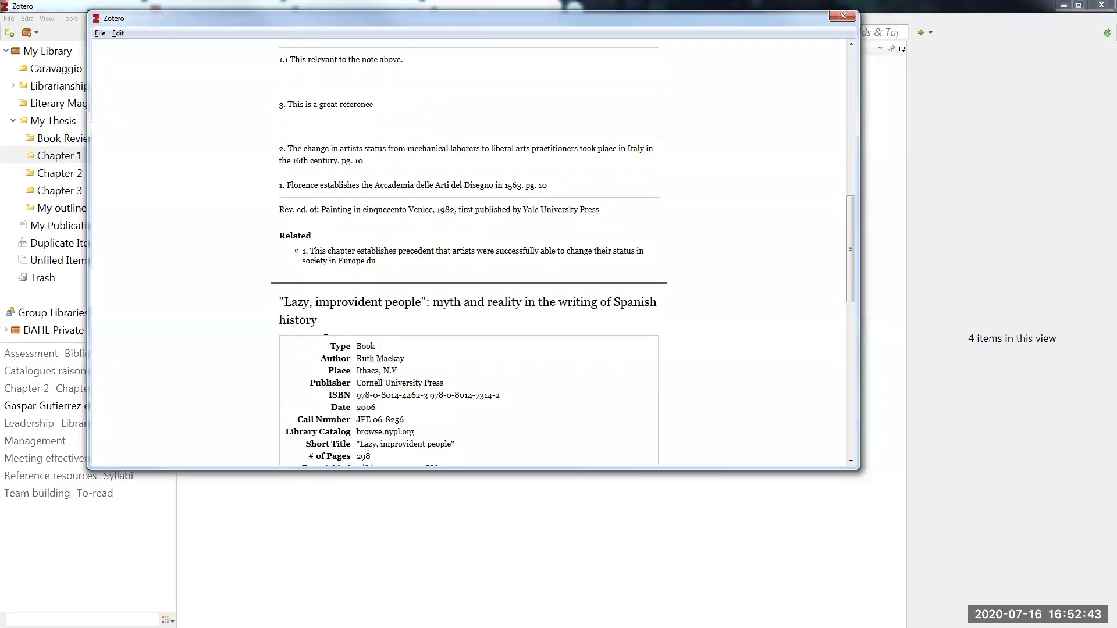
pyautogui.scroll(-4, 327, 289)
pyautogui.scroll(13, 335, 282)
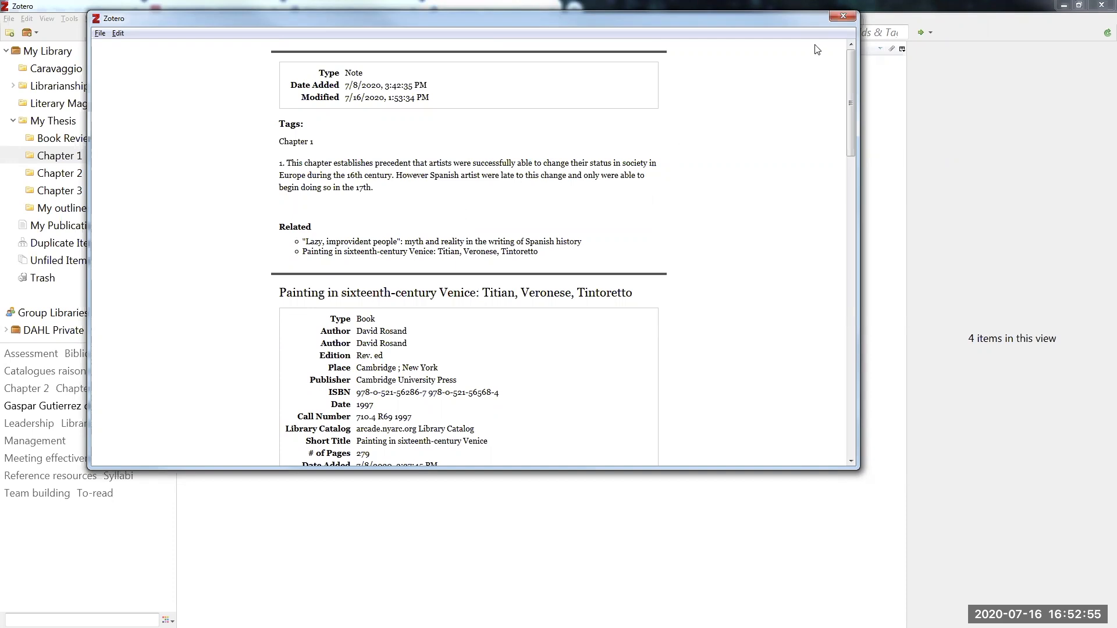
pyautogui.click(844, 16)
pyautogui.click(48, 209)
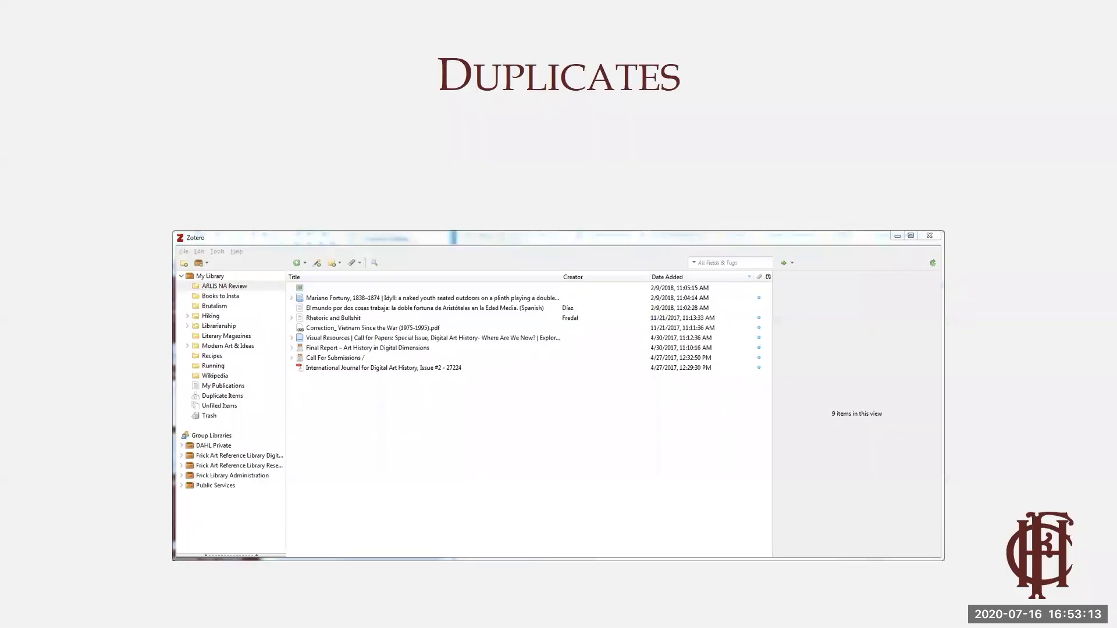
pyautogui.press('Right')
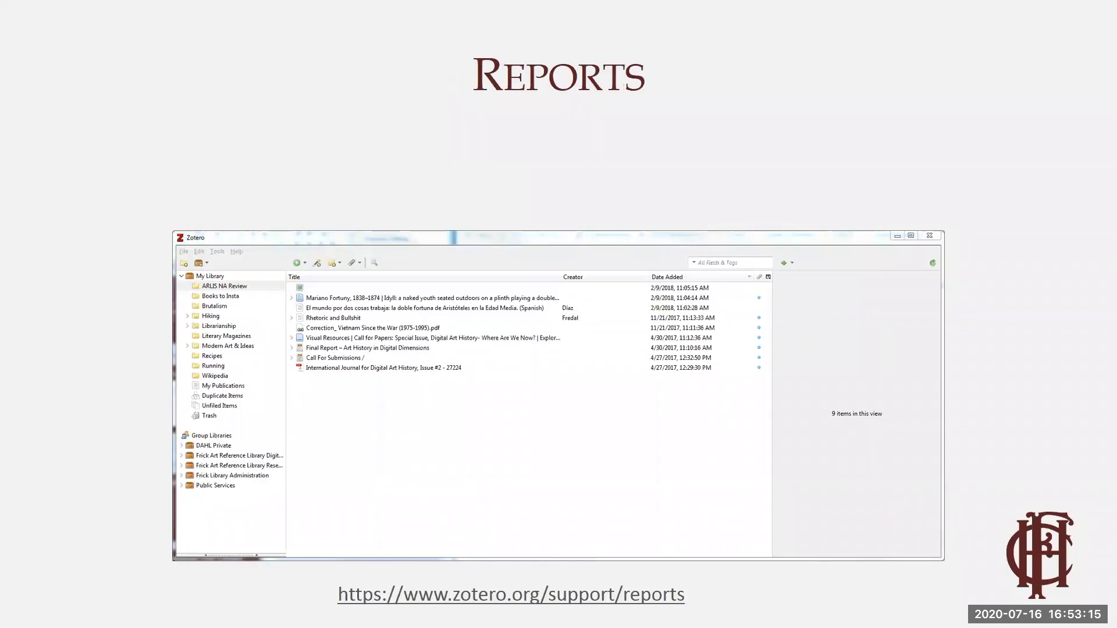